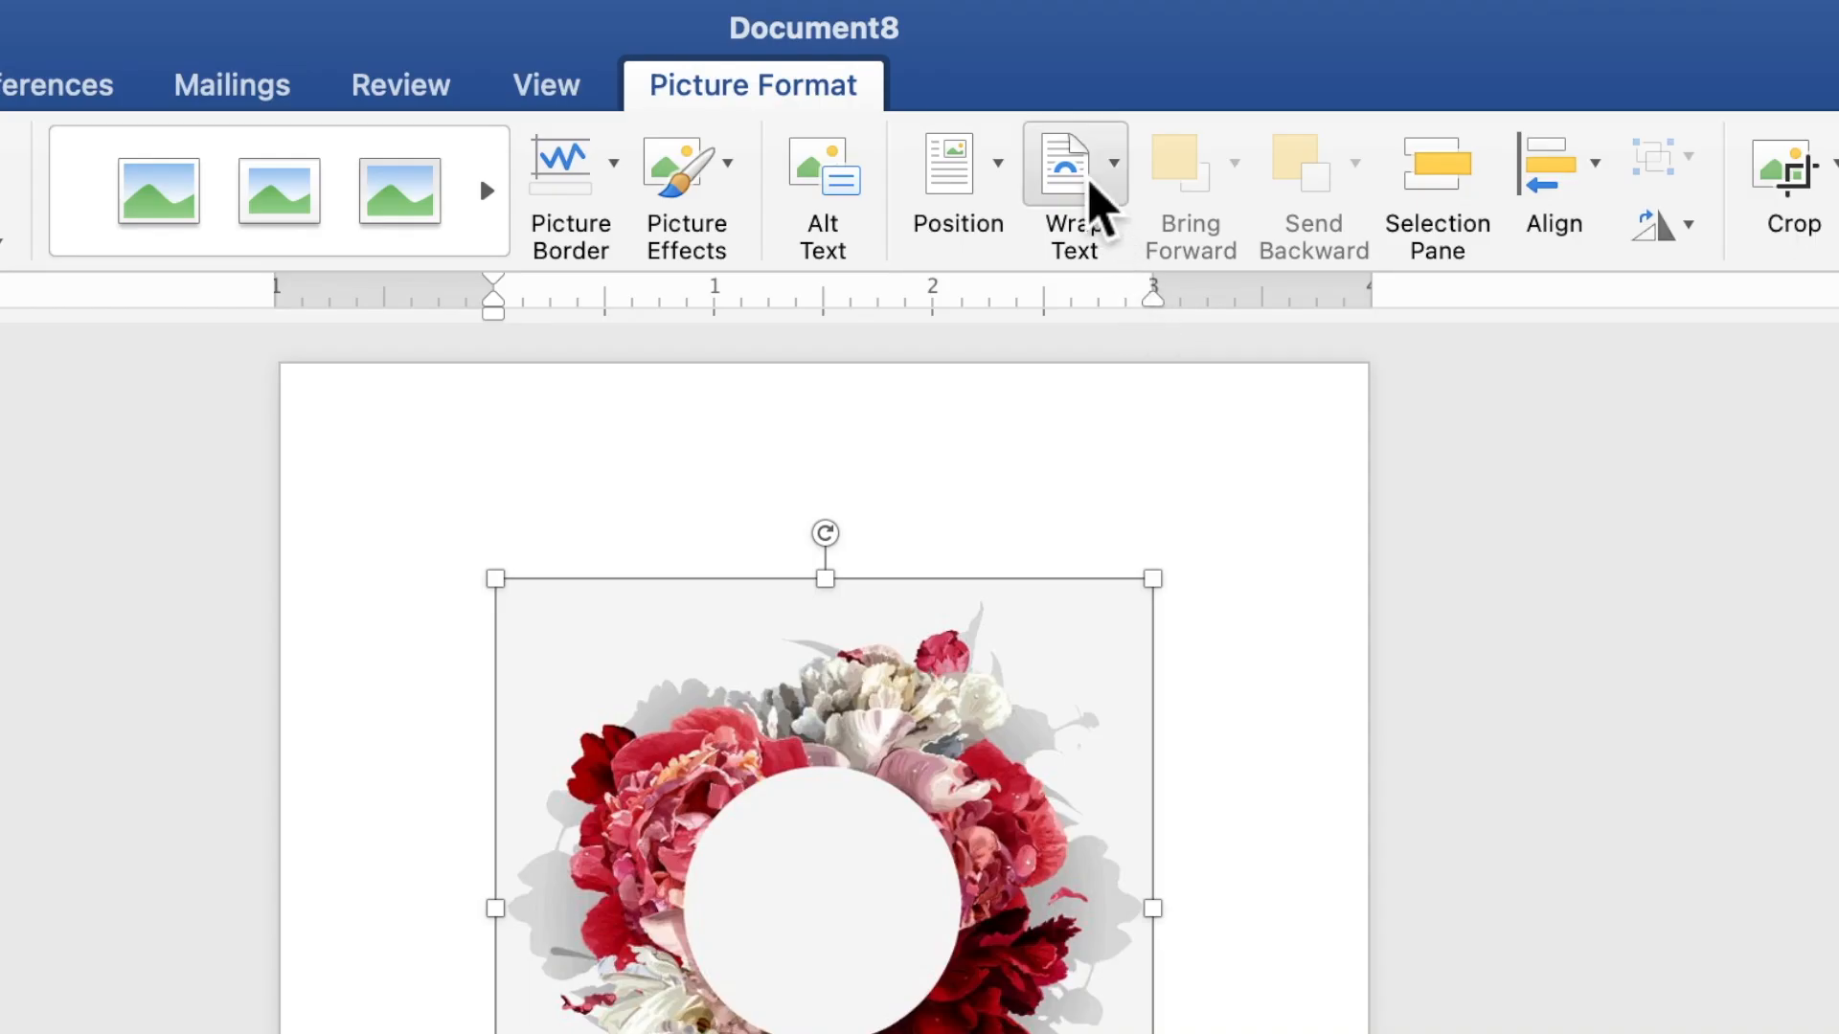
Set the wreath picture to Behind Text wrapping and enlarge it to about 4.47 inches square
{"action": "left_click", "coordinate": [1080, 72]}
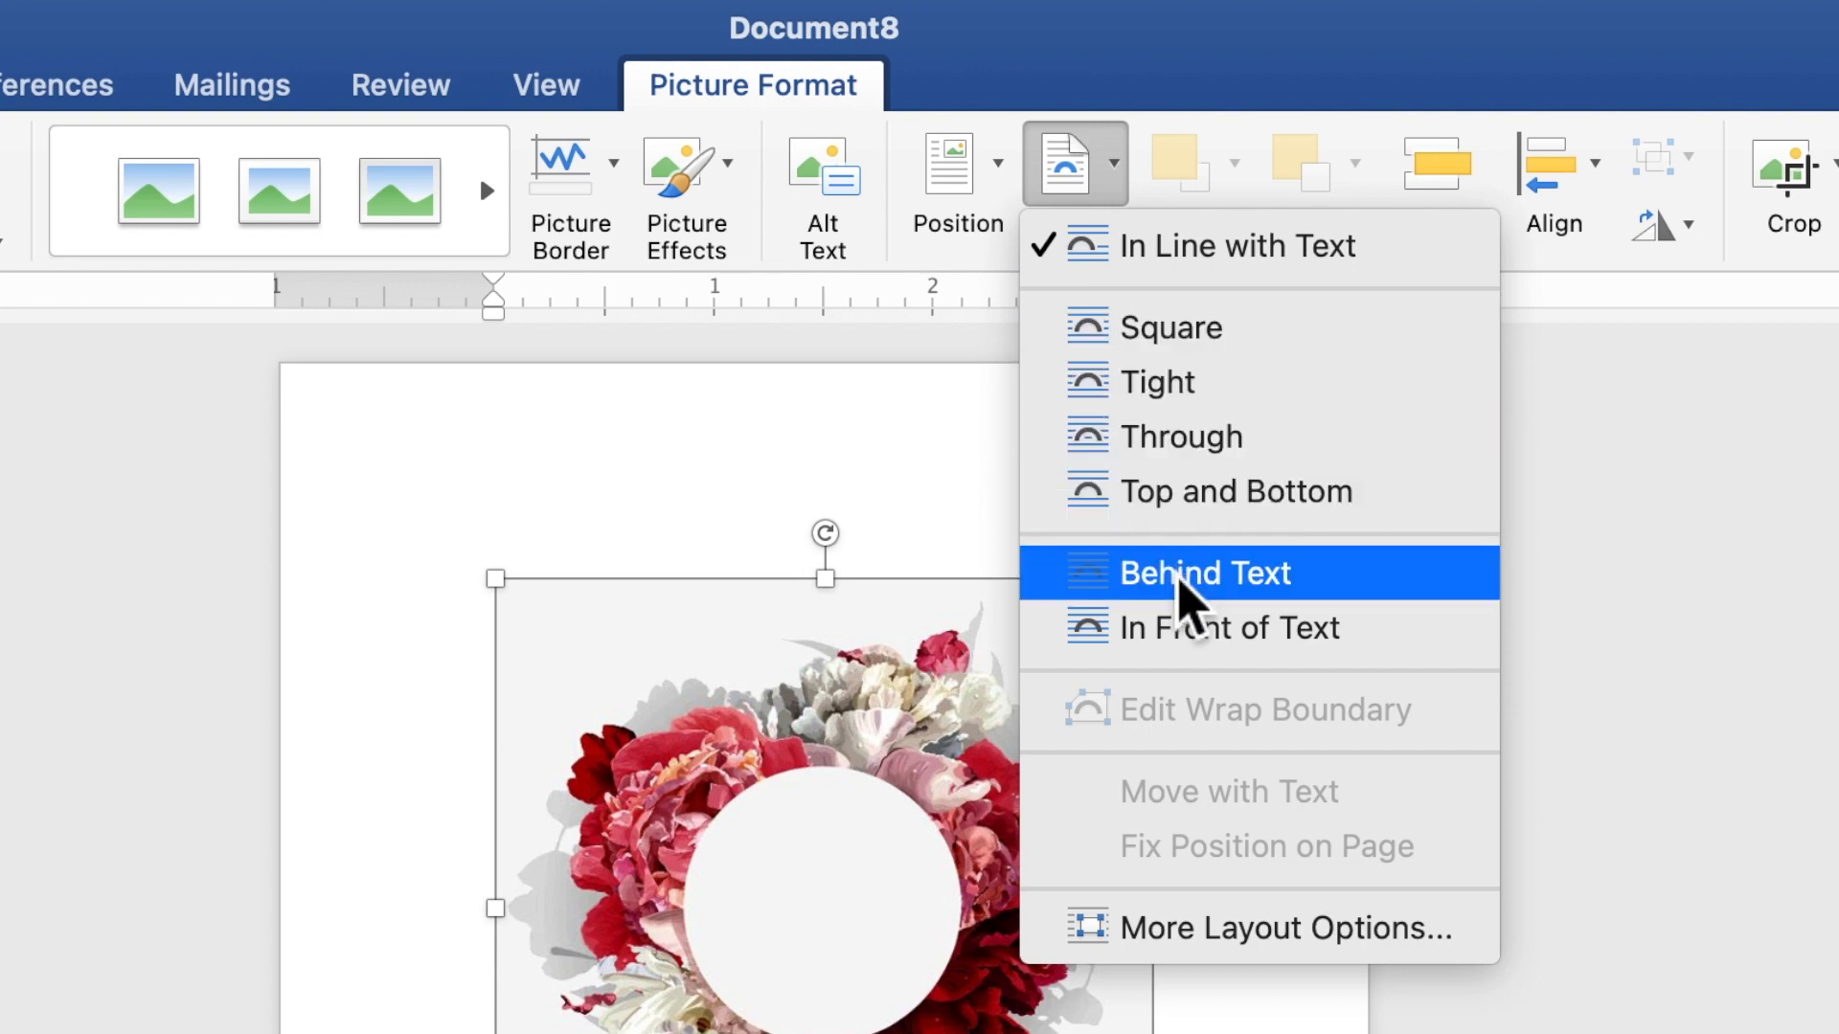
{"action": "left_click", "coordinate": [1193, 589]}
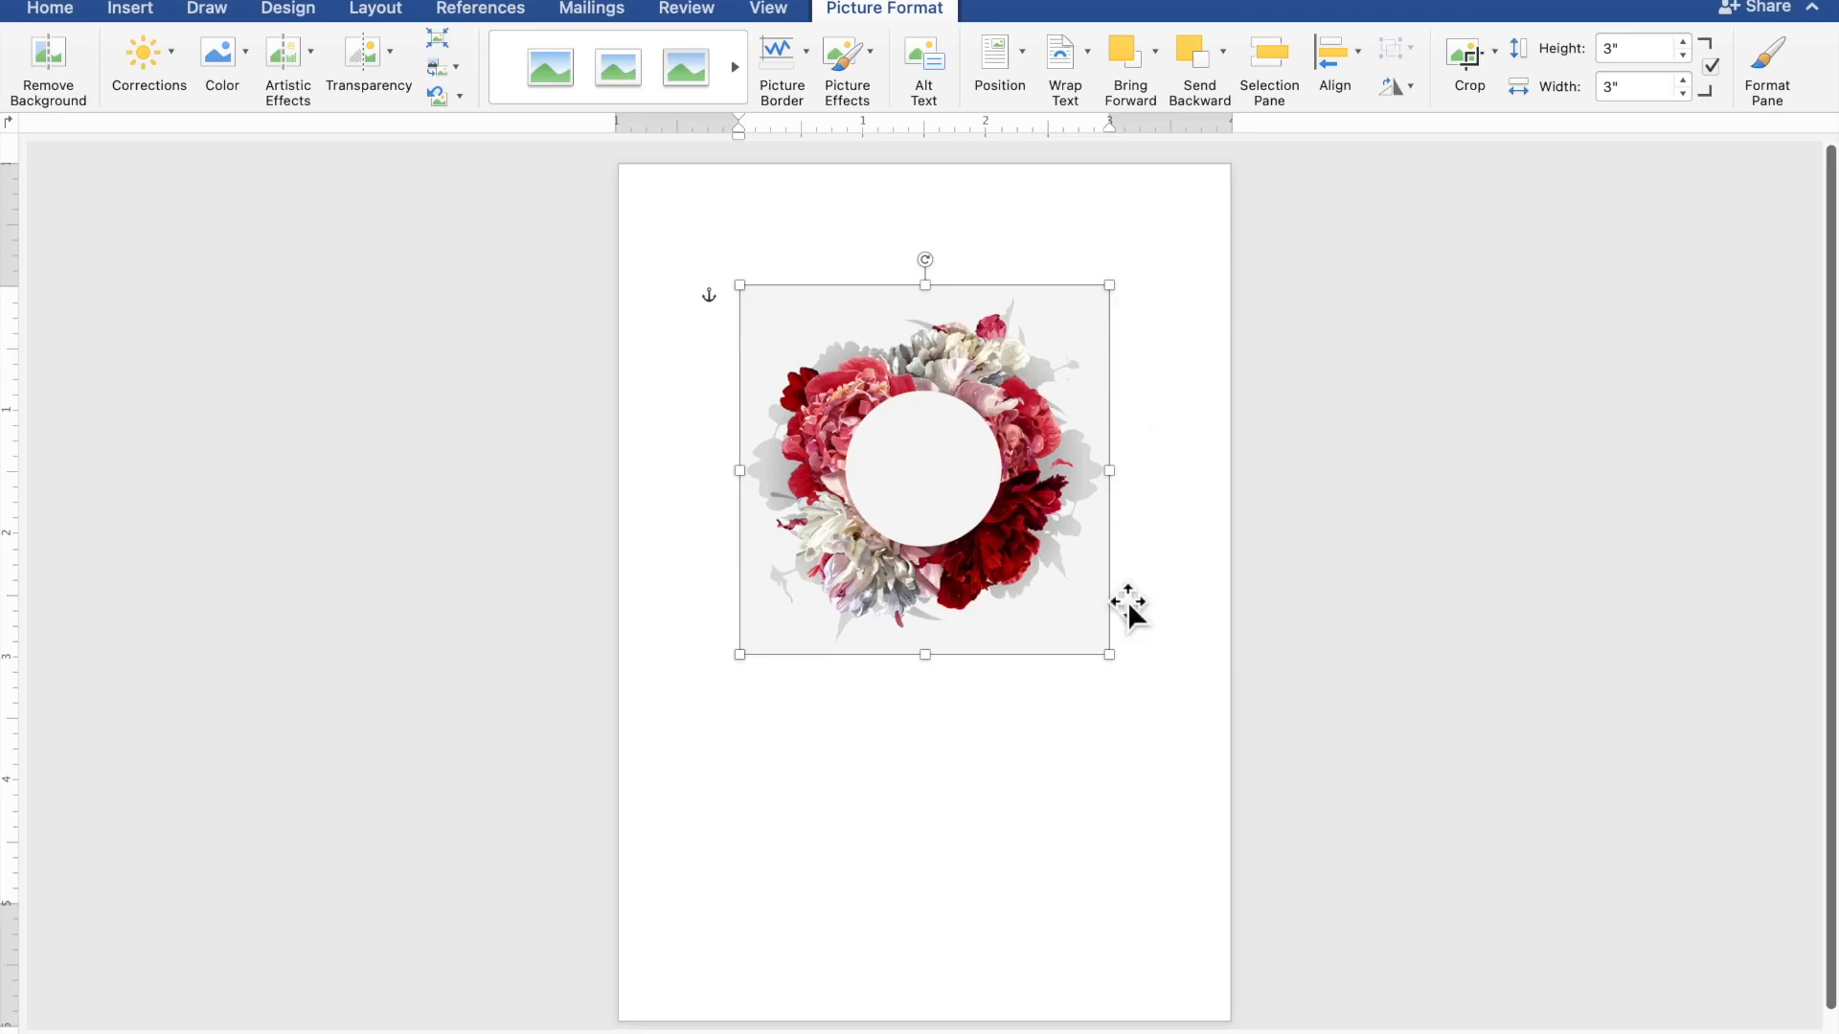
{"action": "left_click_drag", "start_coordinate": [1123, 682], "coordinate": [1240, 835]}
{"action": "left_click", "coordinate": [1582, 619]}
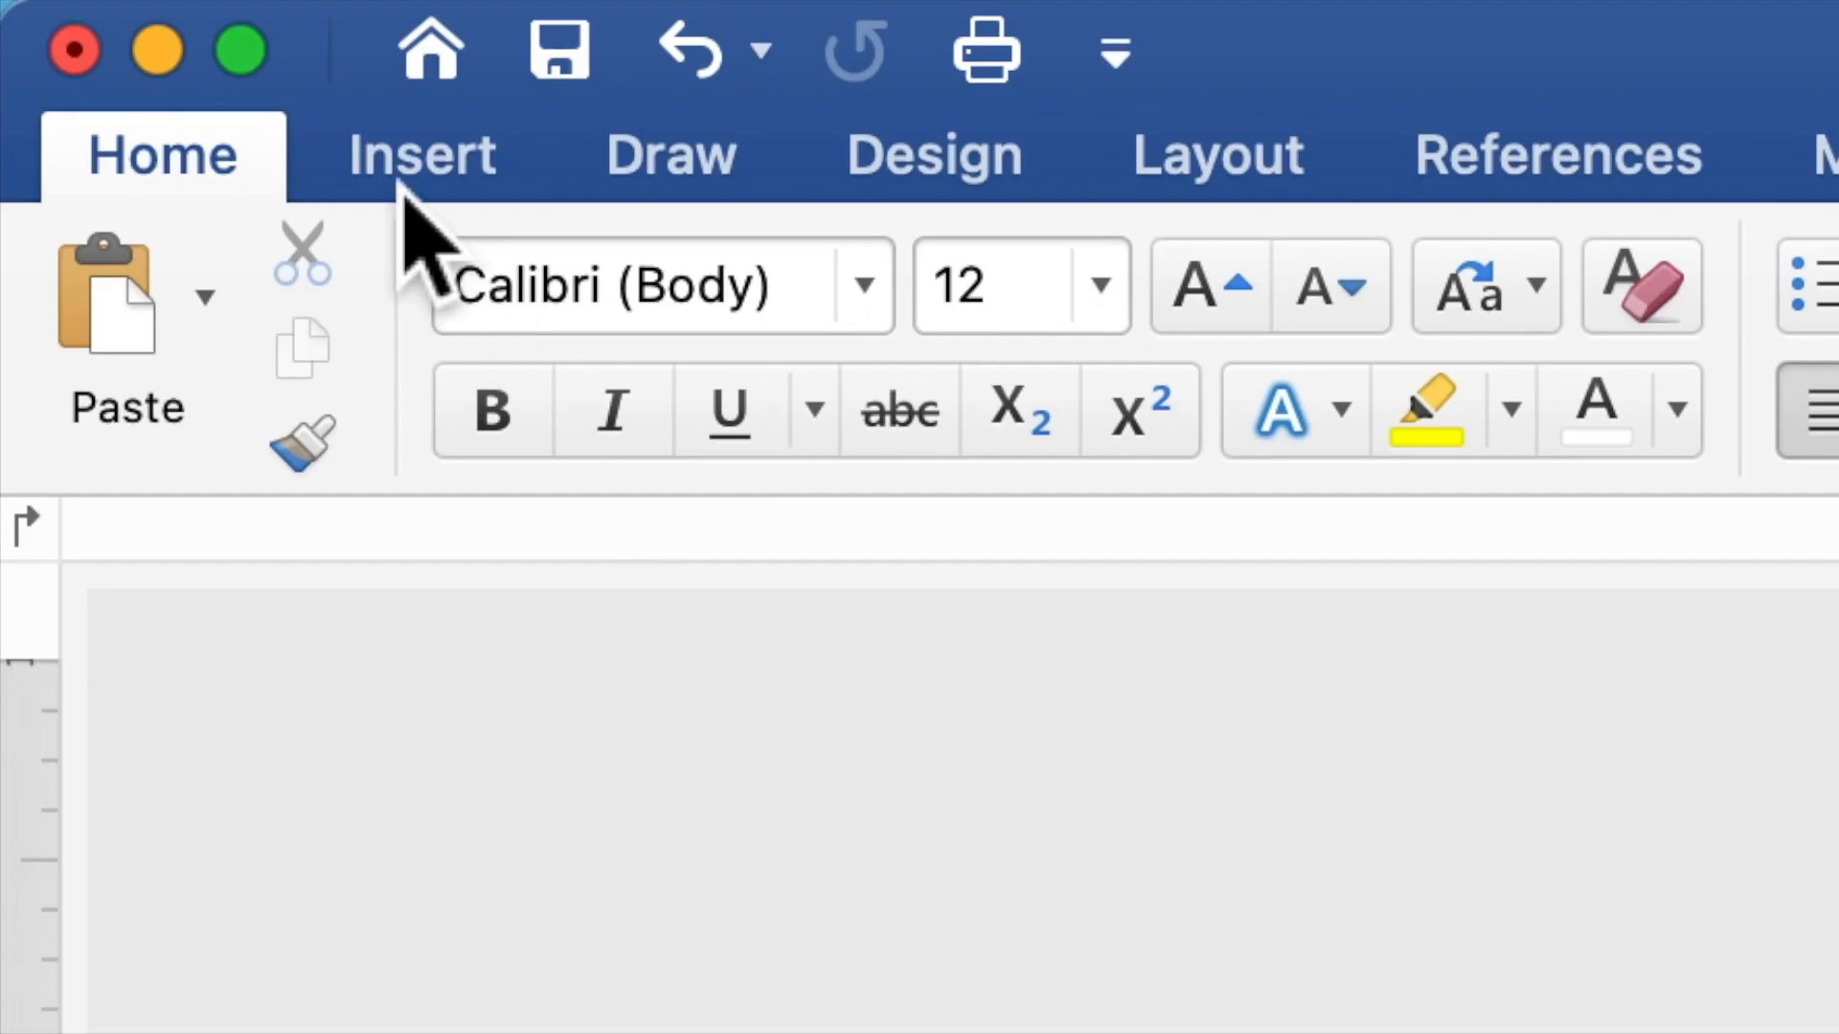
Draw a tall rectangle down the left side of the page
{"action": "left_click", "coordinate": [127, 18]}
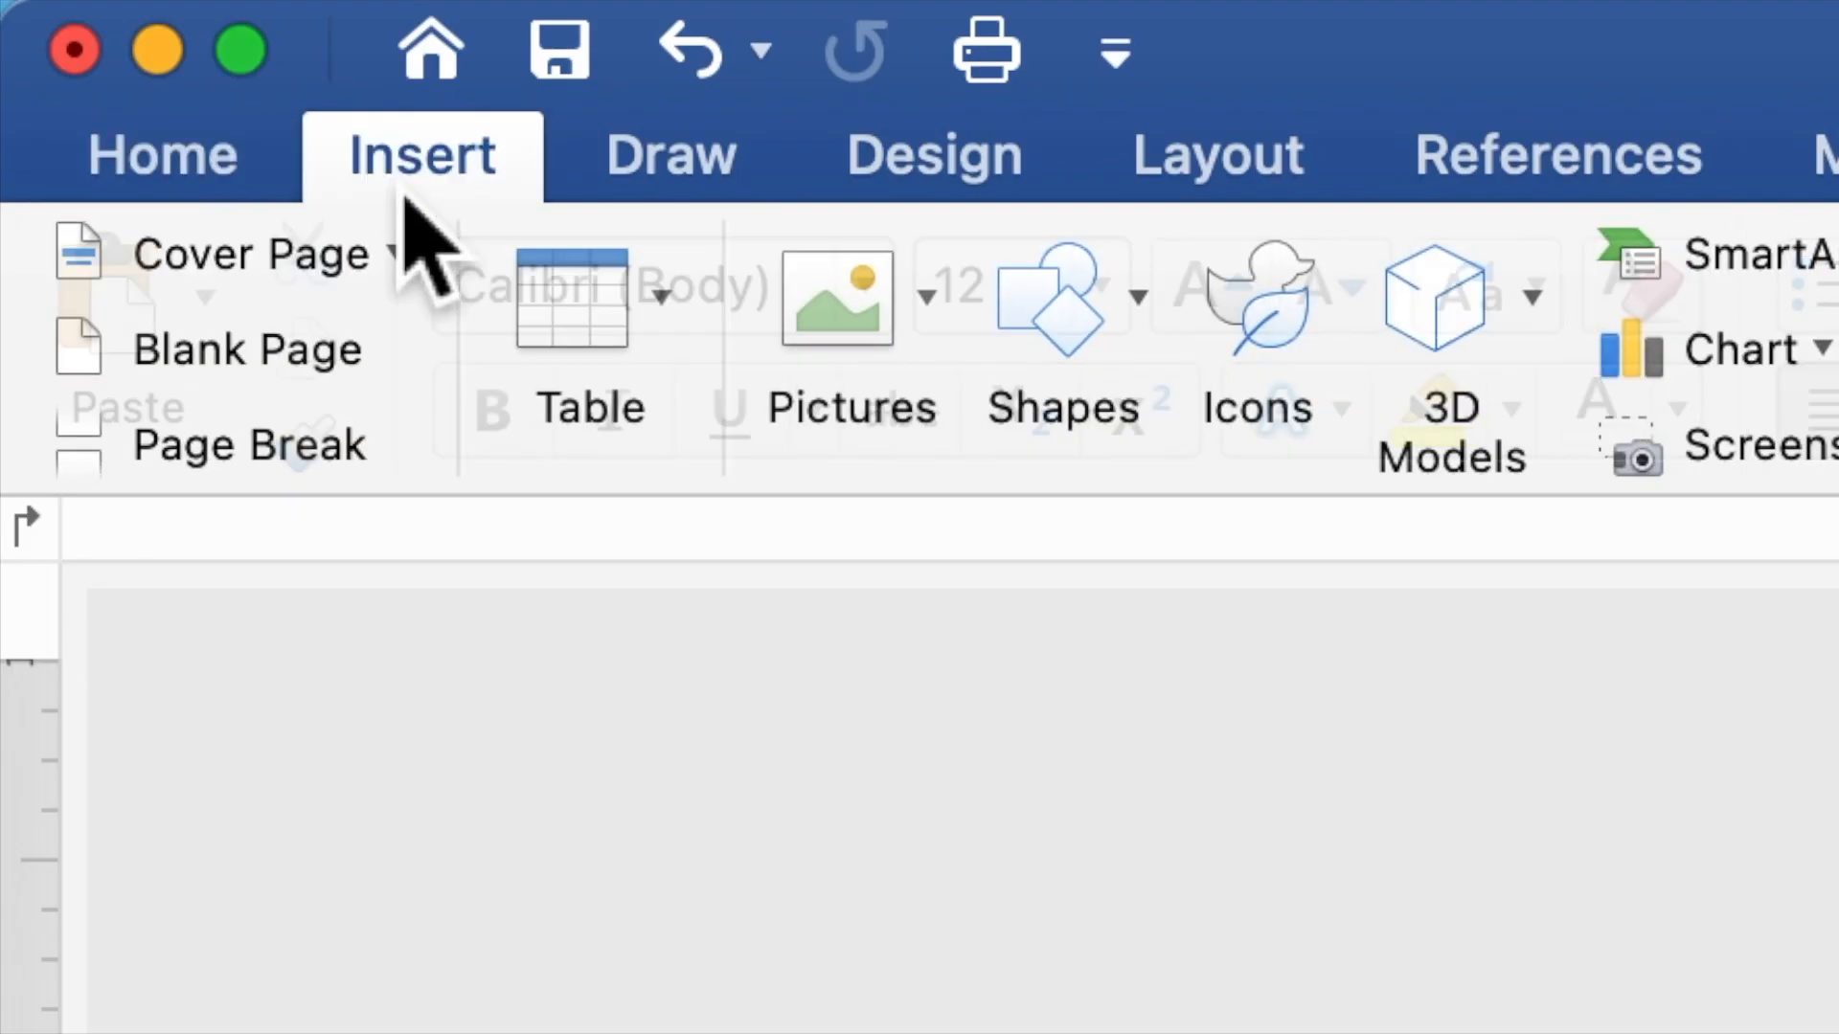
{"action": "left_click", "coordinate": [1062, 321]}
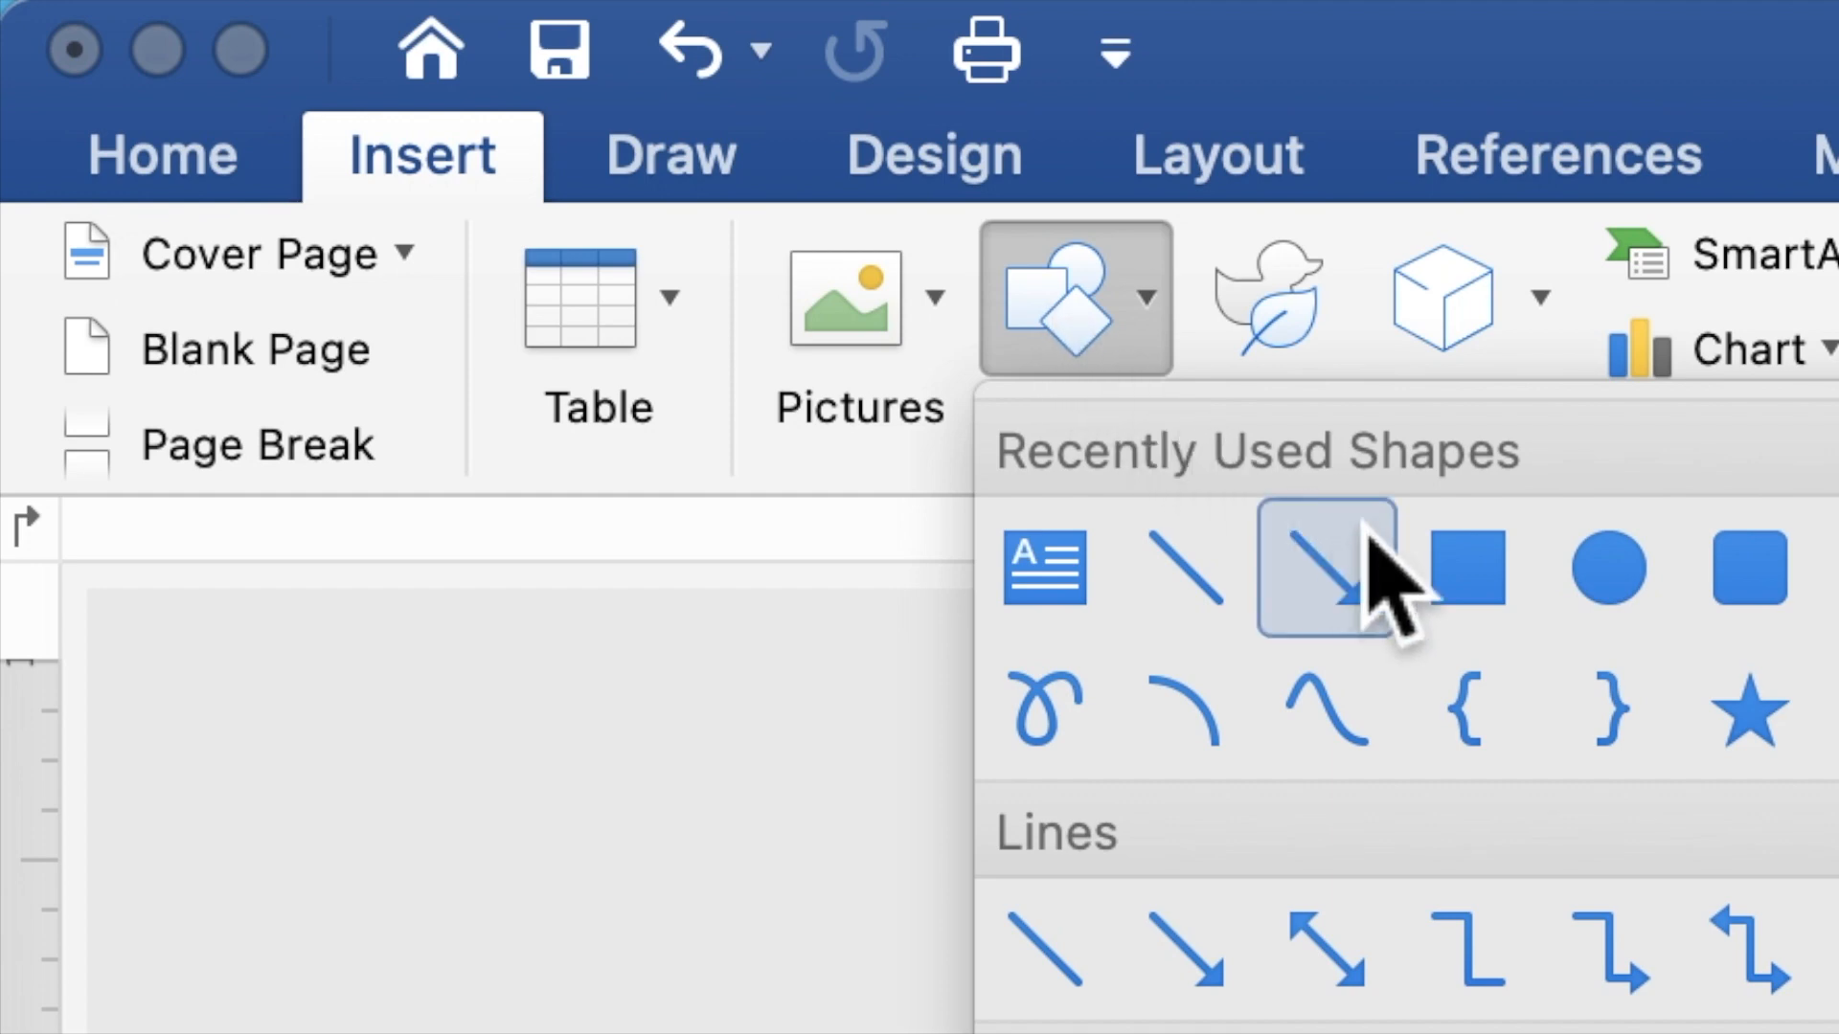
{"action": "left_click", "coordinate": [1465, 572]}
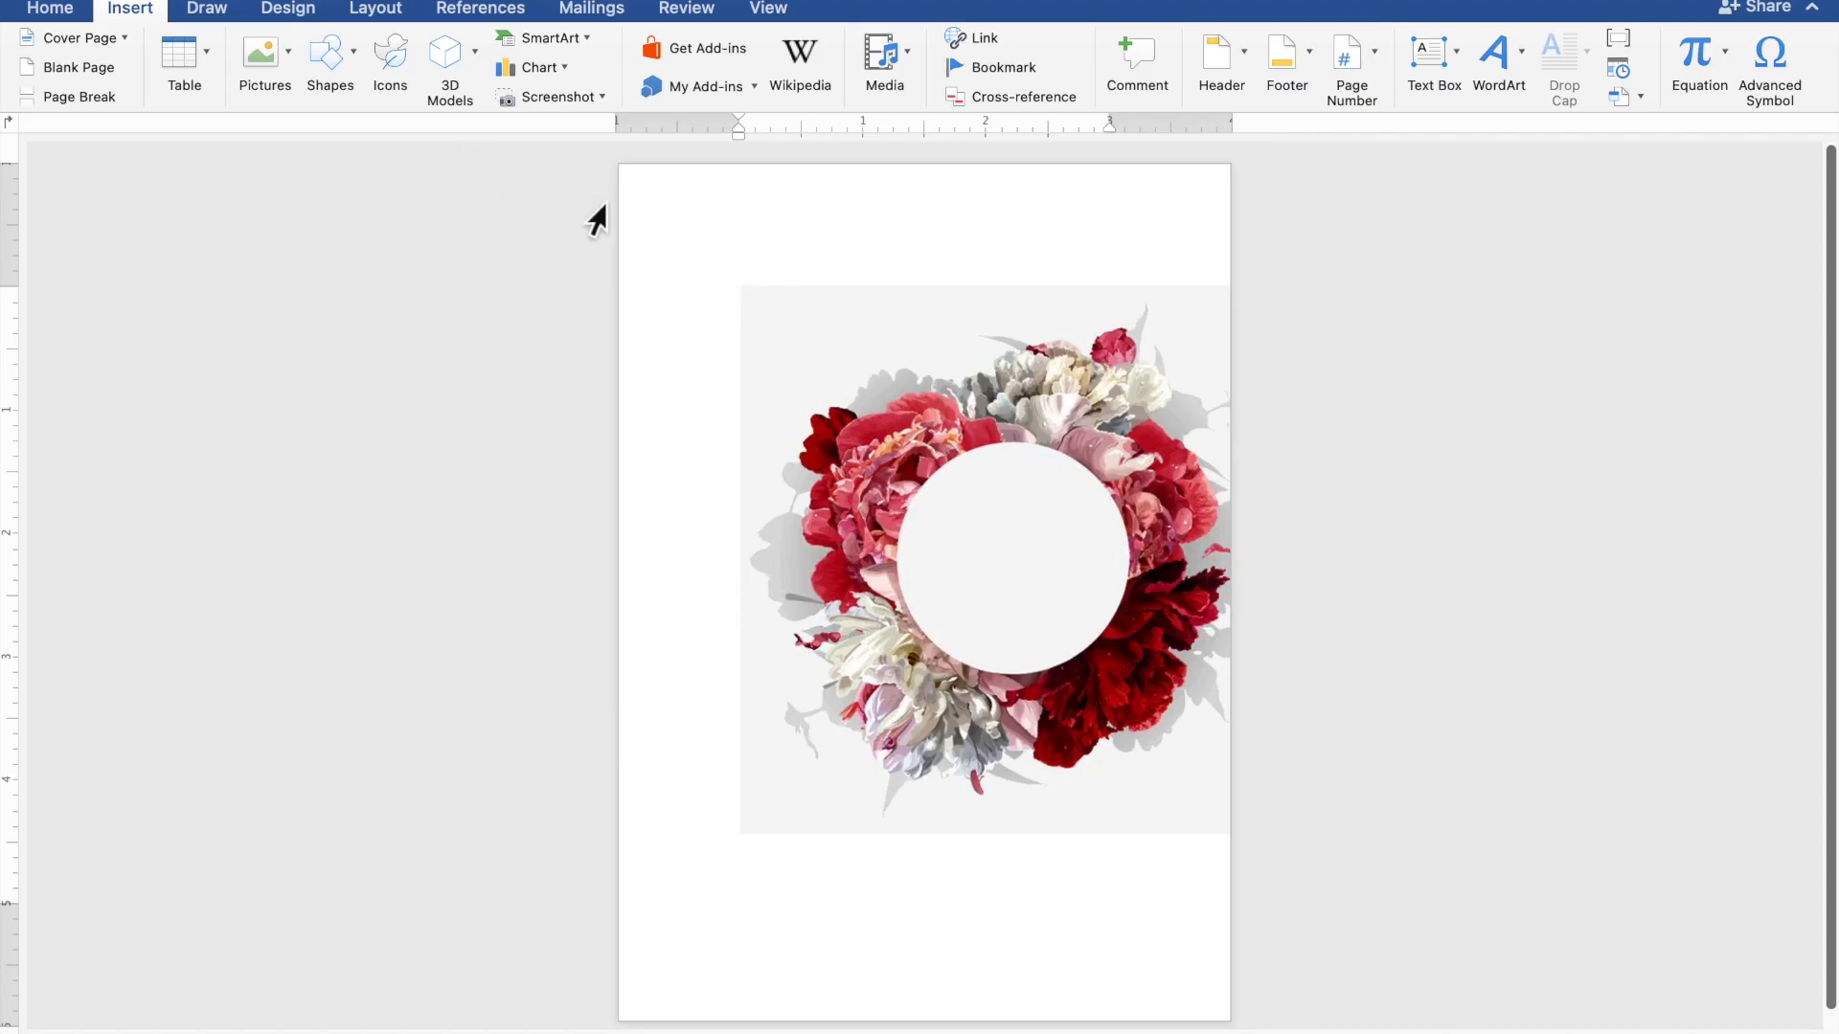
{"action": "left_click_drag", "start_coordinate": [635, 194], "coordinate": [896, 965]}
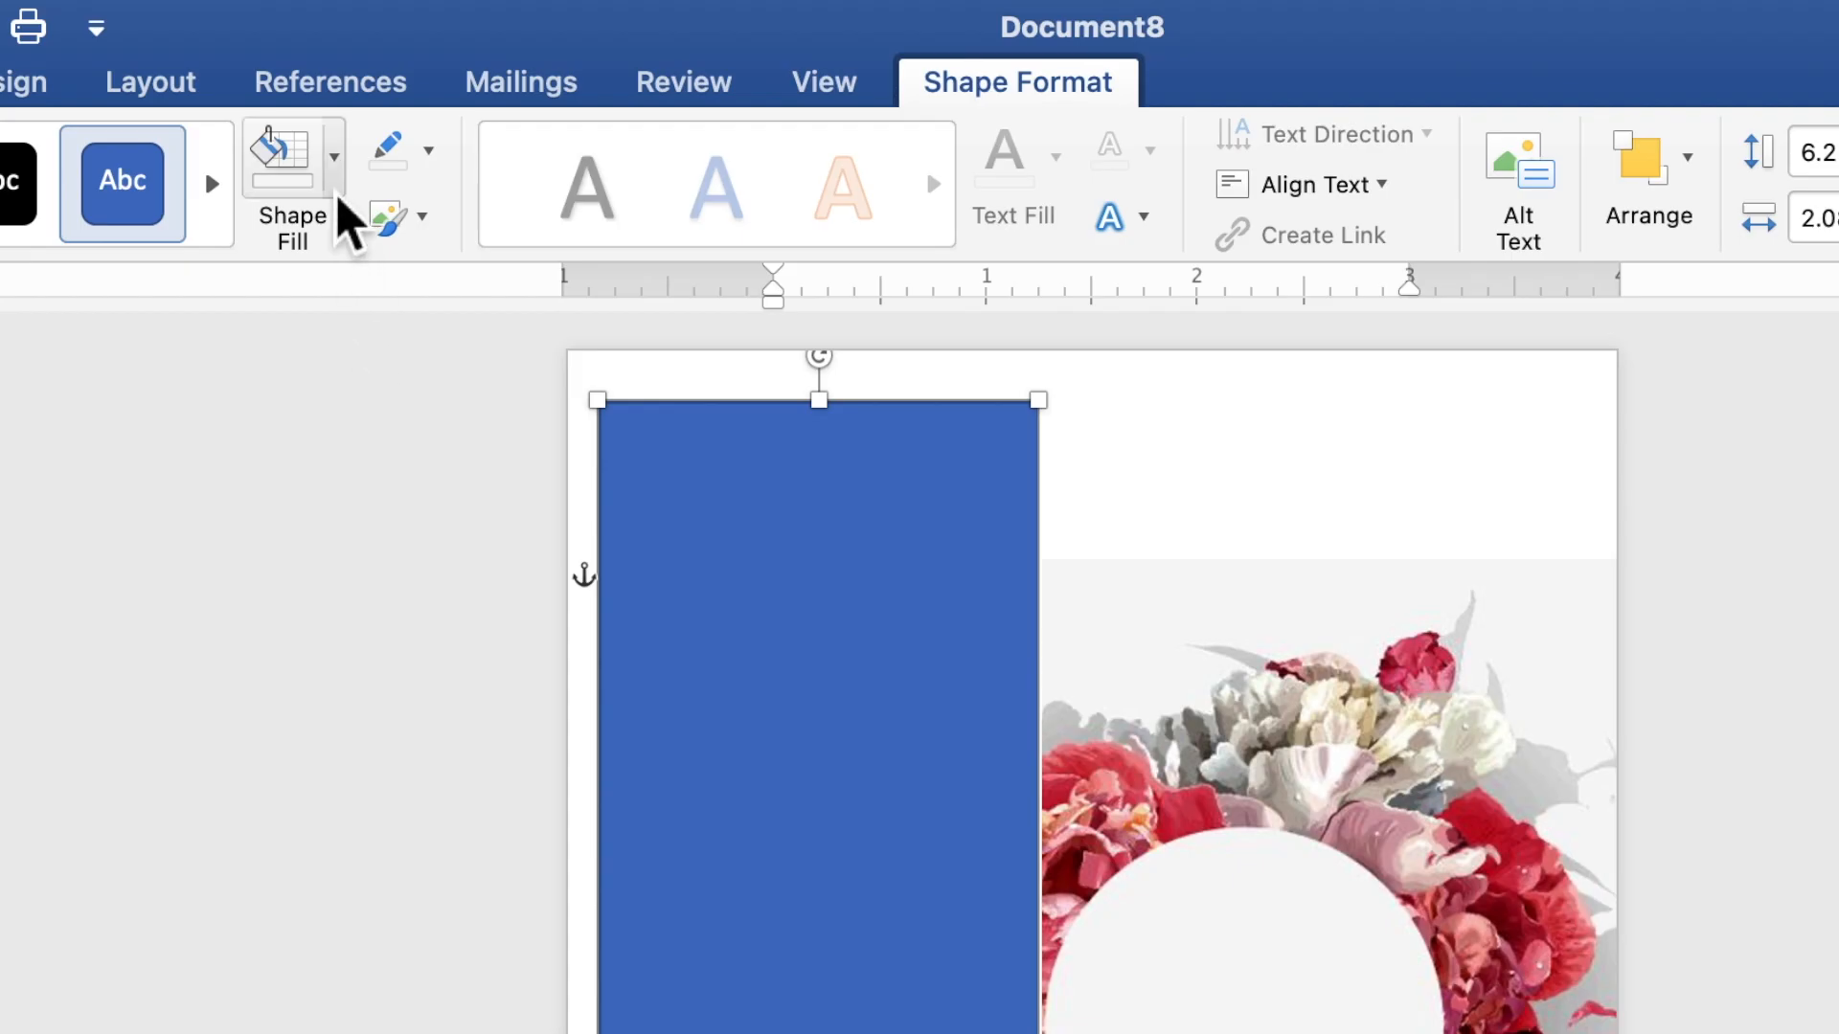
Fill the rectangle light grey with no outline and send it to the back
{"action": "left_click", "coordinate": [484, 53]}
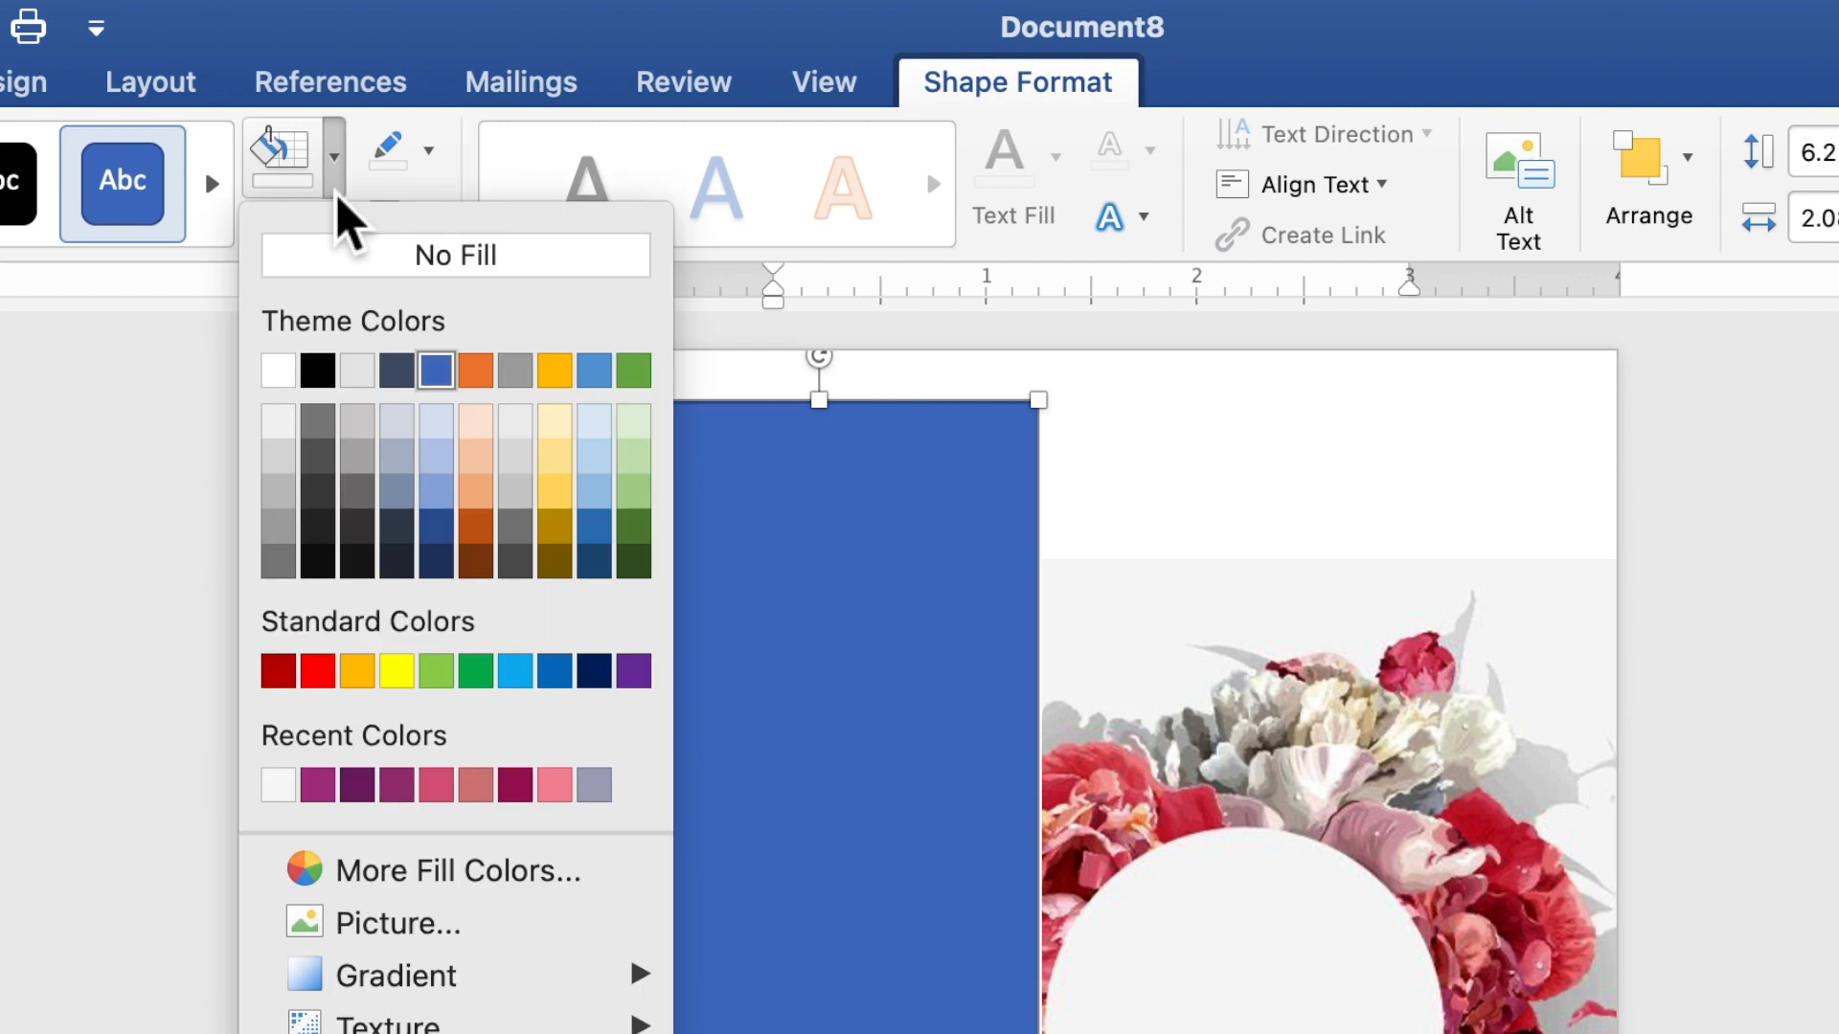
{"action": "left_click", "coordinate": [279, 793]}
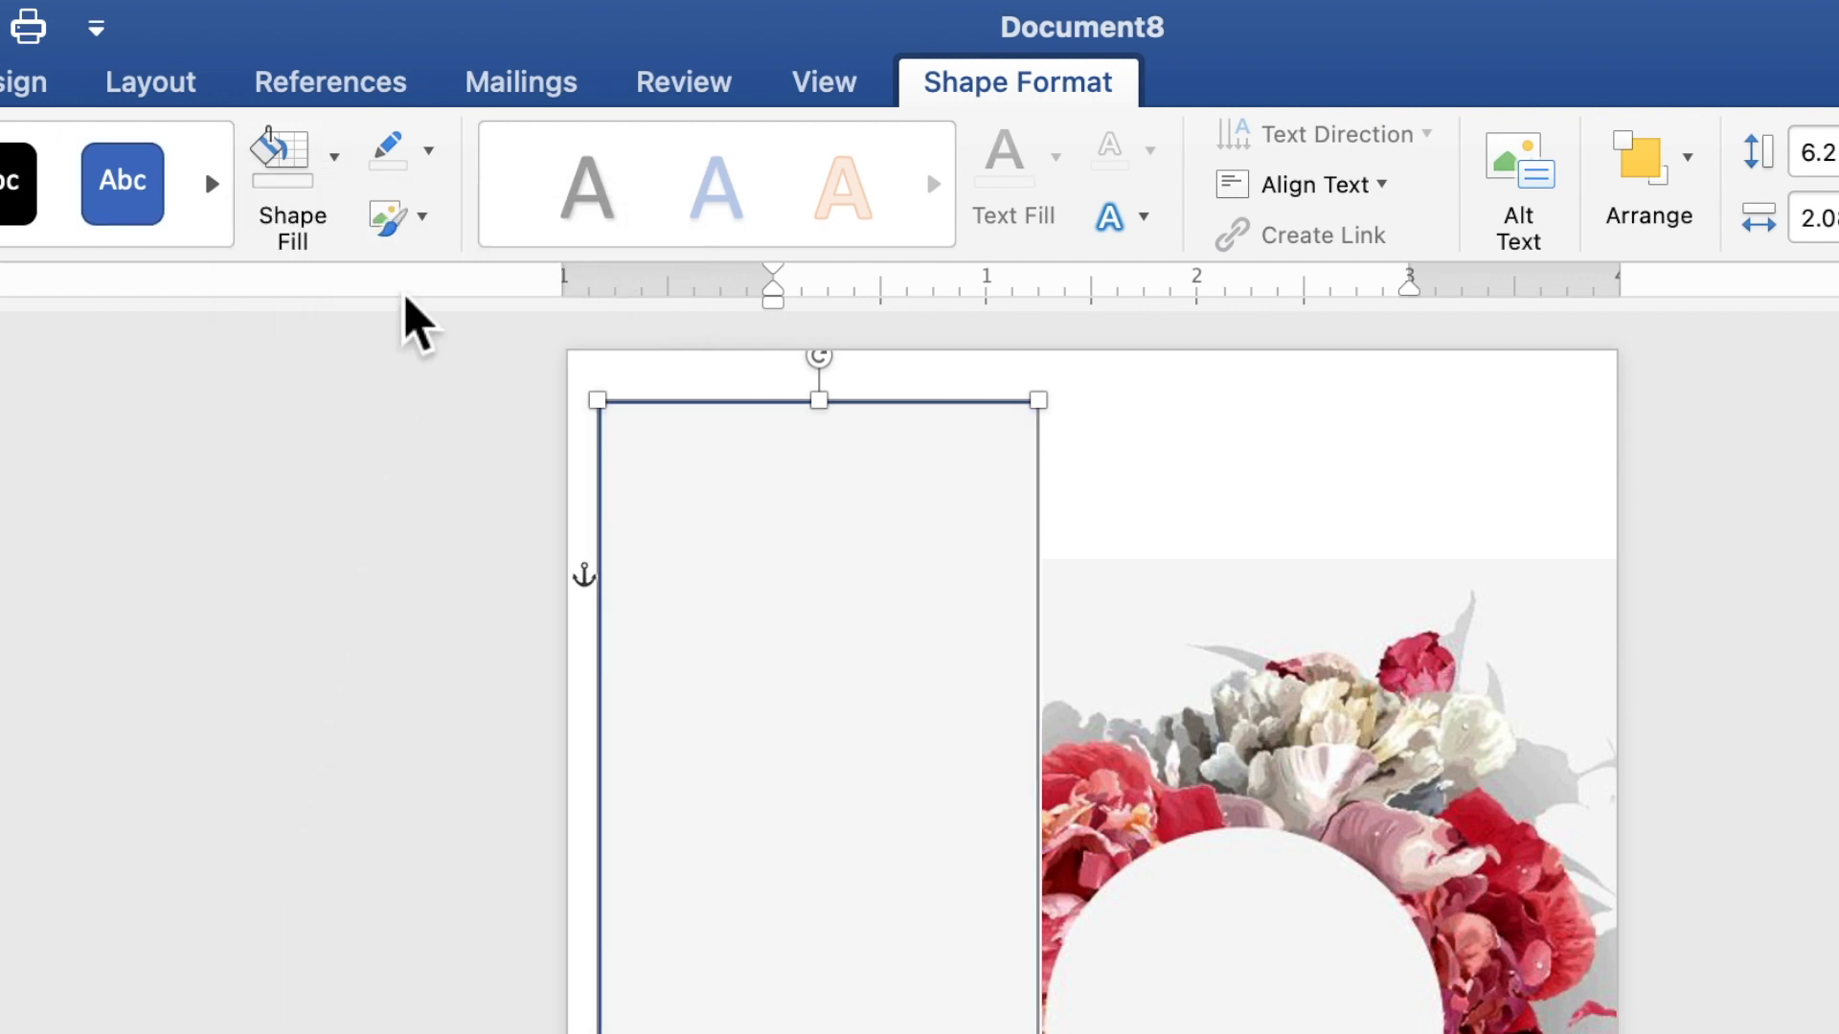
{"action": "left_click", "coordinate": [430, 154]}
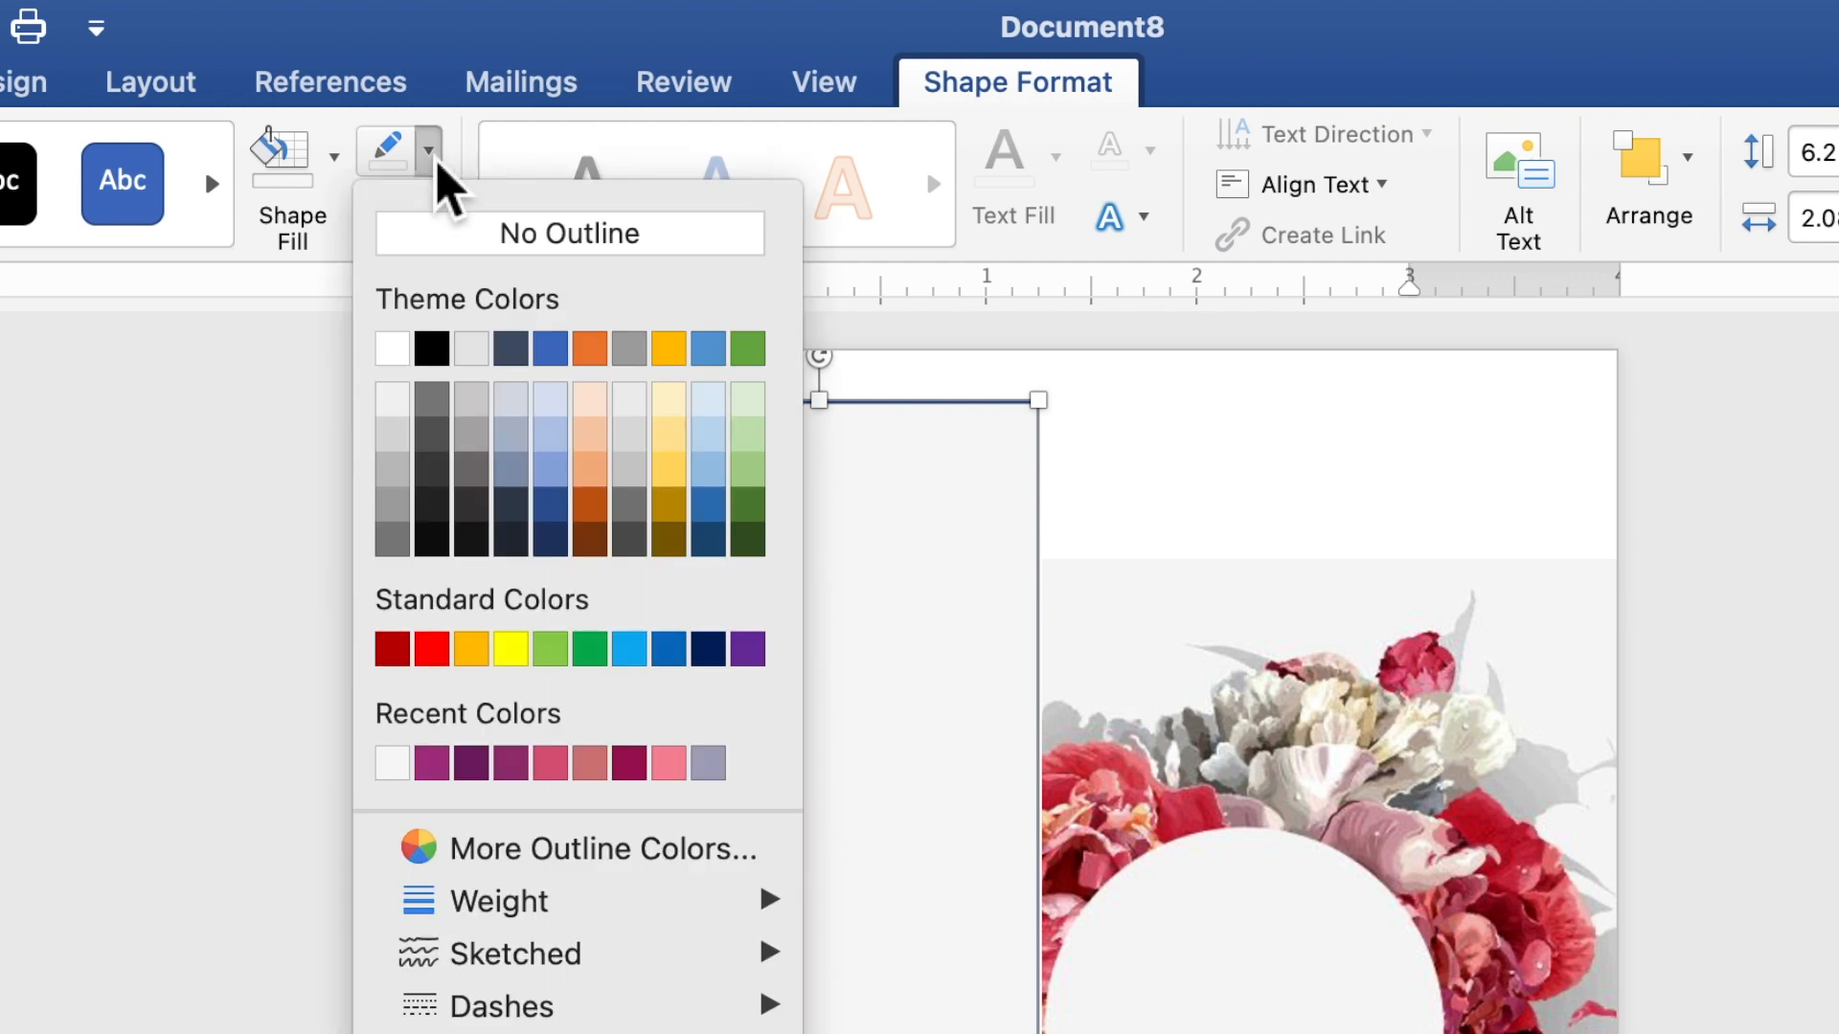
{"action": "left_click", "coordinate": [451, 234]}
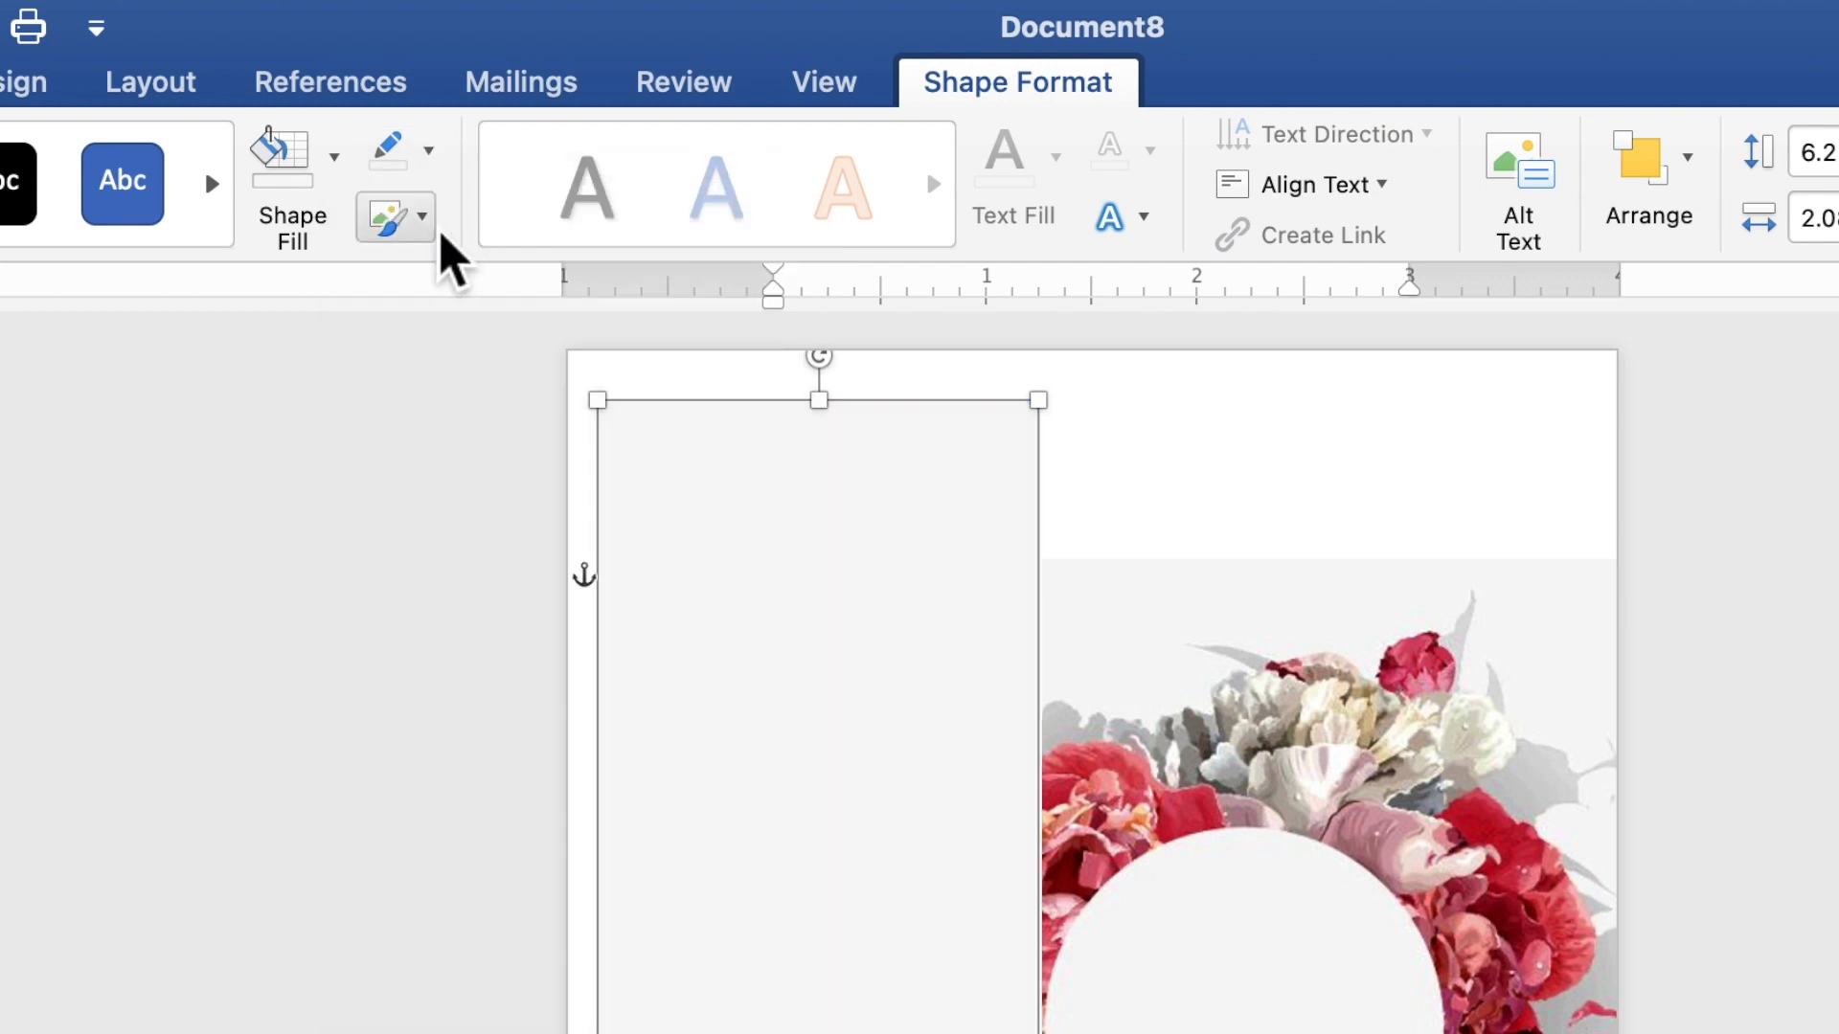
{"action": "left_click", "coordinate": [175, 98]}
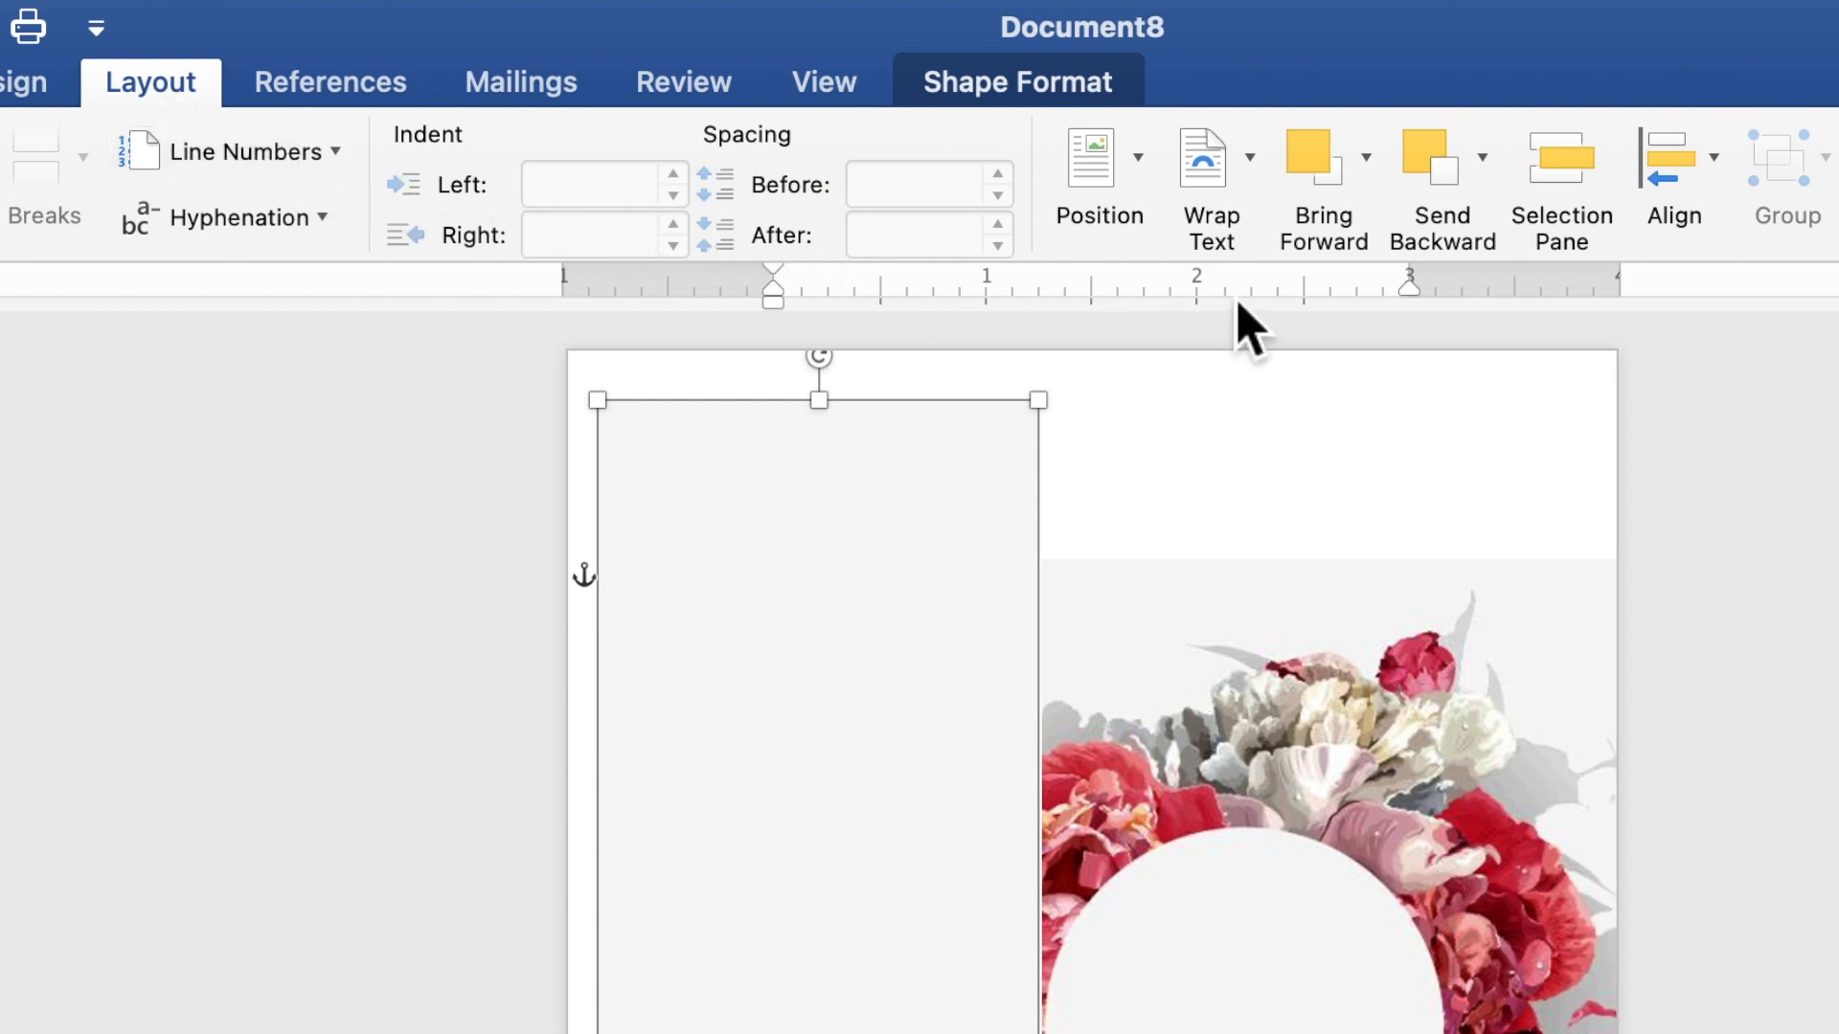
{"action": "left_click", "coordinate": [1490, 187]}
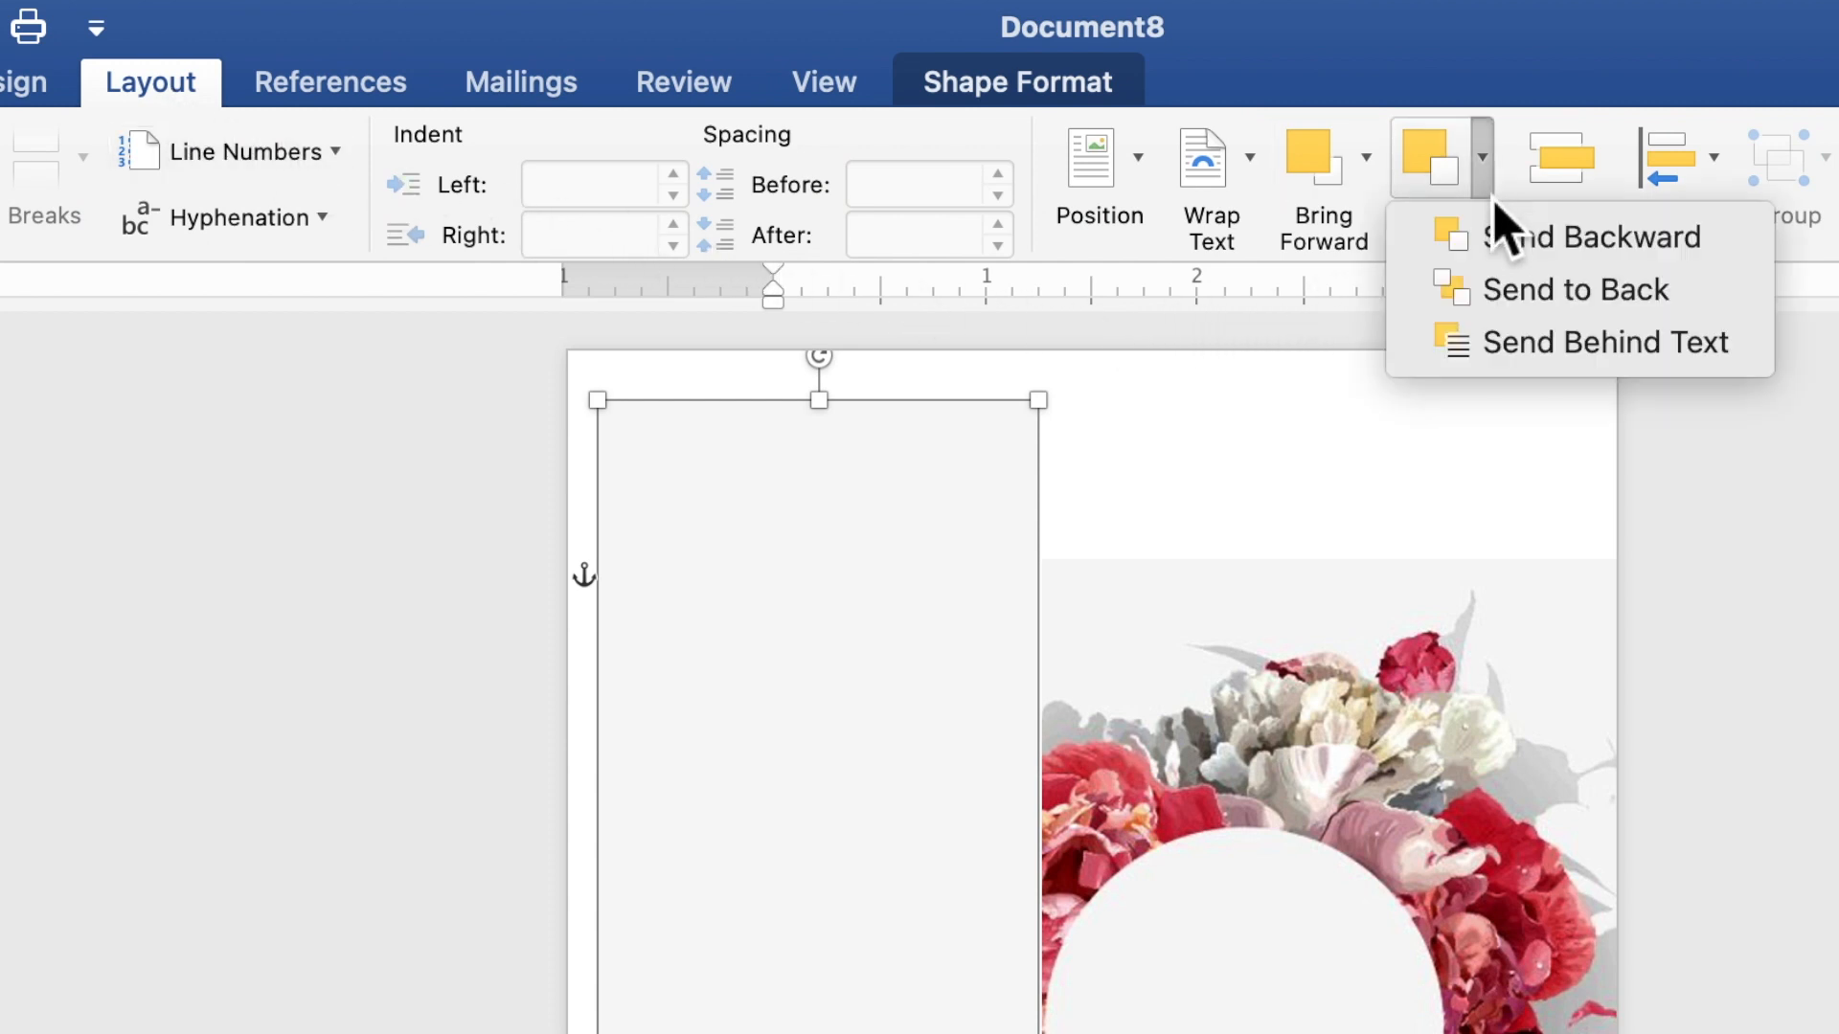
{"action": "left_click", "coordinate": [1506, 305]}
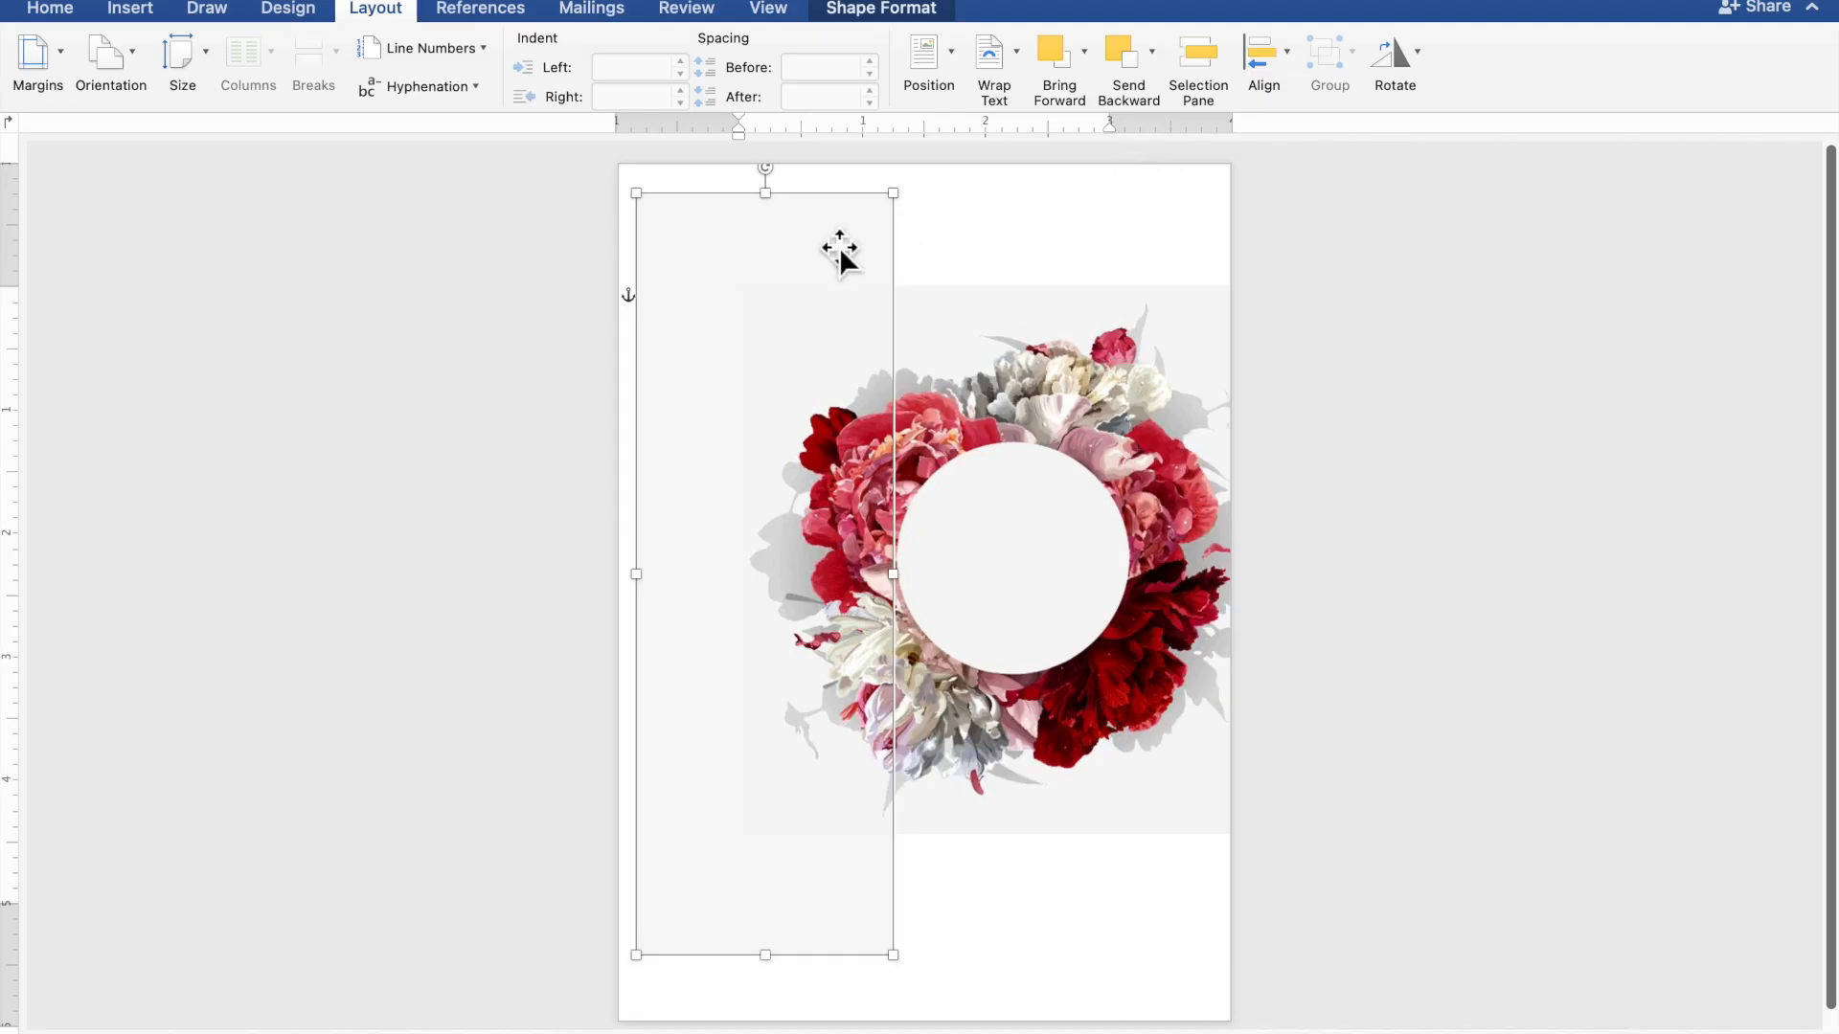
Stretch the grey rectangle over the whole page, then enlarge the wreath to about 4.97 inches and centre it
{"action": "left_click_drag", "start_coordinate": [836, 239], "coordinate": [819, 211]}
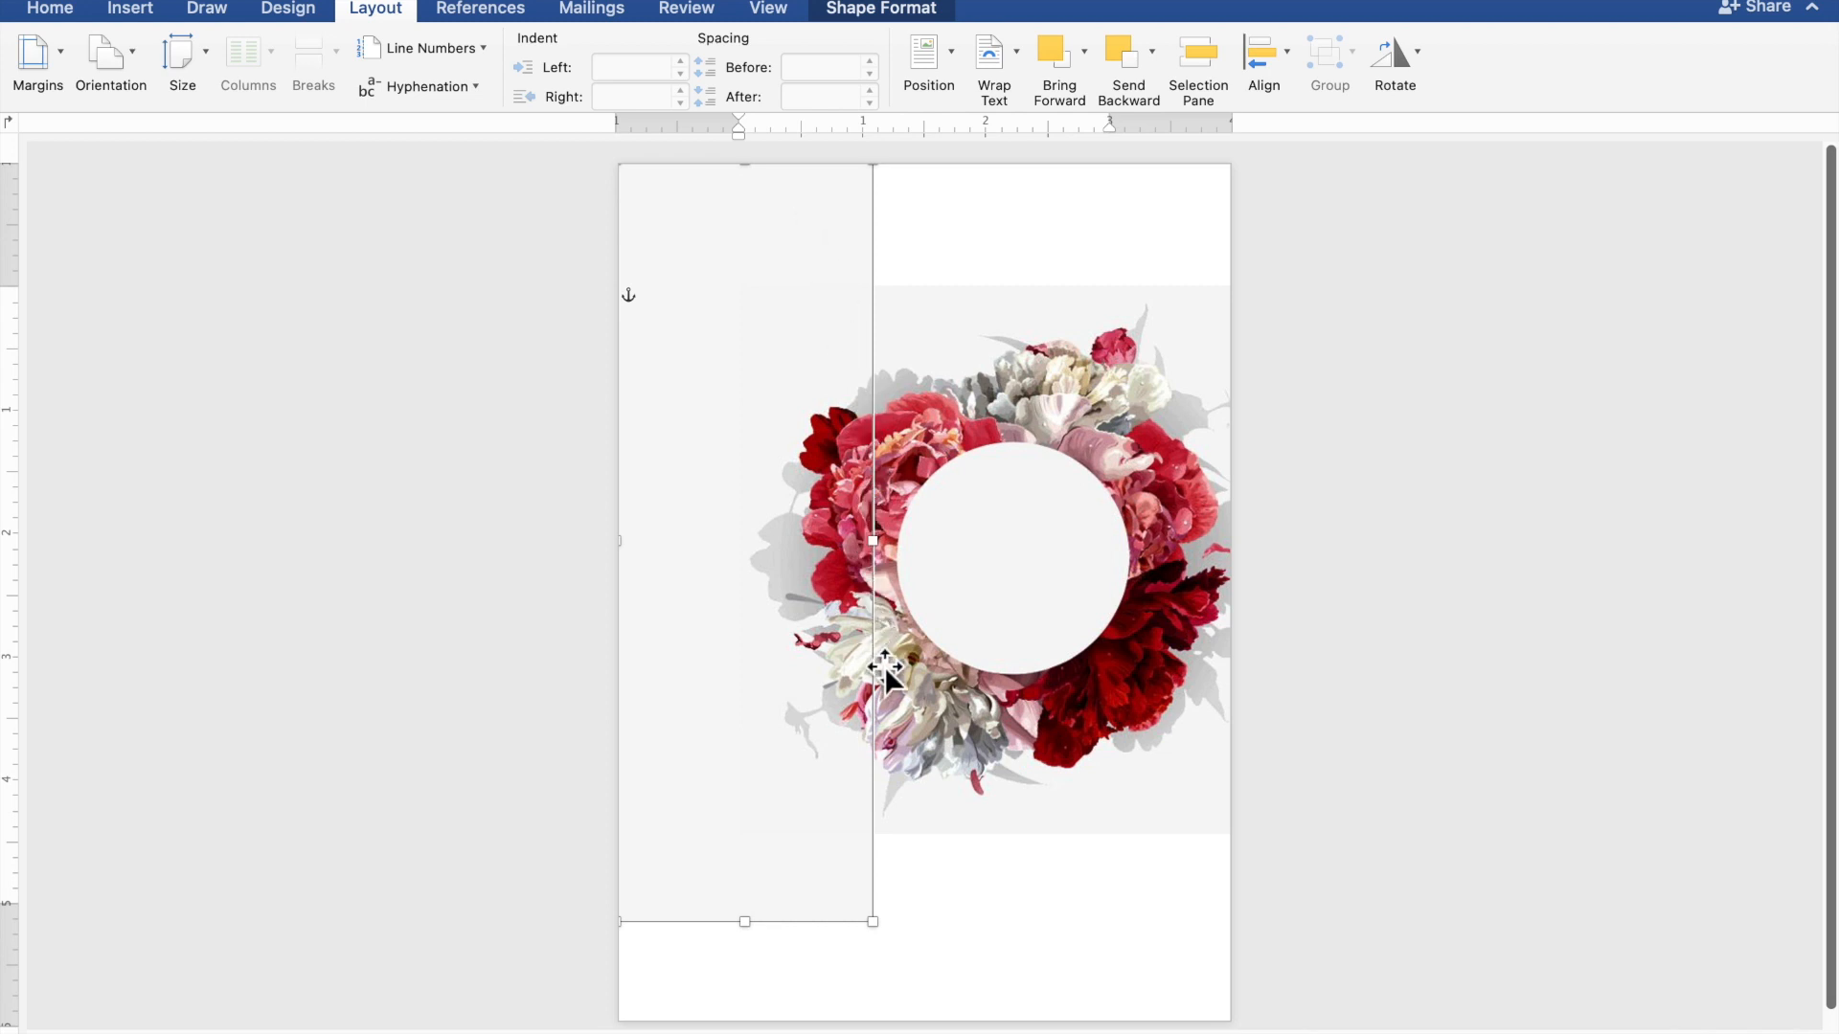
{"action": "left_click_drag", "start_coordinate": [873, 923], "coordinate": [1241, 1029]}
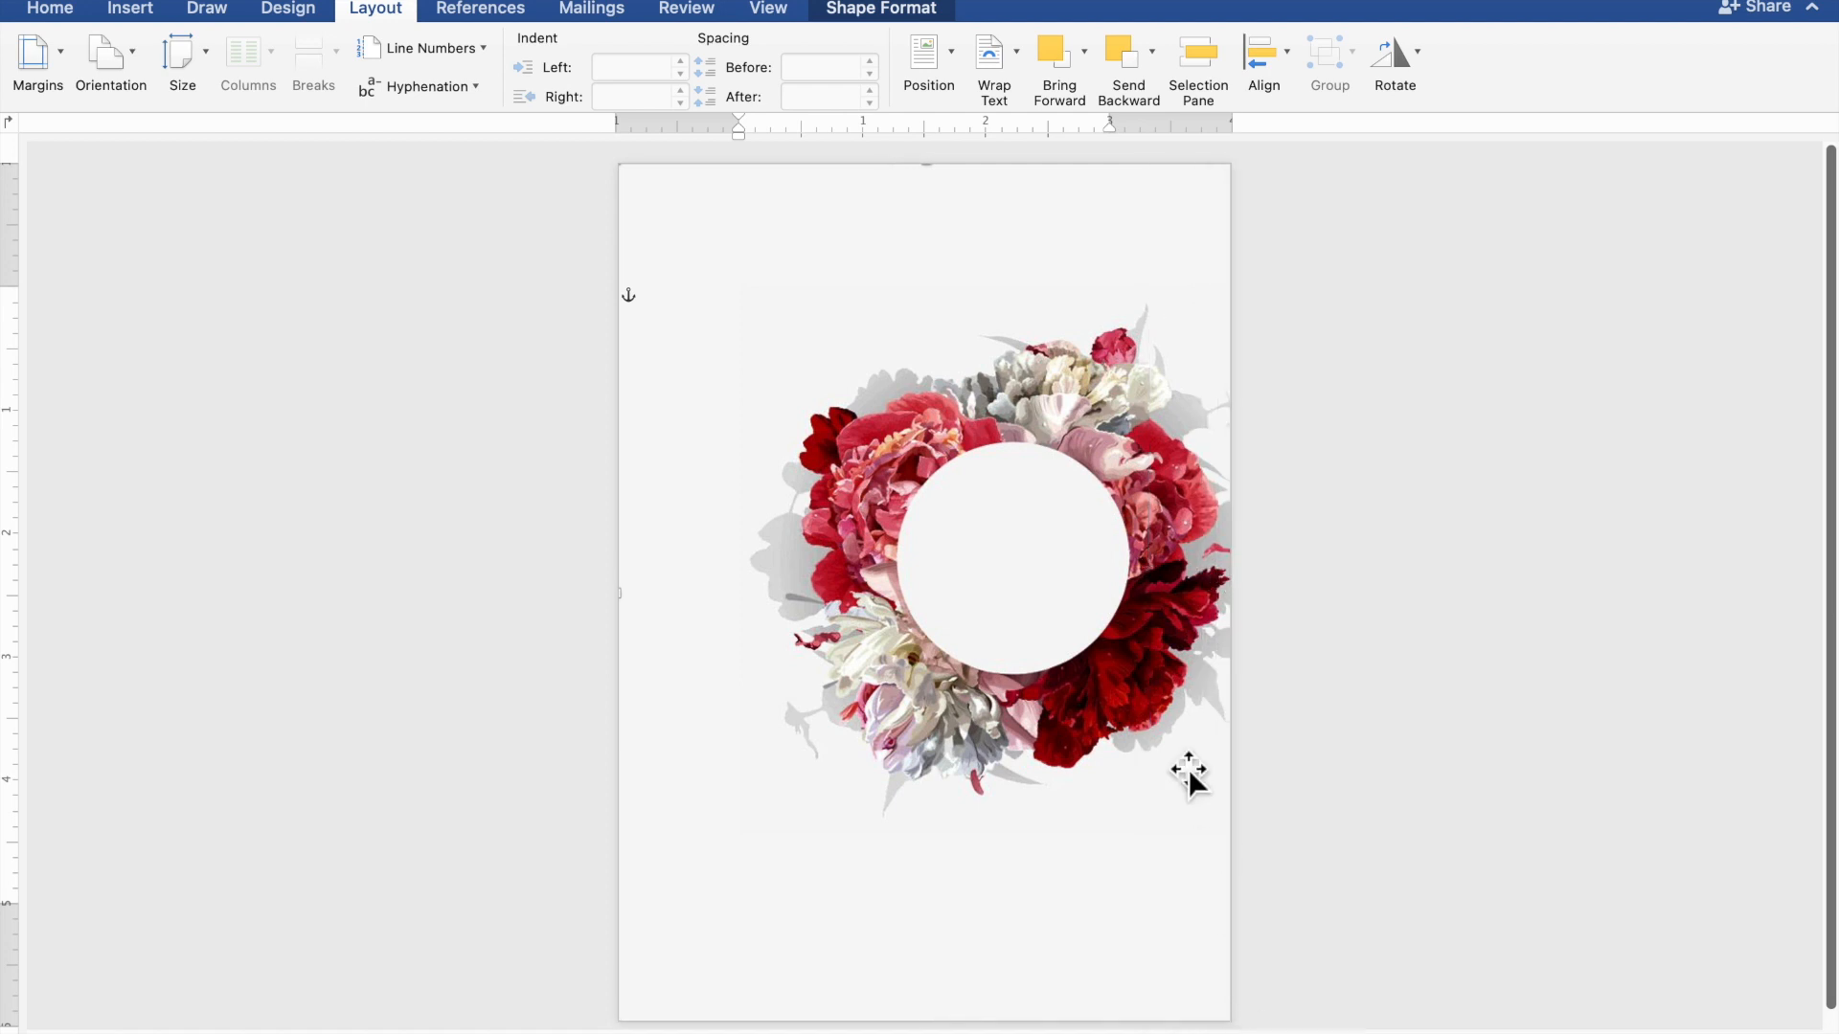
{"action": "left_click", "coordinate": [1120, 615]}
{"action": "left_click_drag", "start_coordinate": [1121, 616], "coordinate": [954, 525]}
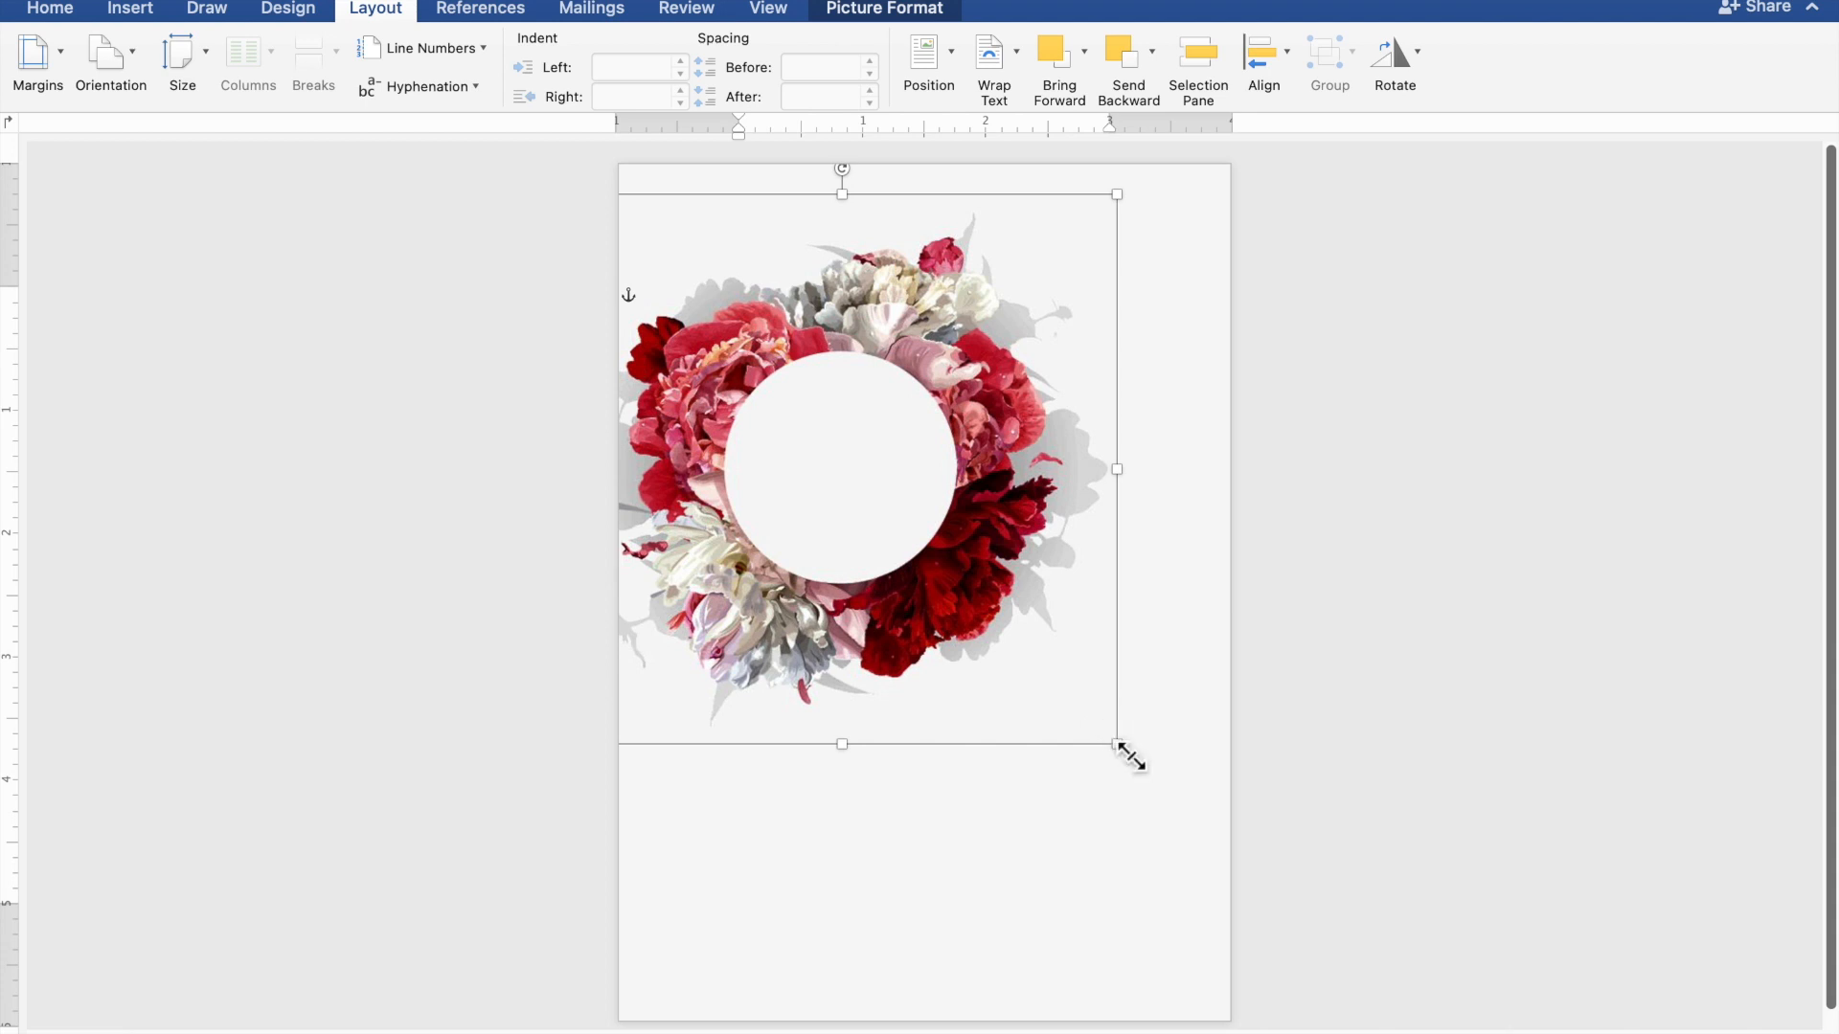
{"action": "left_click_drag", "start_coordinate": [1118, 746], "coordinate": [1293, 880]}
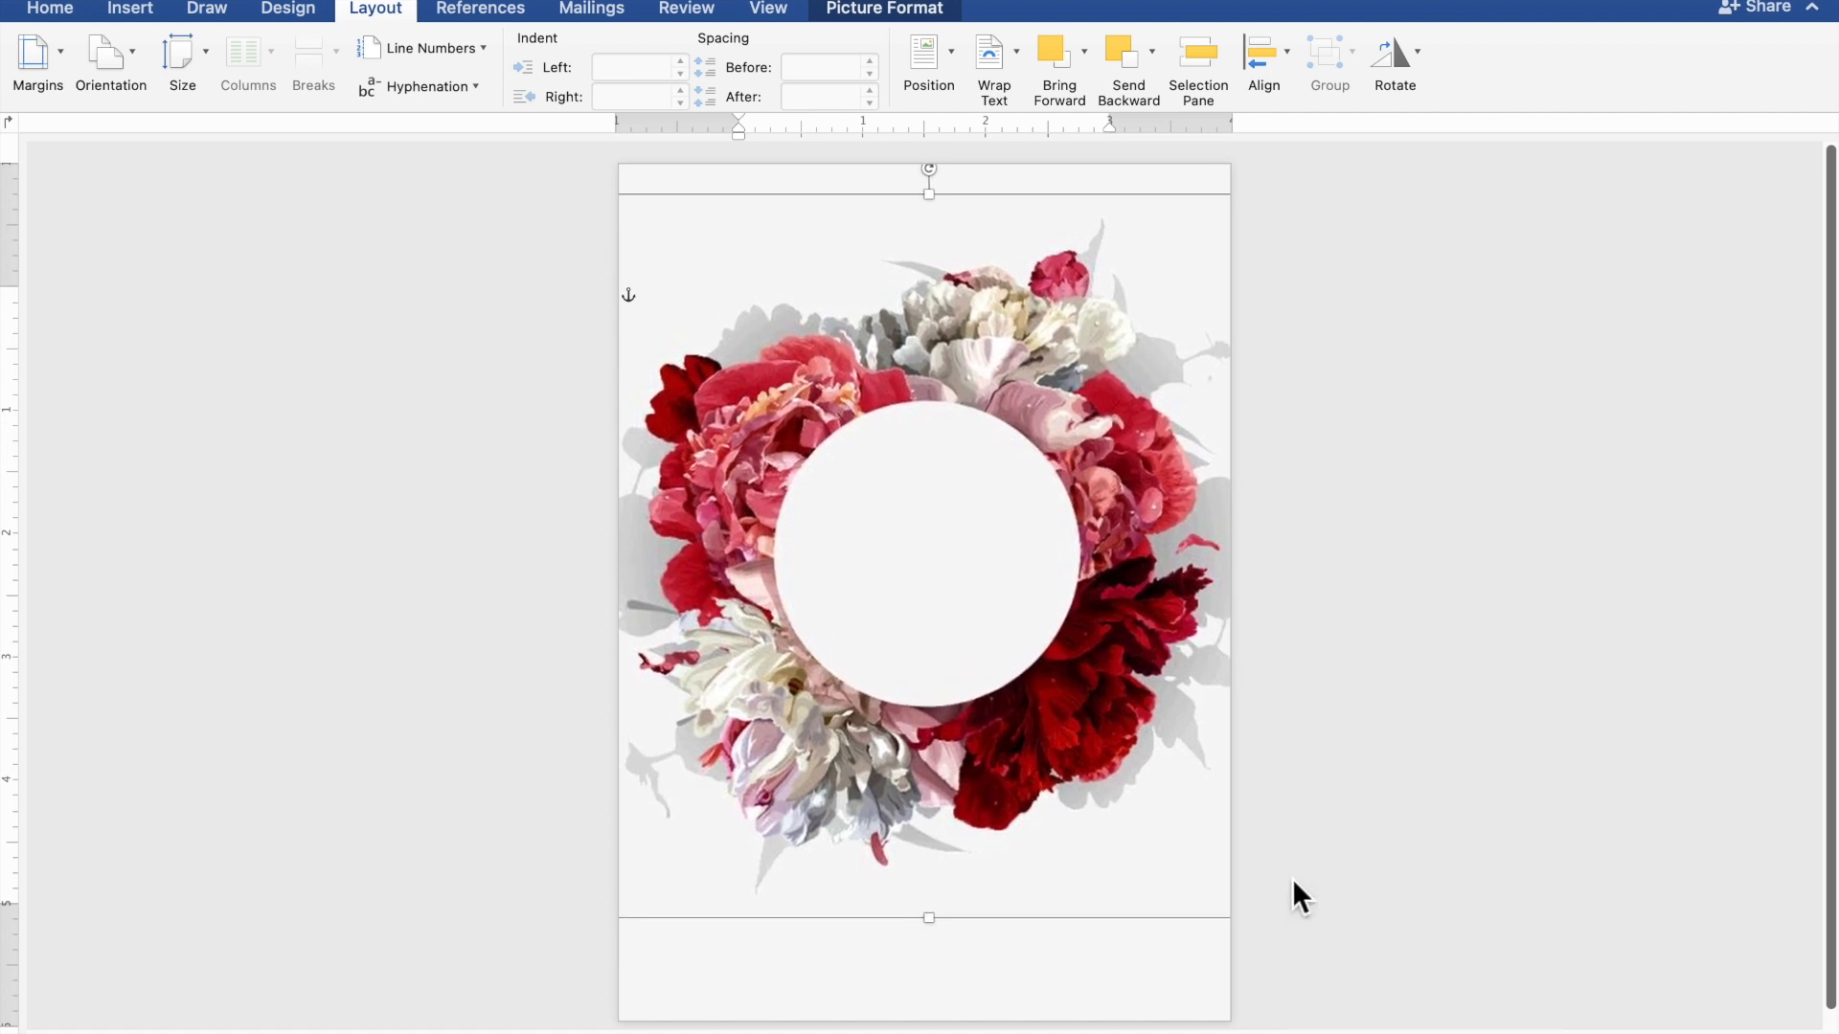
{"action": "left_click_drag", "start_coordinate": [981, 630], "coordinate": [969, 603]}
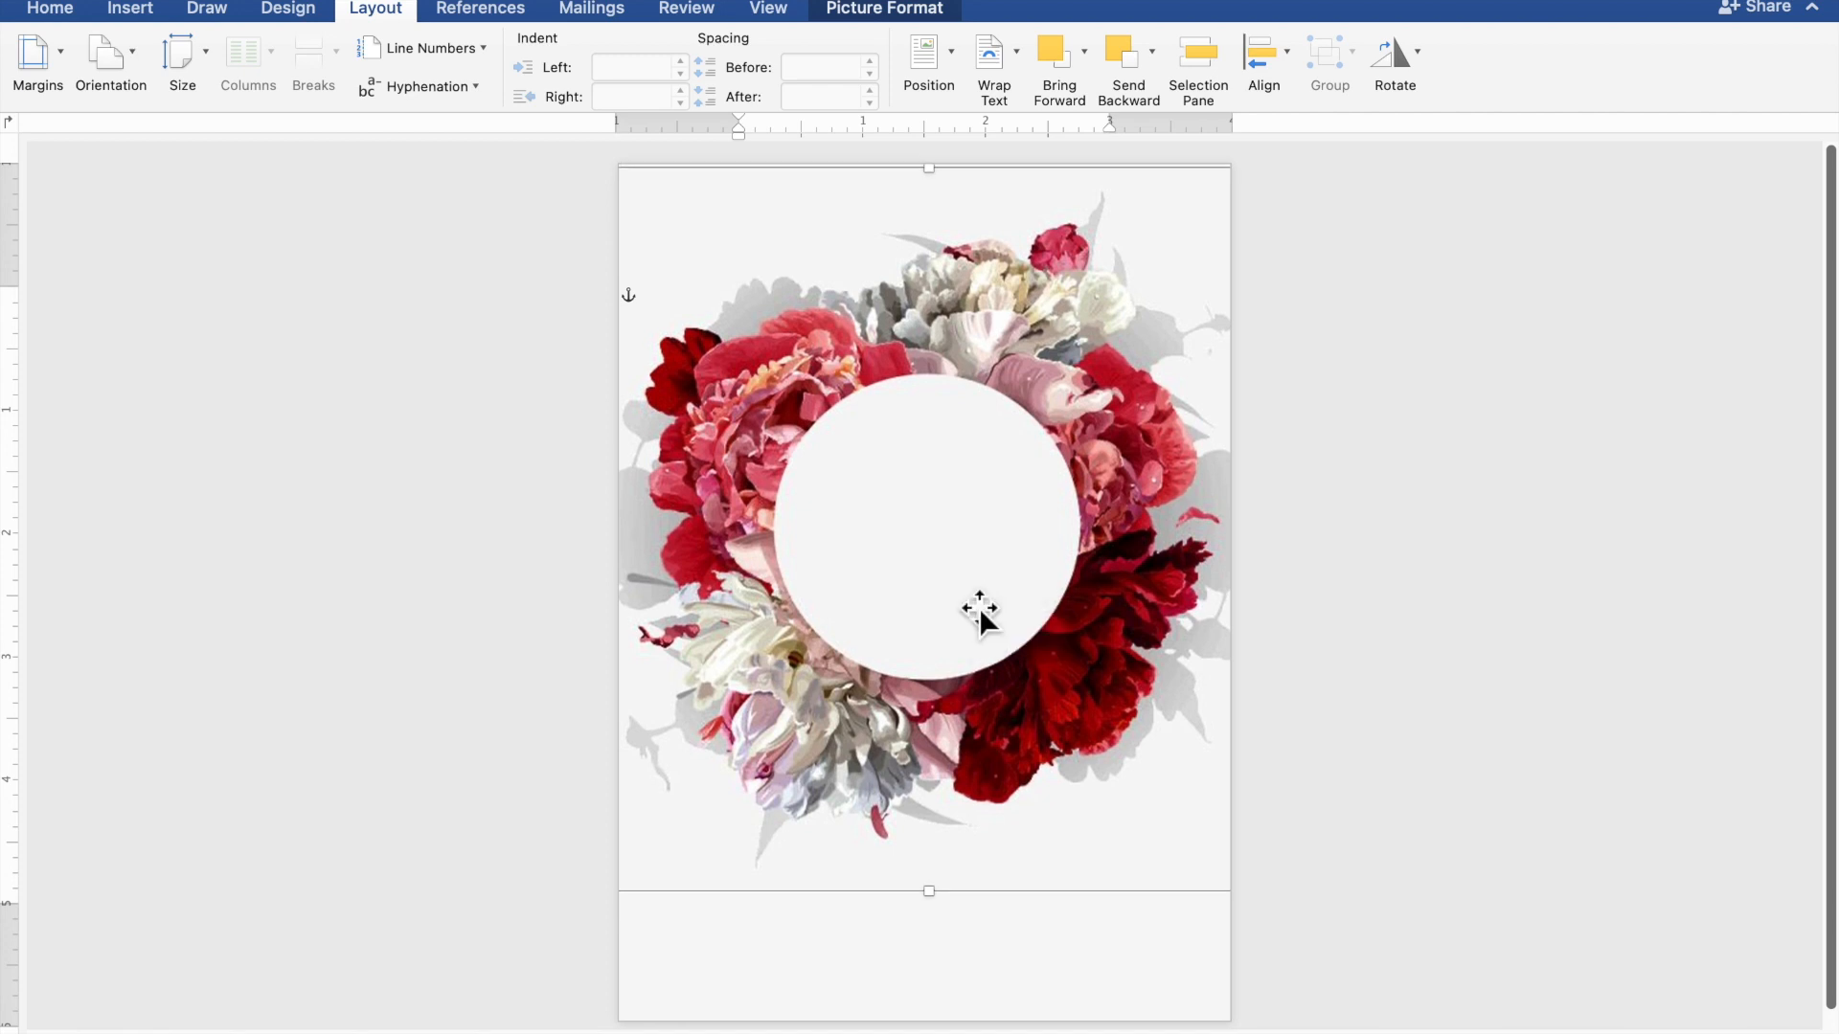
{"action": "left_click", "coordinate": [1483, 665]}
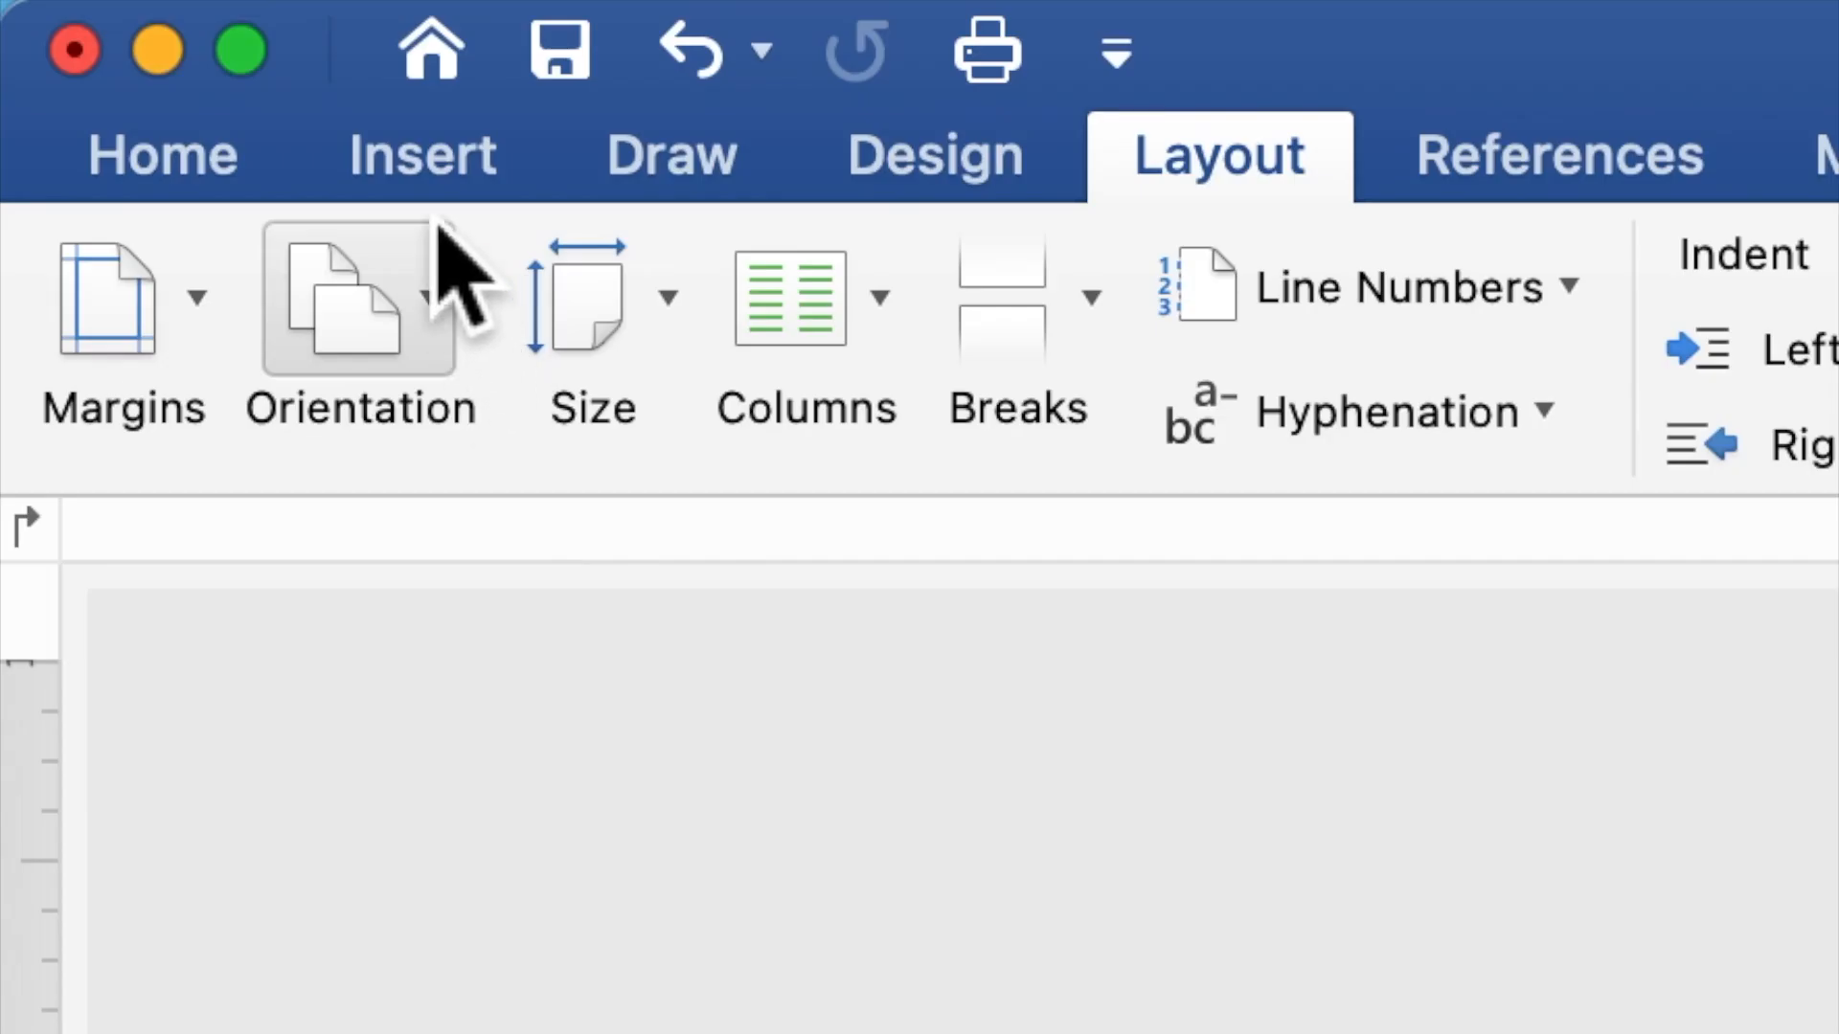
Draw a blue rectangle about 2.97 × 0.87 inches at the top-left of the page
{"action": "left_click", "coordinate": [422, 167]}
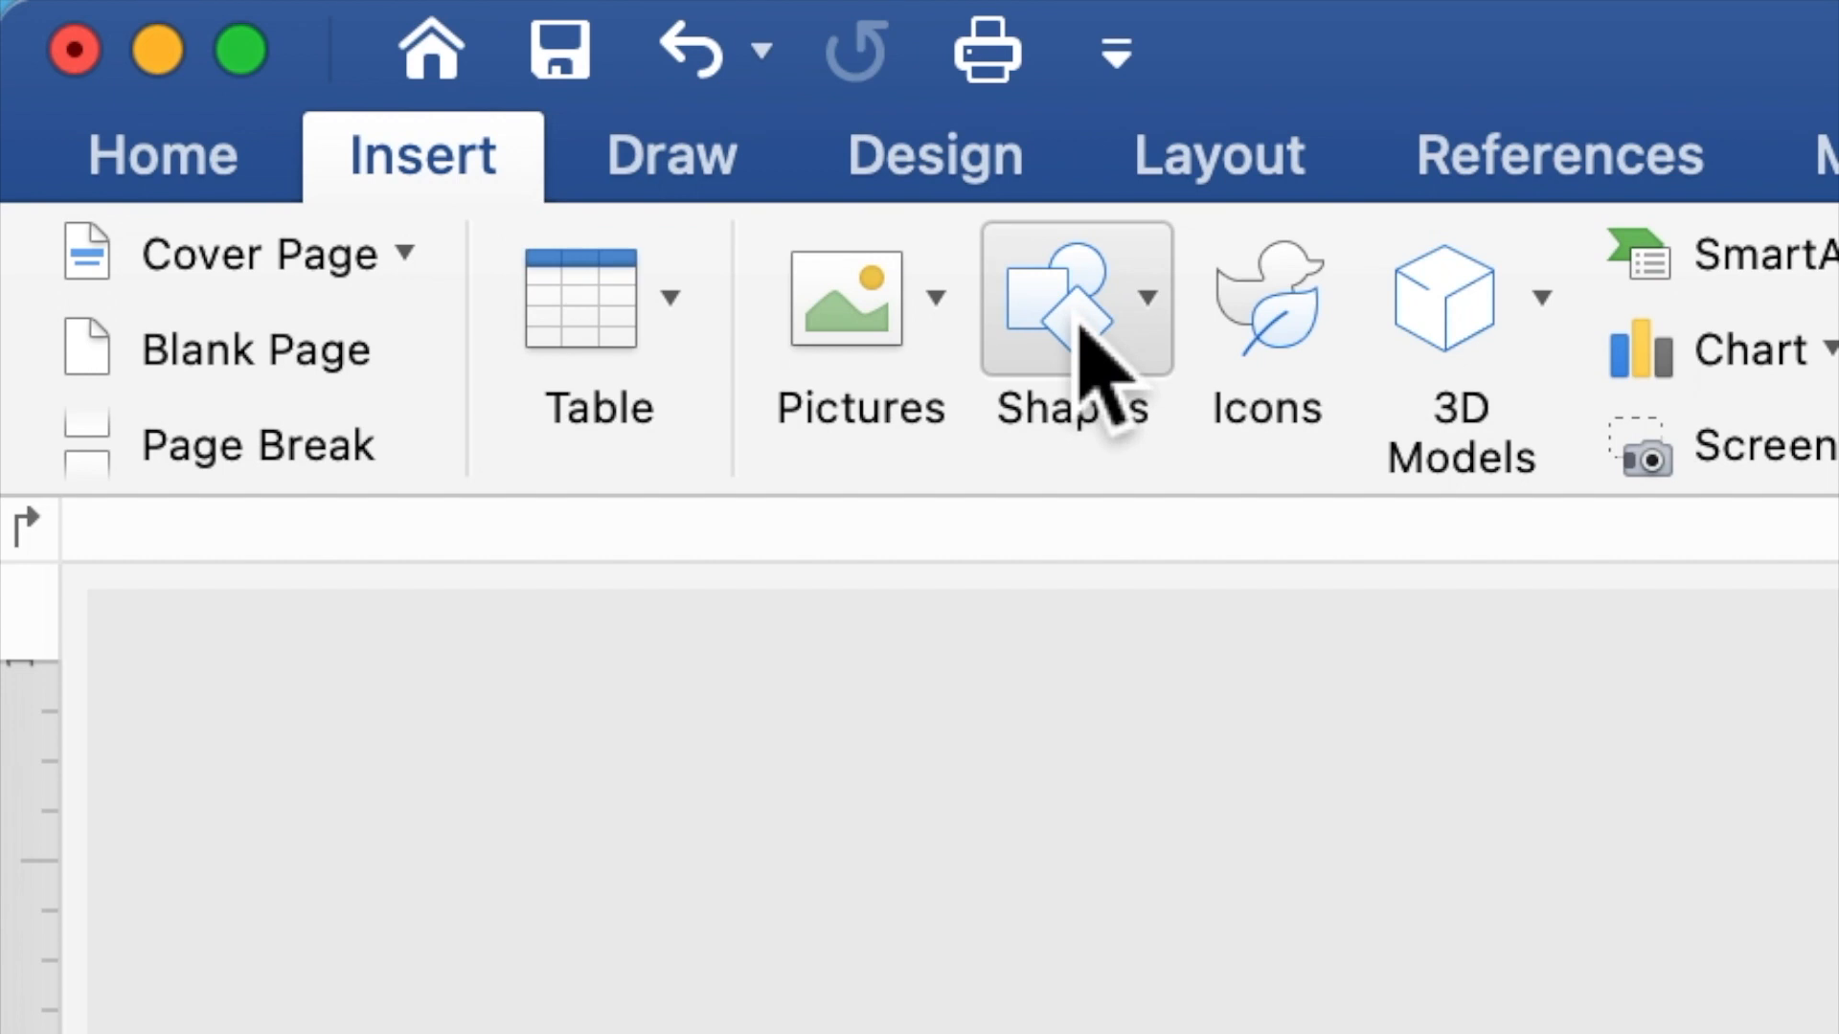
{"action": "left_click", "coordinate": [1082, 347]}
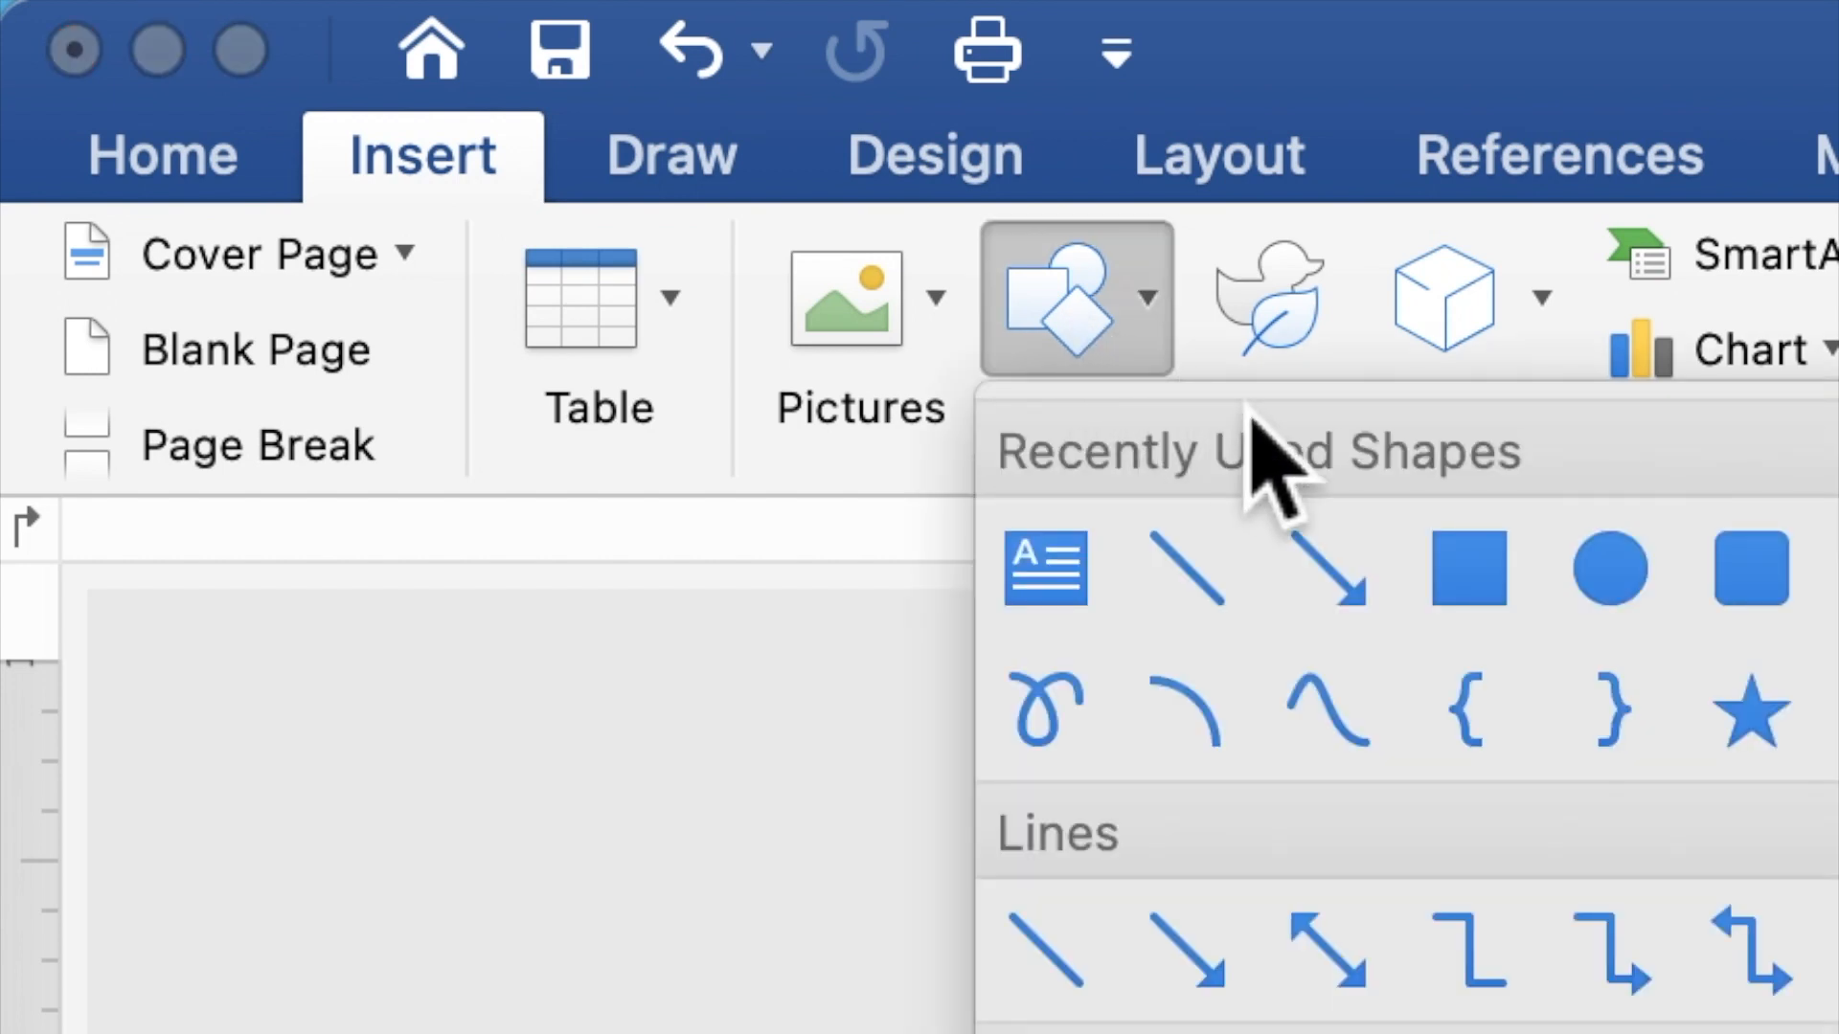
{"action": "left_click", "coordinate": [1473, 597]}
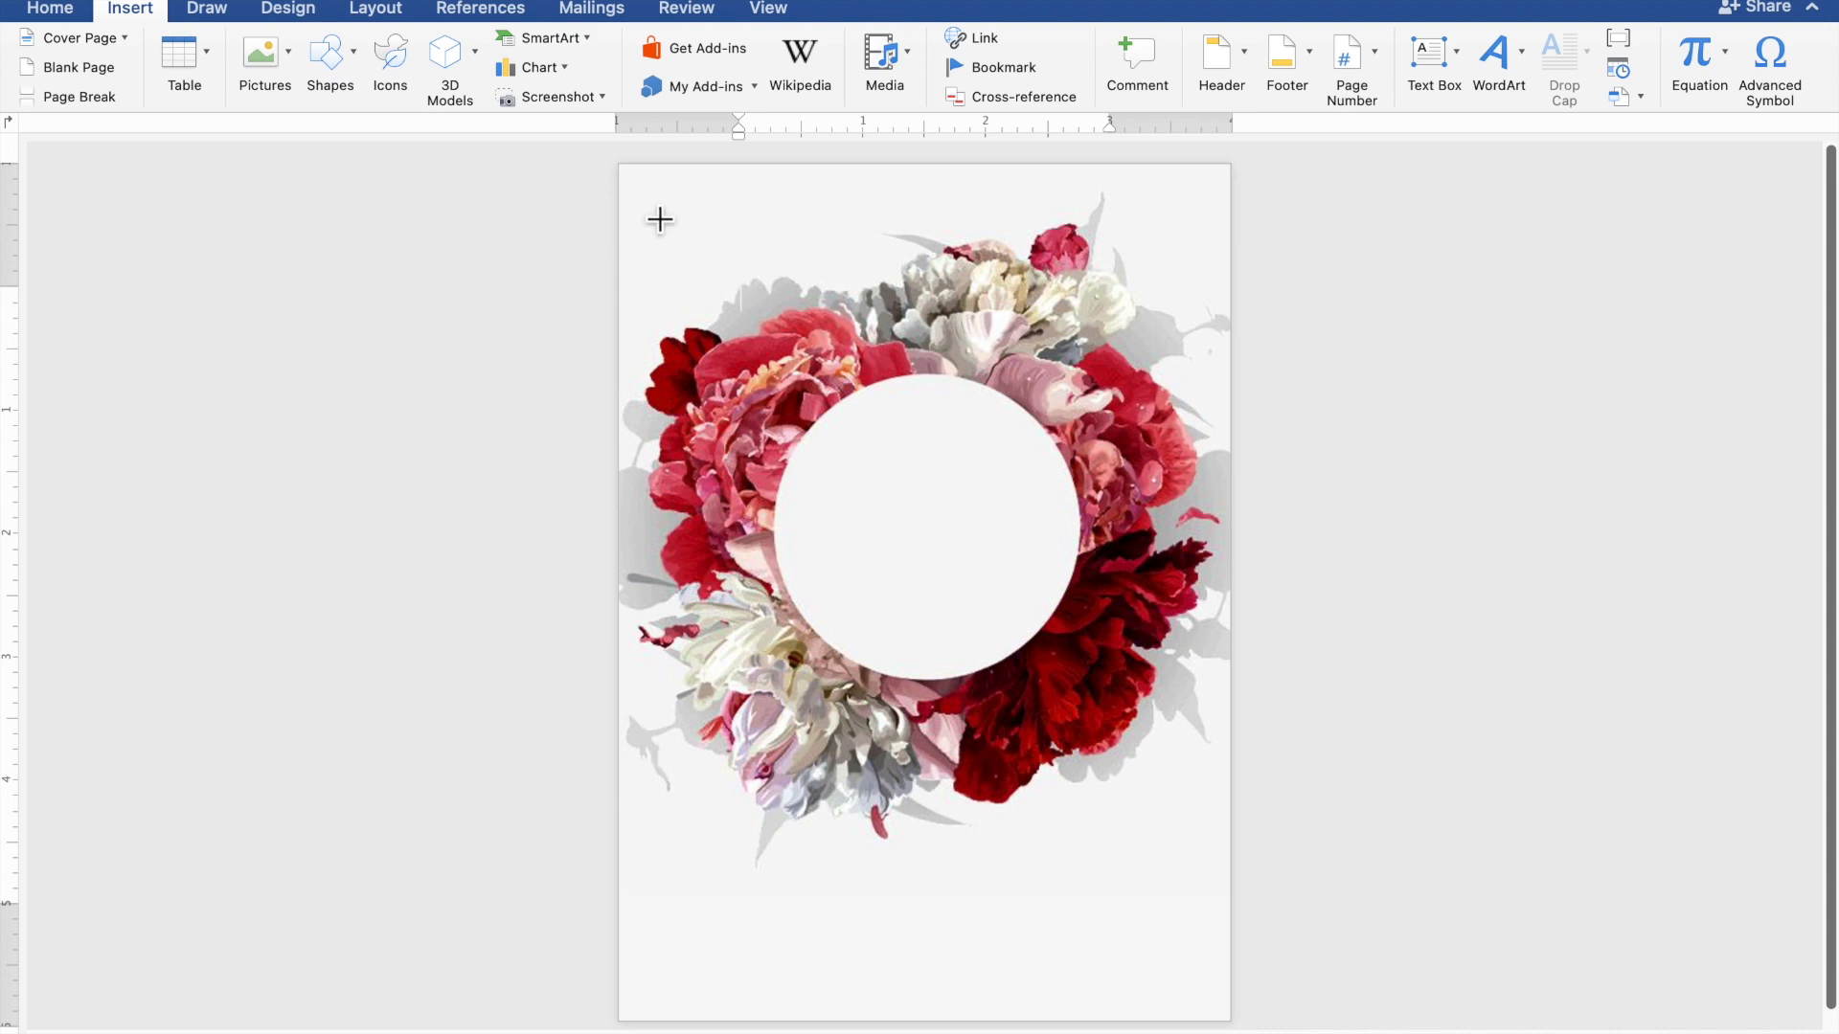
{"action": "left_click_drag", "start_coordinate": [634, 192], "coordinate": [1015, 310]}
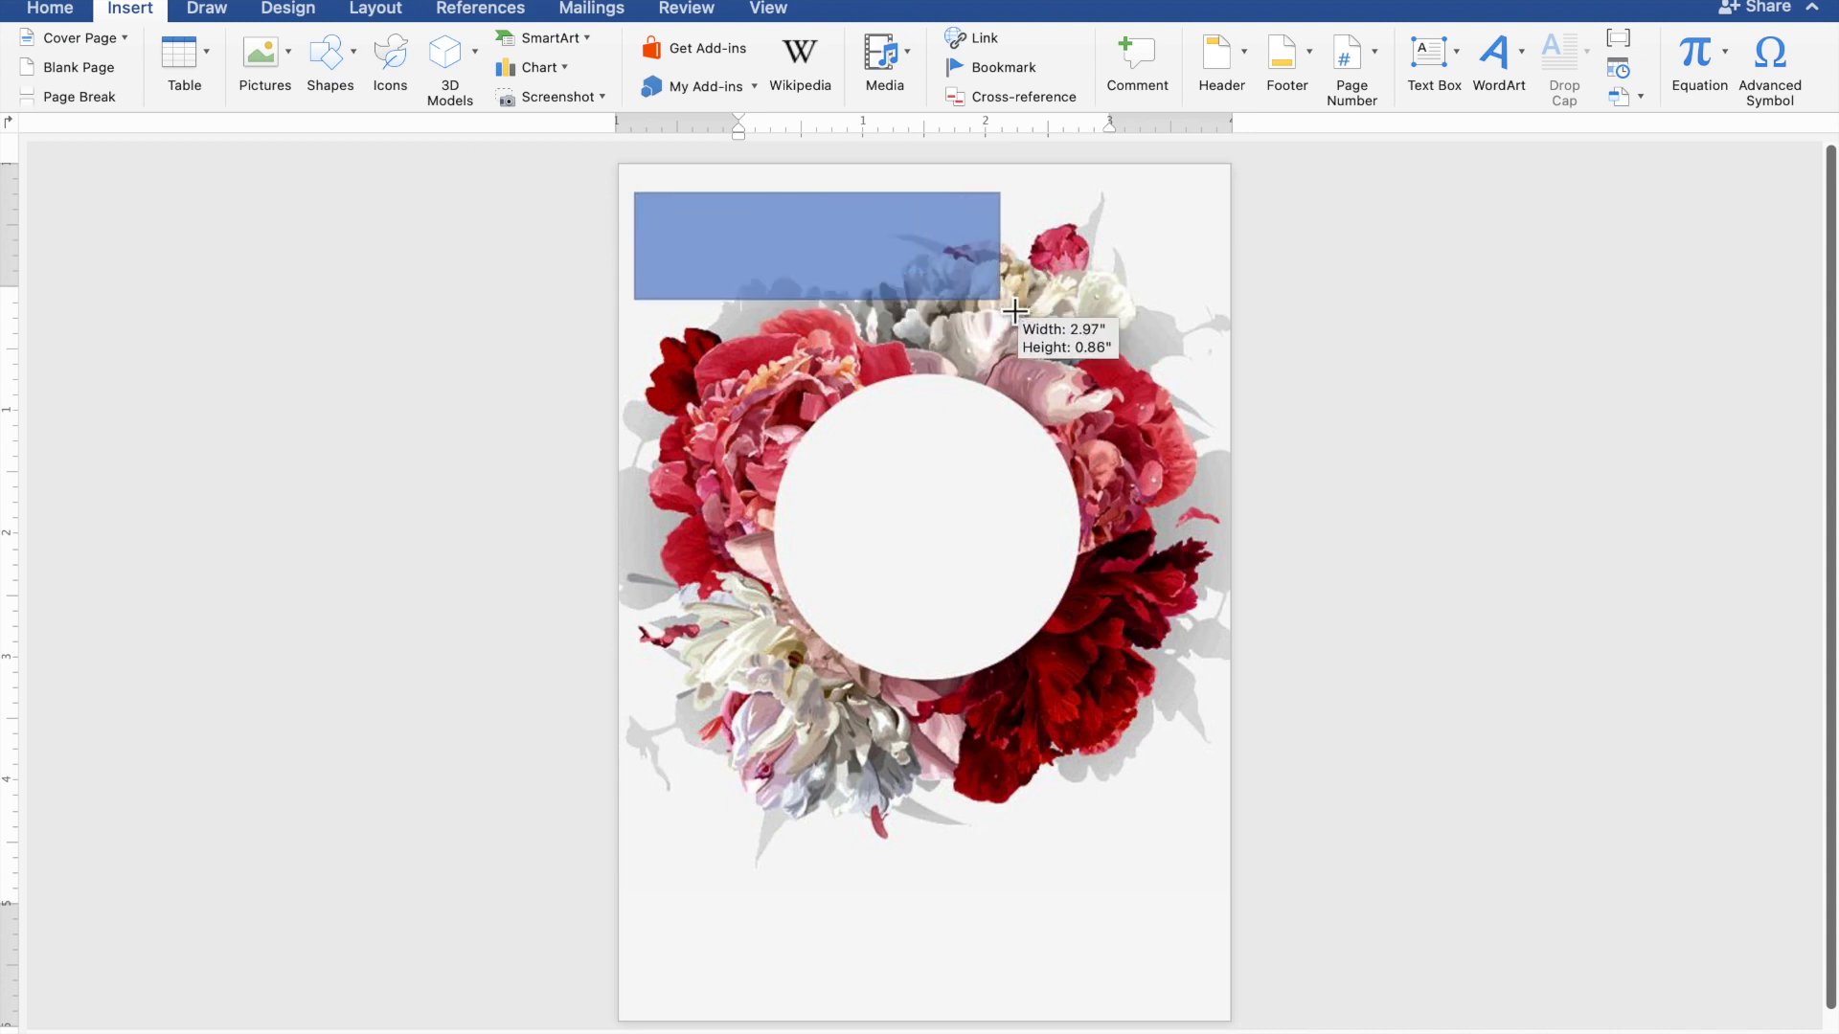
{"action": "left_click_drag", "start_coordinate": [1014, 310], "coordinate": [1015, 312]}
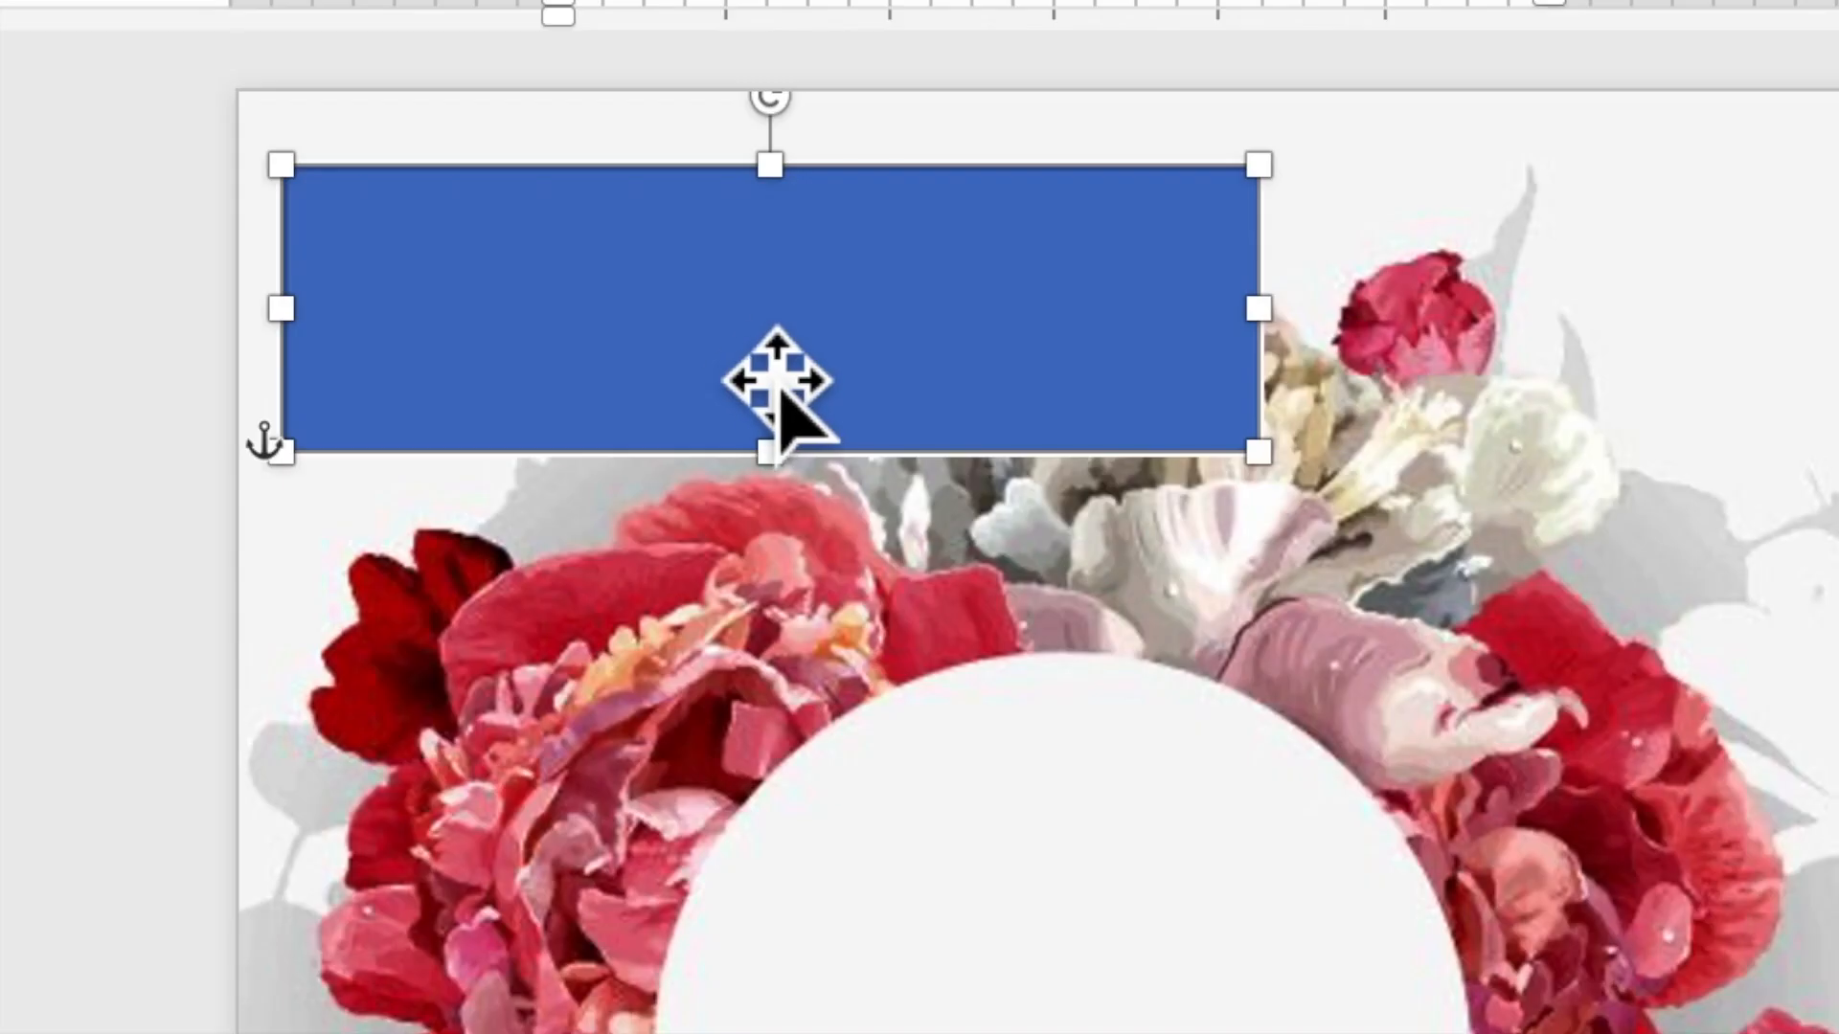
Type TOGETHER WITH THEIR FAMILIES into the blue rectangle and select the line
{"action": "right_click", "coordinate": [745, 335]}
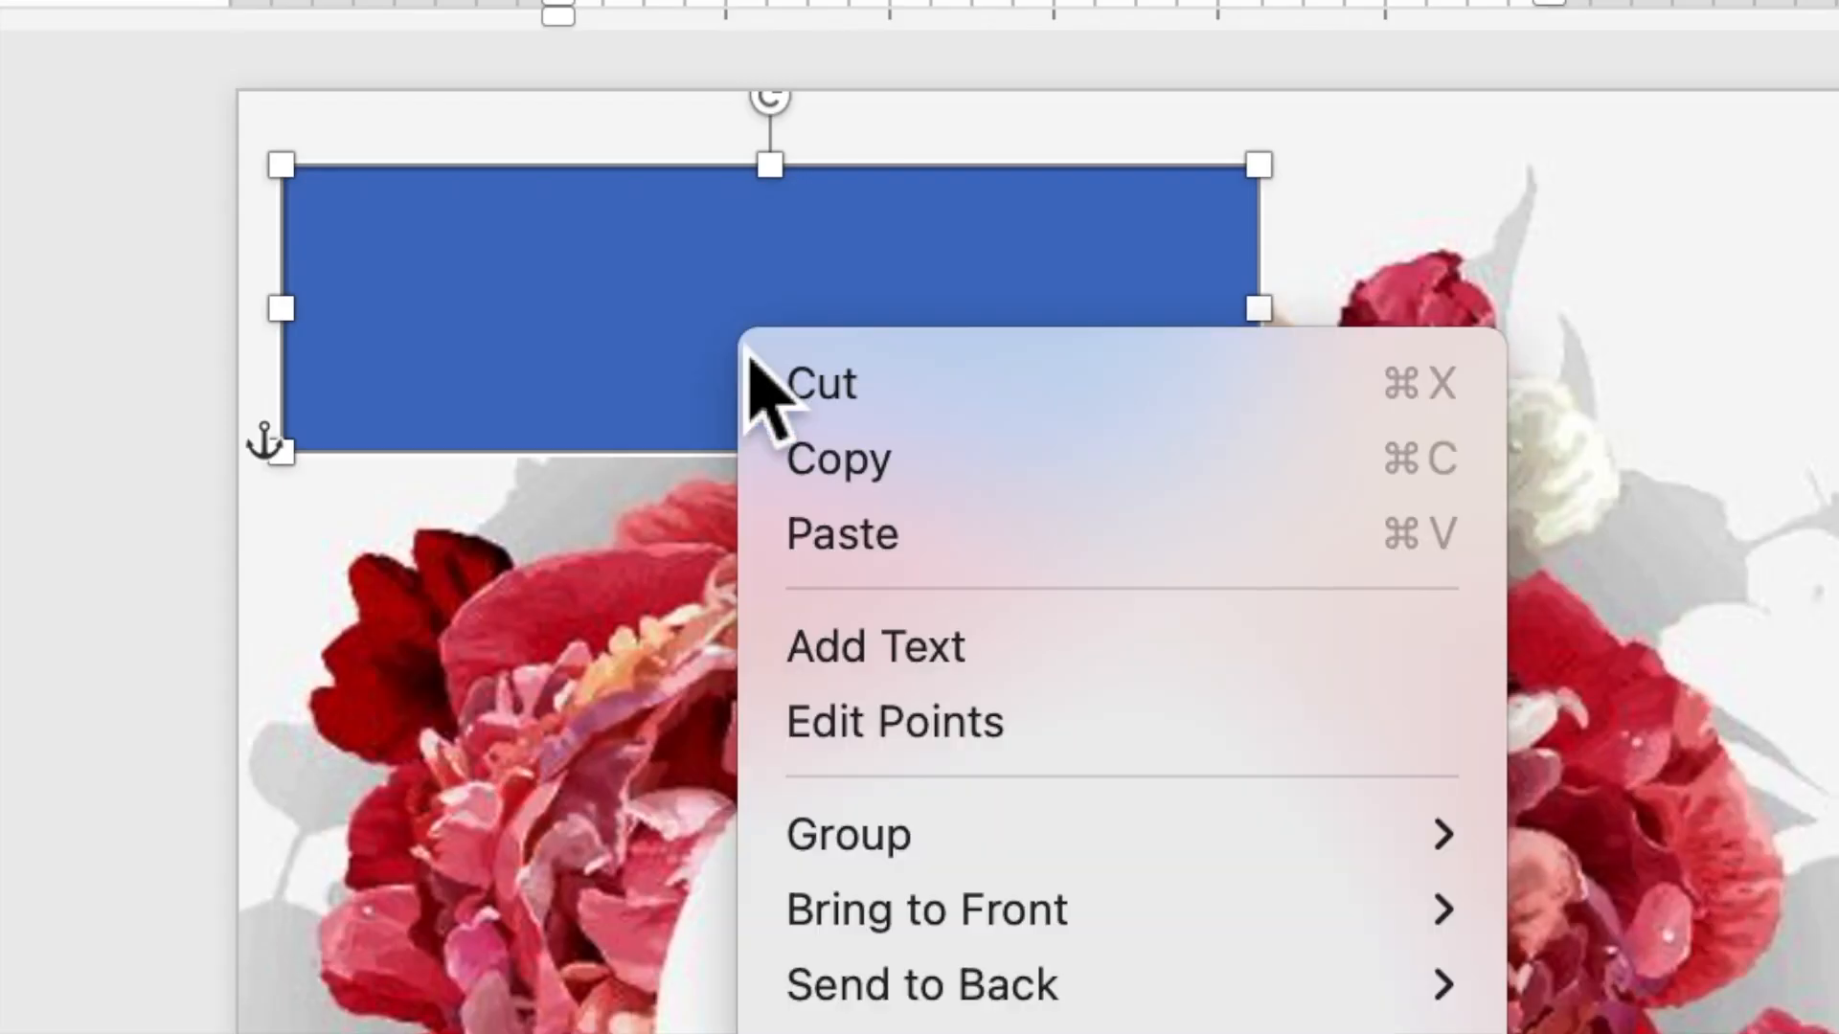
{"action": "left_click", "coordinate": [798, 661]}
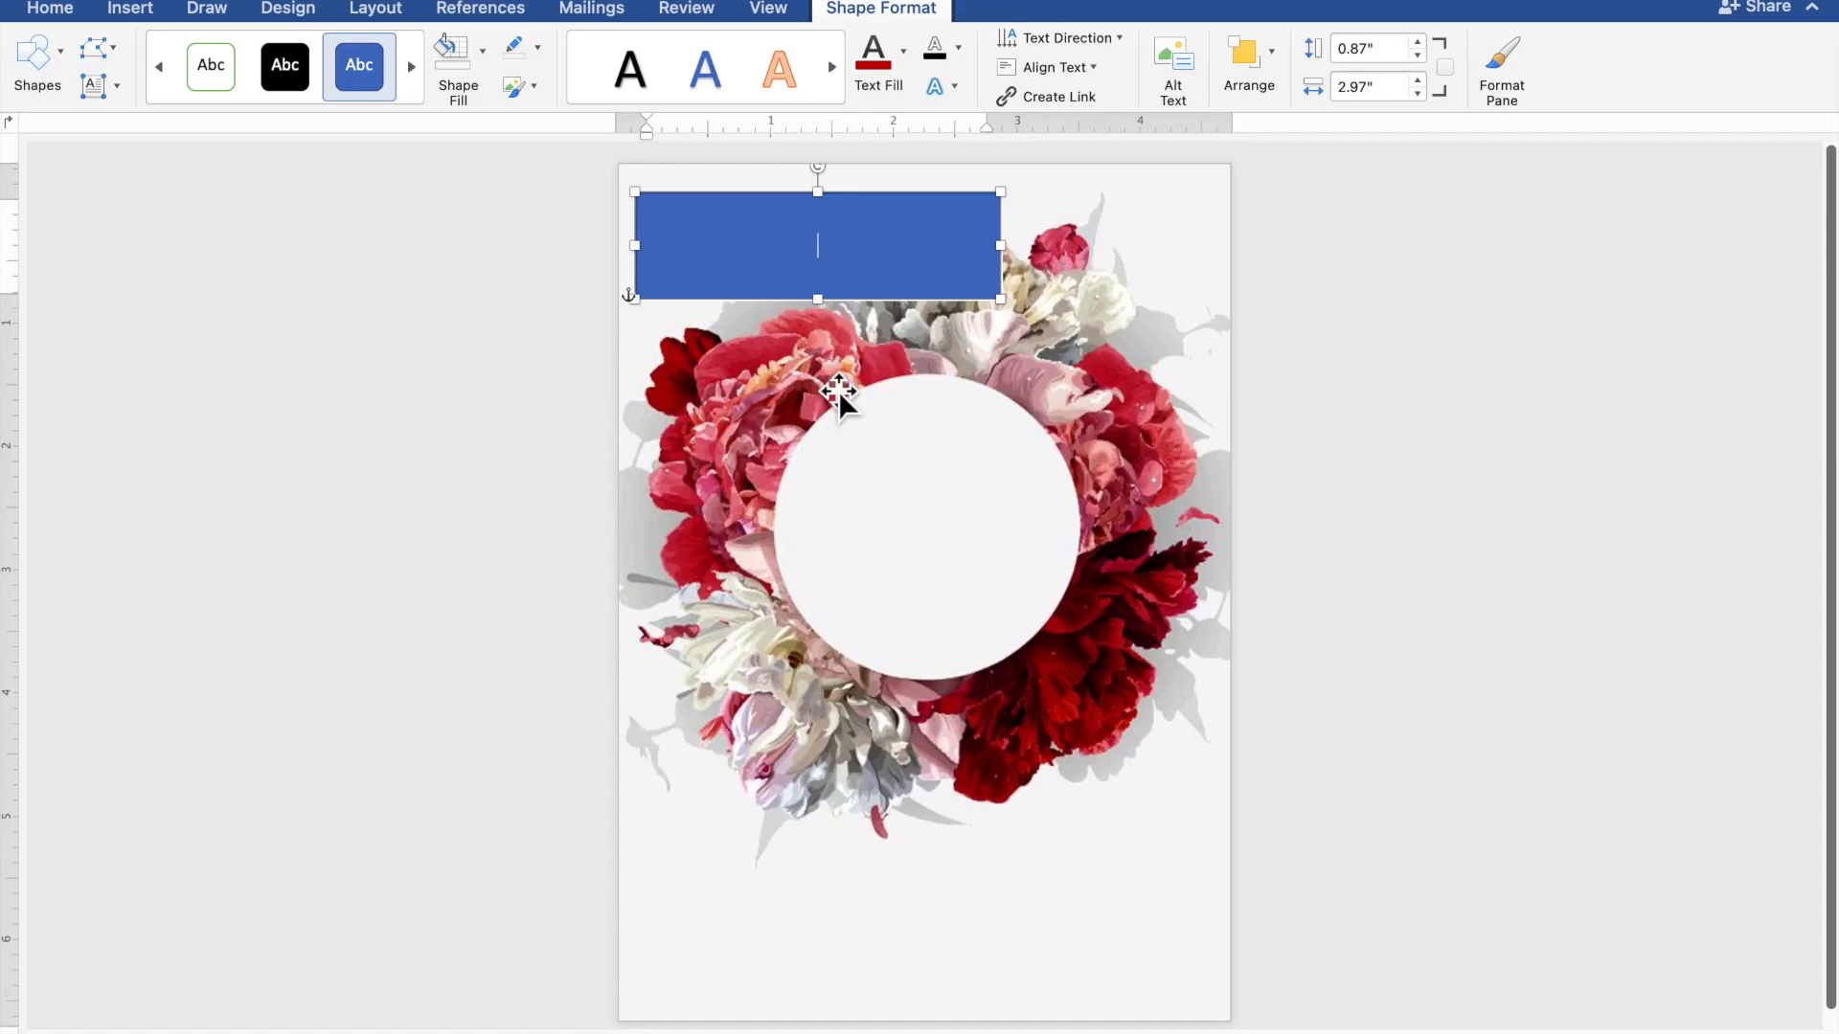
{"action": "scroll", "coordinate": [838, 391], "scroll_direction": "up", "scroll_amount": 5}
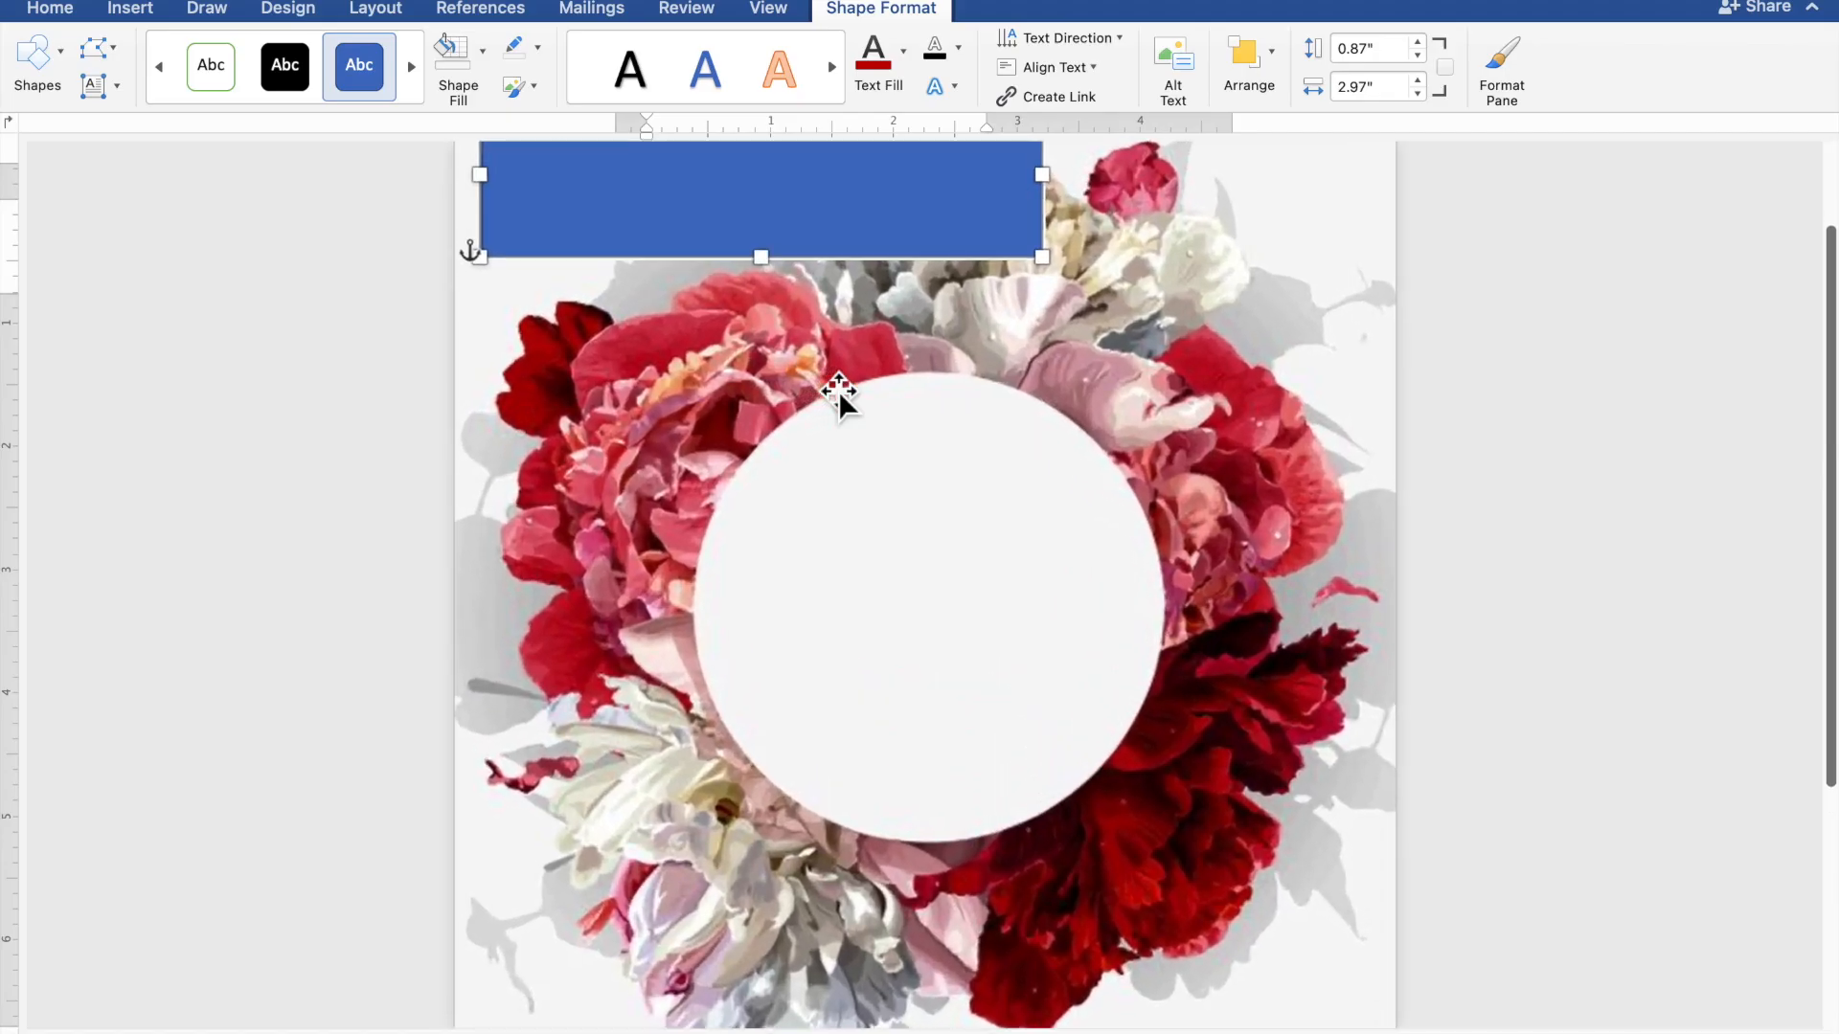
{"action": "scroll", "coordinate": [839, 392], "scroll_direction": "up", "scroll_amount": 1}
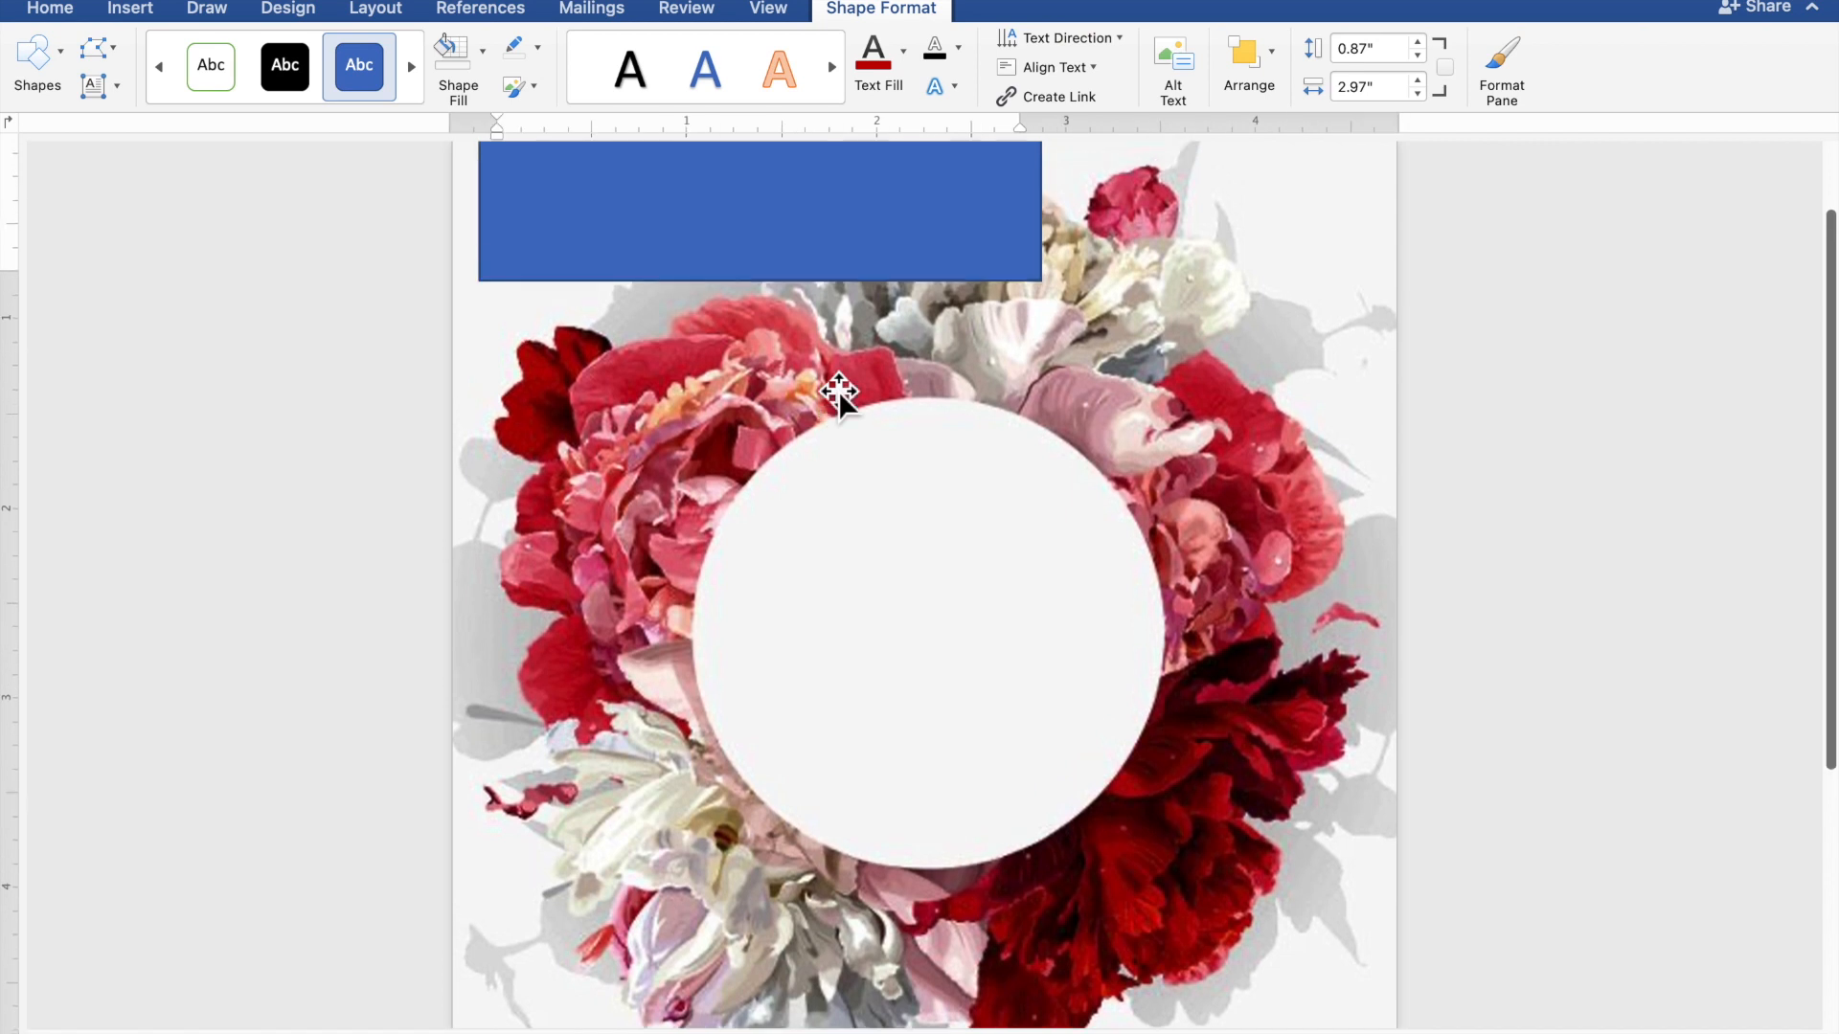
{"action": "scroll", "coordinate": [839, 393], "scroll_direction": "up", "scroll_amount": 2}
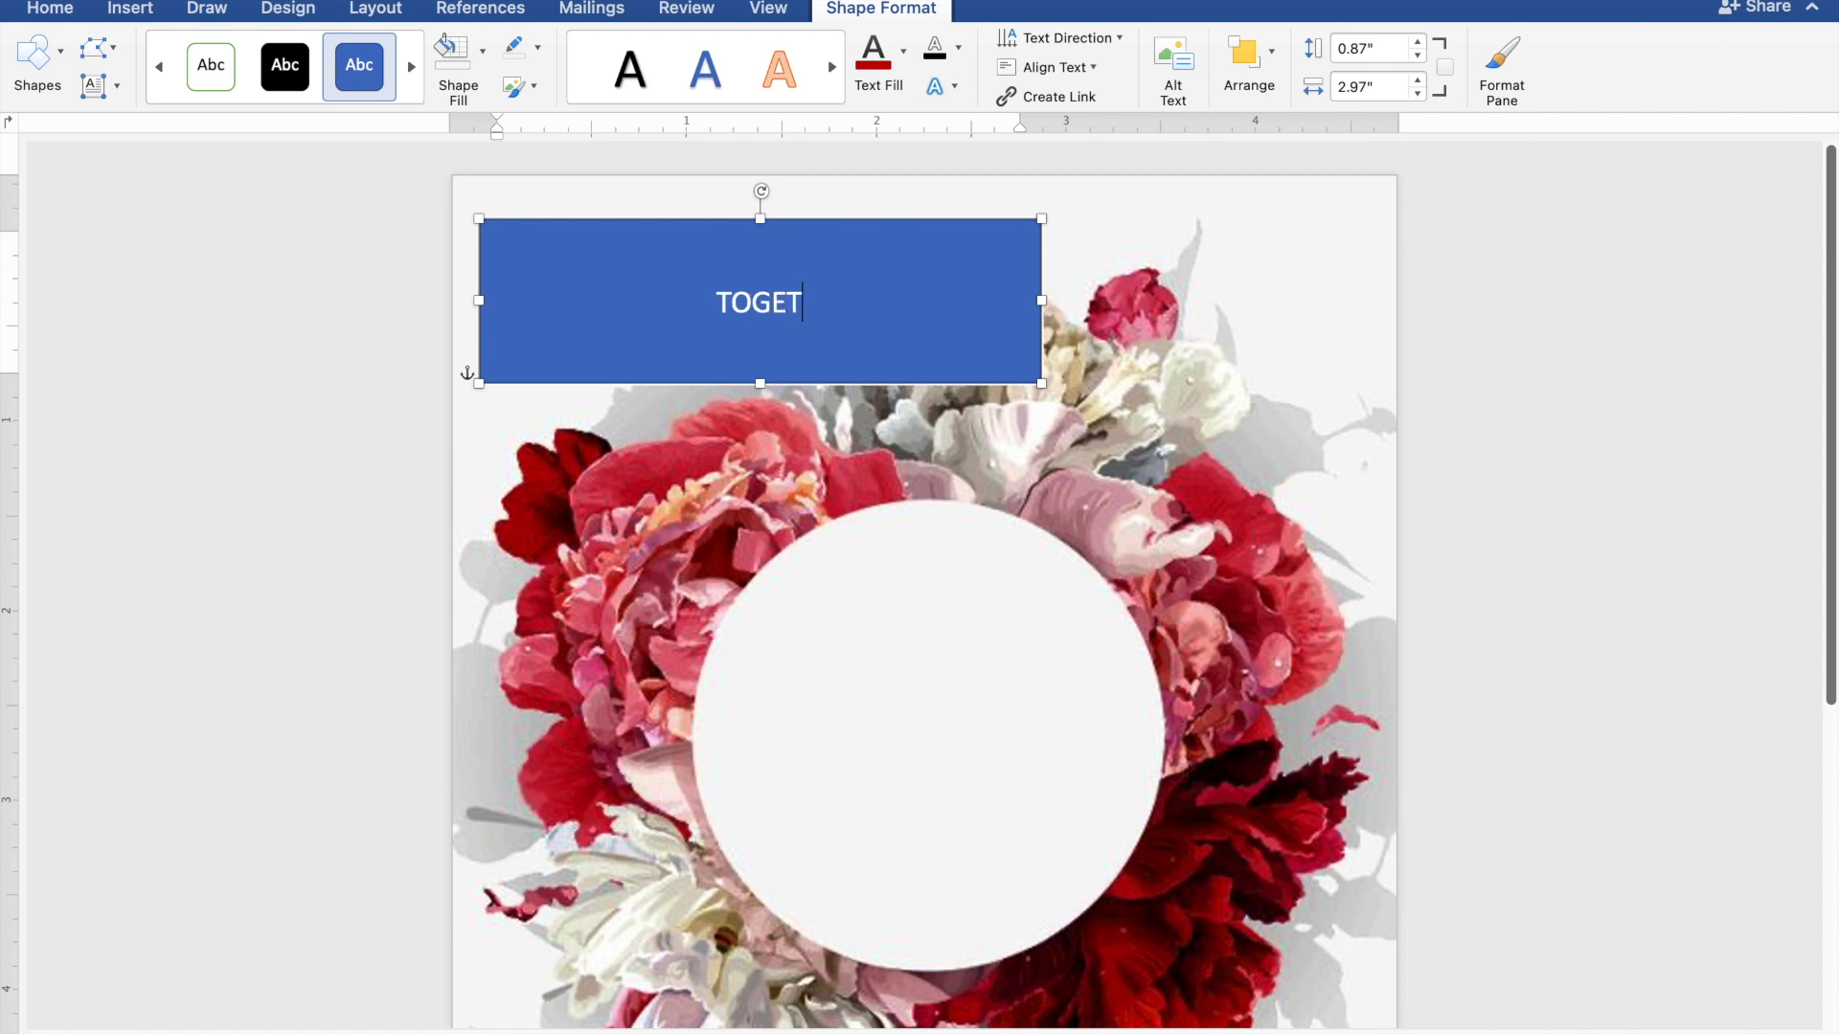
{"action": "type", "text": "R "}
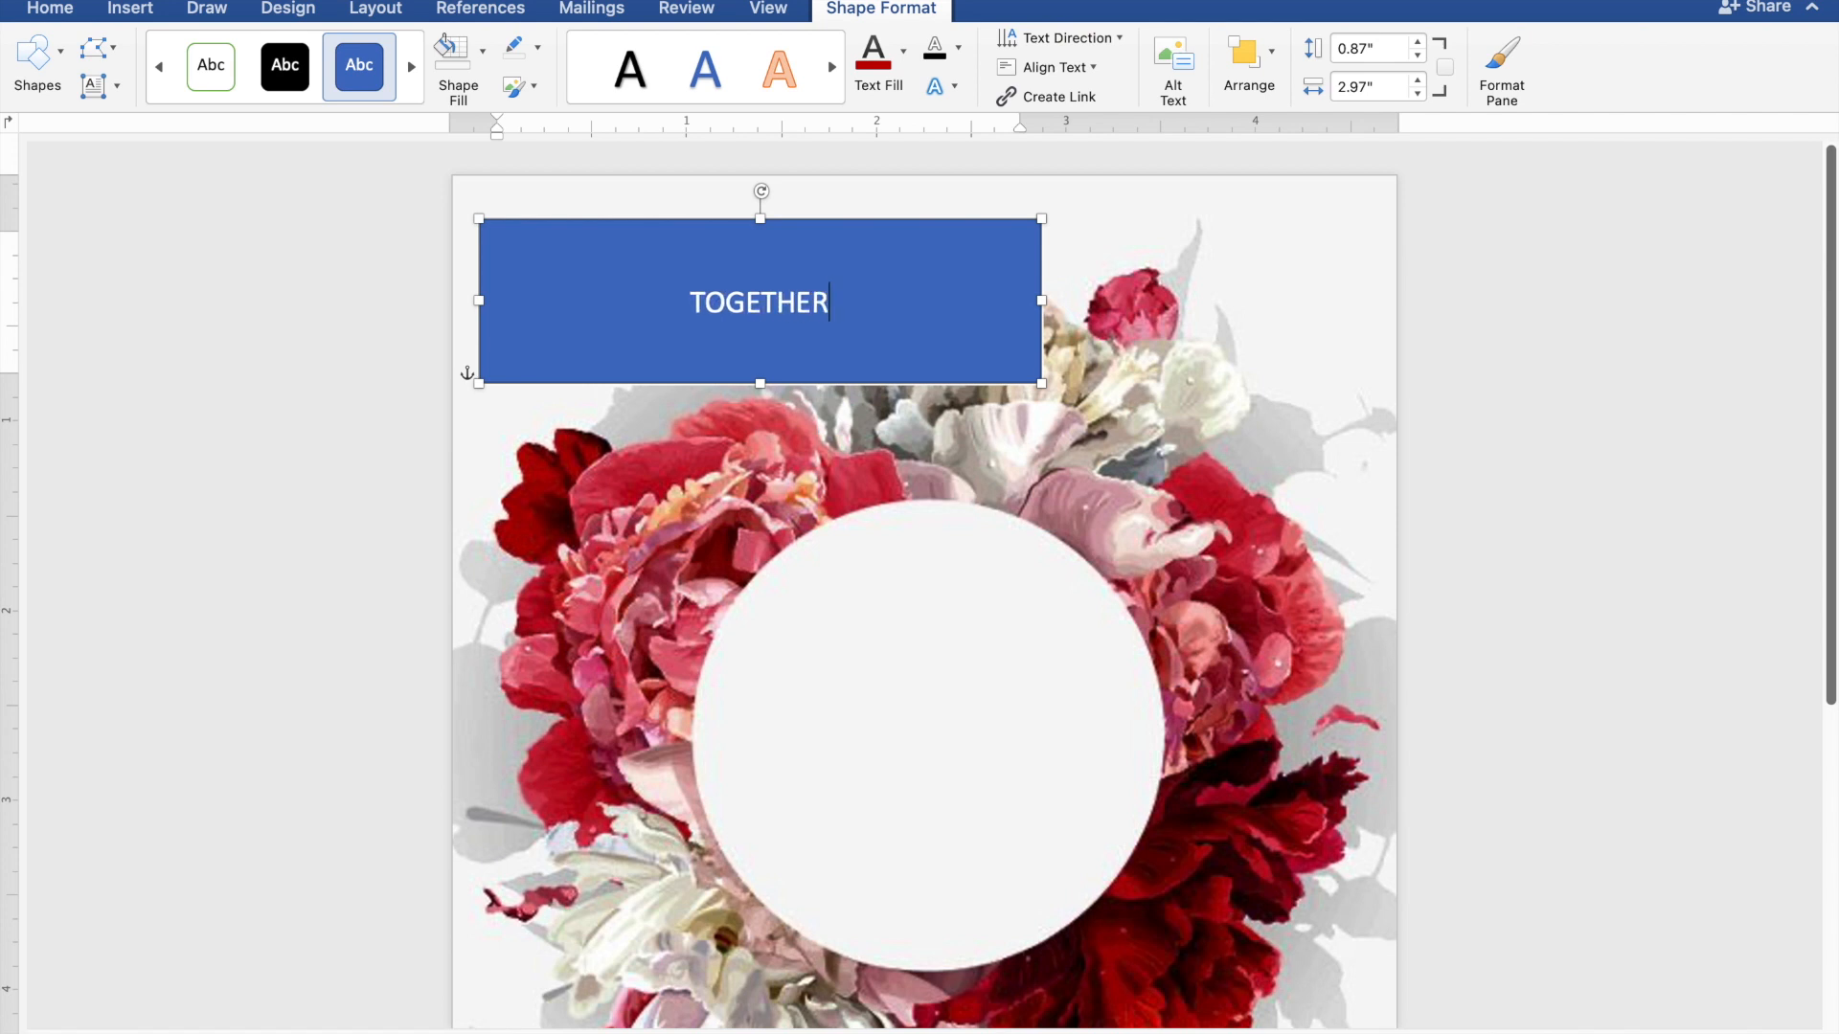
{"action": "type", "text": "WIT"}
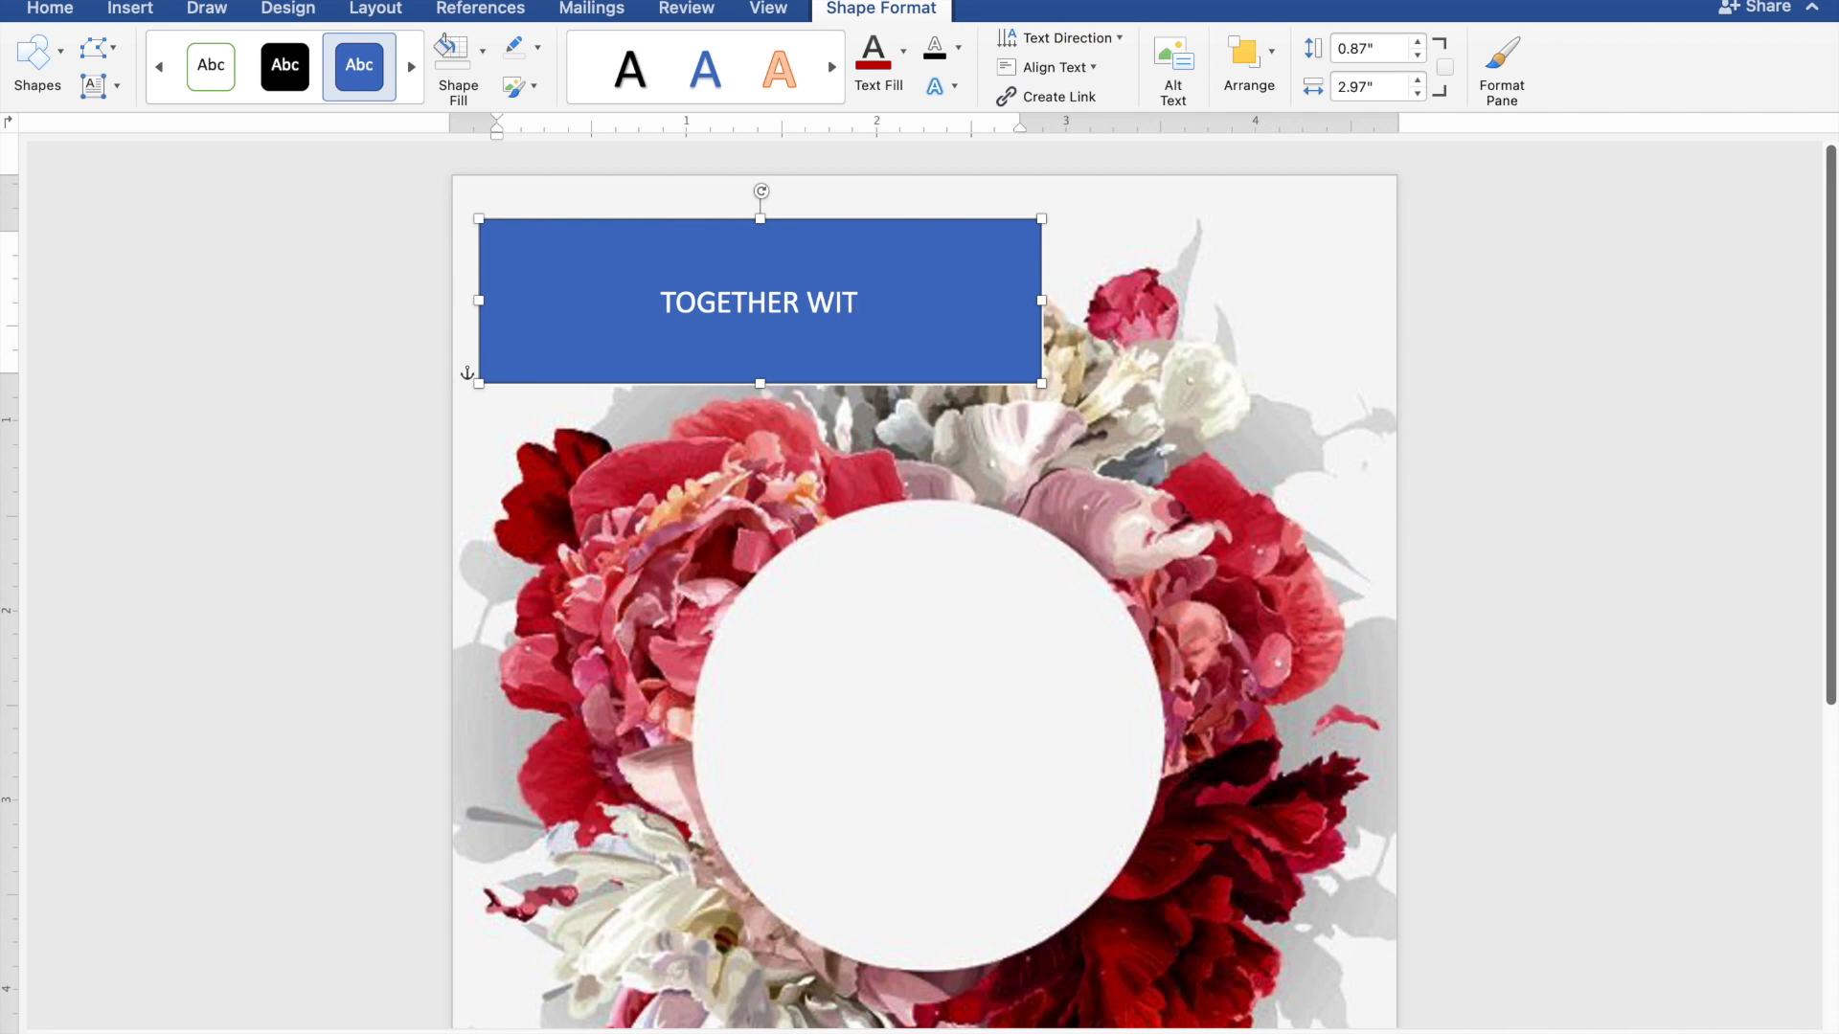
{"action": "type", "text": "H T"}
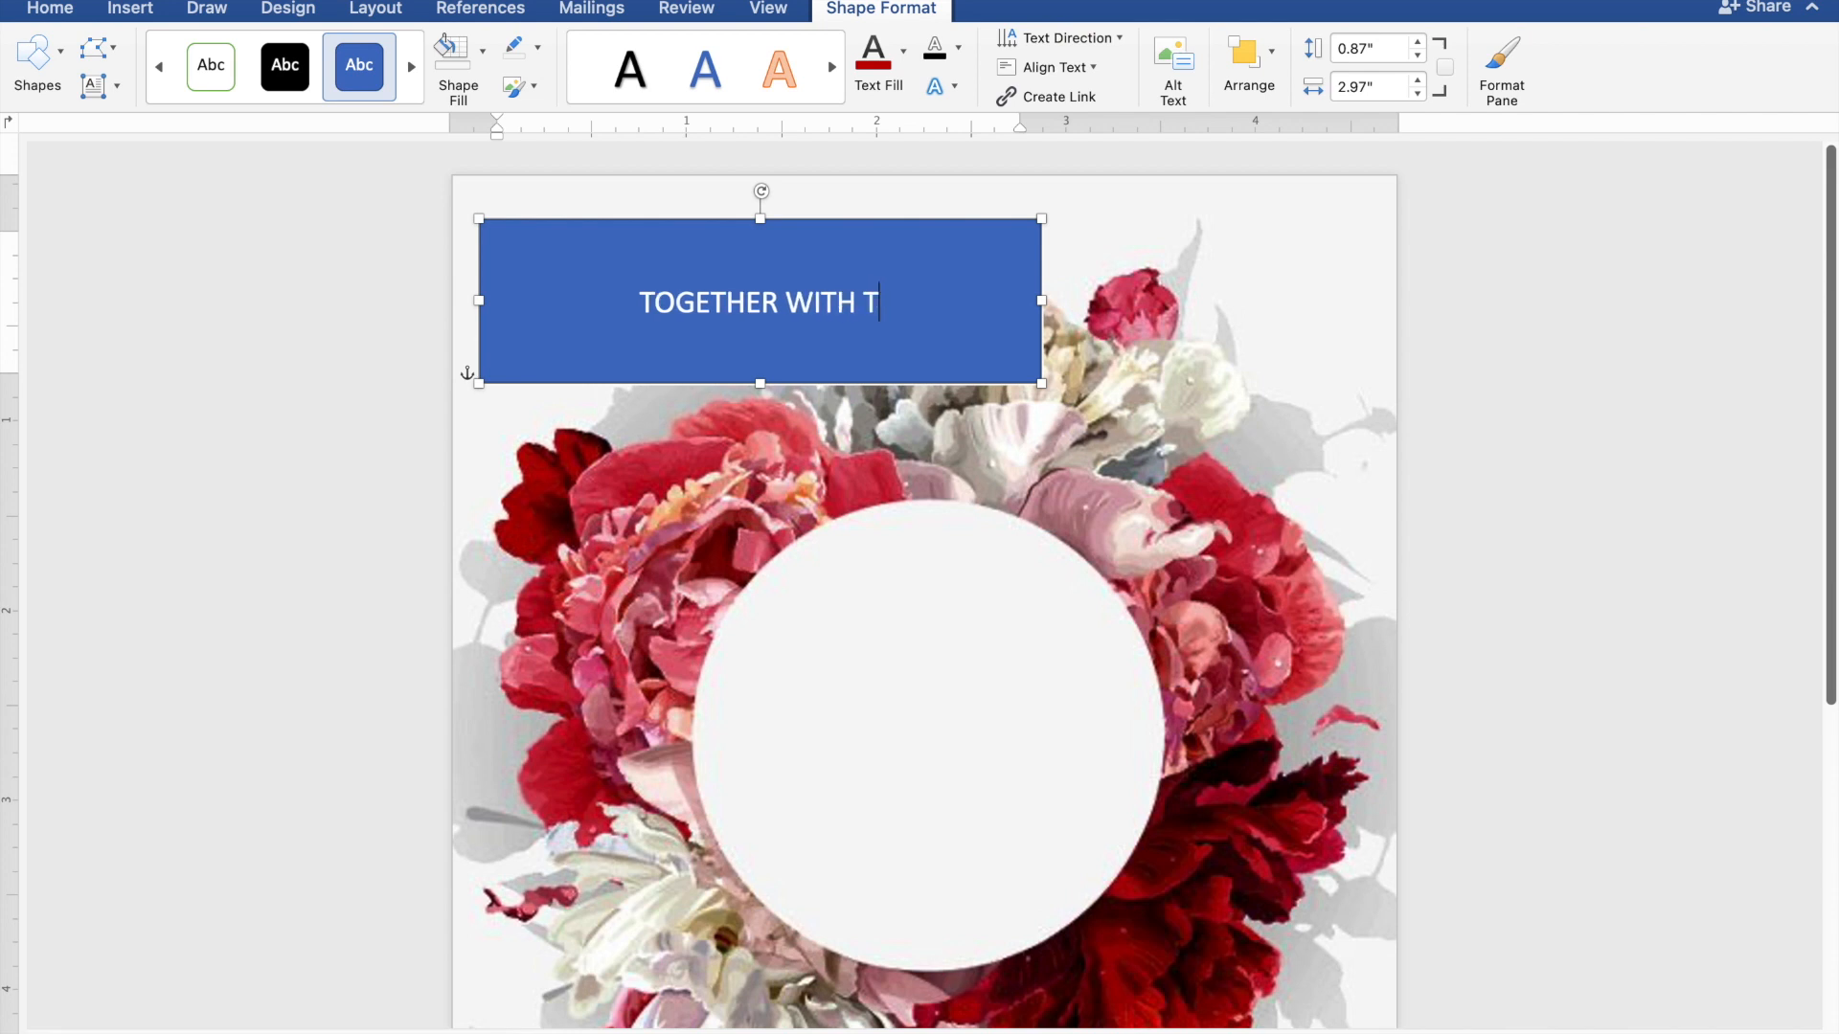
{"action": "type", "text": "HEI"}
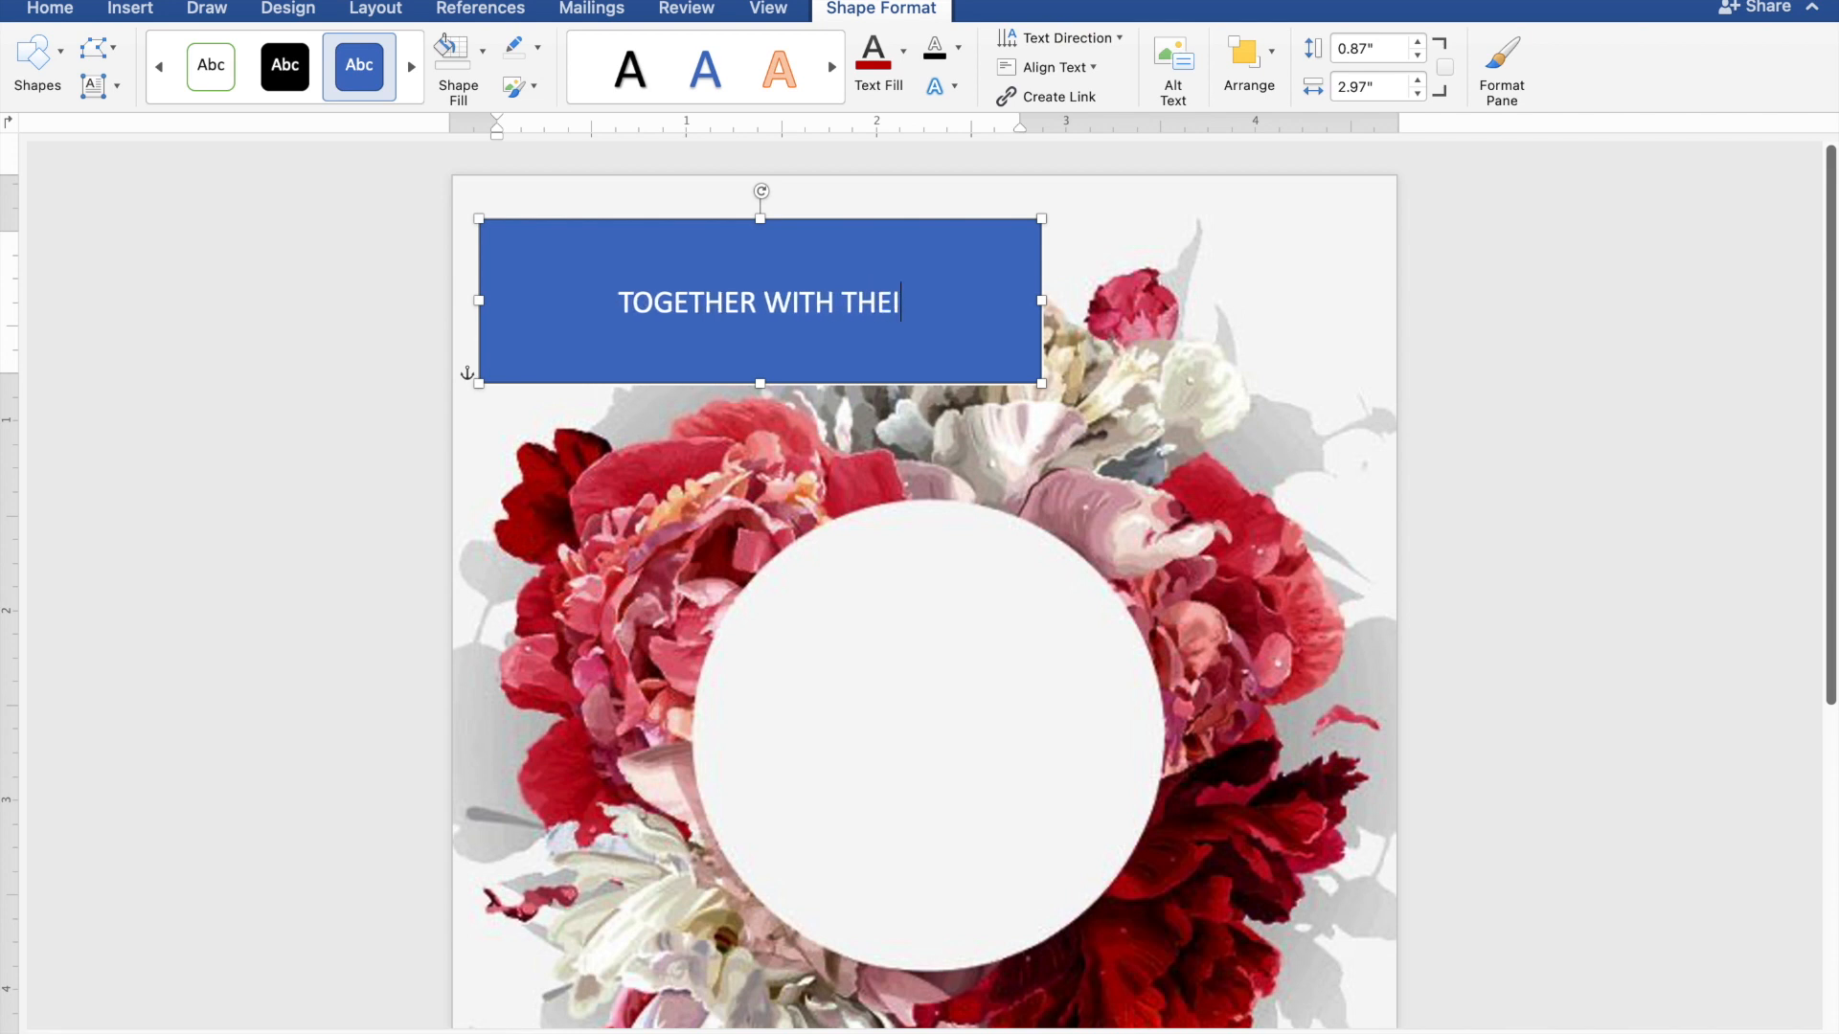
{"action": "type", "text": "R F"}
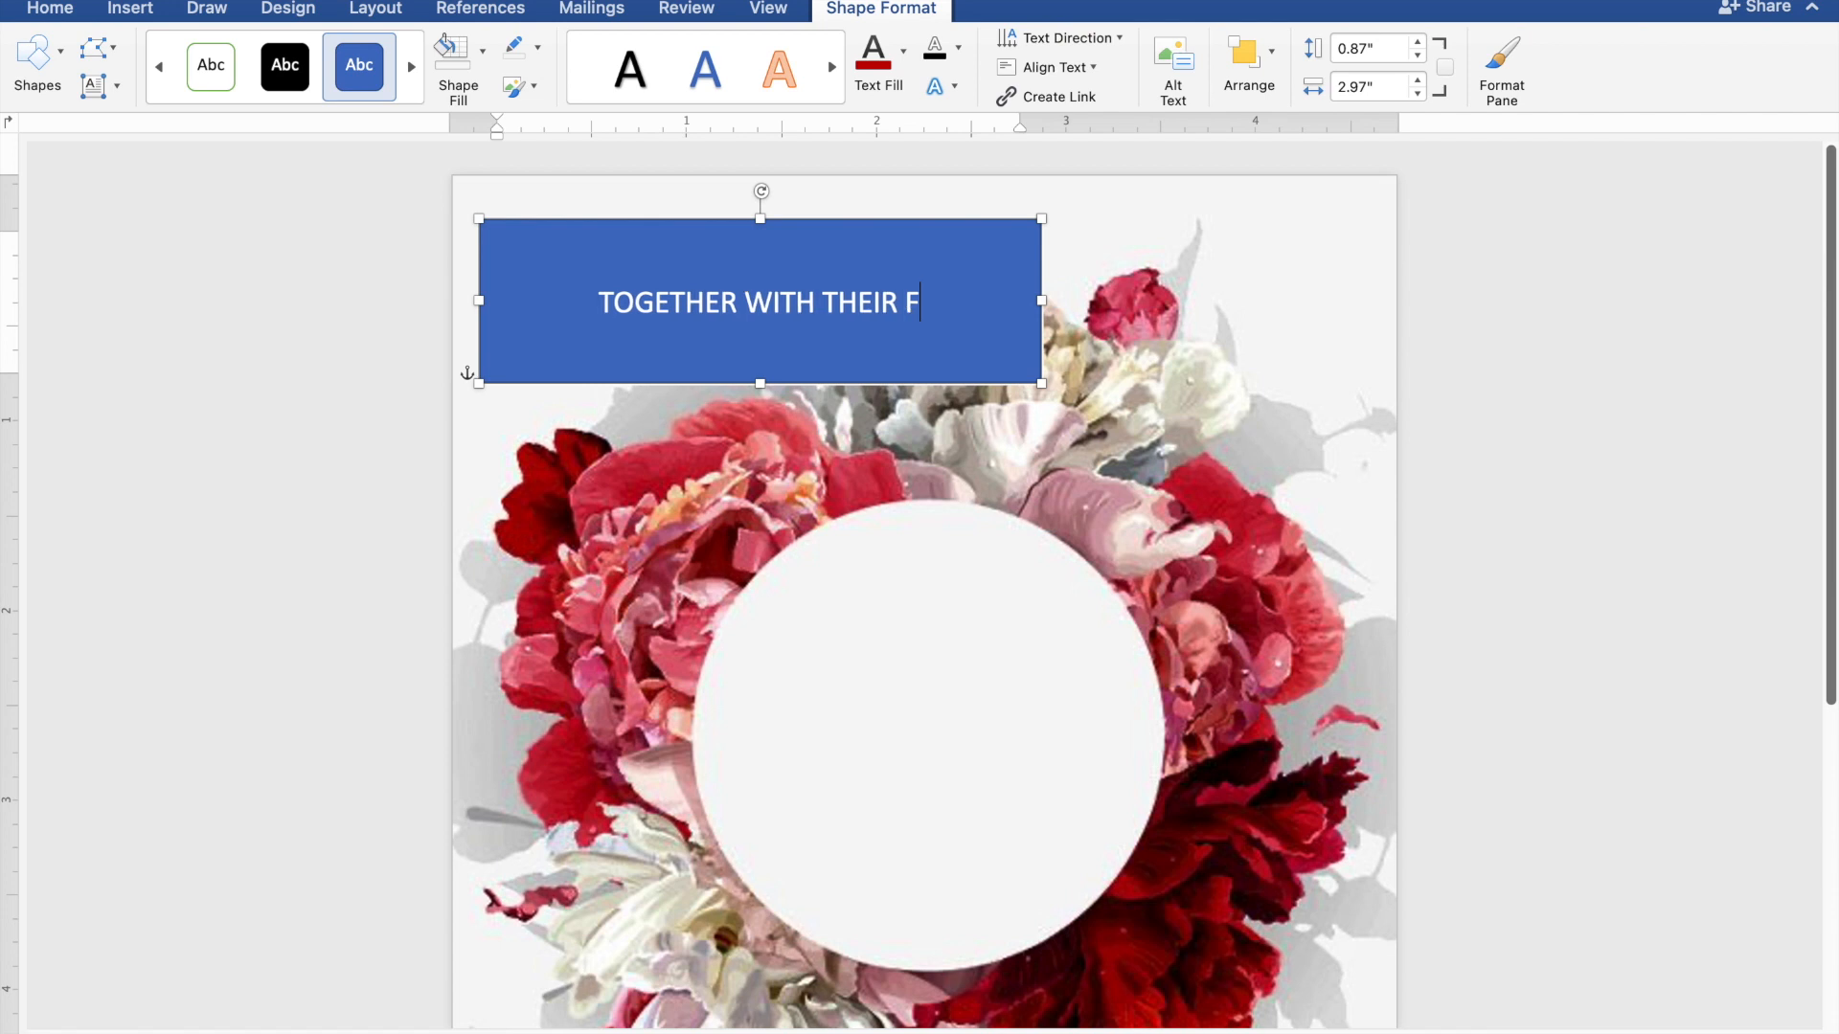
{"action": "type", "text": "AMIL"}
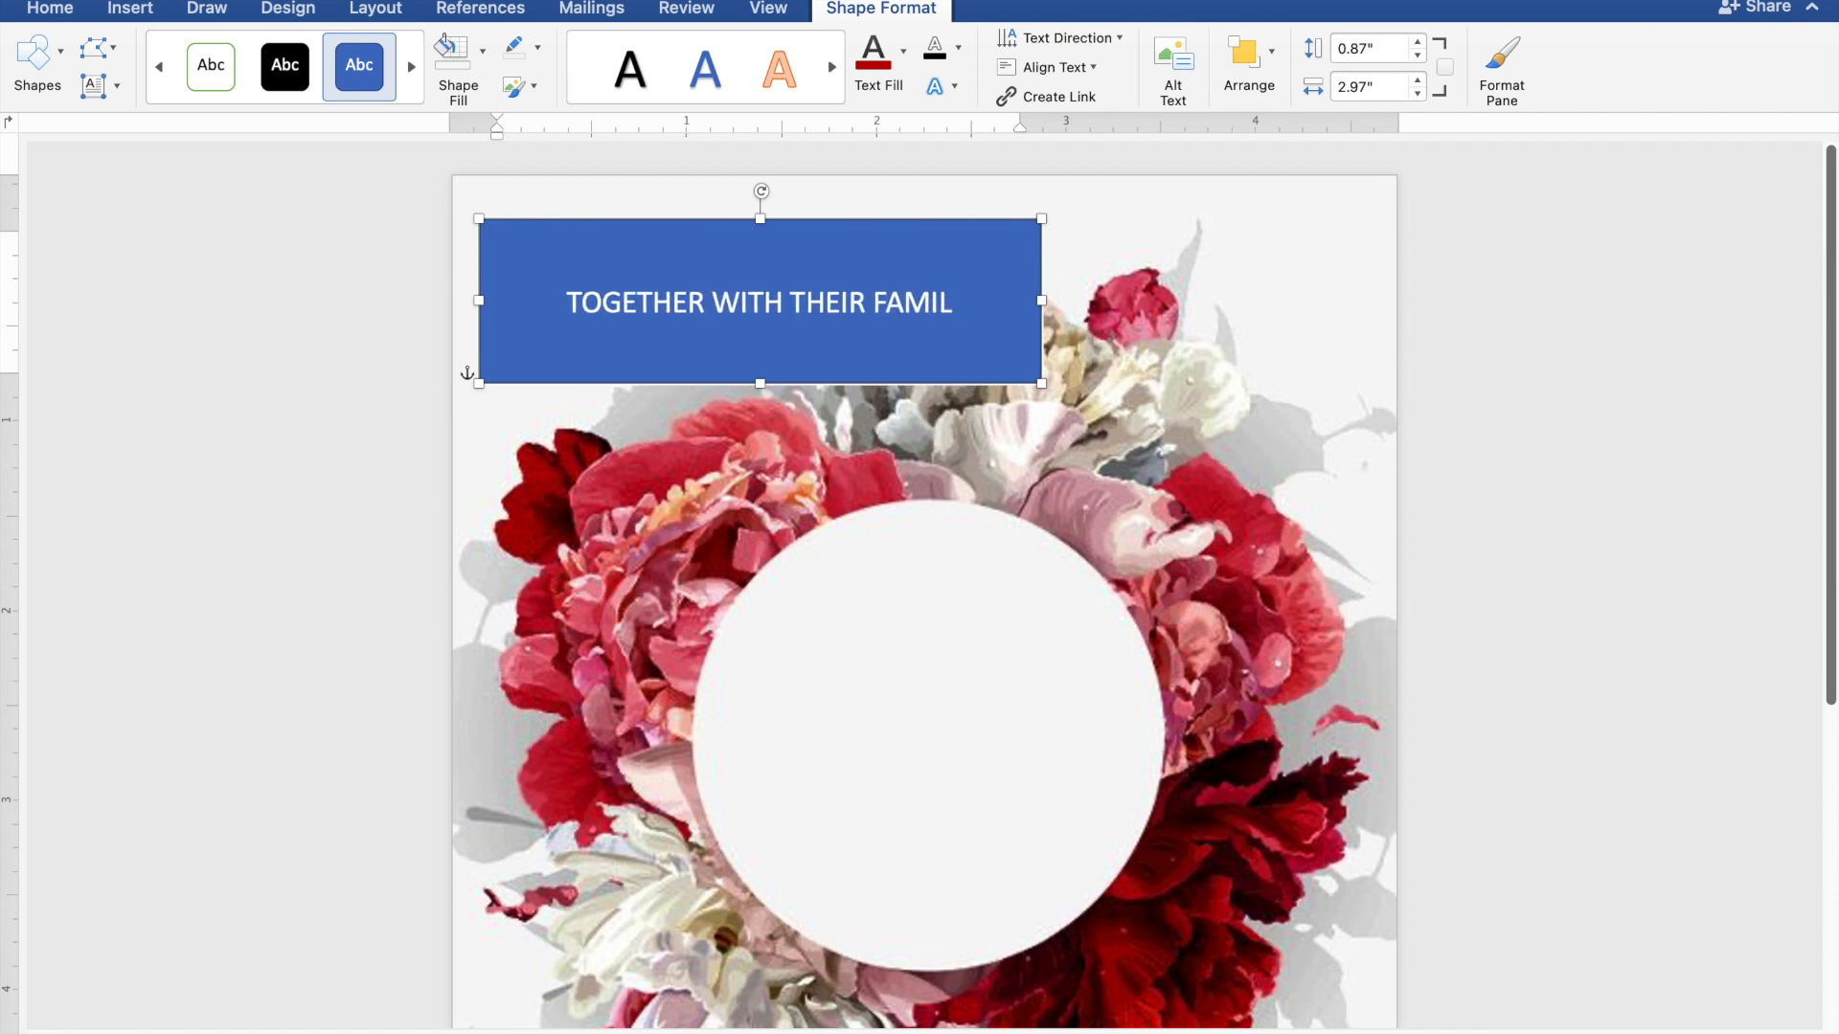
{"action": "type", "text": "IES"}
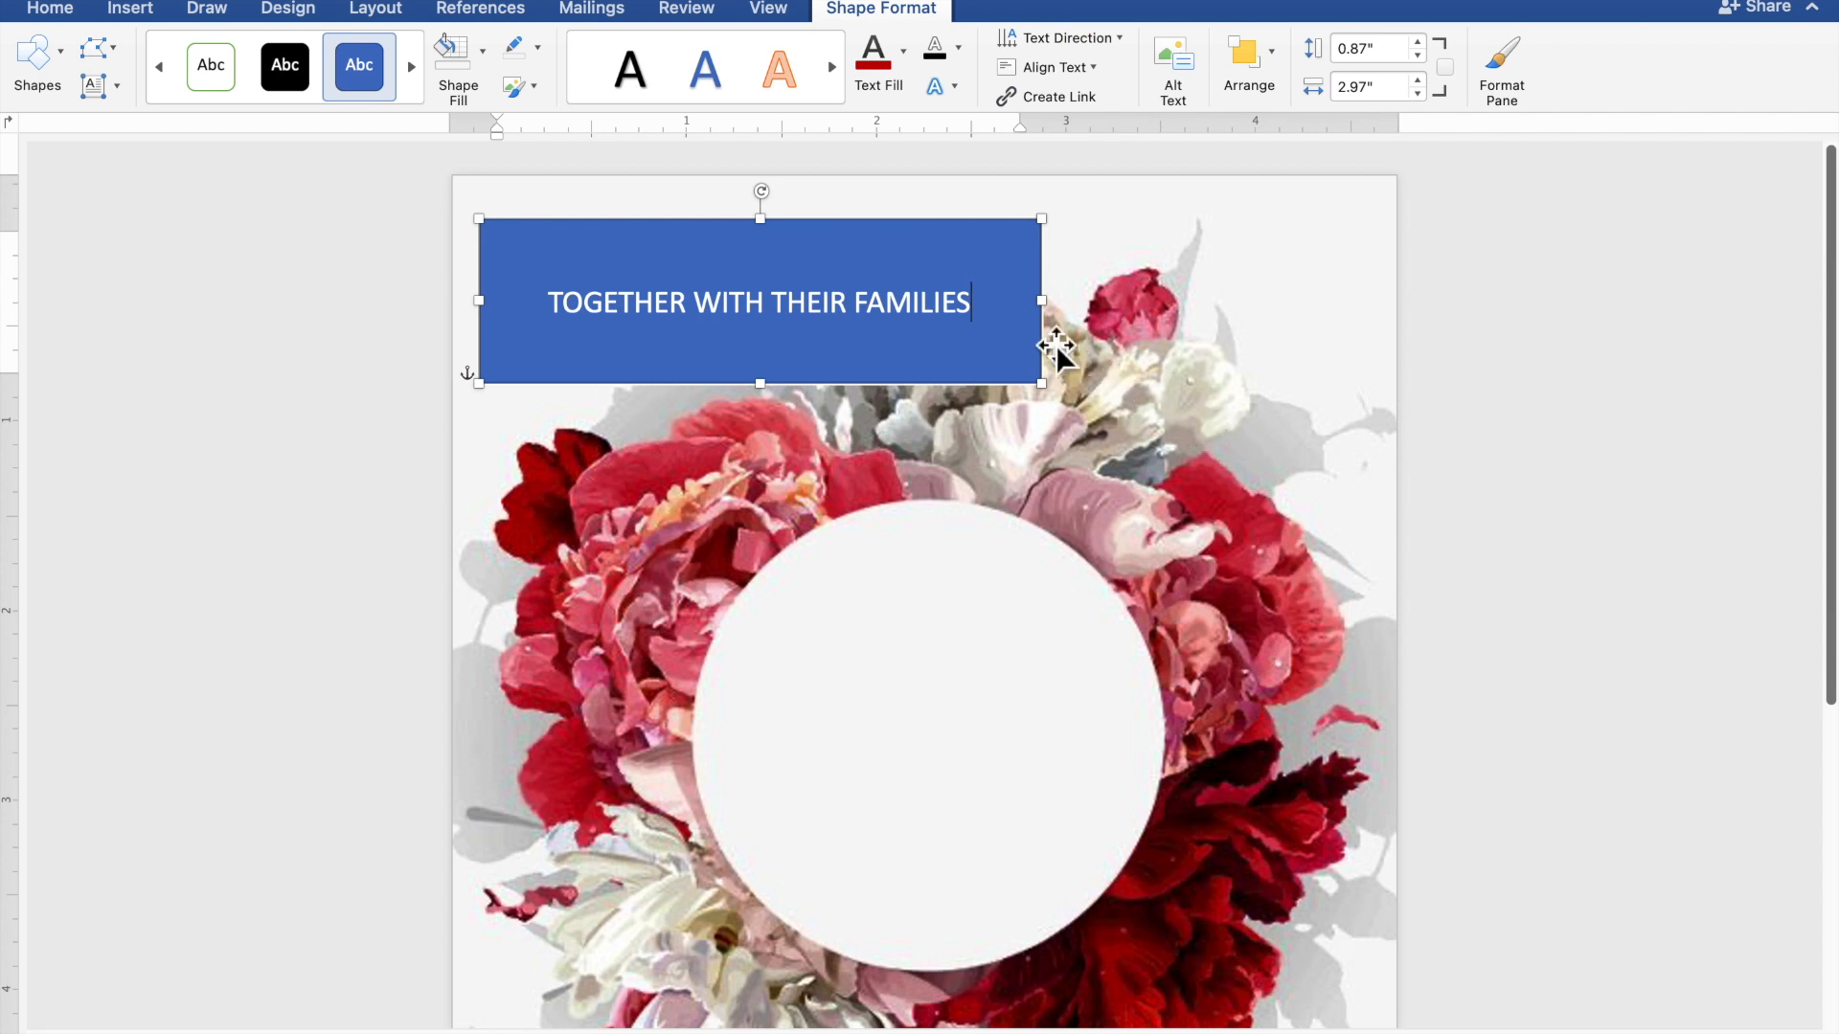
{"action": "left_click_drag", "start_coordinate": [1008, 318], "coordinate": [670, 320]}
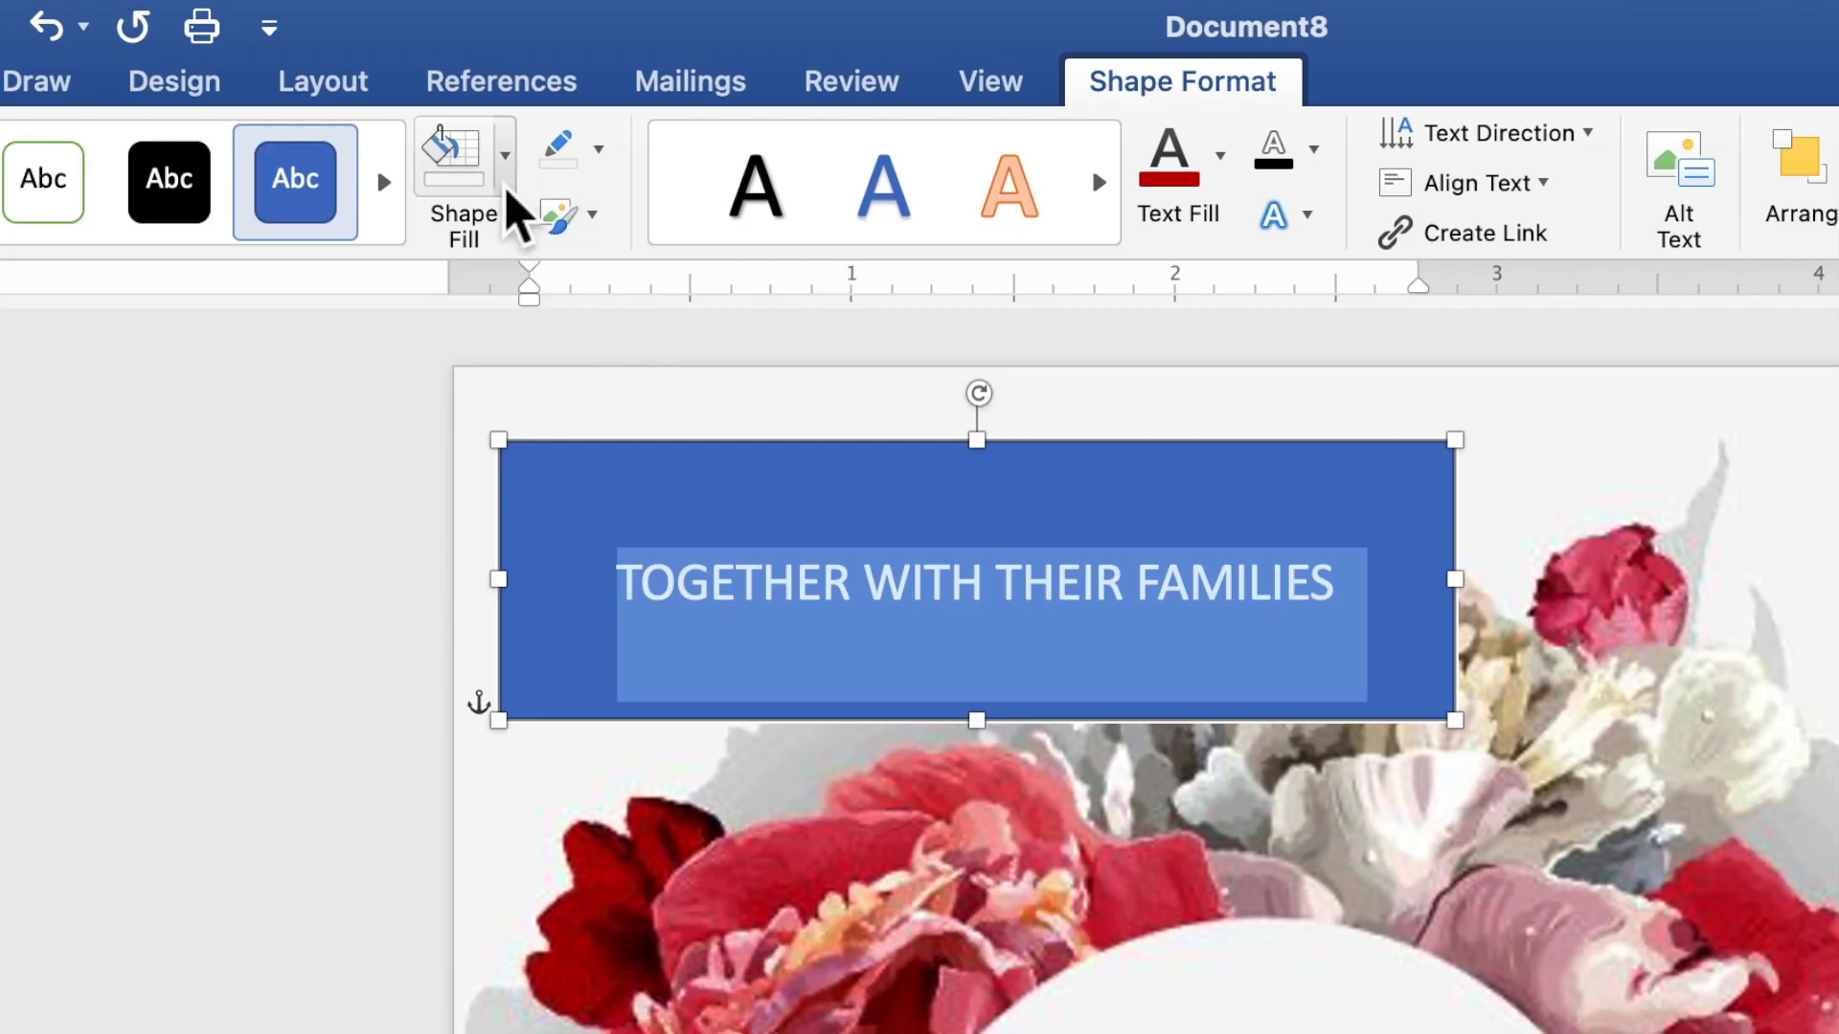
Remove the box's fill and outline and colour its text dark red
{"action": "left_click", "coordinate": [484, 67]}
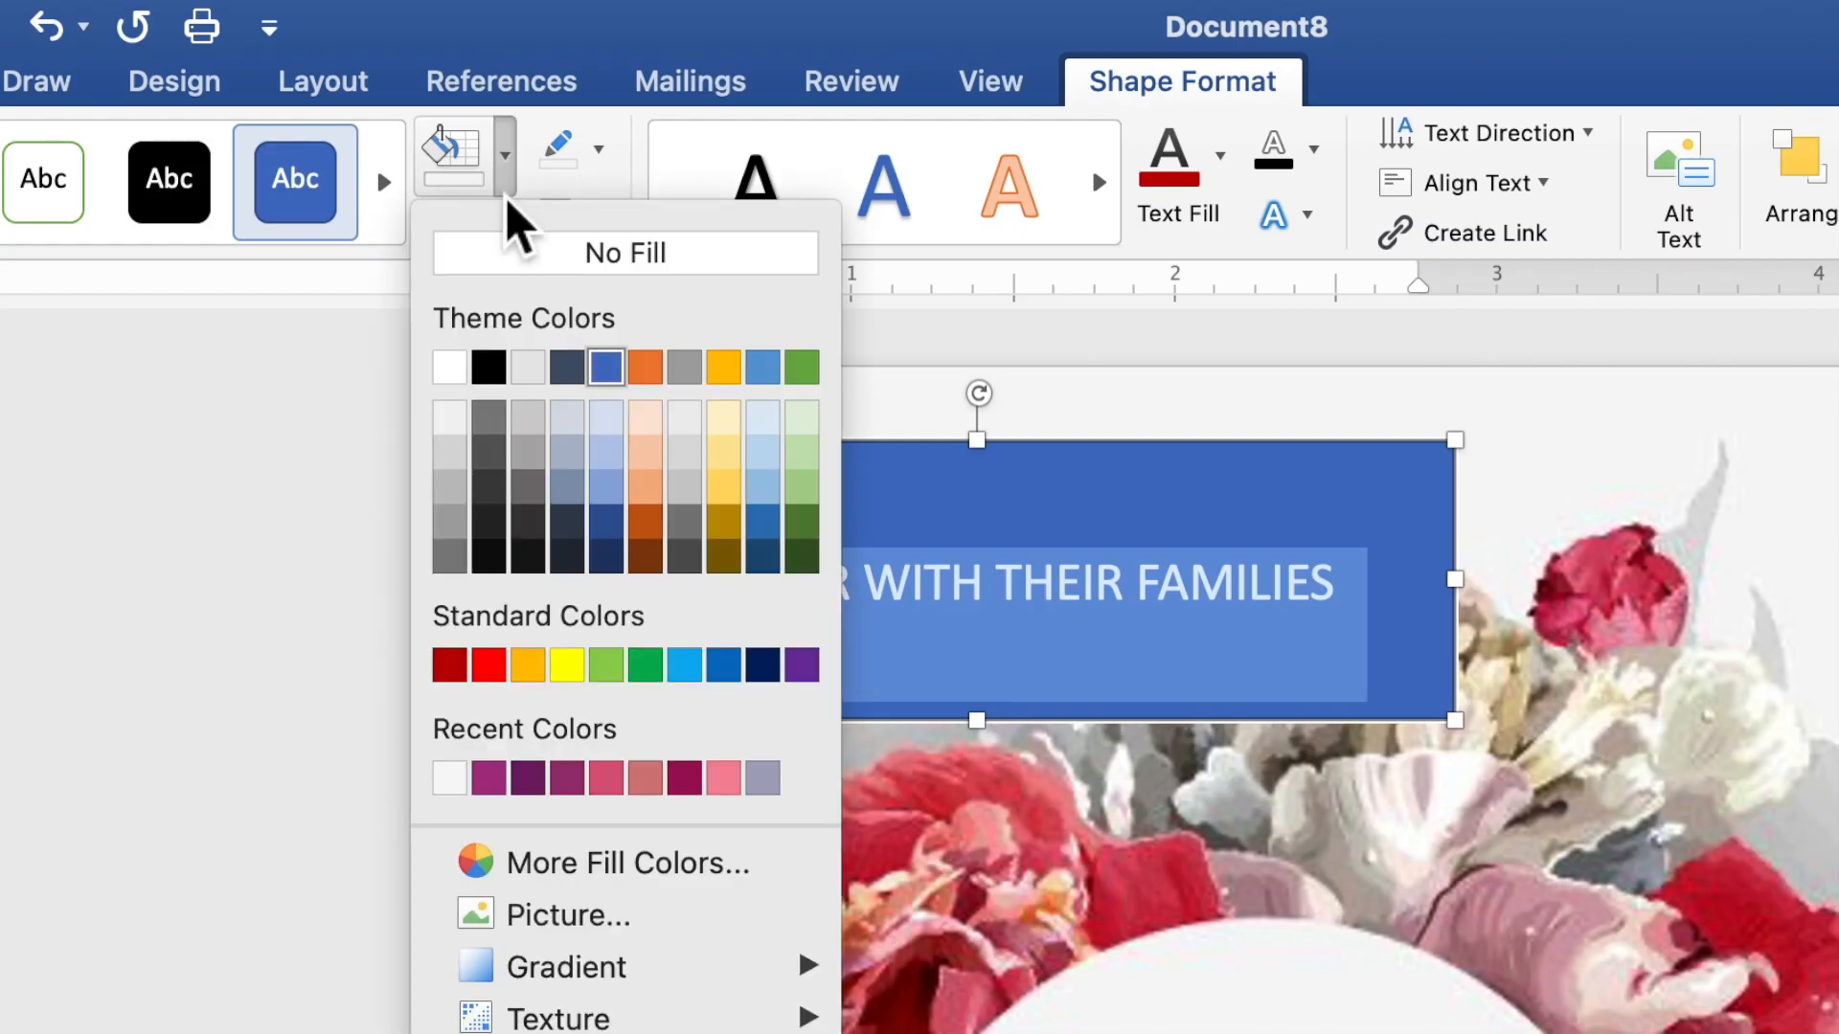
{"action": "left_click", "coordinate": [517, 256]}
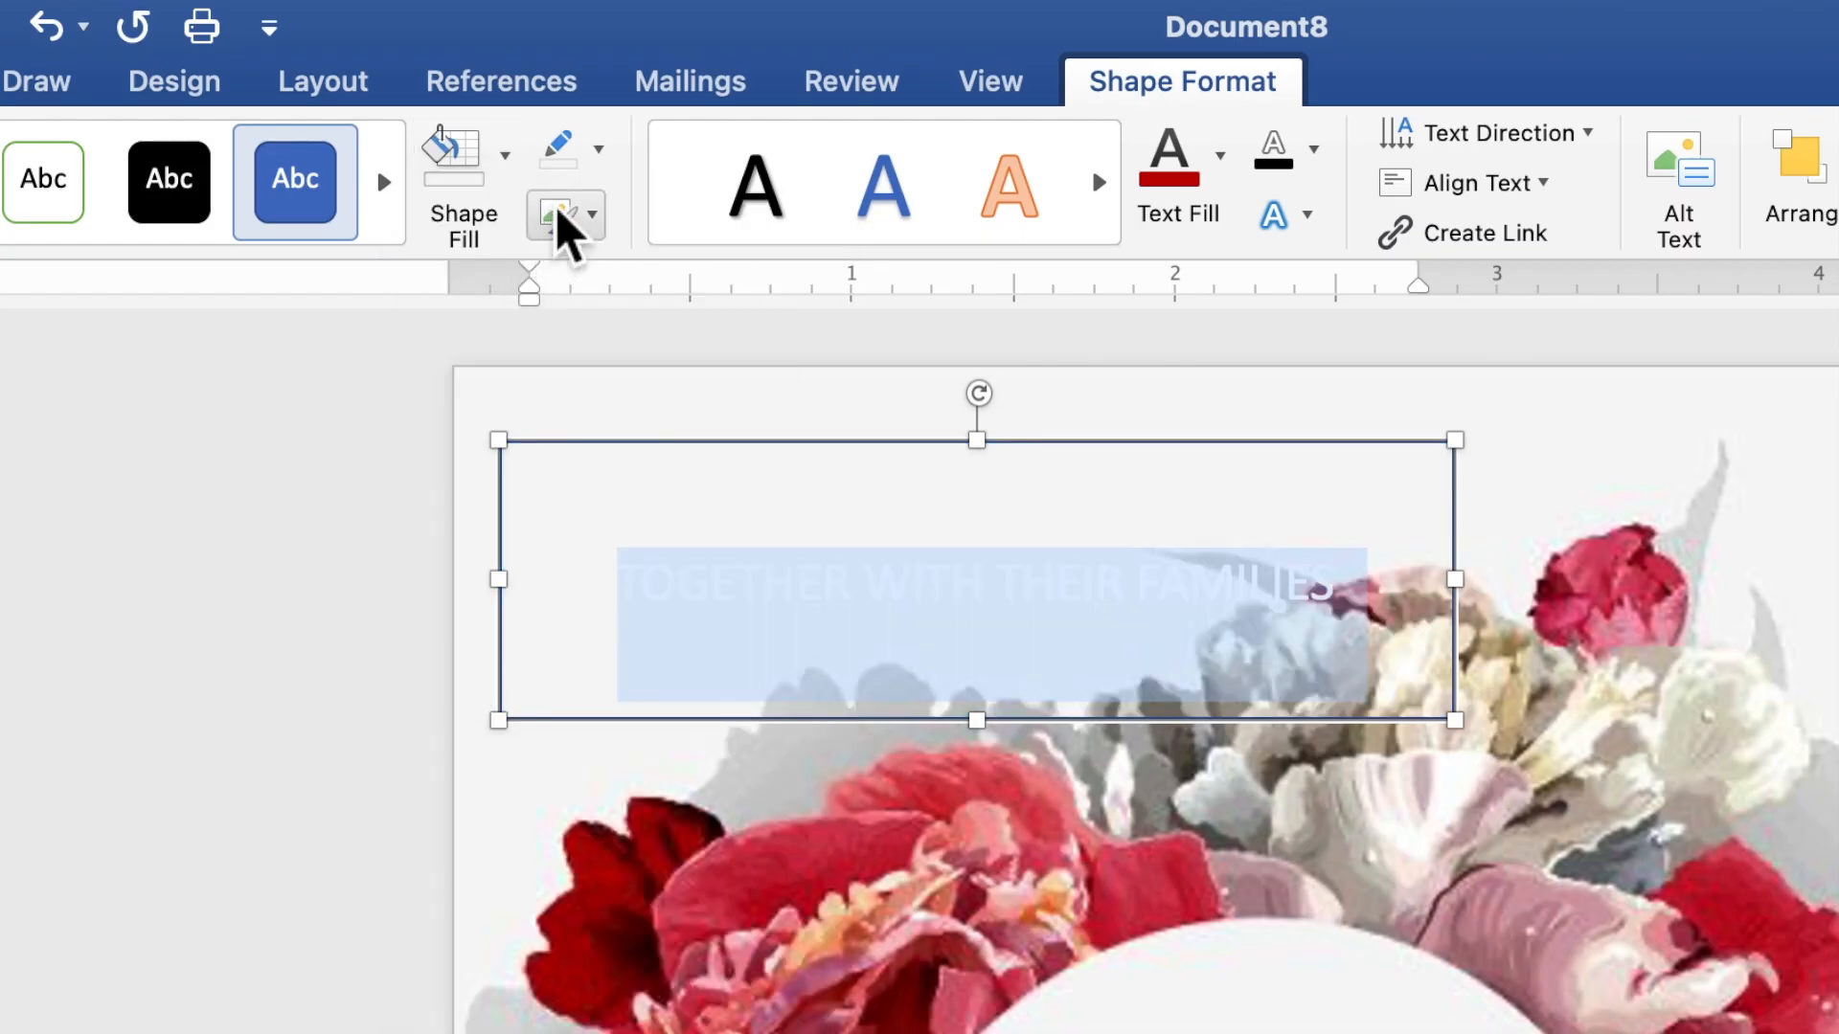
{"action": "left_click", "coordinate": [604, 158]}
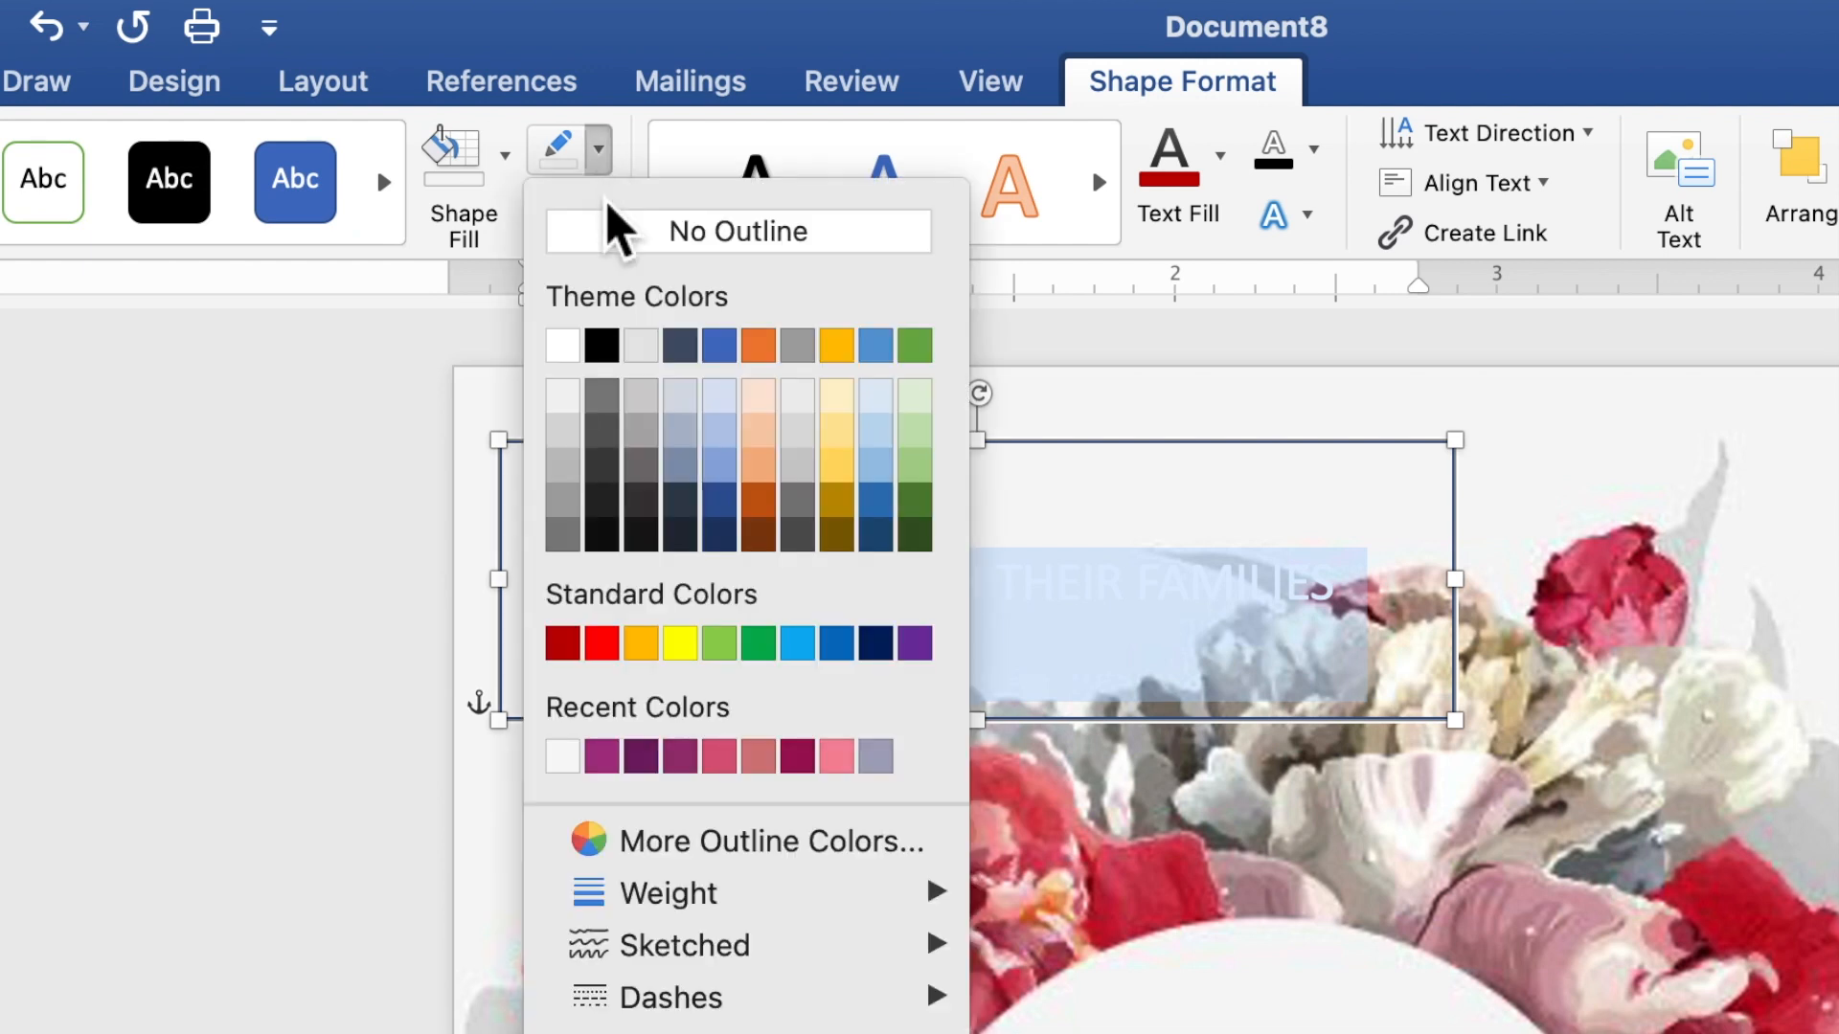
{"action": "left_click", "coordinate": [613, 240]}
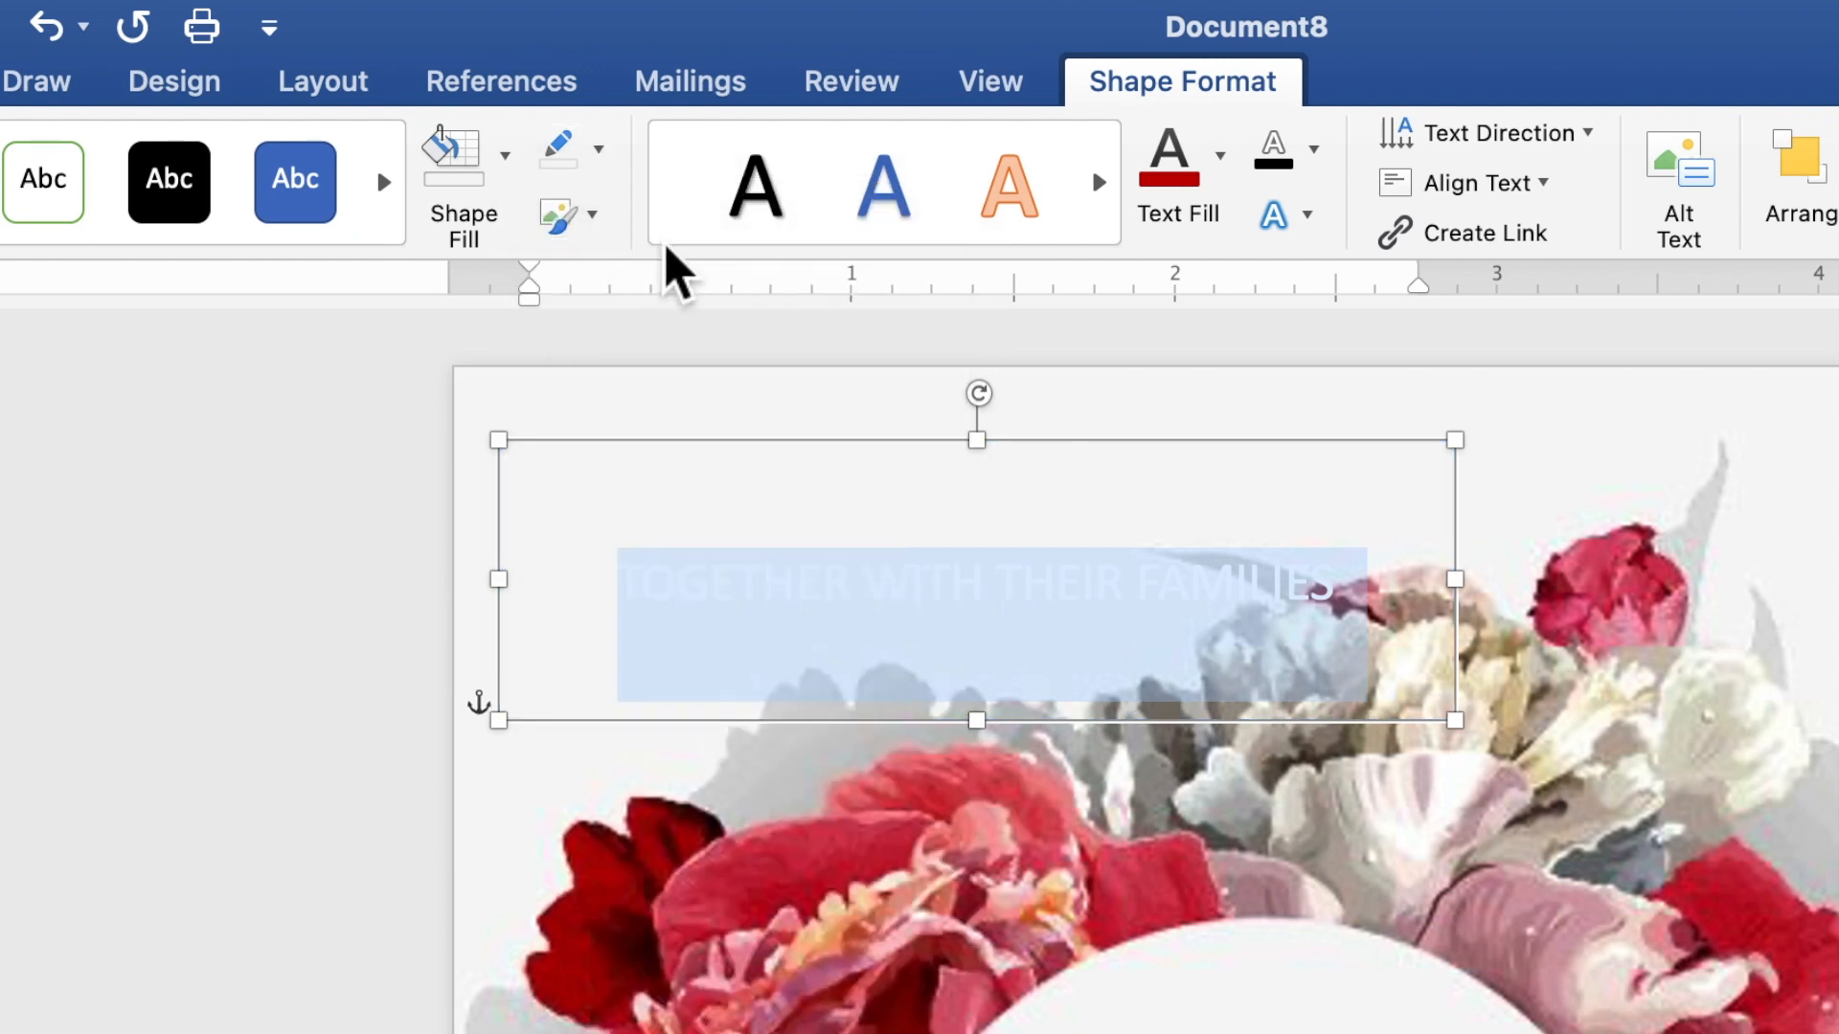
{"action": "left_click", "coordinate": [1221, 191]}
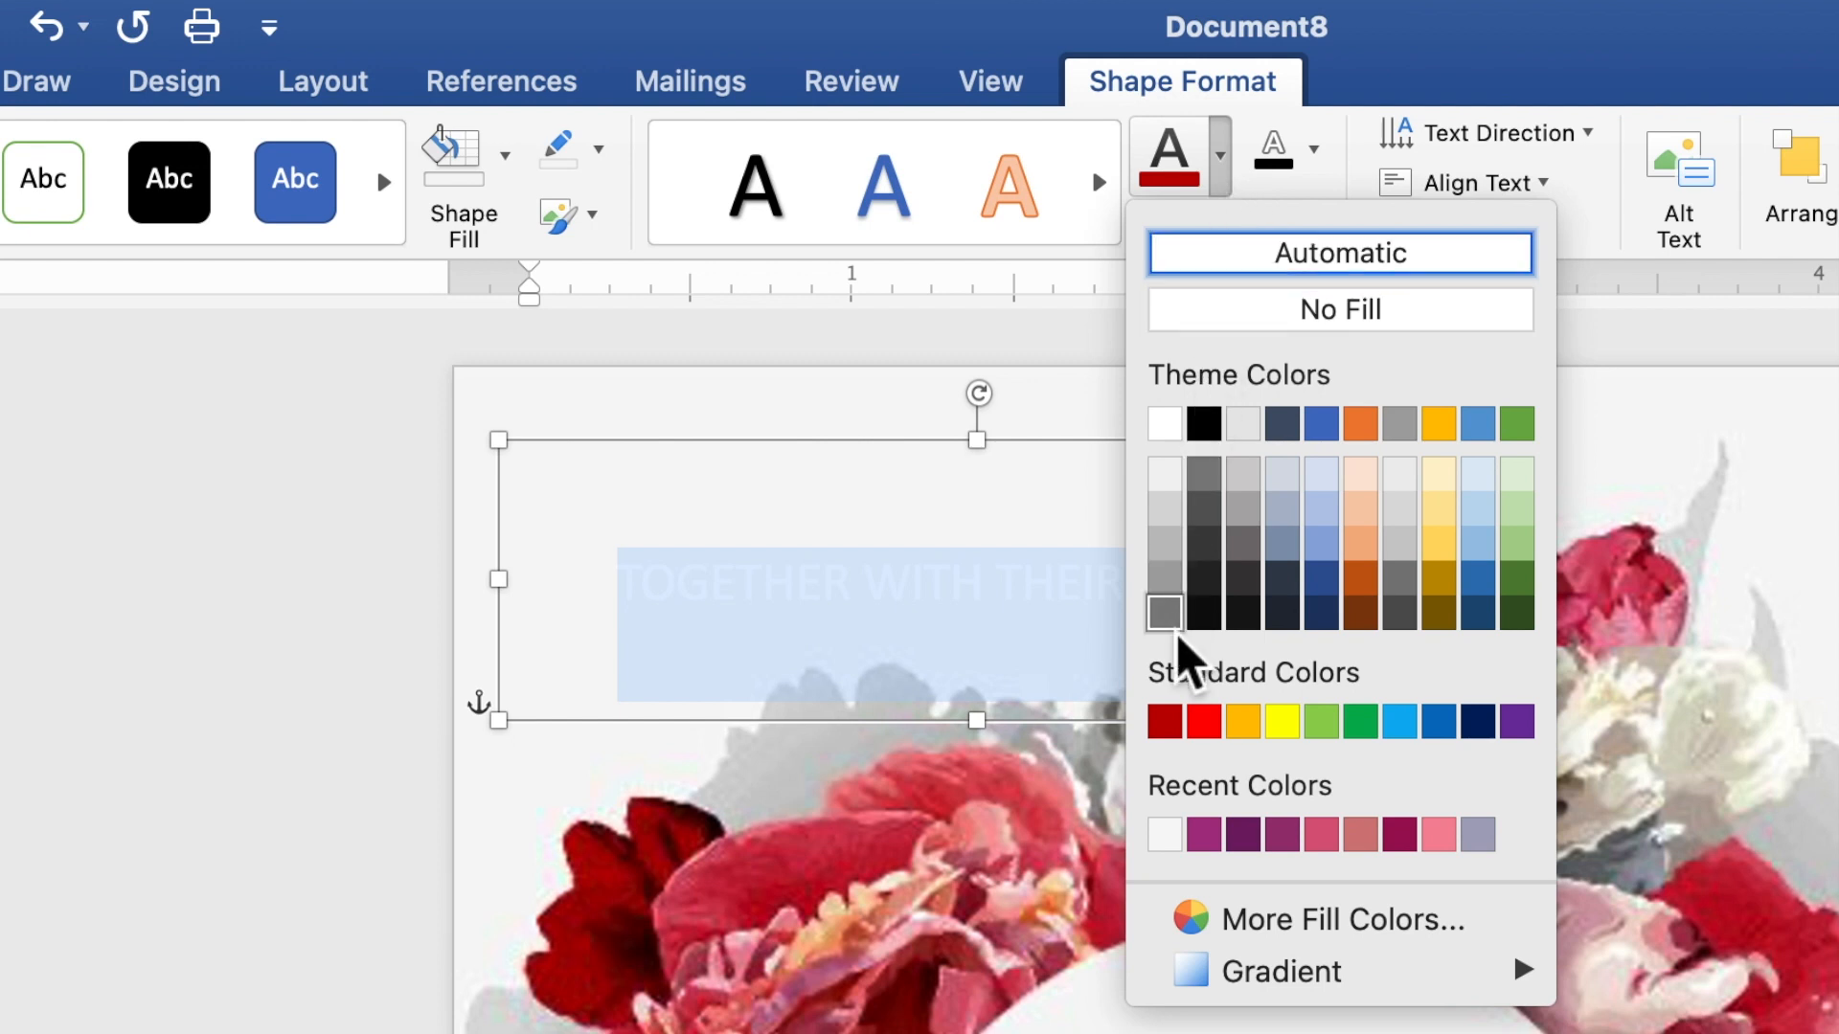
{"action": "left_click", "coordinate": [1165, 722]}
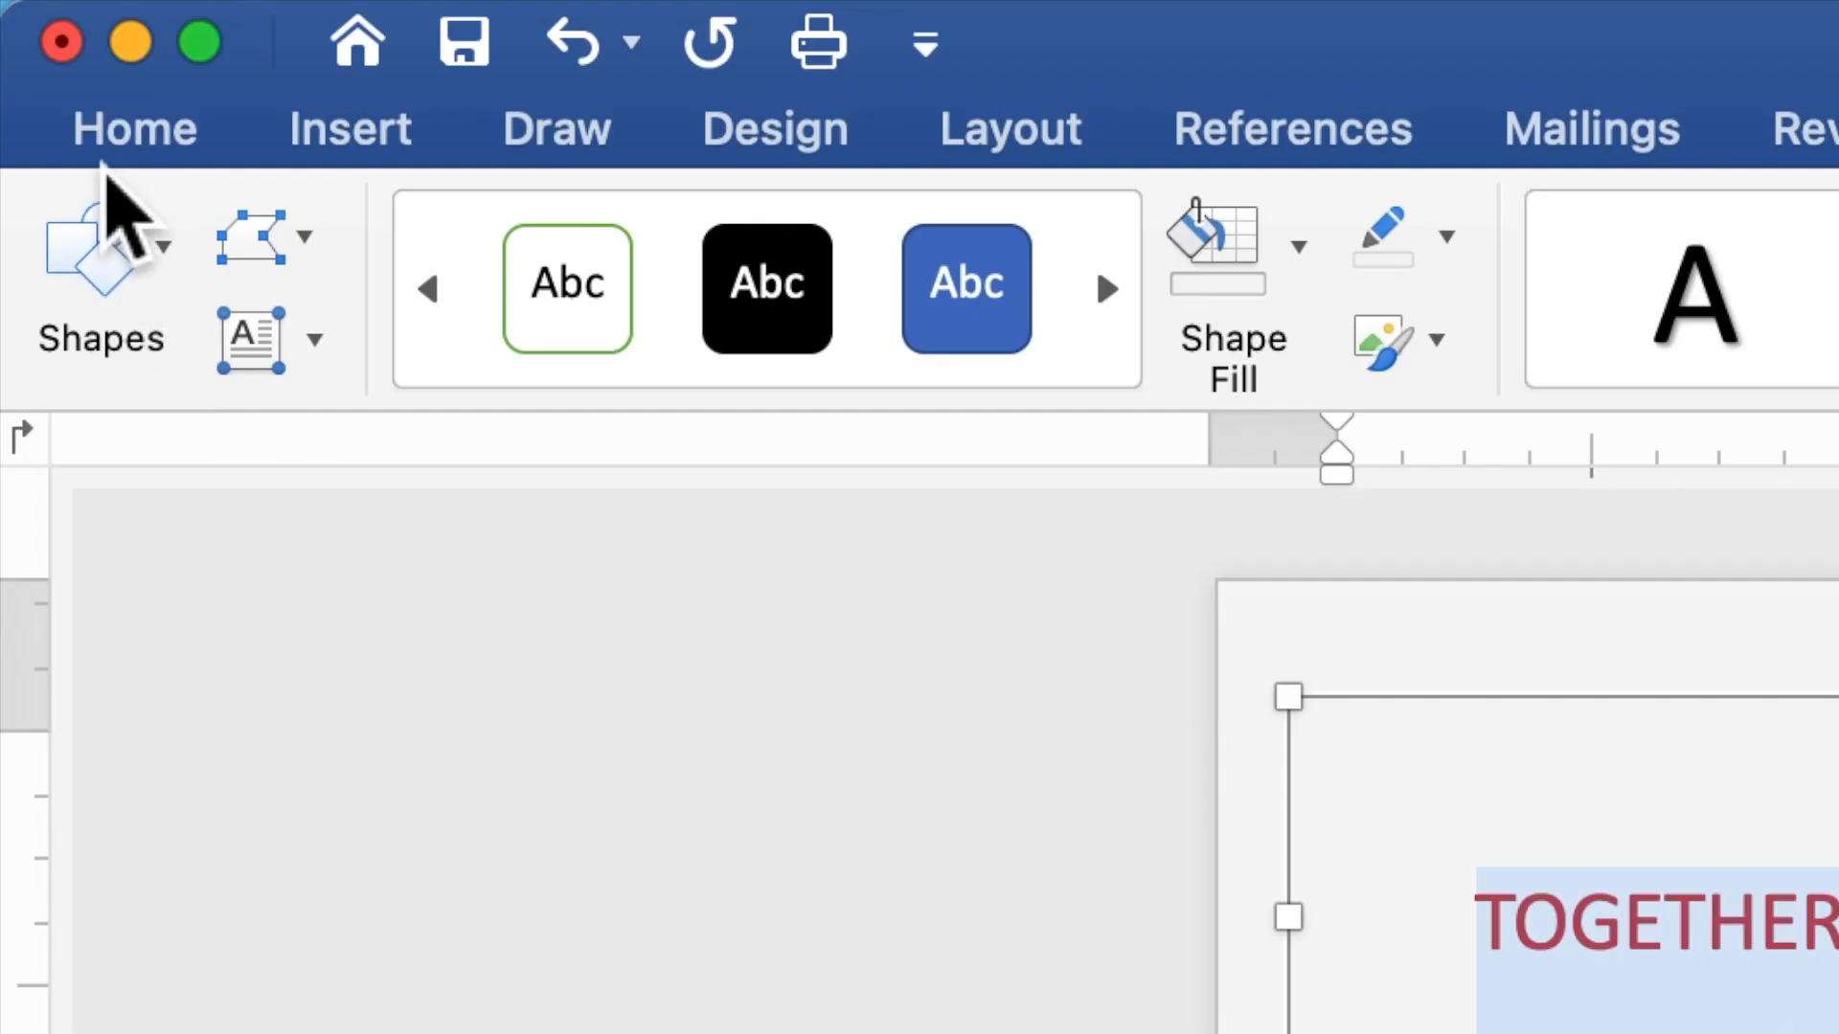
Set the heading to Times New Roman 10 pt and shorten its box to 0.5 inch tall
{"action": "left_click", "coordinate": [115, 153]}
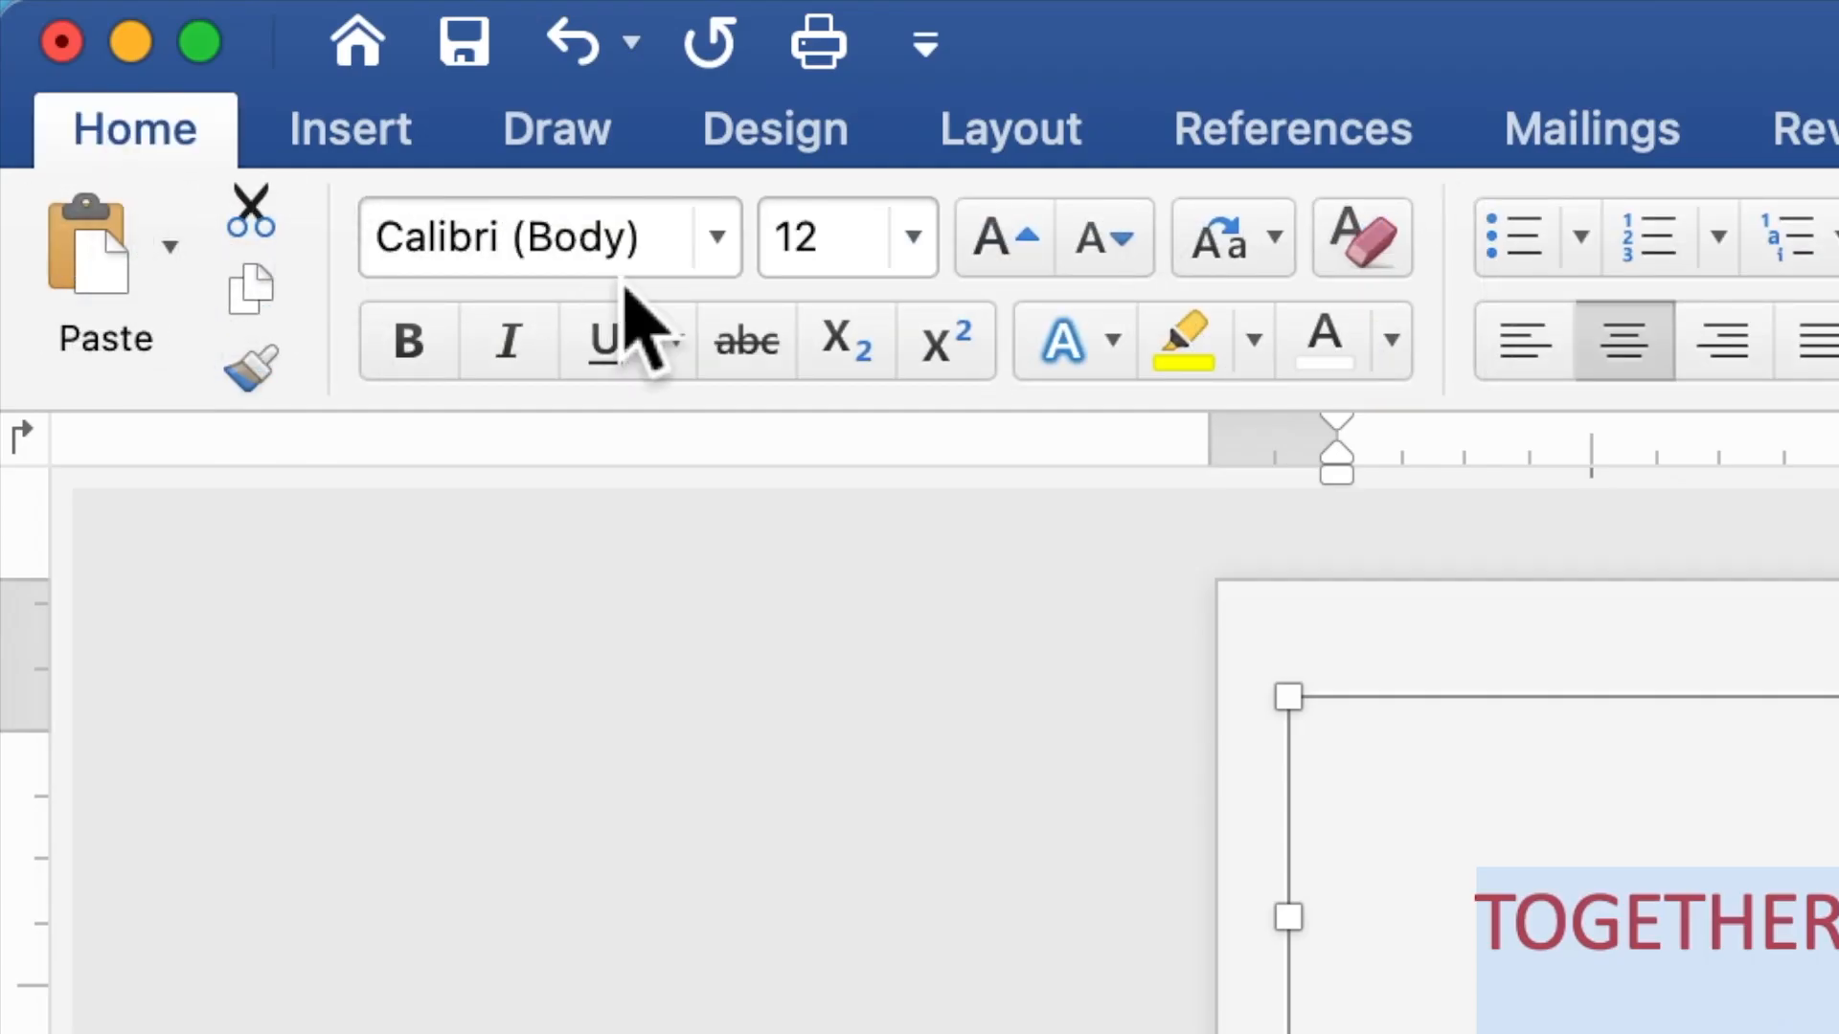
{"action": "left_click", "coordinate": [728, 249]}
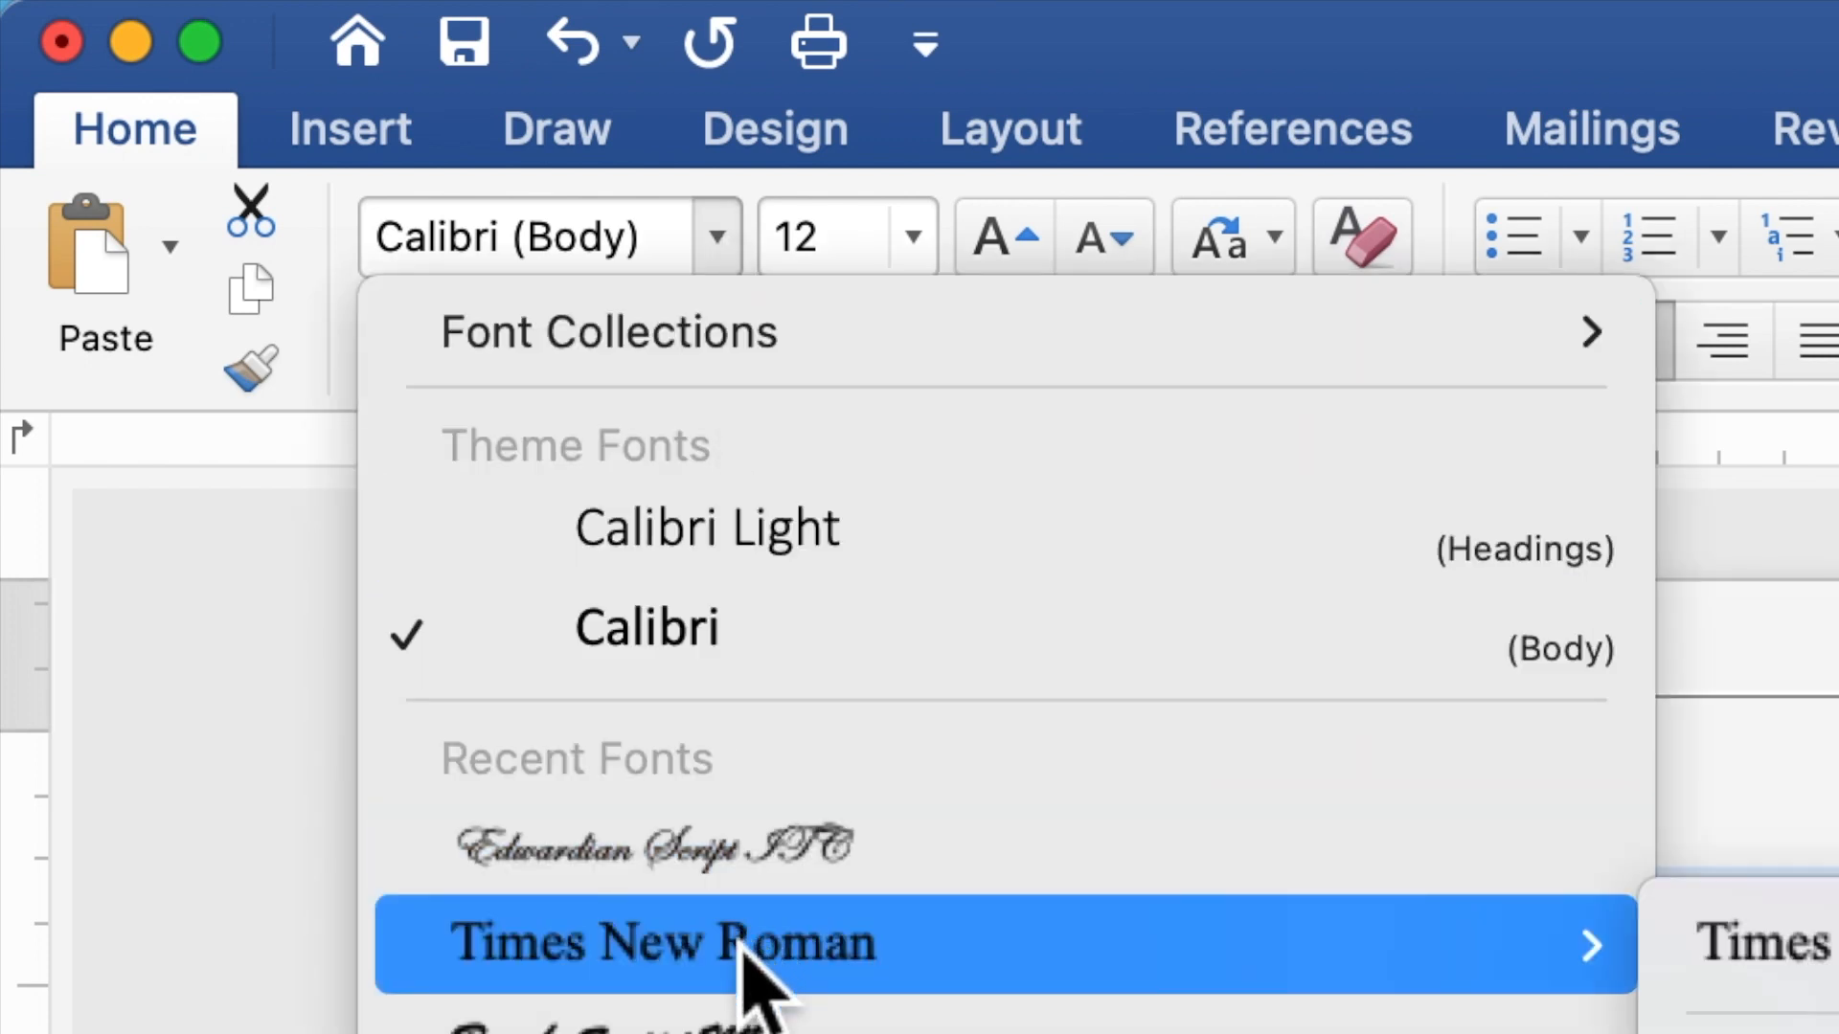
{"action": "left_click", "coordinate": [754, 963]}
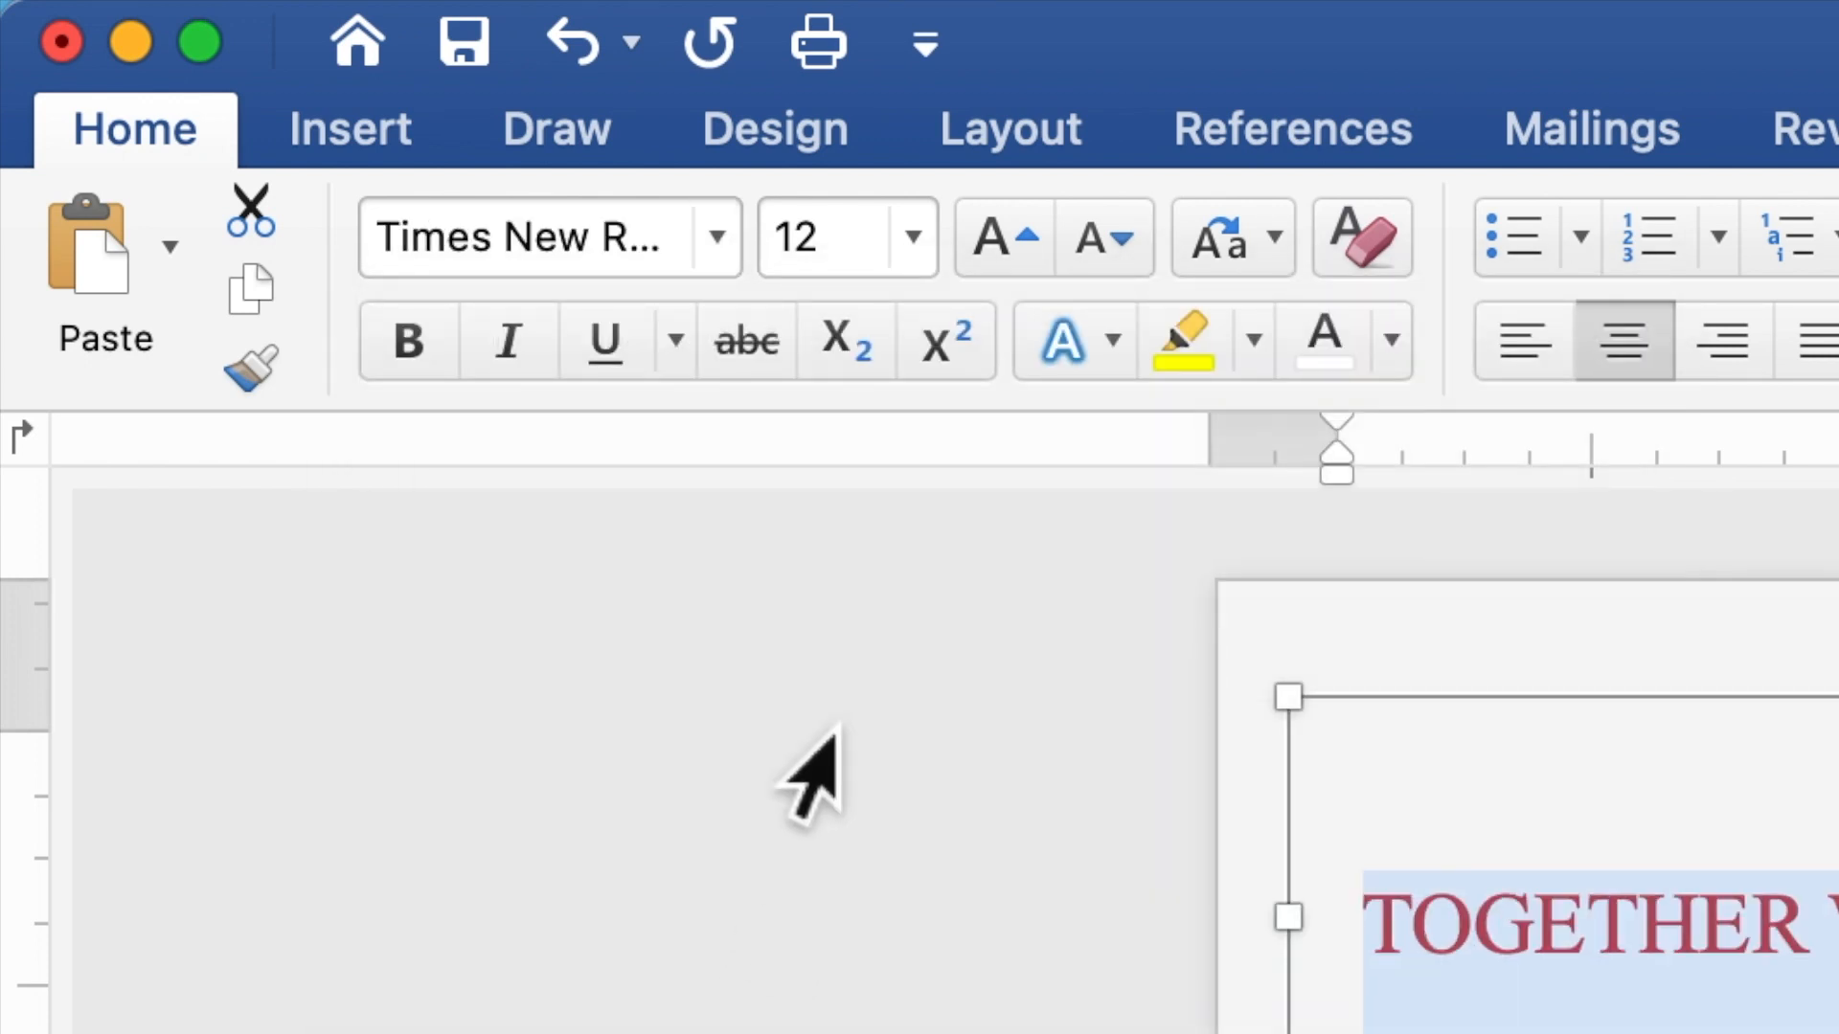
{"action": "left_click", "coordinate": [852, 263]}
{"action": "left_click_drag", "start_coordinate": [852, 263], "coordinate": [788, 246]}
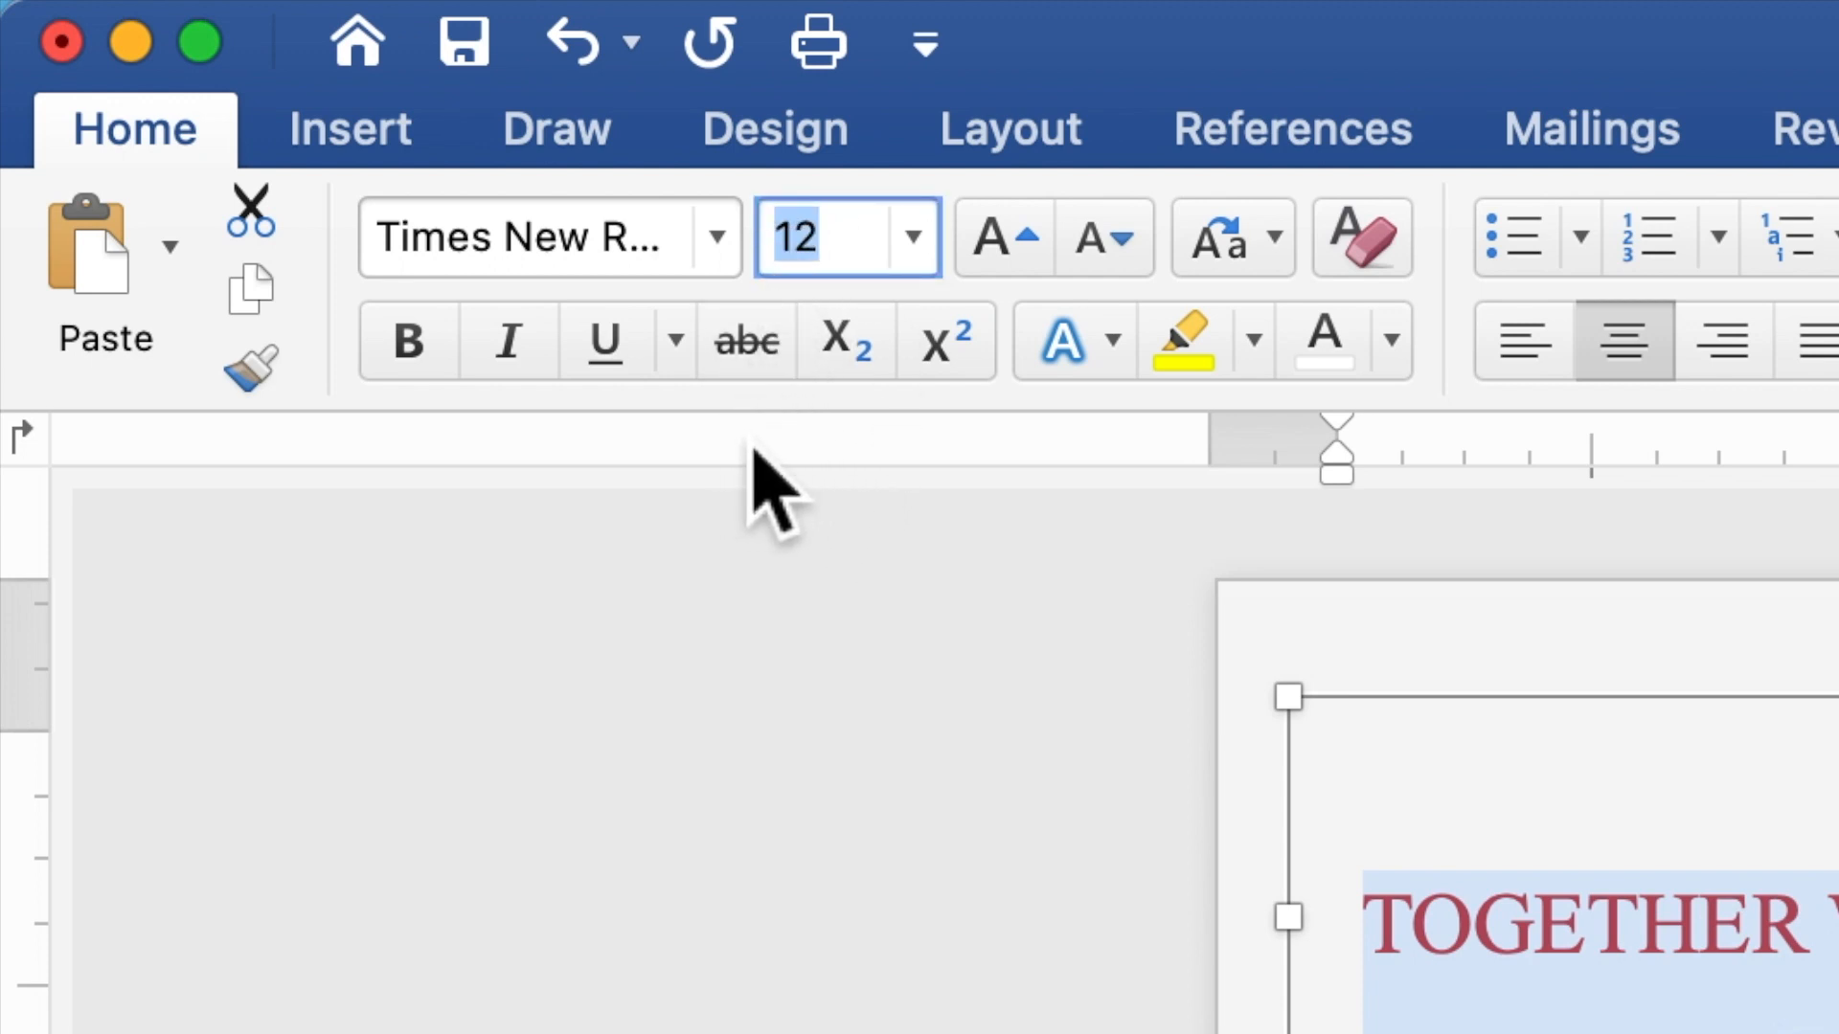
{"action": "type", "text": "1"}
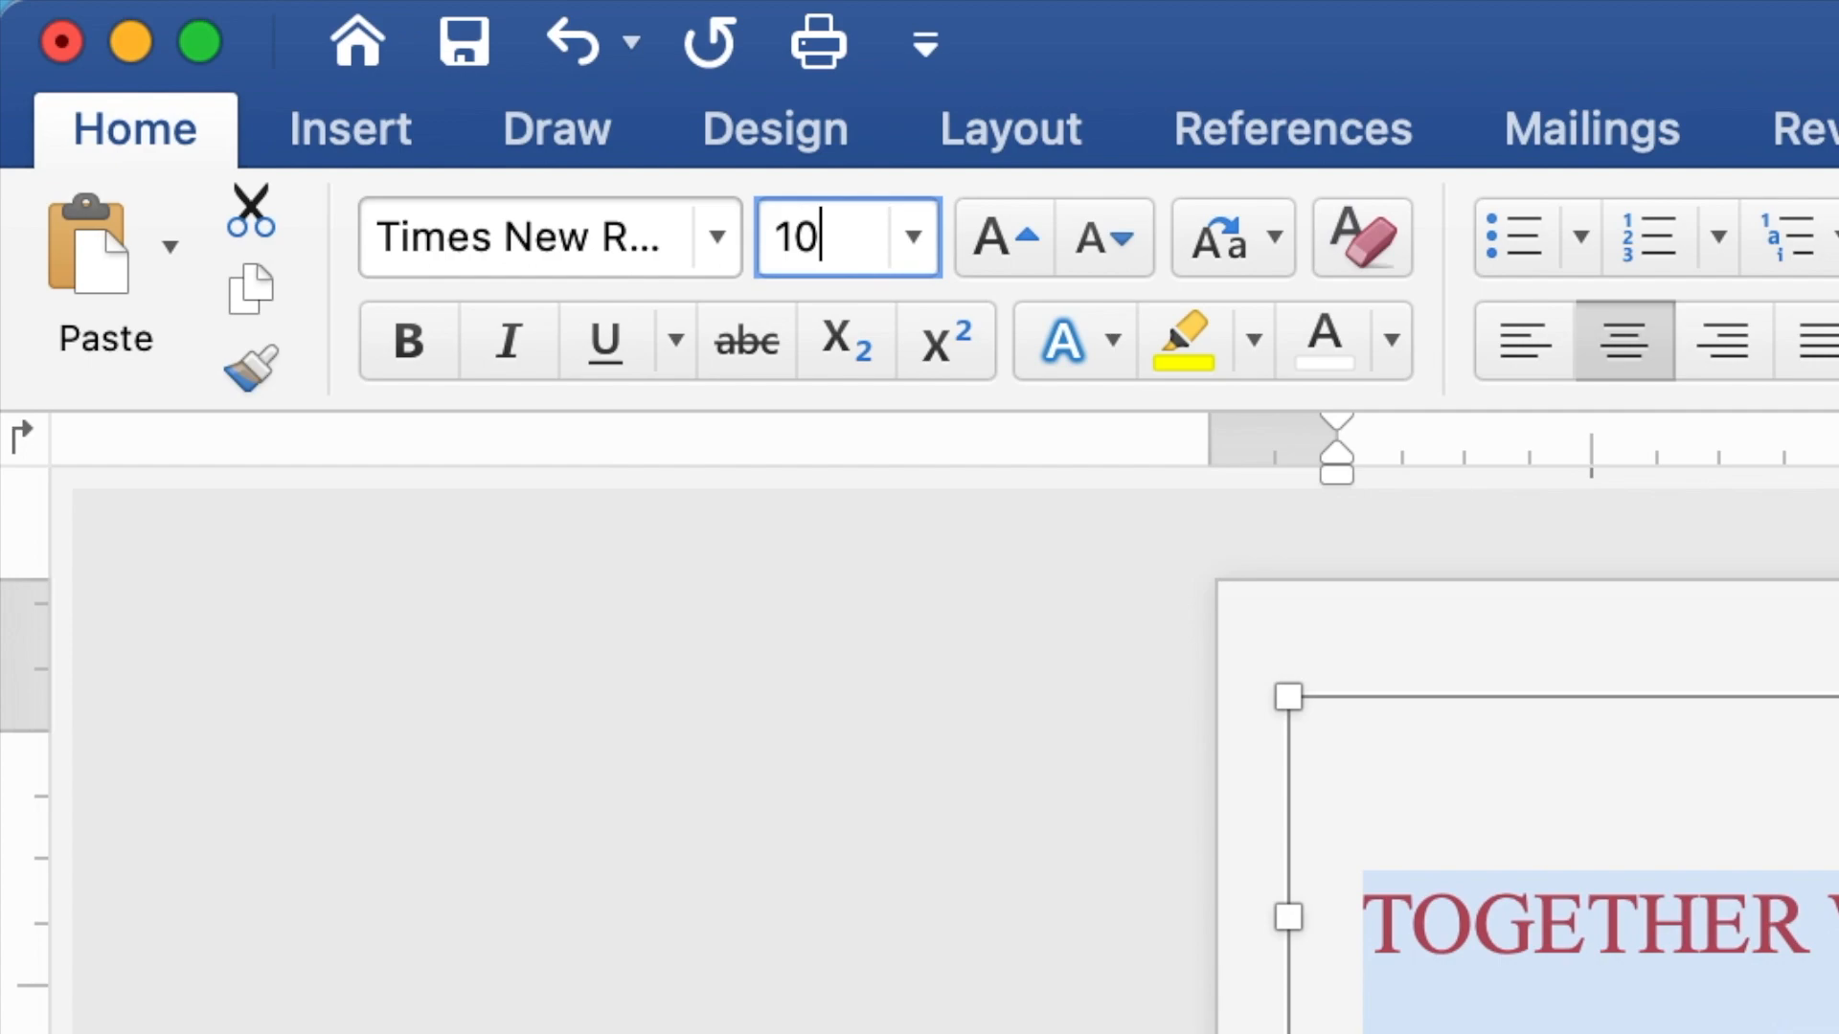
{"action": "type", "text": "0"}
{"action": "key", "text": "Return"}
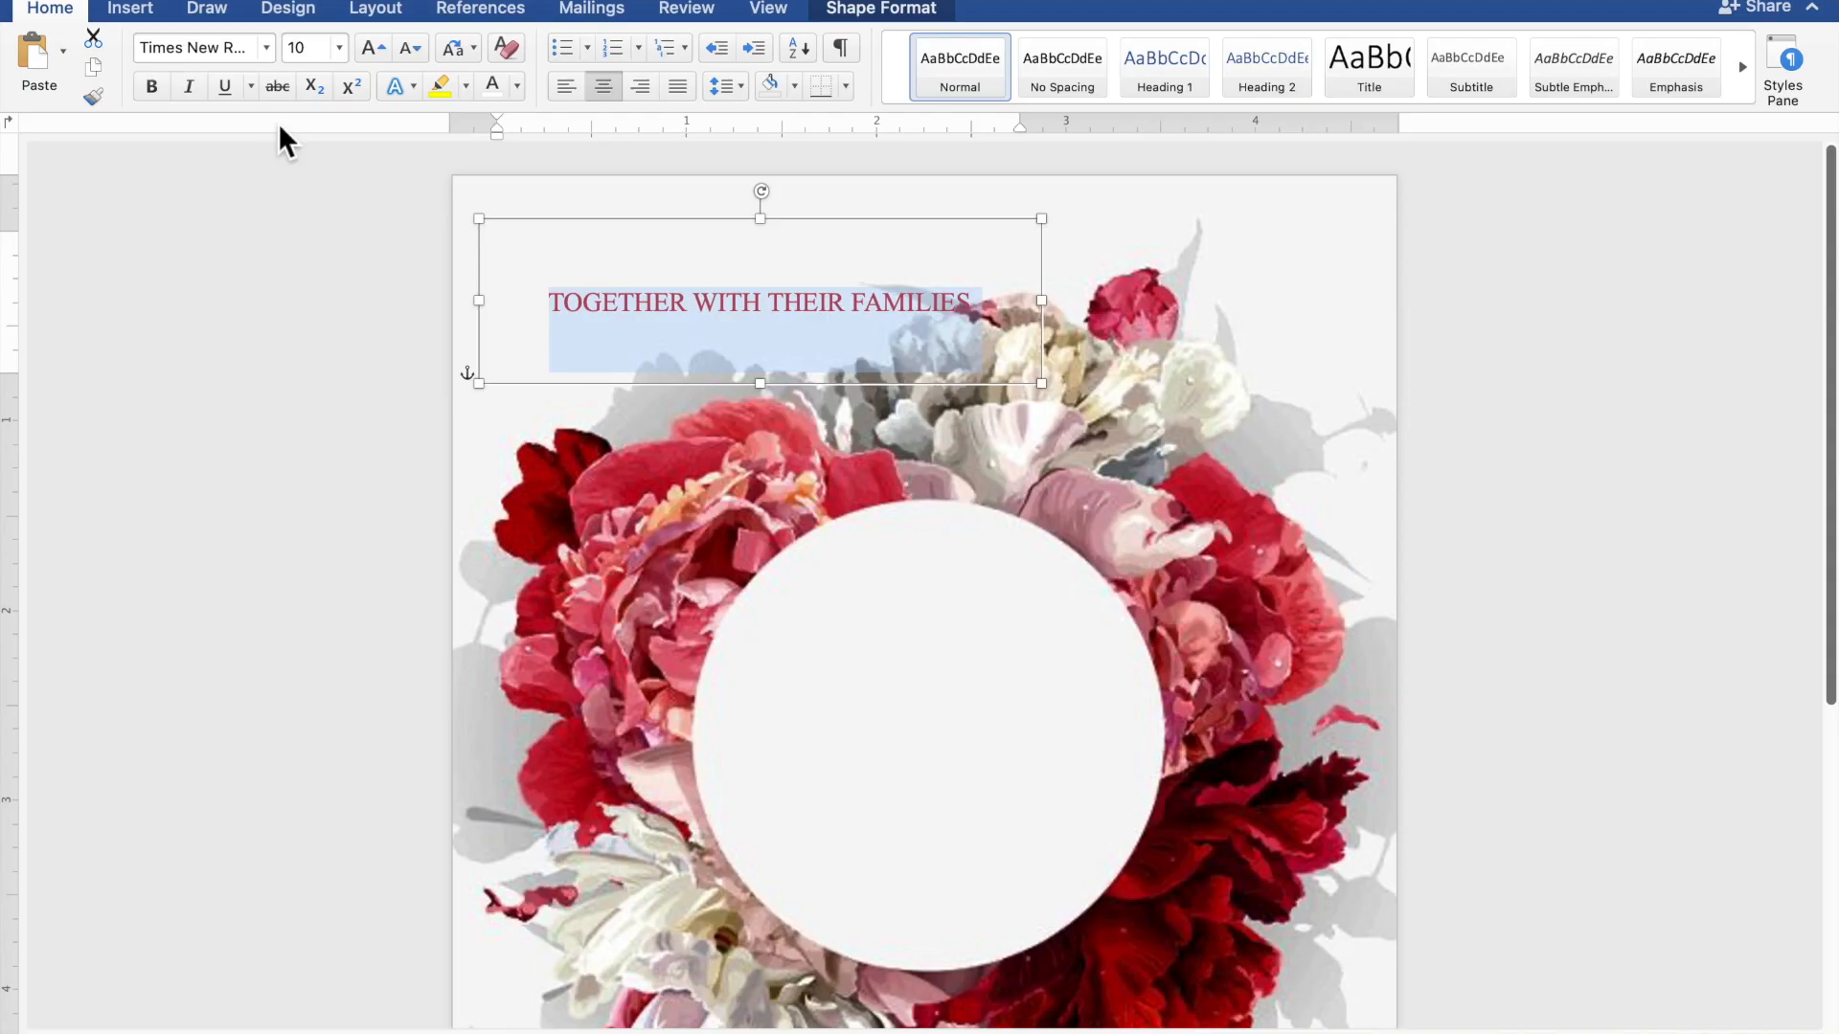
{"action": "left_click_drag", "start_coordinate": [773, 239], "coordinate": [668, 252]}
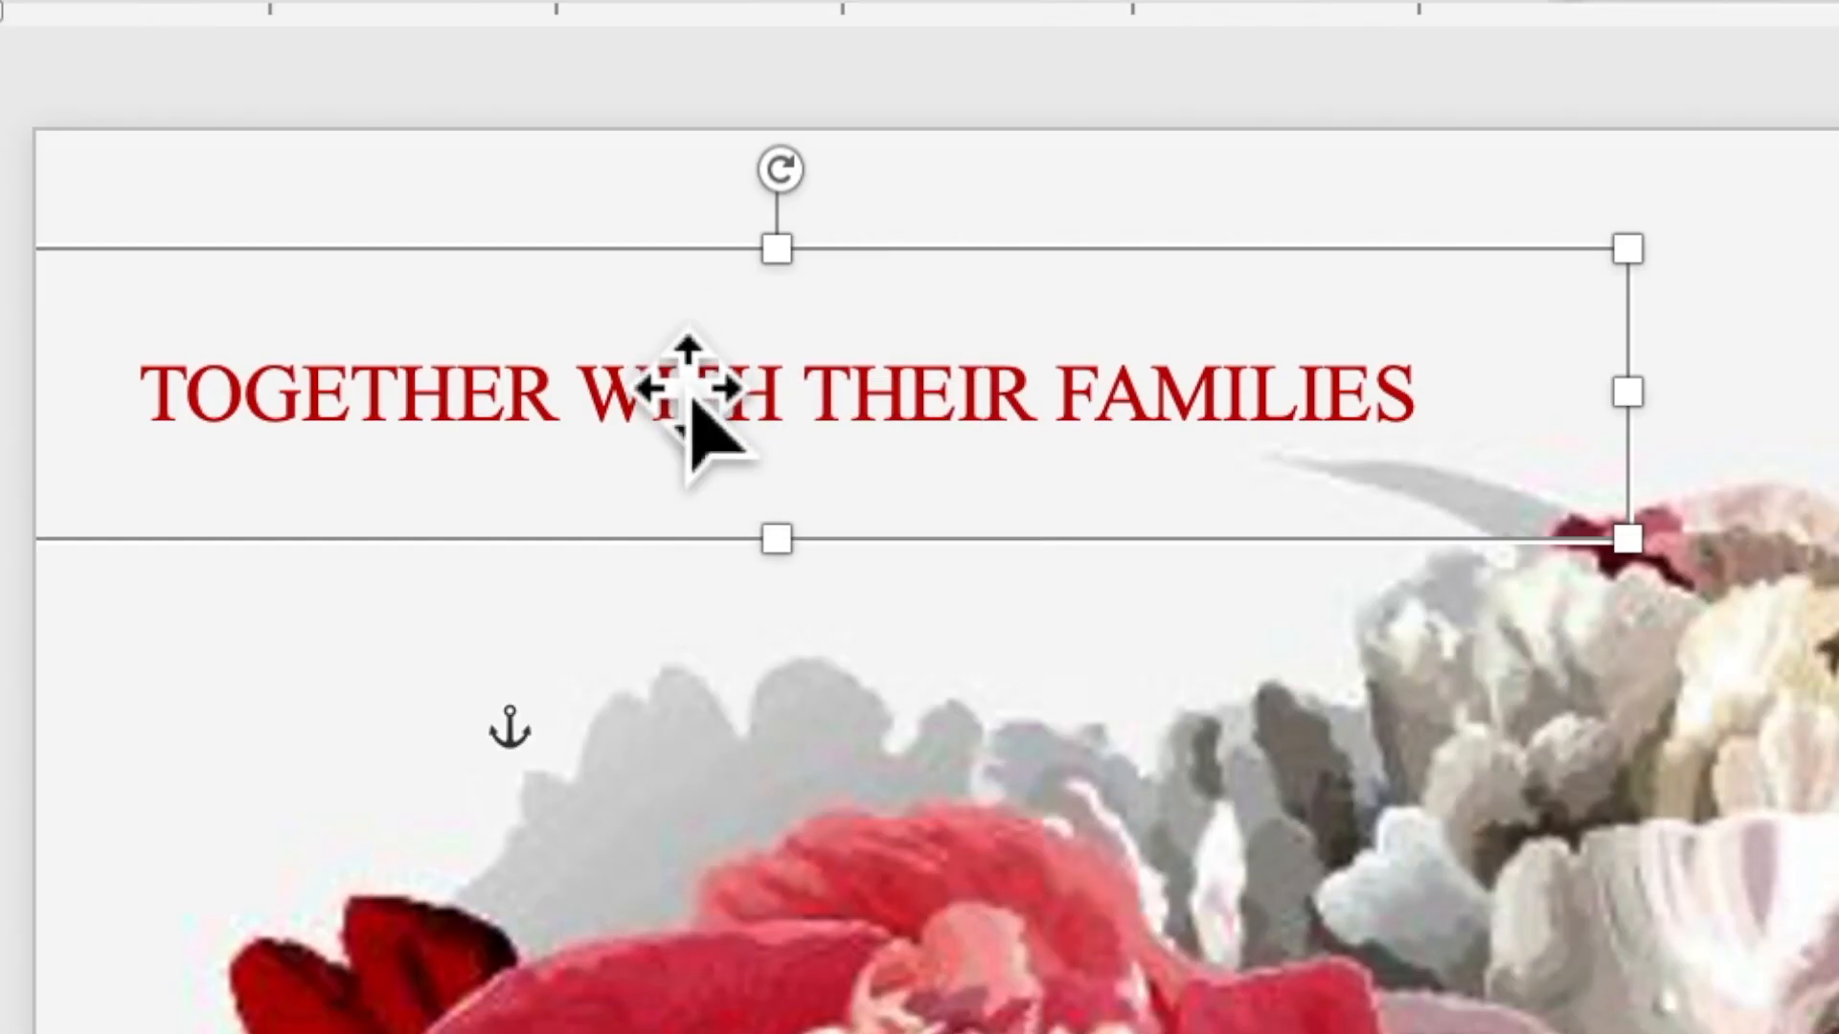
Copy and paste a duplicate of the TOGETHER WITH THEIR FAMILIES text box
{"action": "right_click", "coordinate": [657, 360]}
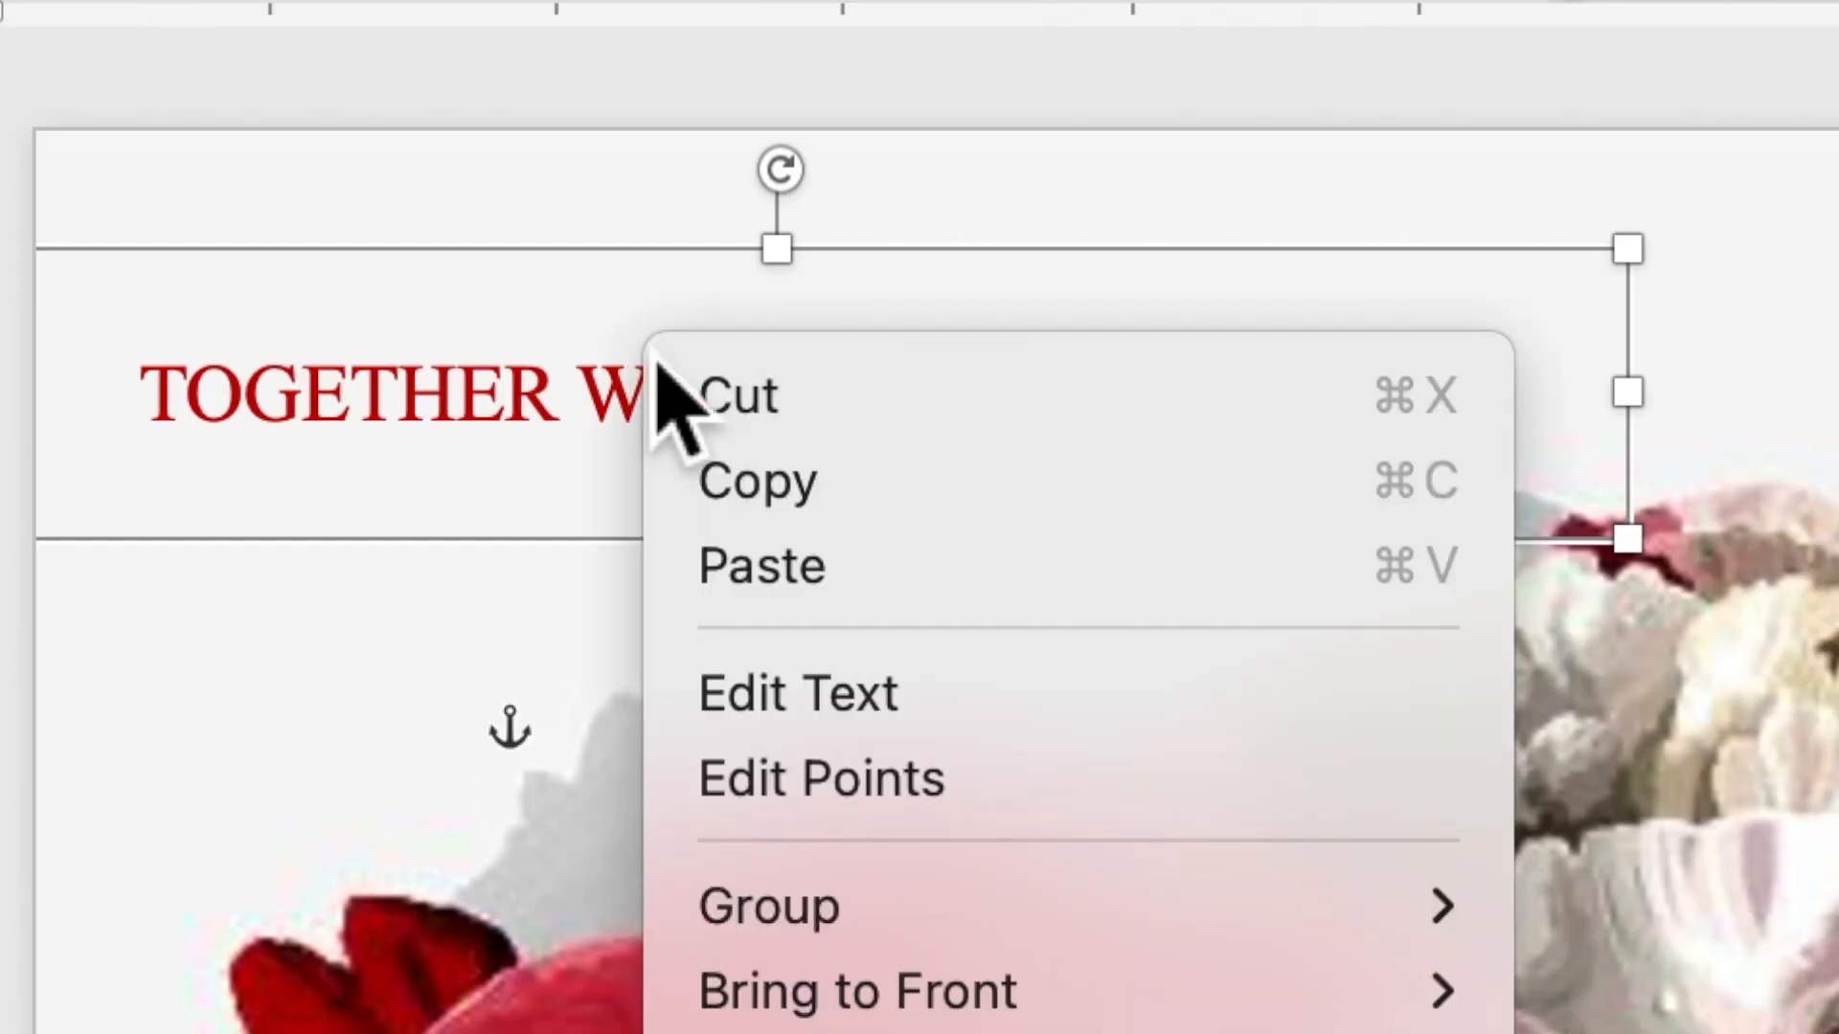
{"action": "left_click", "coordinate": [735, 491]}
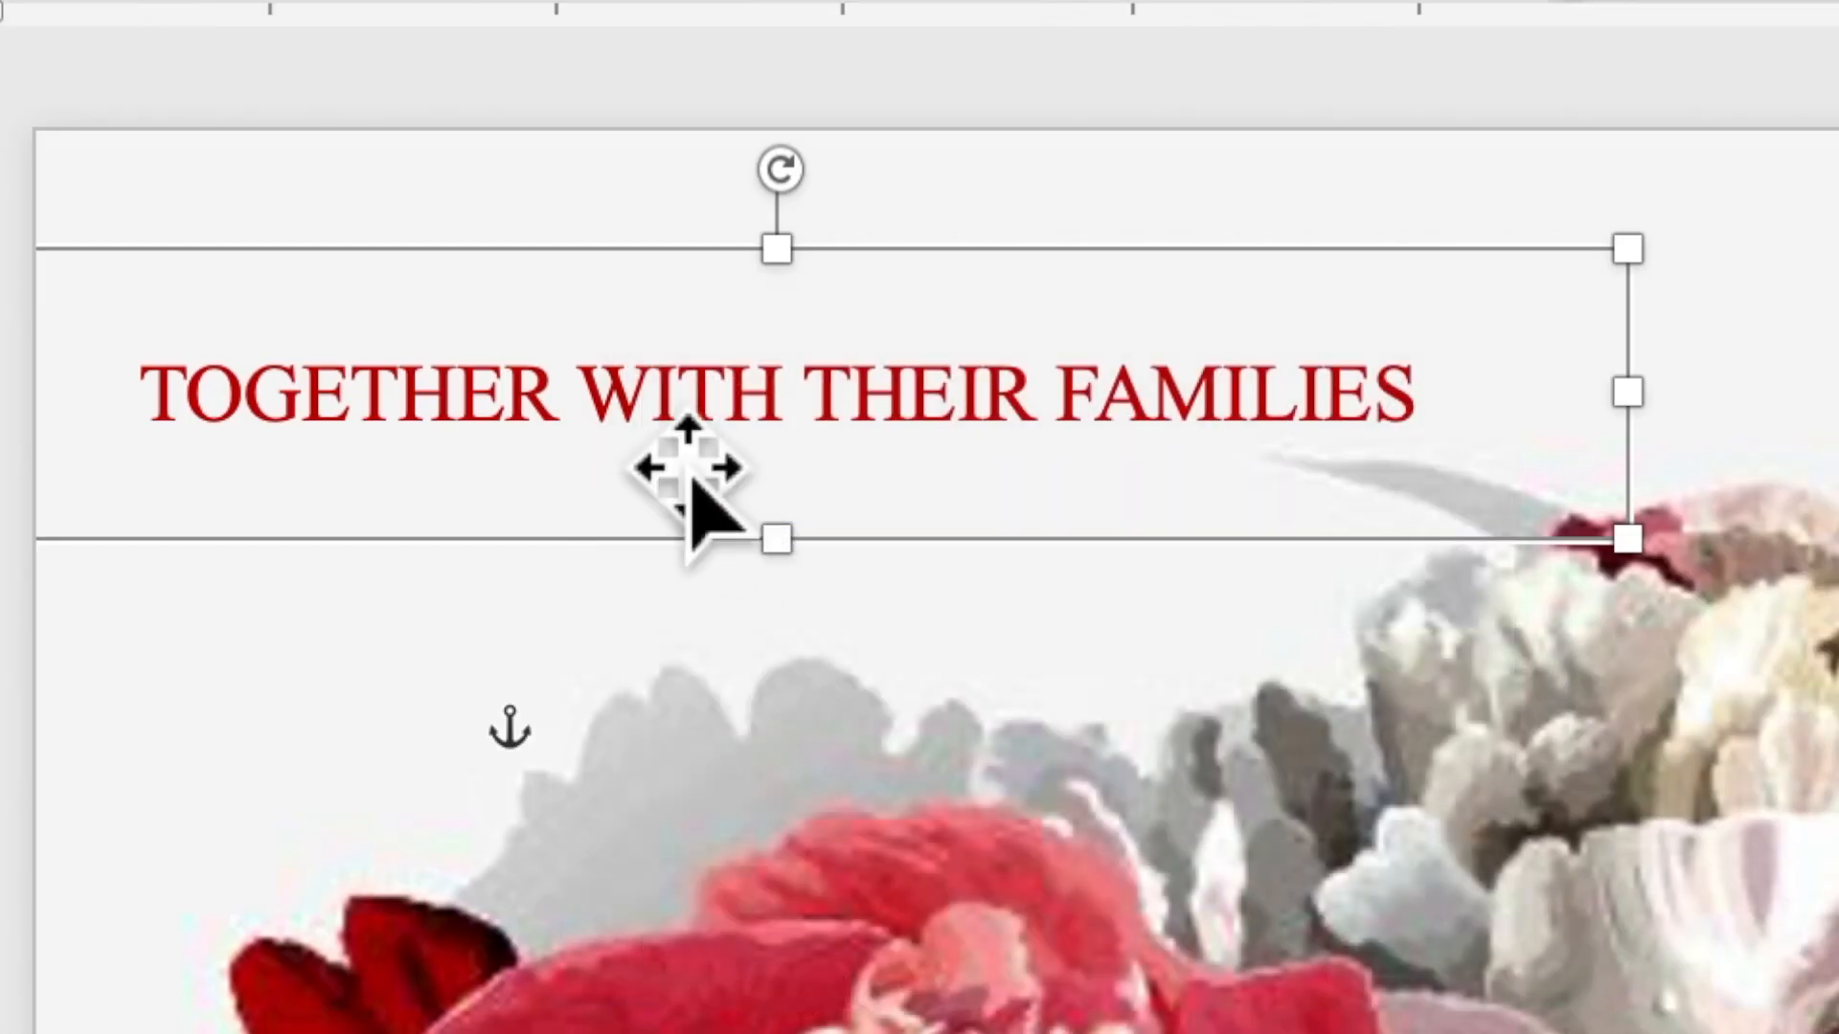
{"action": "right_click", "coordinate": [625, 422]}
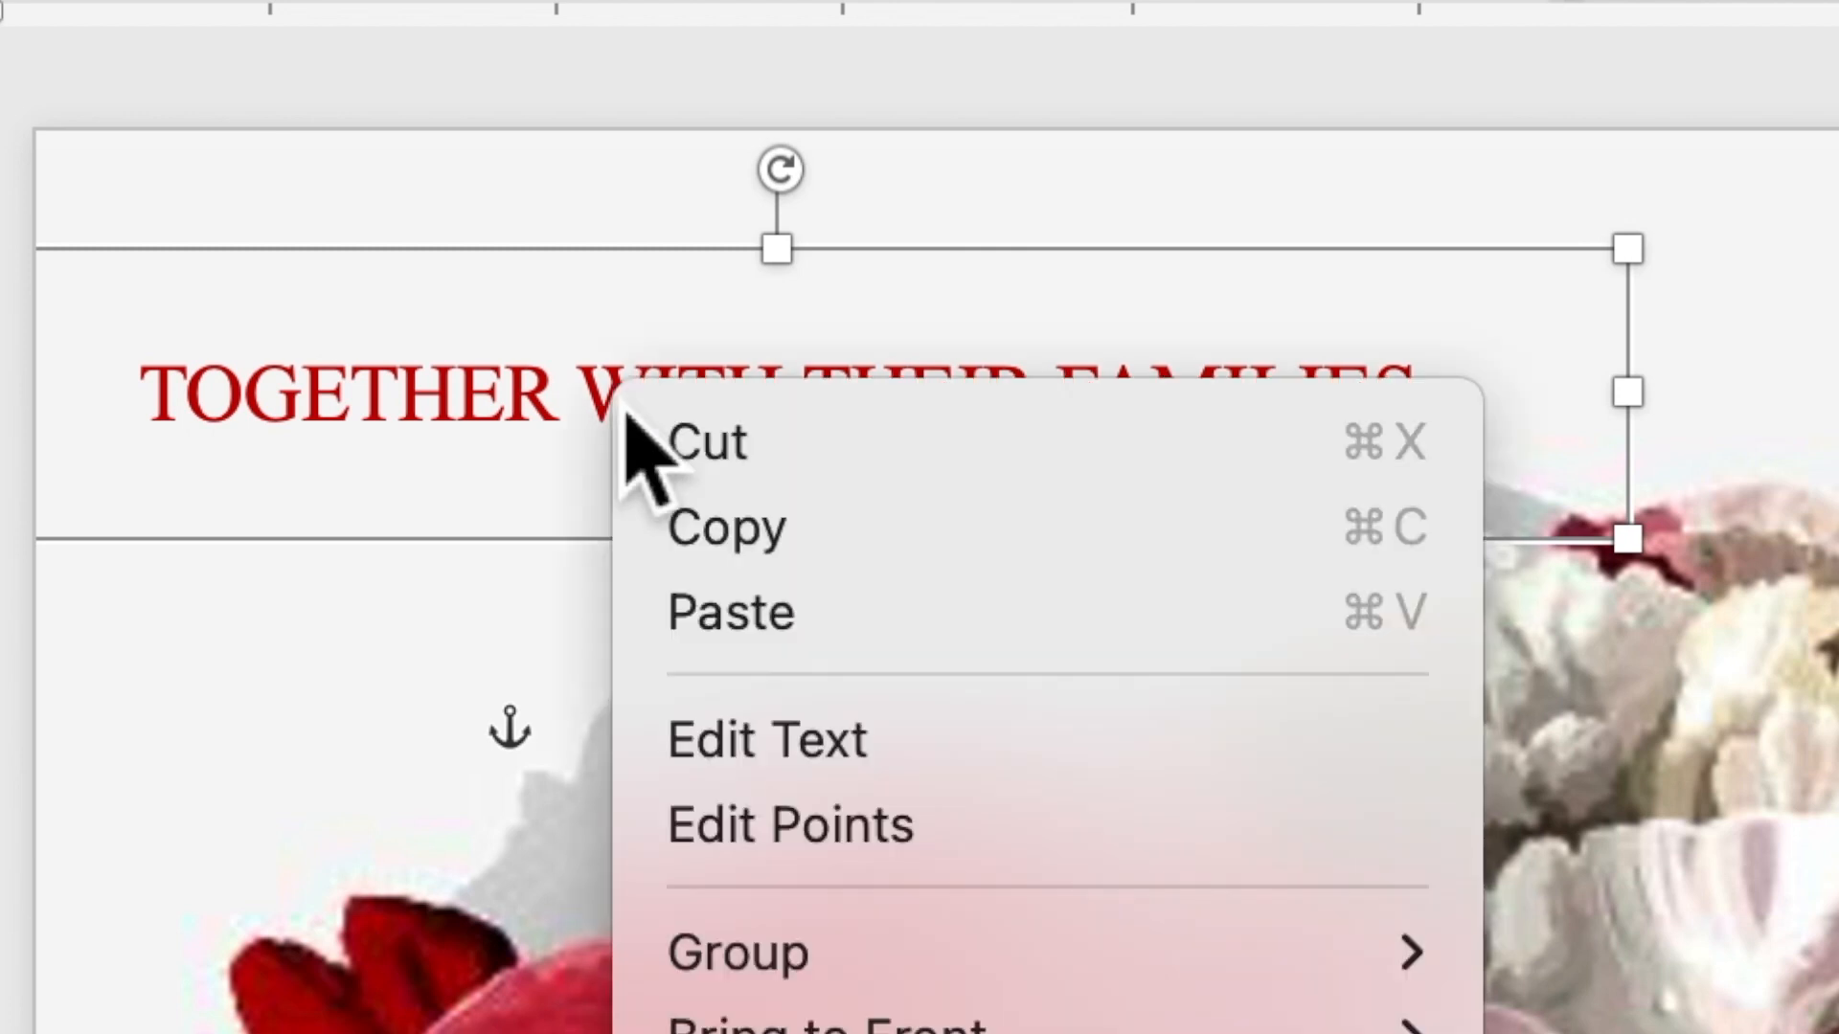
{"action": "left_click", "coordinate": [720, 617]}
Move the duplicate into the wreath's circle, stretch it to 2.97 × 1.99 inches, and select its text
{"action": "left_click", "coordinate": [734, 514]}
{"action": "left_click_drag", "start_coordinate": [805, 632], "coordinate": [804, 705]}
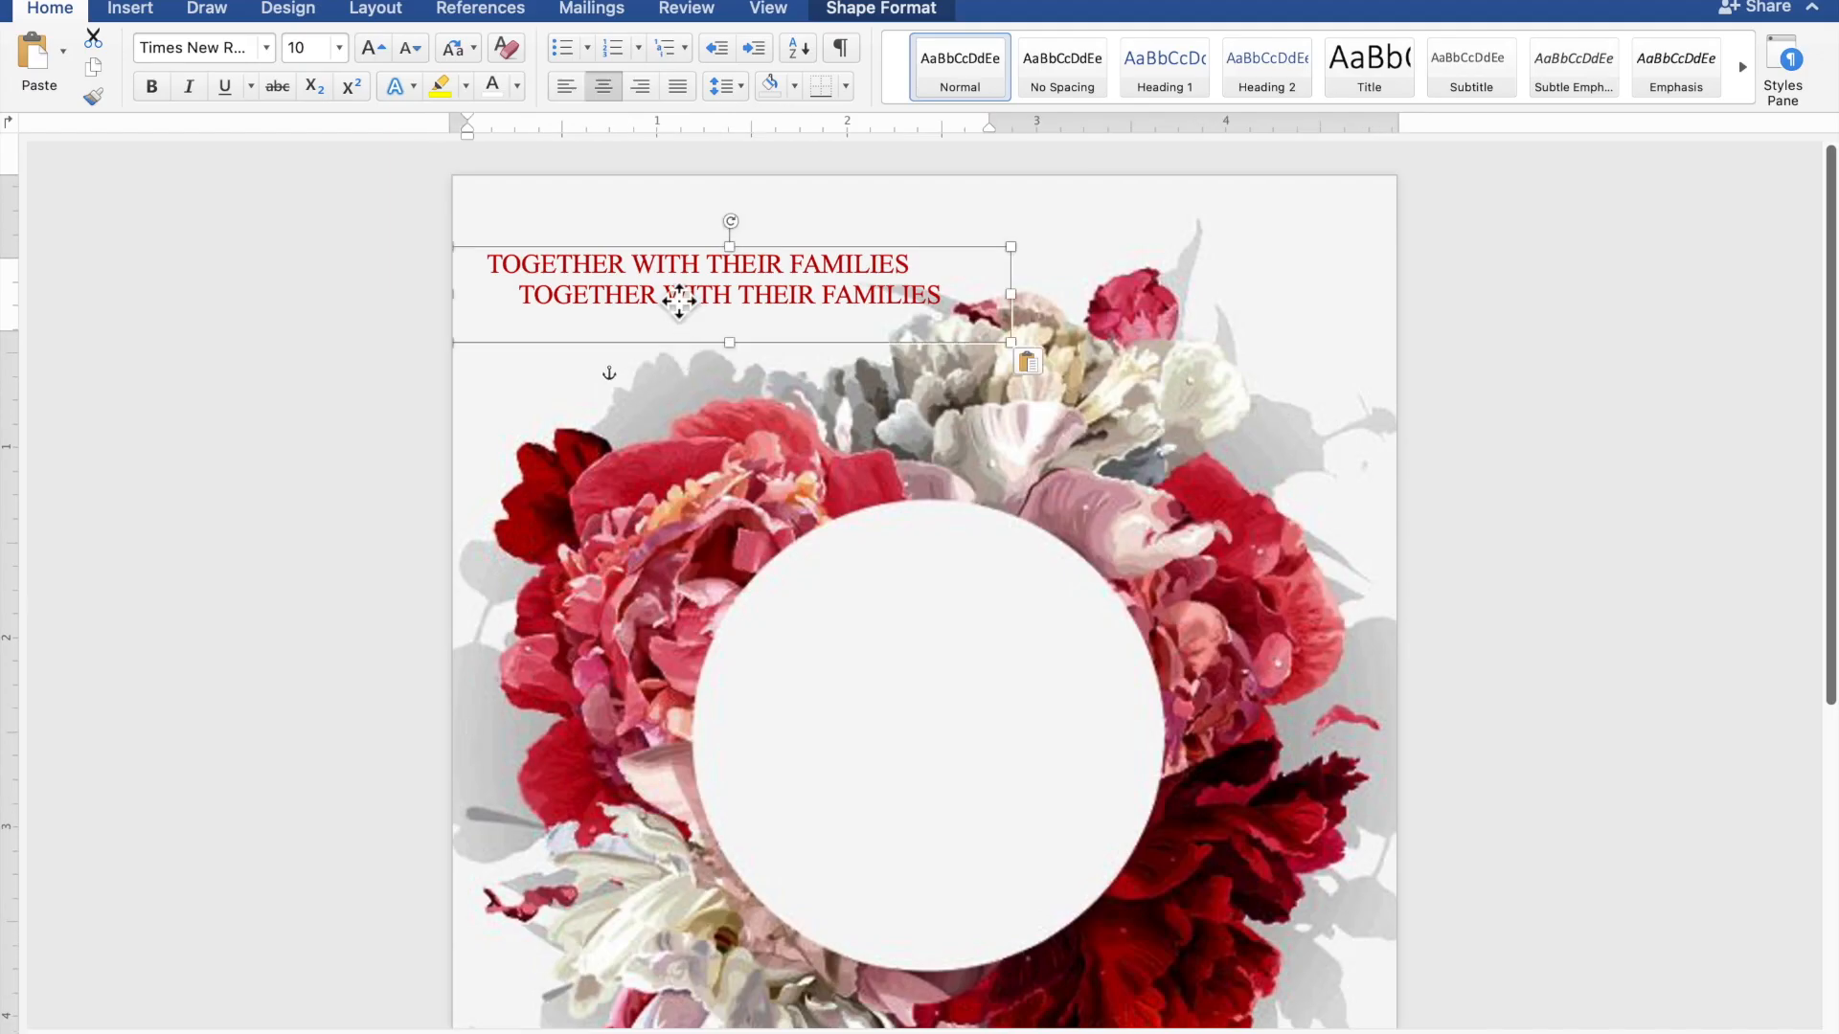
{"action": "left_click_drag", "start_coordinate": [708, 374], "coordinate": [841, 619]}
{"action": "left_click_drag", "start_coordinate": [853, 622], "coordinate": [874, 636]}
{"action": "left_click_drag", "start_coordinate": [936, 694], "coordinate": [986, 973]}
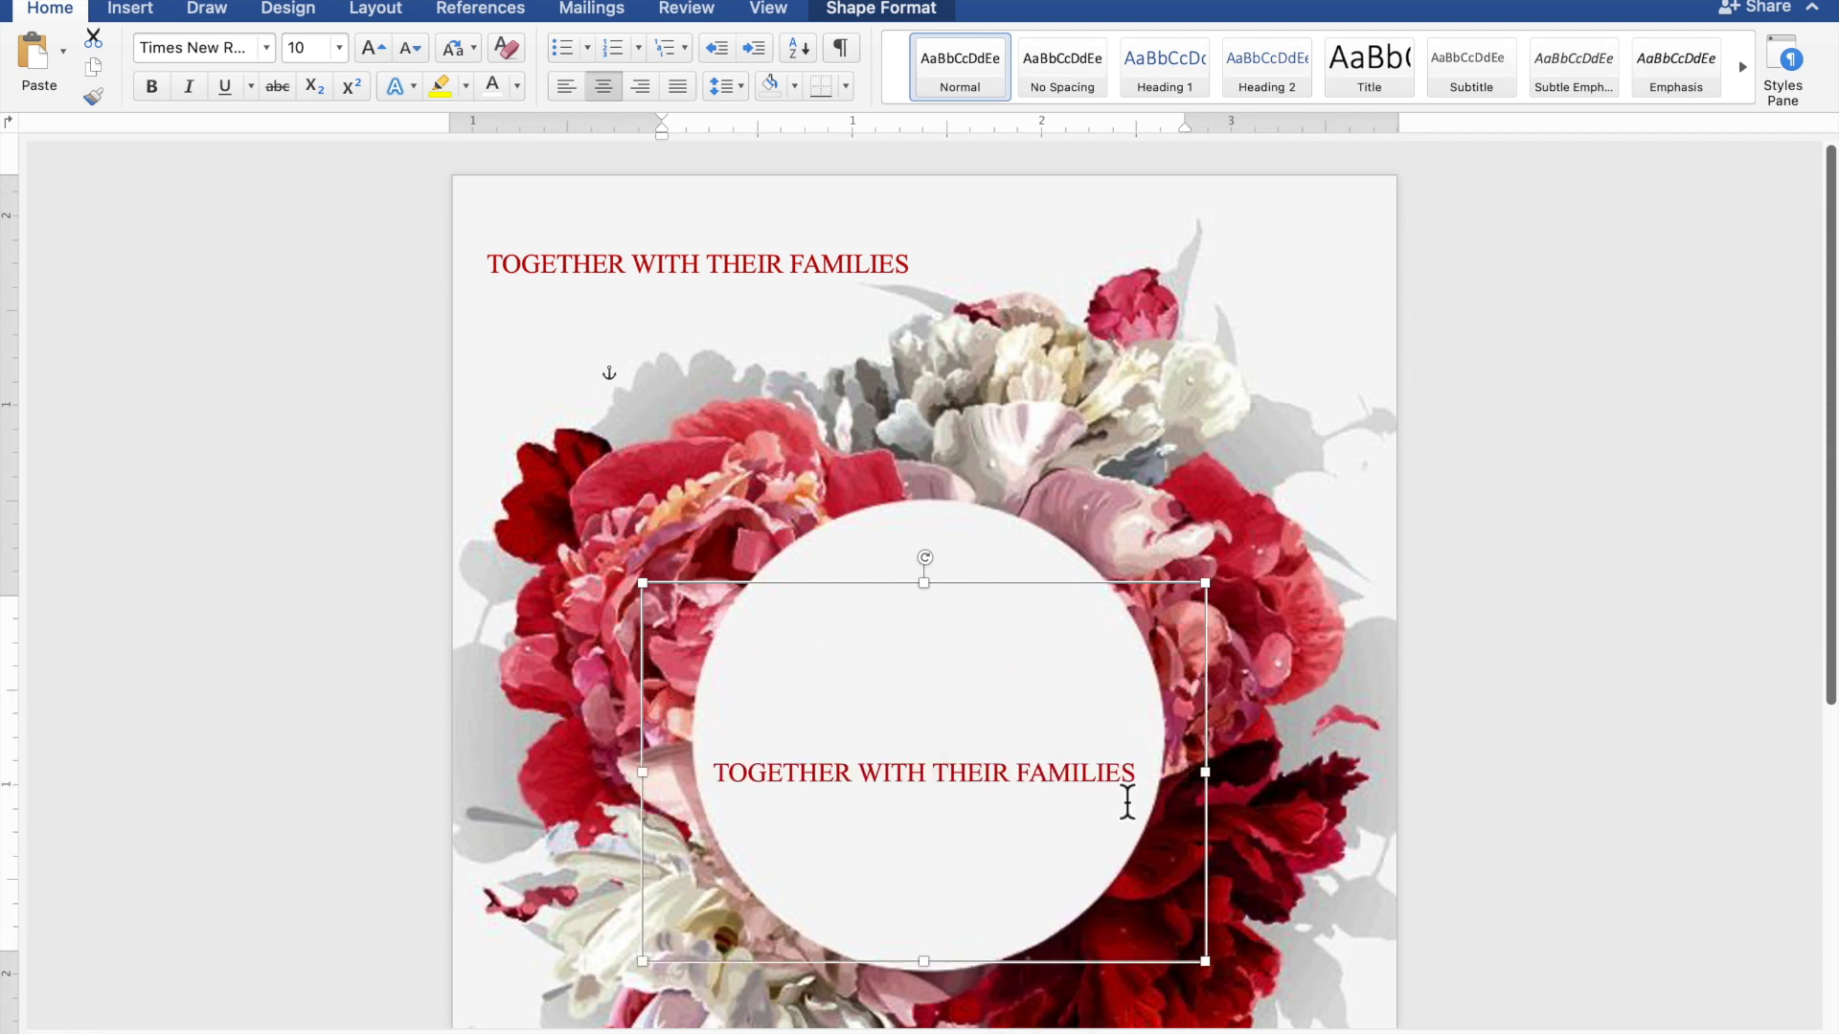
{"action": "left_click_drag", "start_coordinate": [1145, 771], "coordinate": [814, 788]}
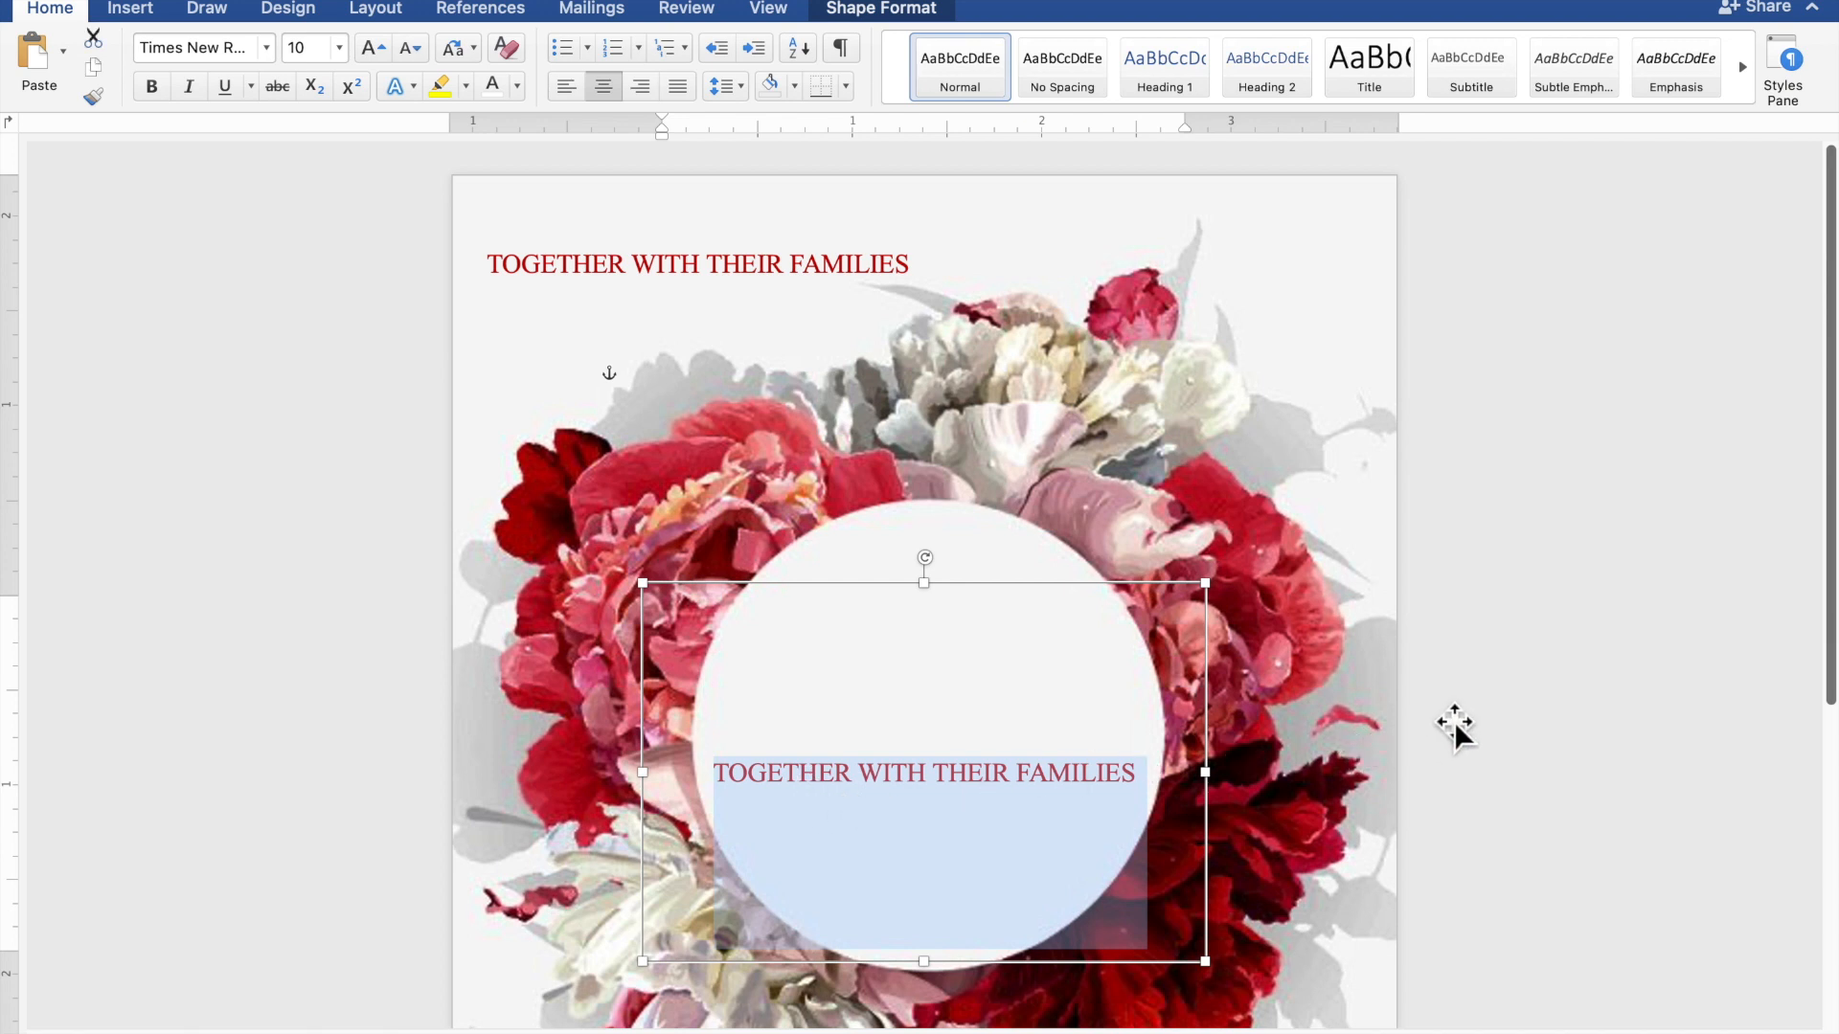
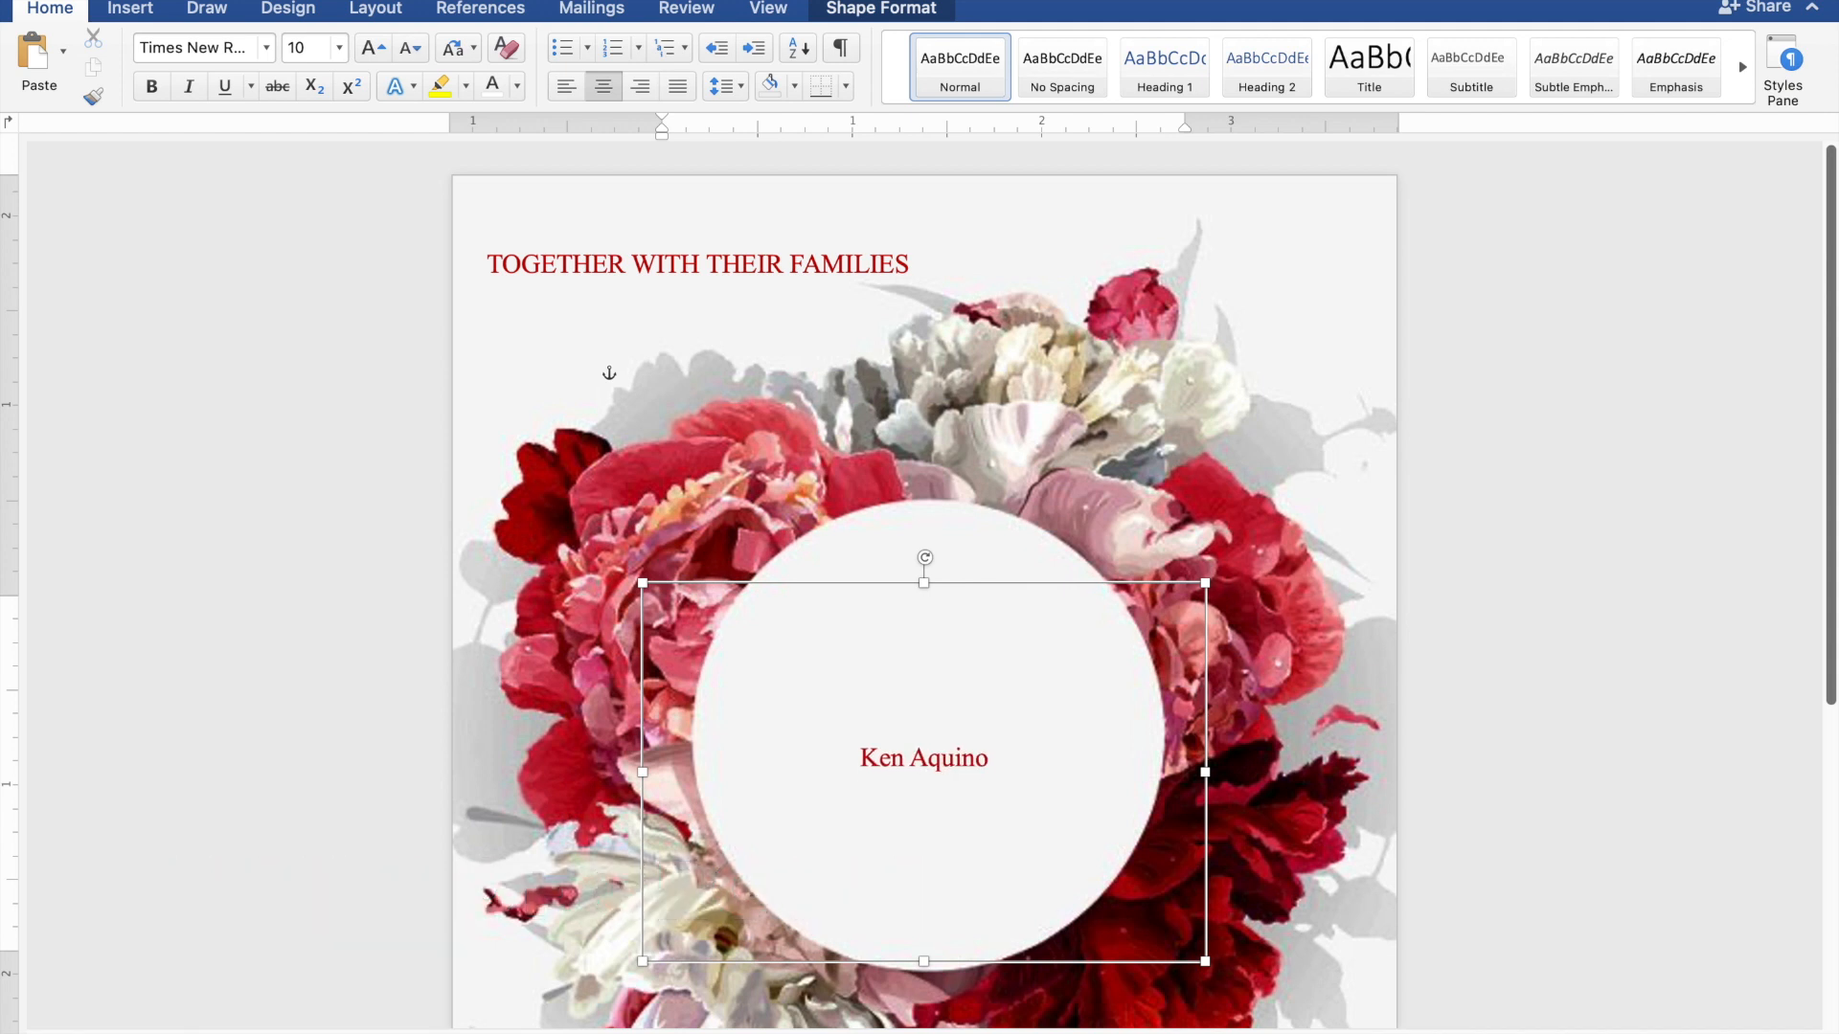
Type the groom's name, AND, and the bride's name on three lines, then select both name lines
{"action": "type", "text": "AND "}
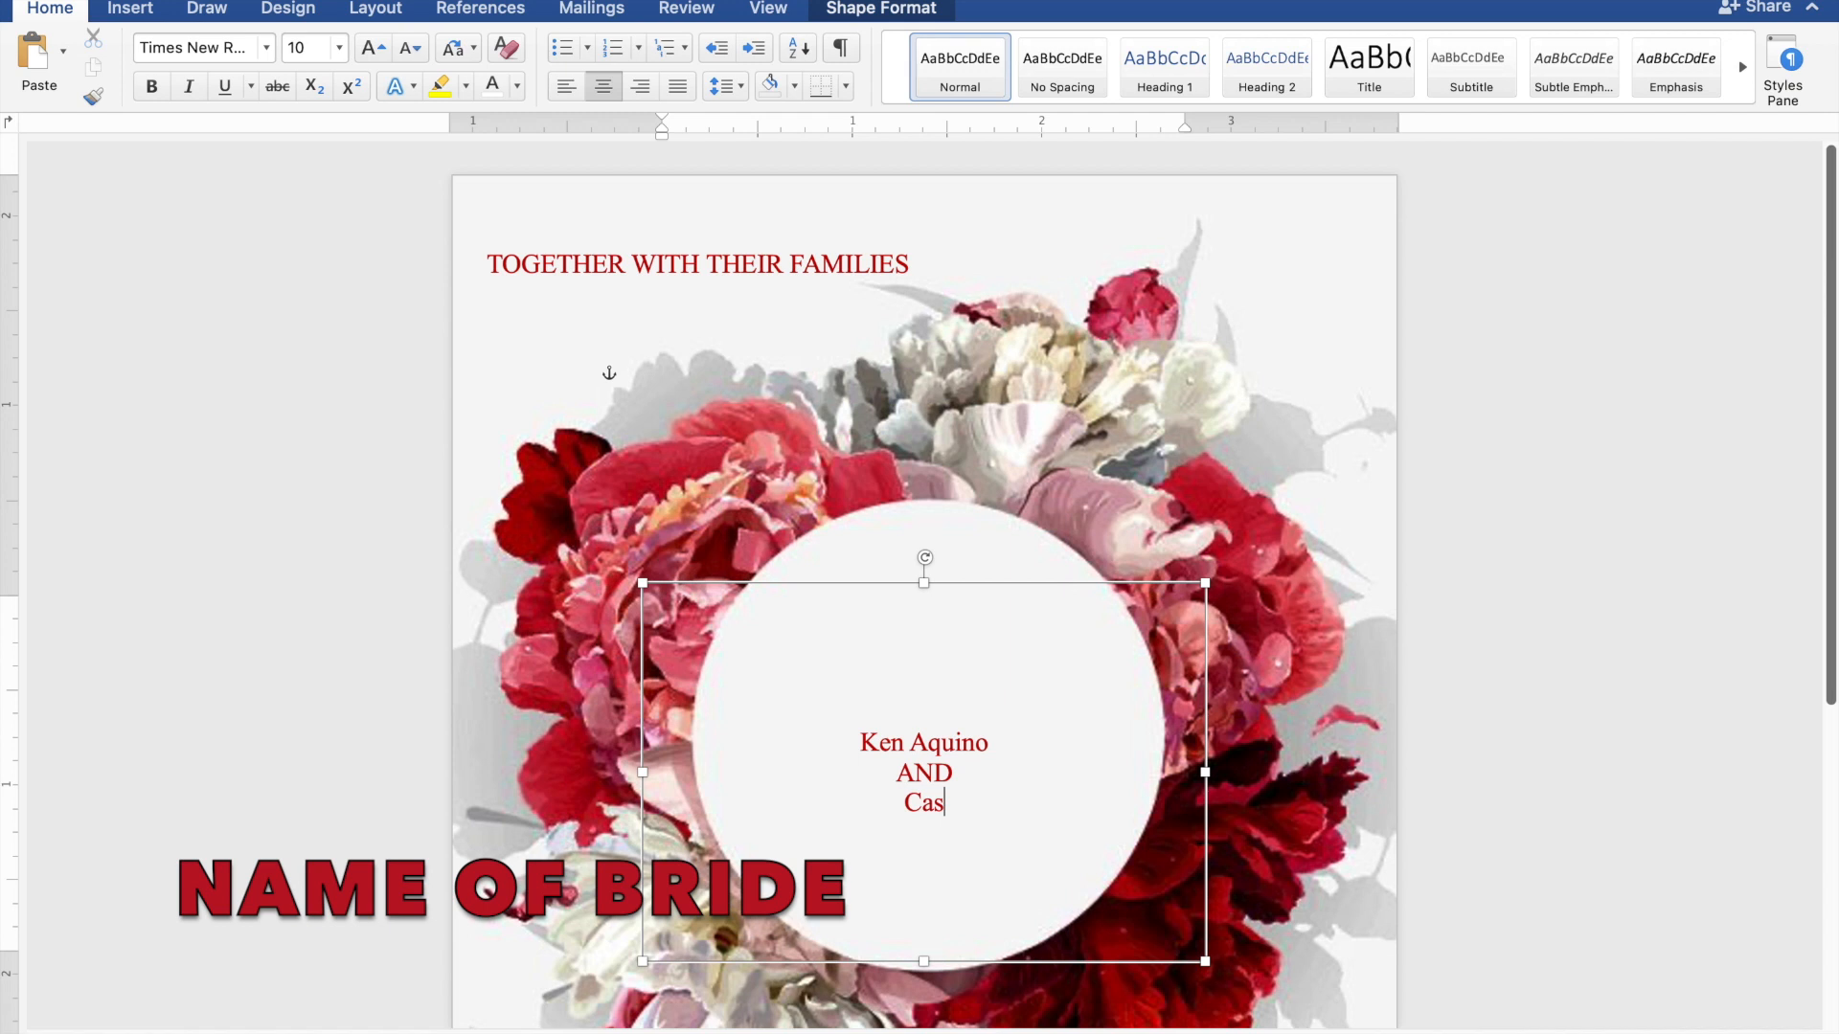
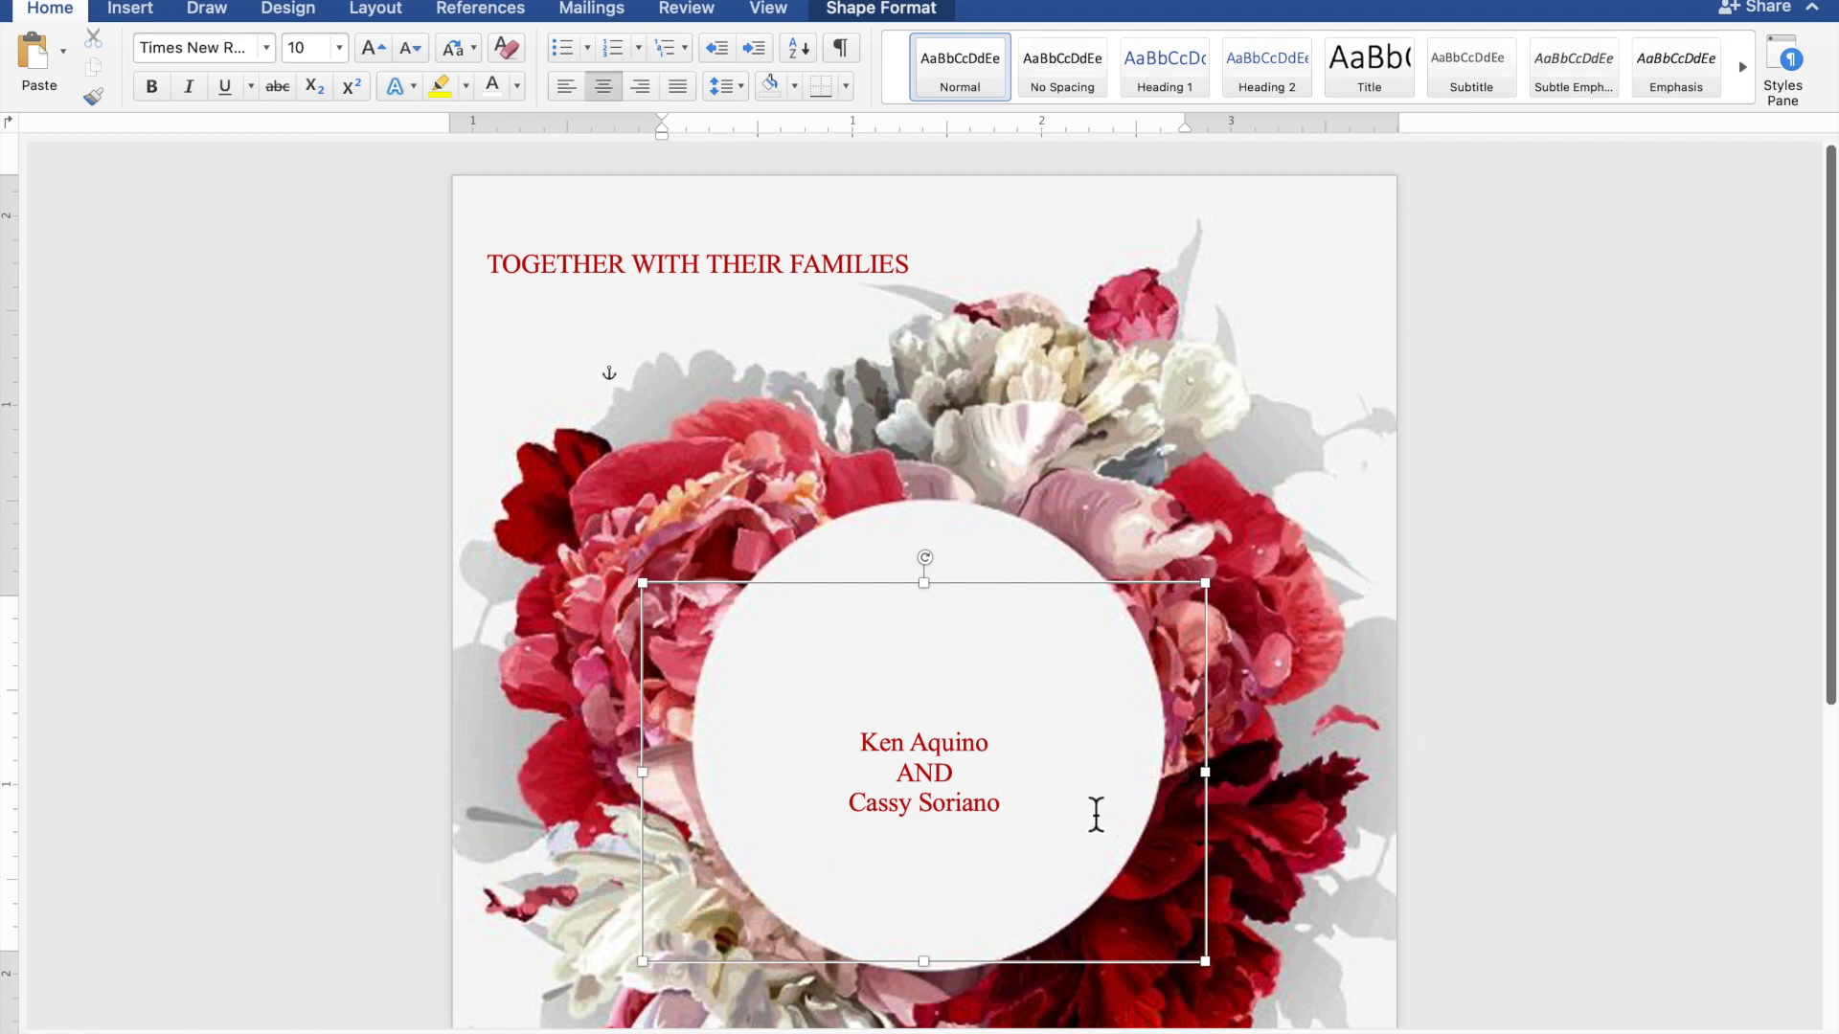
{"action": "left_click_drag", "start_coordinate": [1041, 816], "coordinate": [883, 812]}
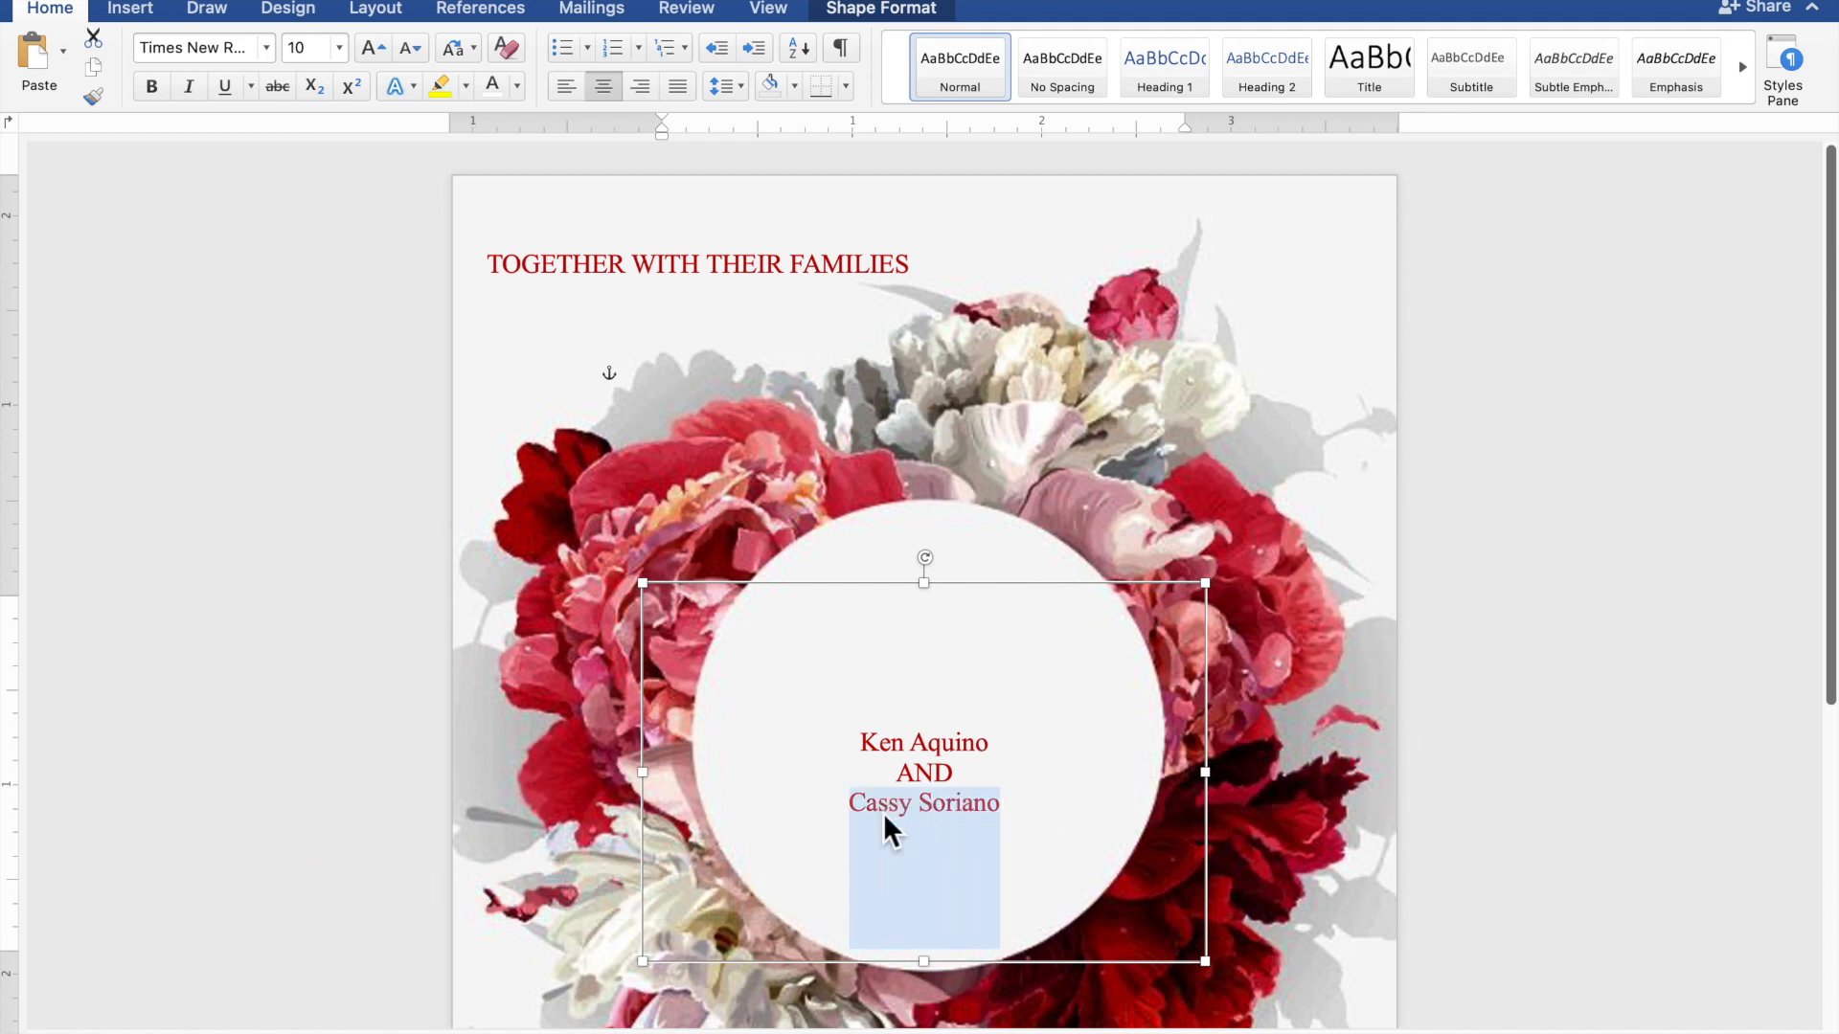
{"action": "left_click_drag", "start_coordinate": [1007, 752], "coordinate": [870, 756]}
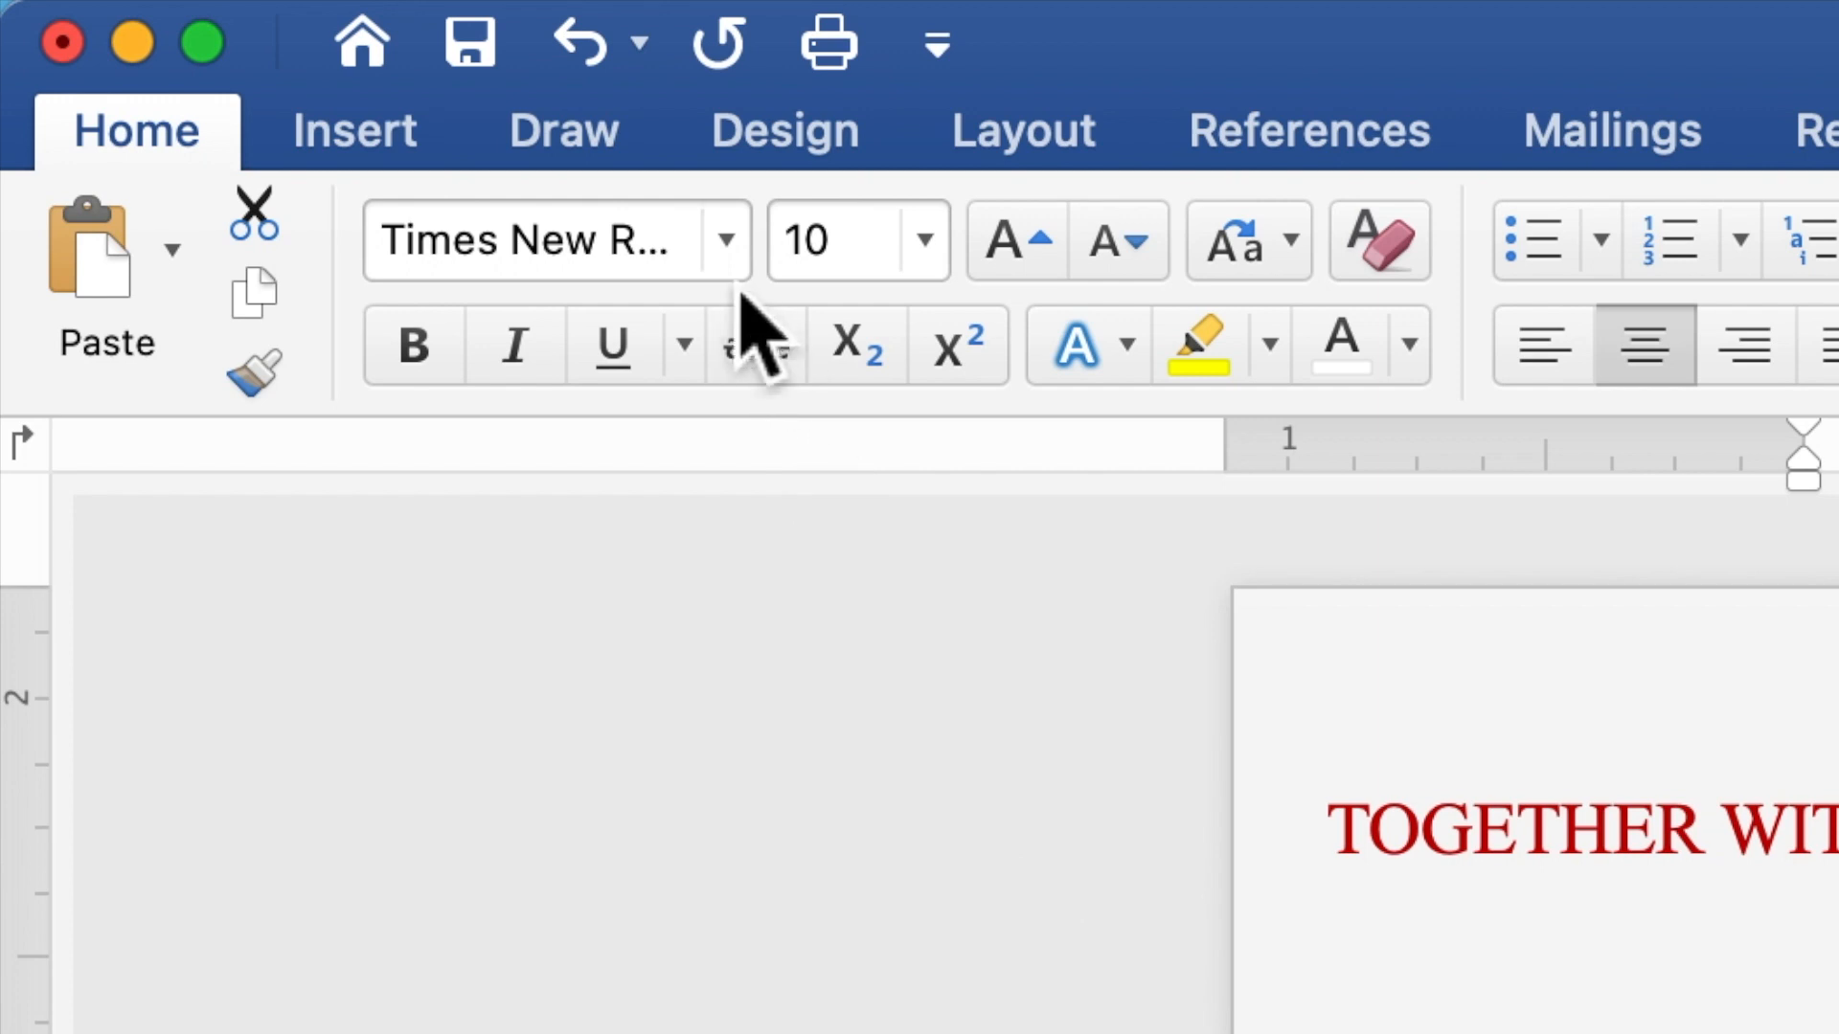
Set both names to Edwardian Script ITC at 35 pt and nudge the text box up slightly
{"action": "left_click", "coordinate": [727, 241]}
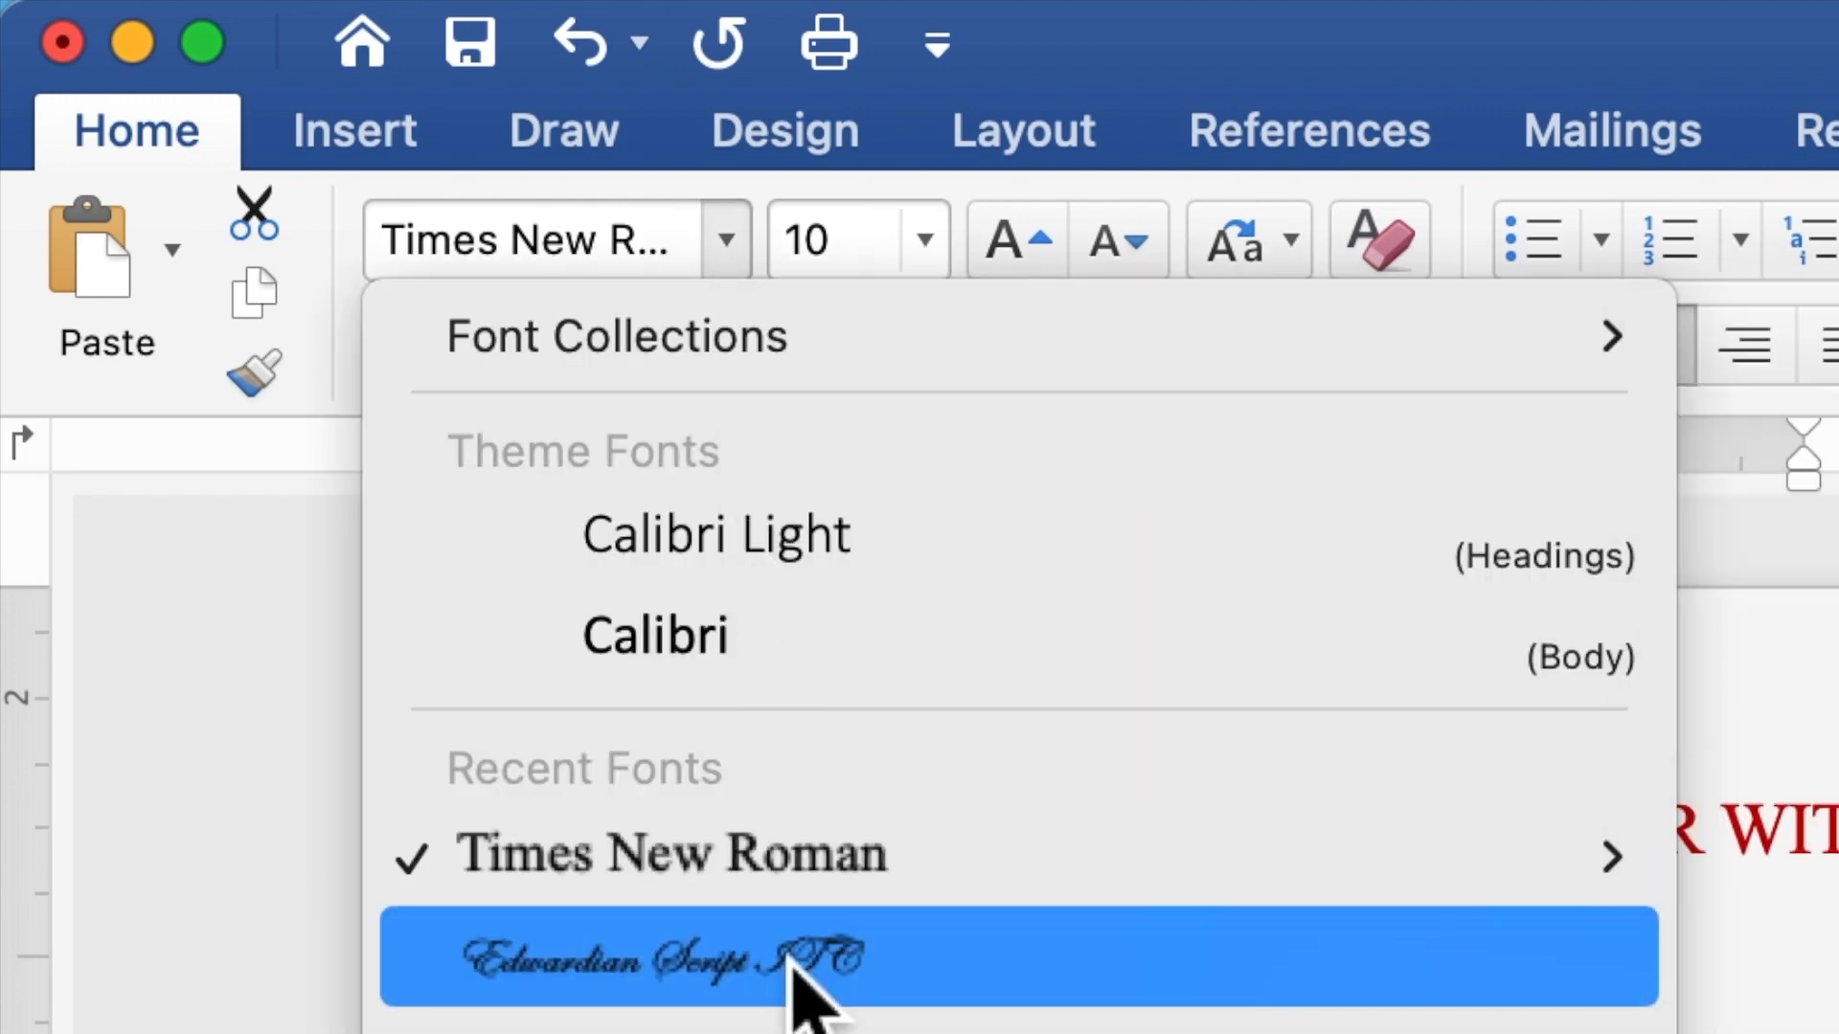
{"action": "left_click", "coordinate": [802, 986]}
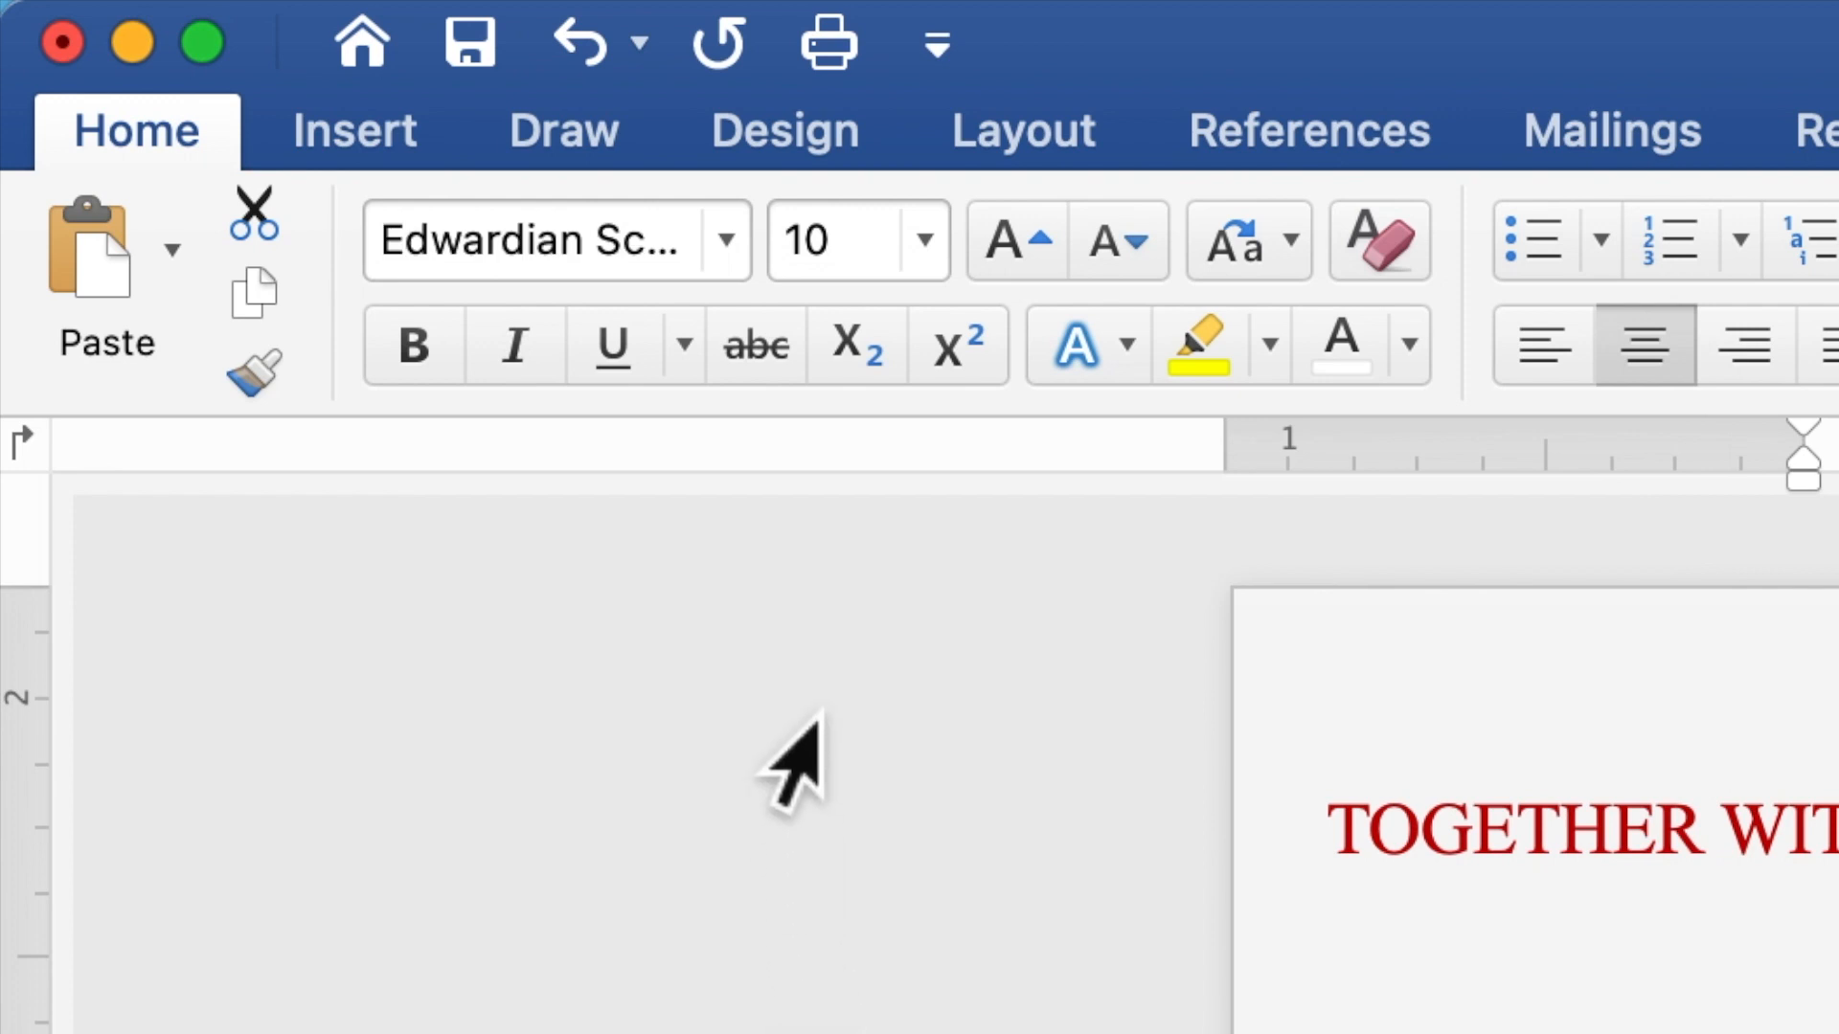
{"action": "left_click_drag", "start_coordinate": [857, 247], "coordinate": [792, 254]}
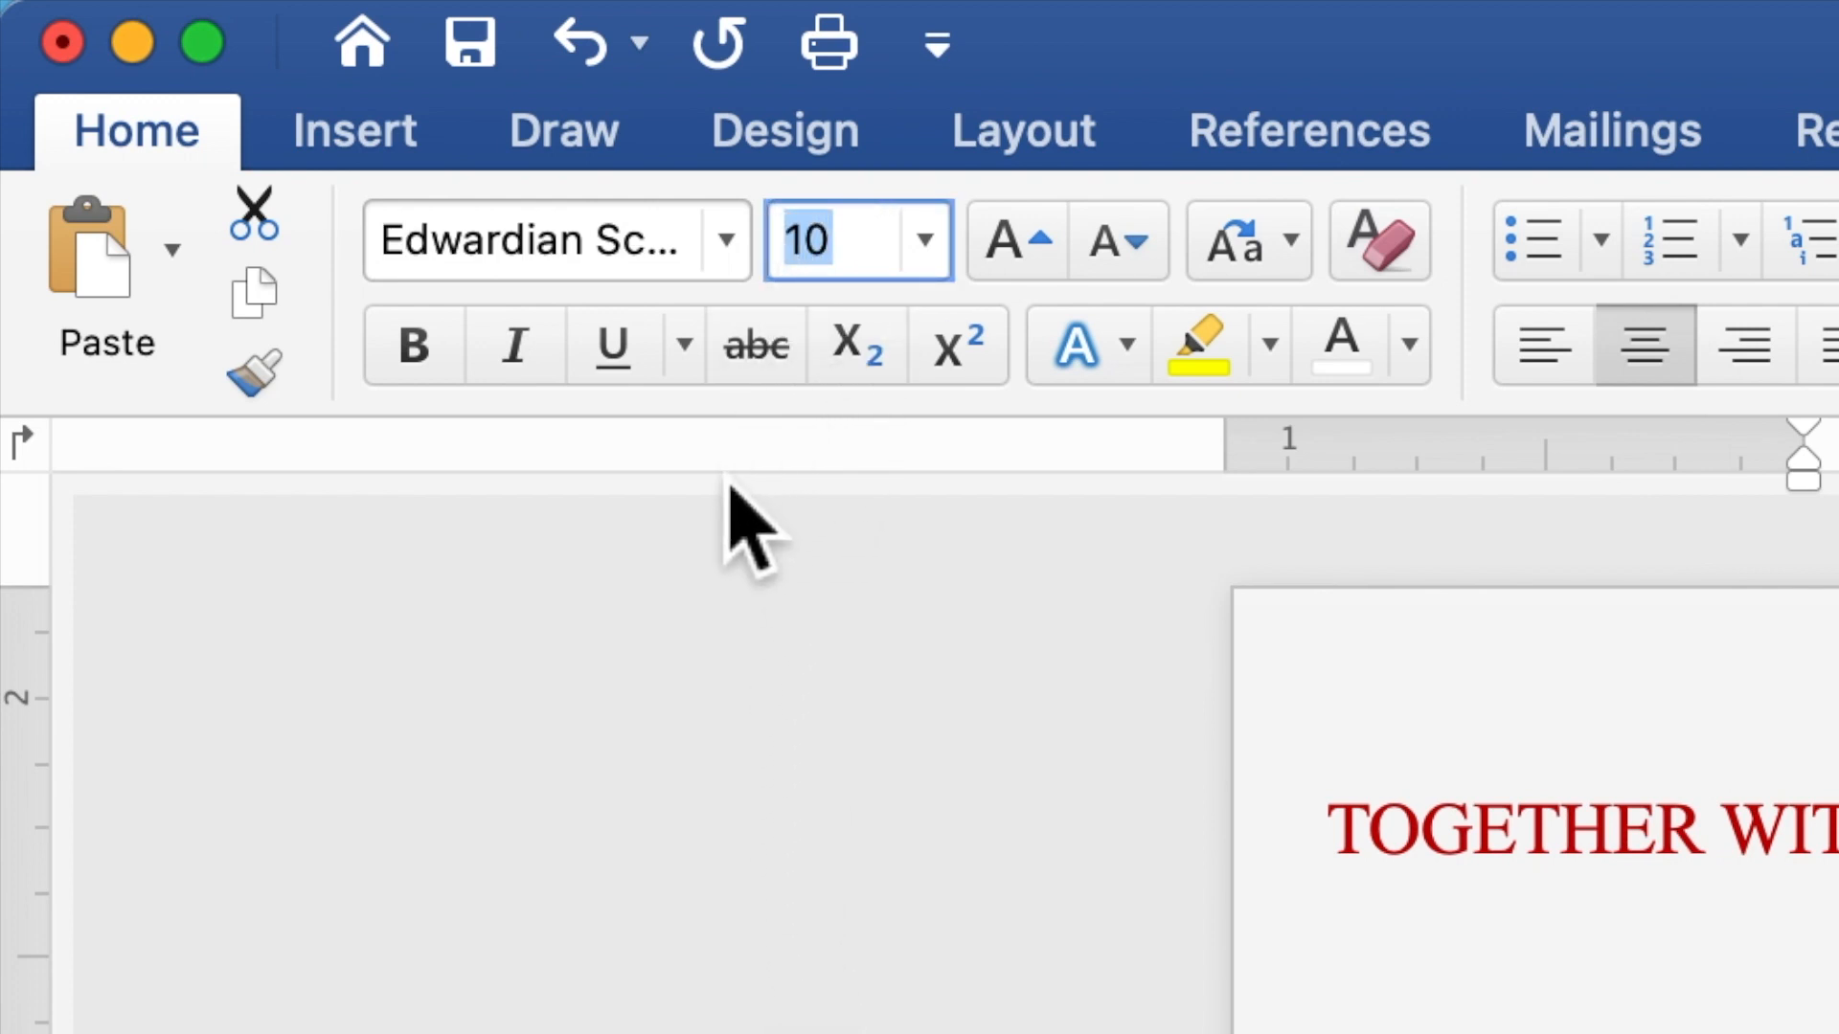
{"action": "type", "text": "35"}
{"action": "key", "text": "Return"}
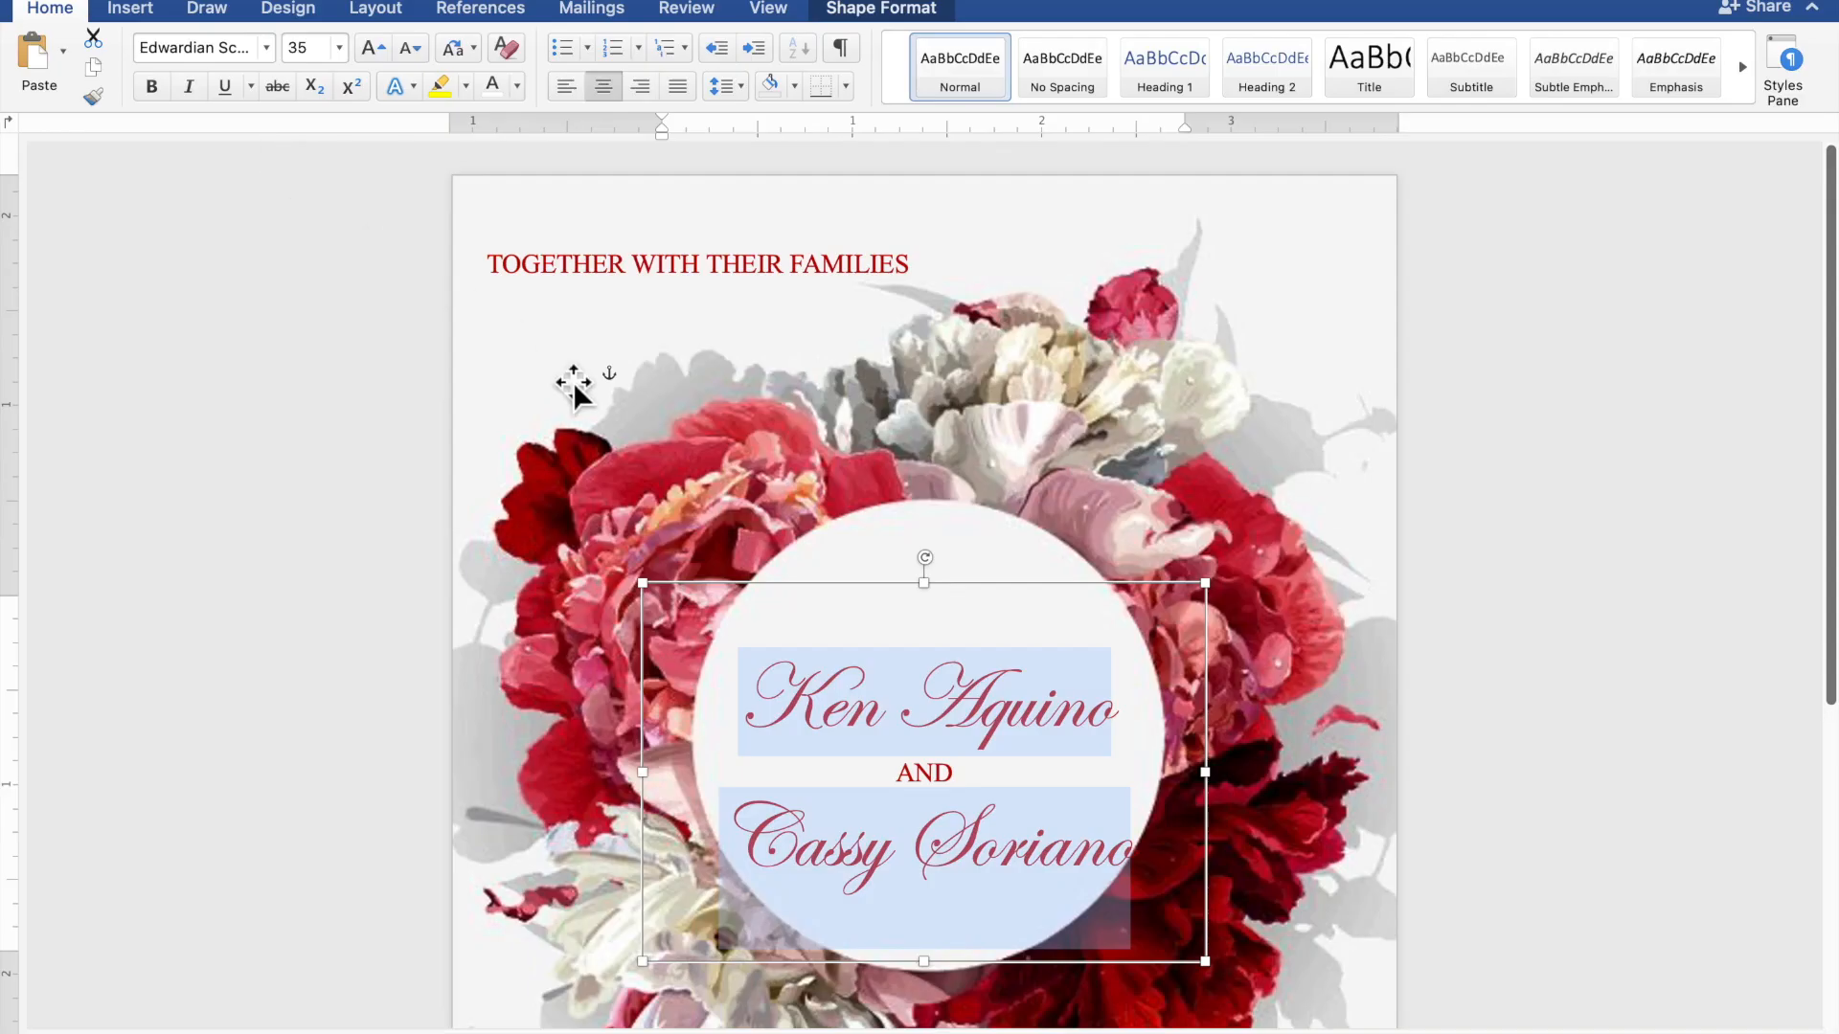
{"action": "left_click_drag", "start_coordinate": [1001, 603], "coordinate": [1002, 570]}
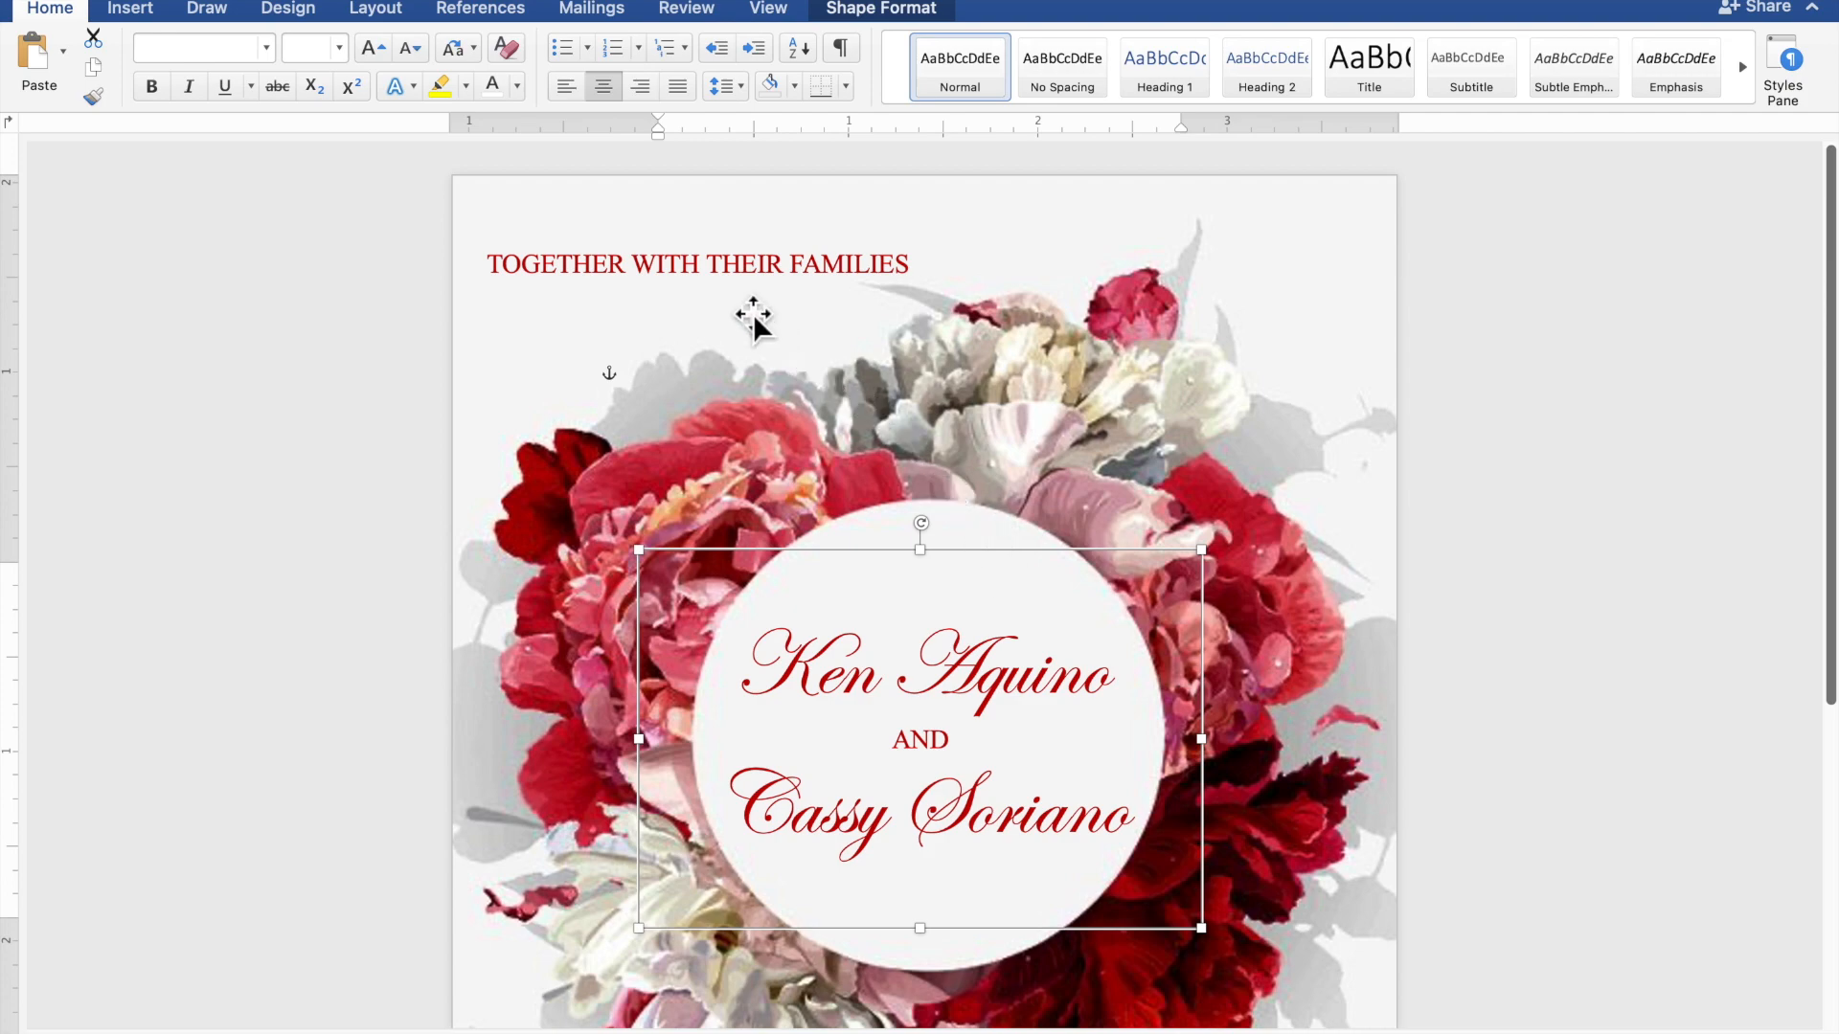
Duplicate the TOGETHER WITH THEIR FAMILIES text box with copy and paste
{"action": "left_click", "coordinate": [719, 283]}
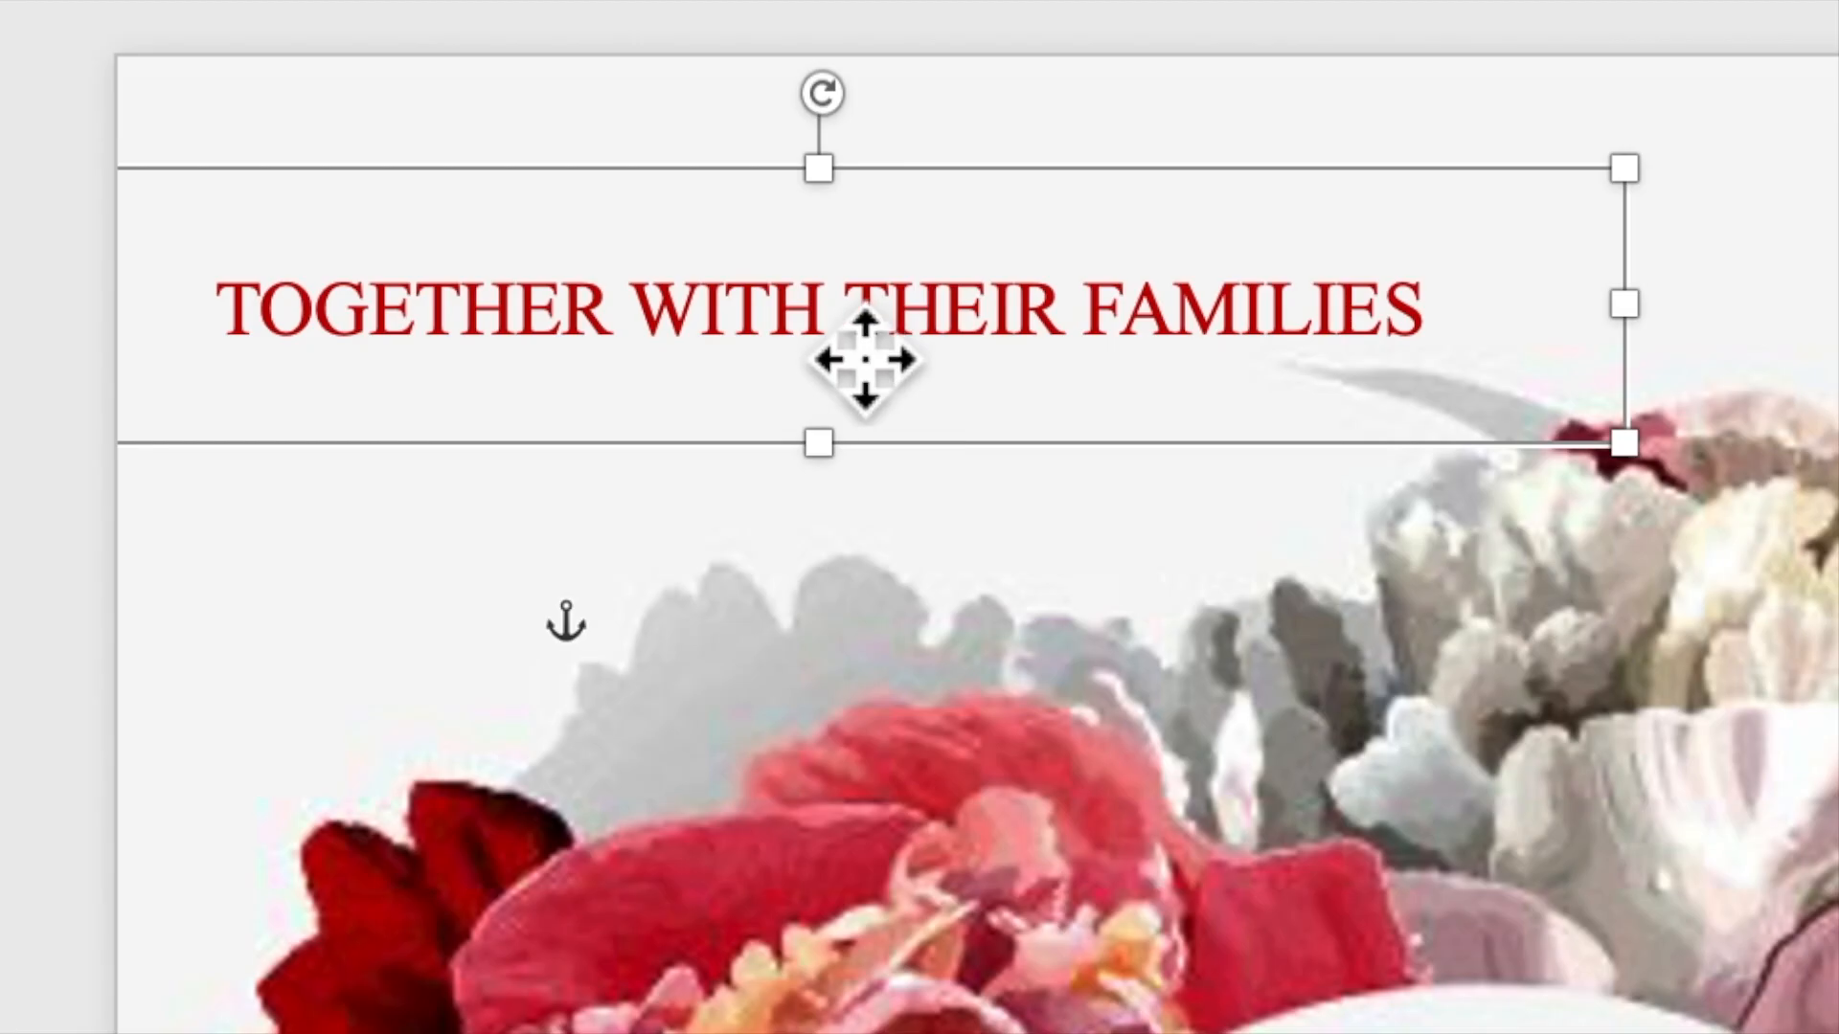
{"action": "right_click", "coordinate": [865, 359]}
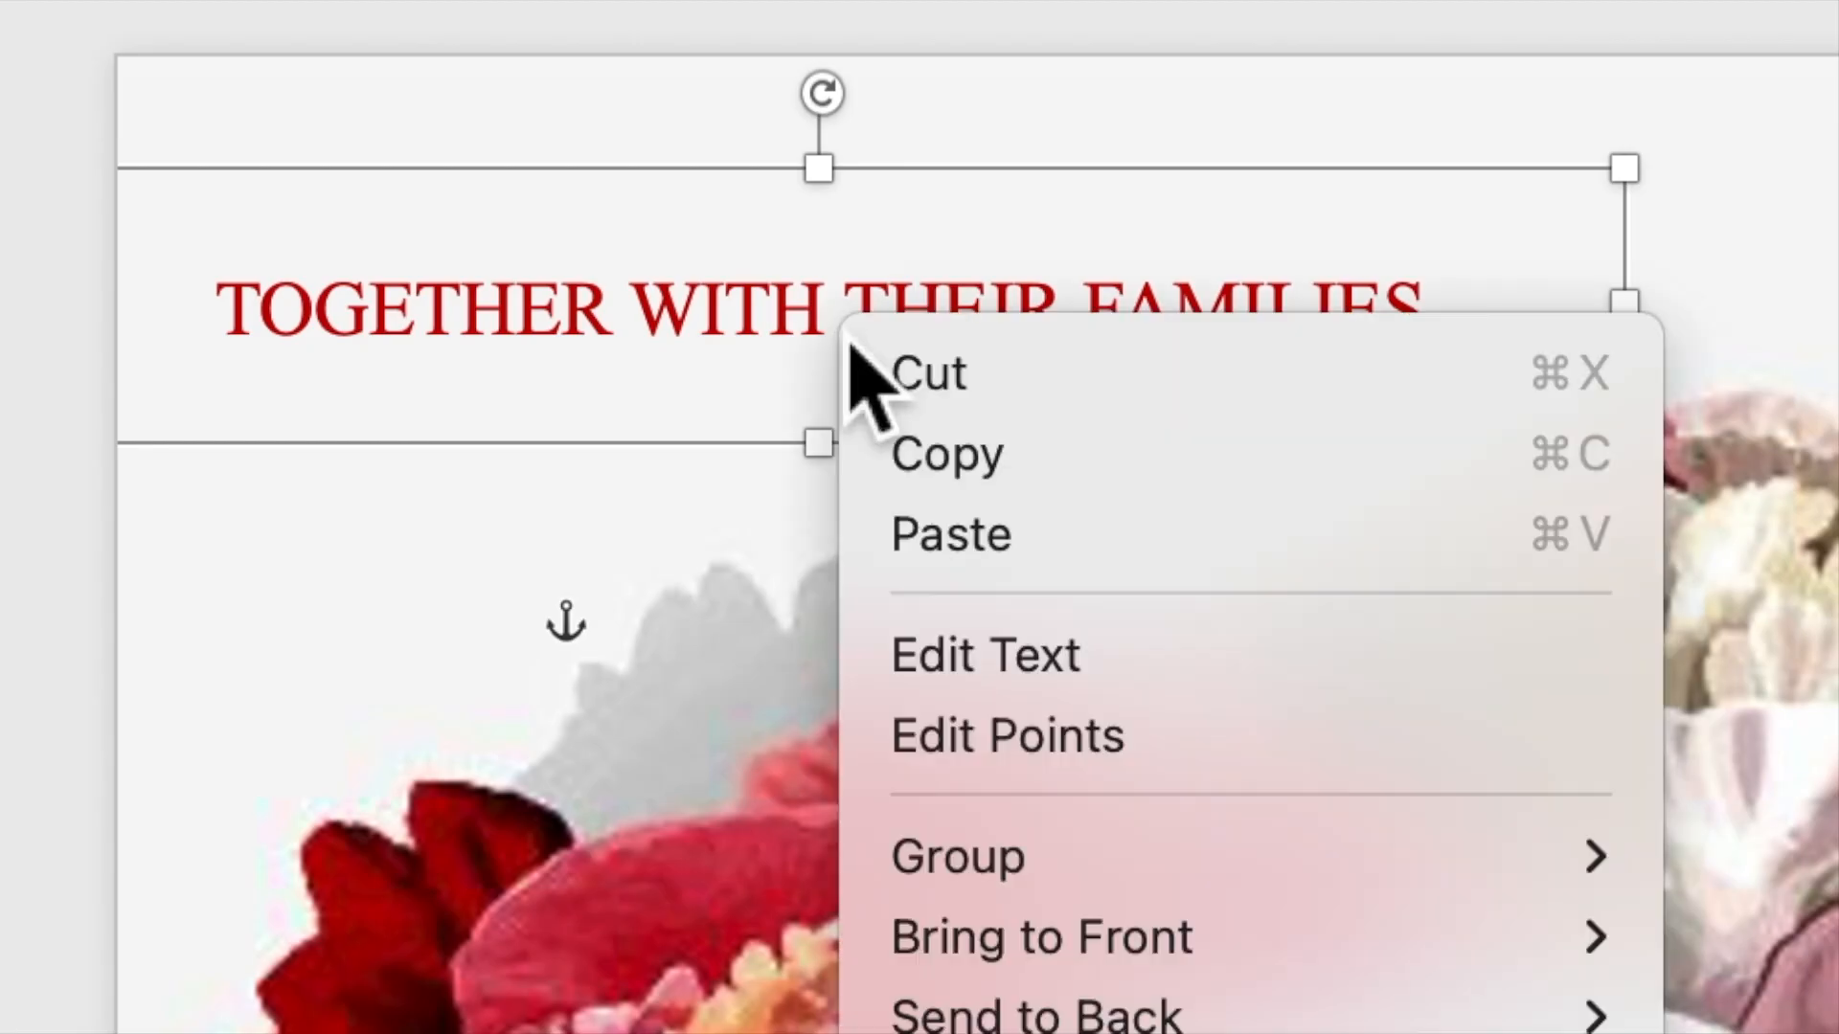
{"action": "left_click", "coordinate": [931, 457]}
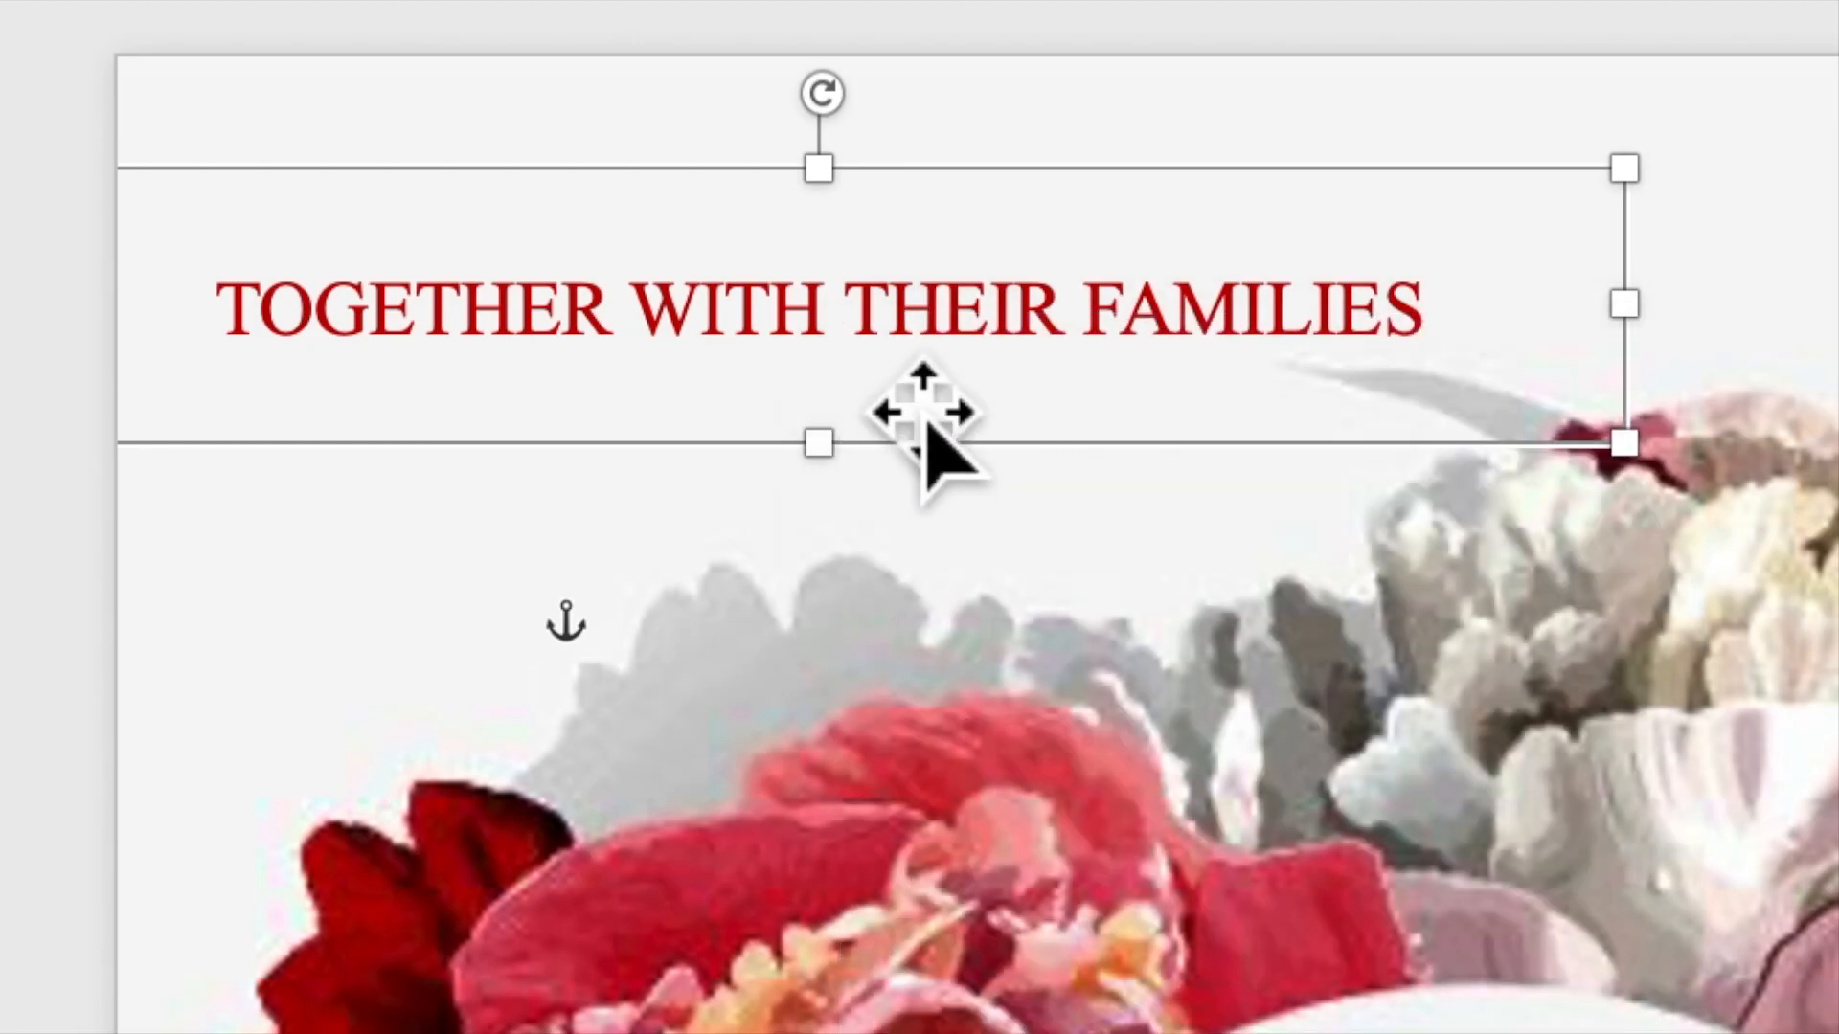
{"action": "right_click", "coordinate": [865, 321]}
{"action": "left_click", "coordinate": [948, 512]}
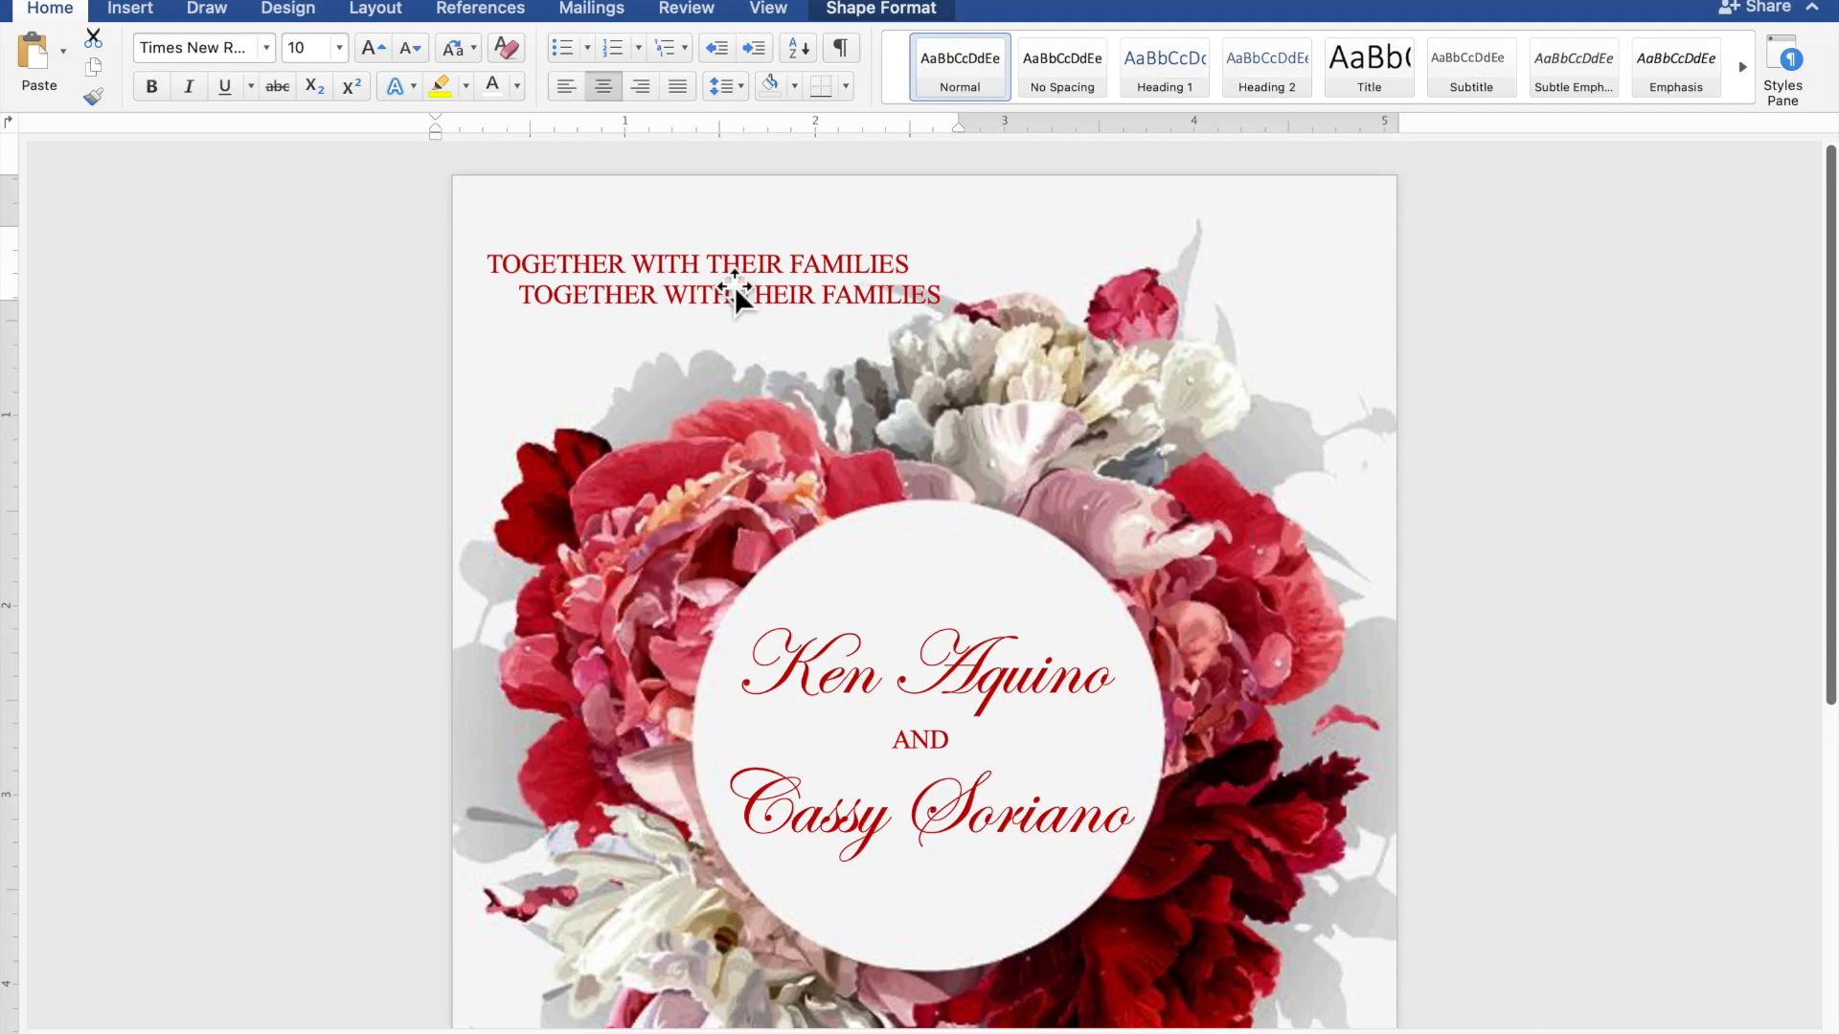
Move the copy below the flower wreath, enlarge it to about 3.69 × 1.63 inches, and select its text
{"action": "left_click_drag", "start_coordinate": [734, 285], "coordinate": [963, 1023]}
{"action": "left_click_drag", "start_coordinate": [969, 556], "coordinate": [854, 734]}
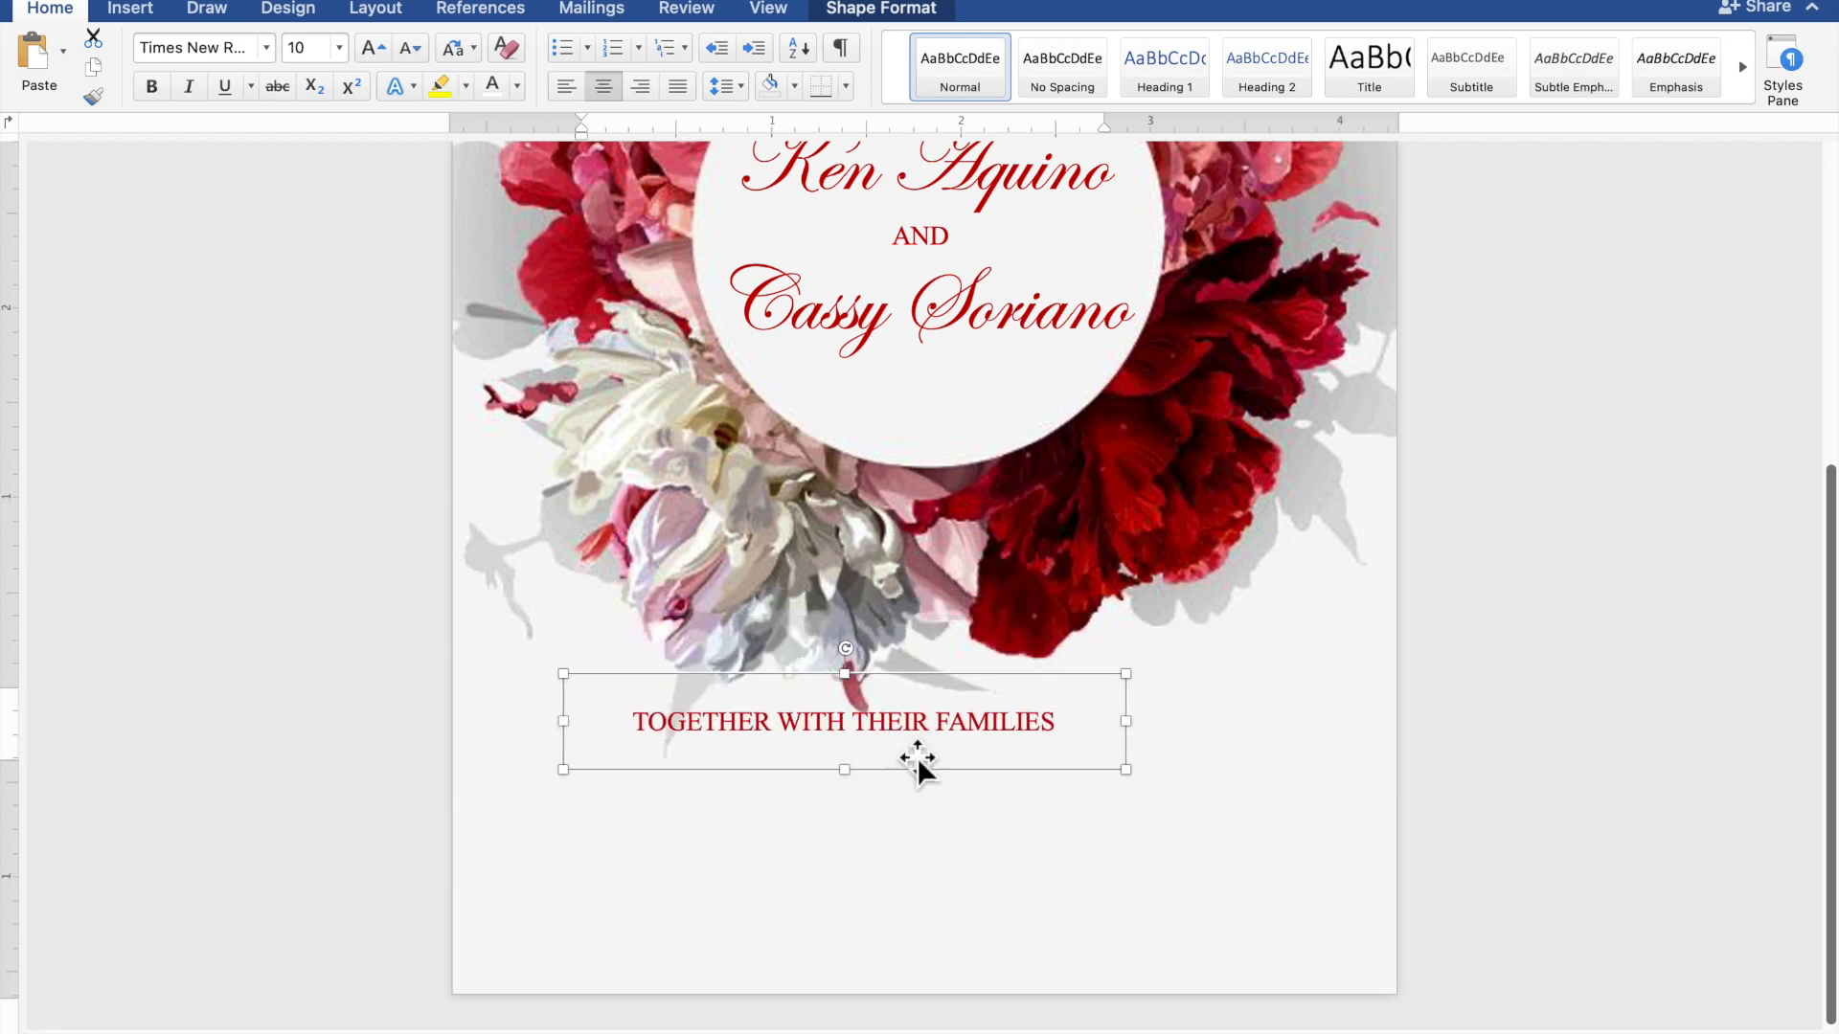
{"action": "left_click_drag", "start_coordinate": [1126, 770], "coordinate": [1289, 987]}
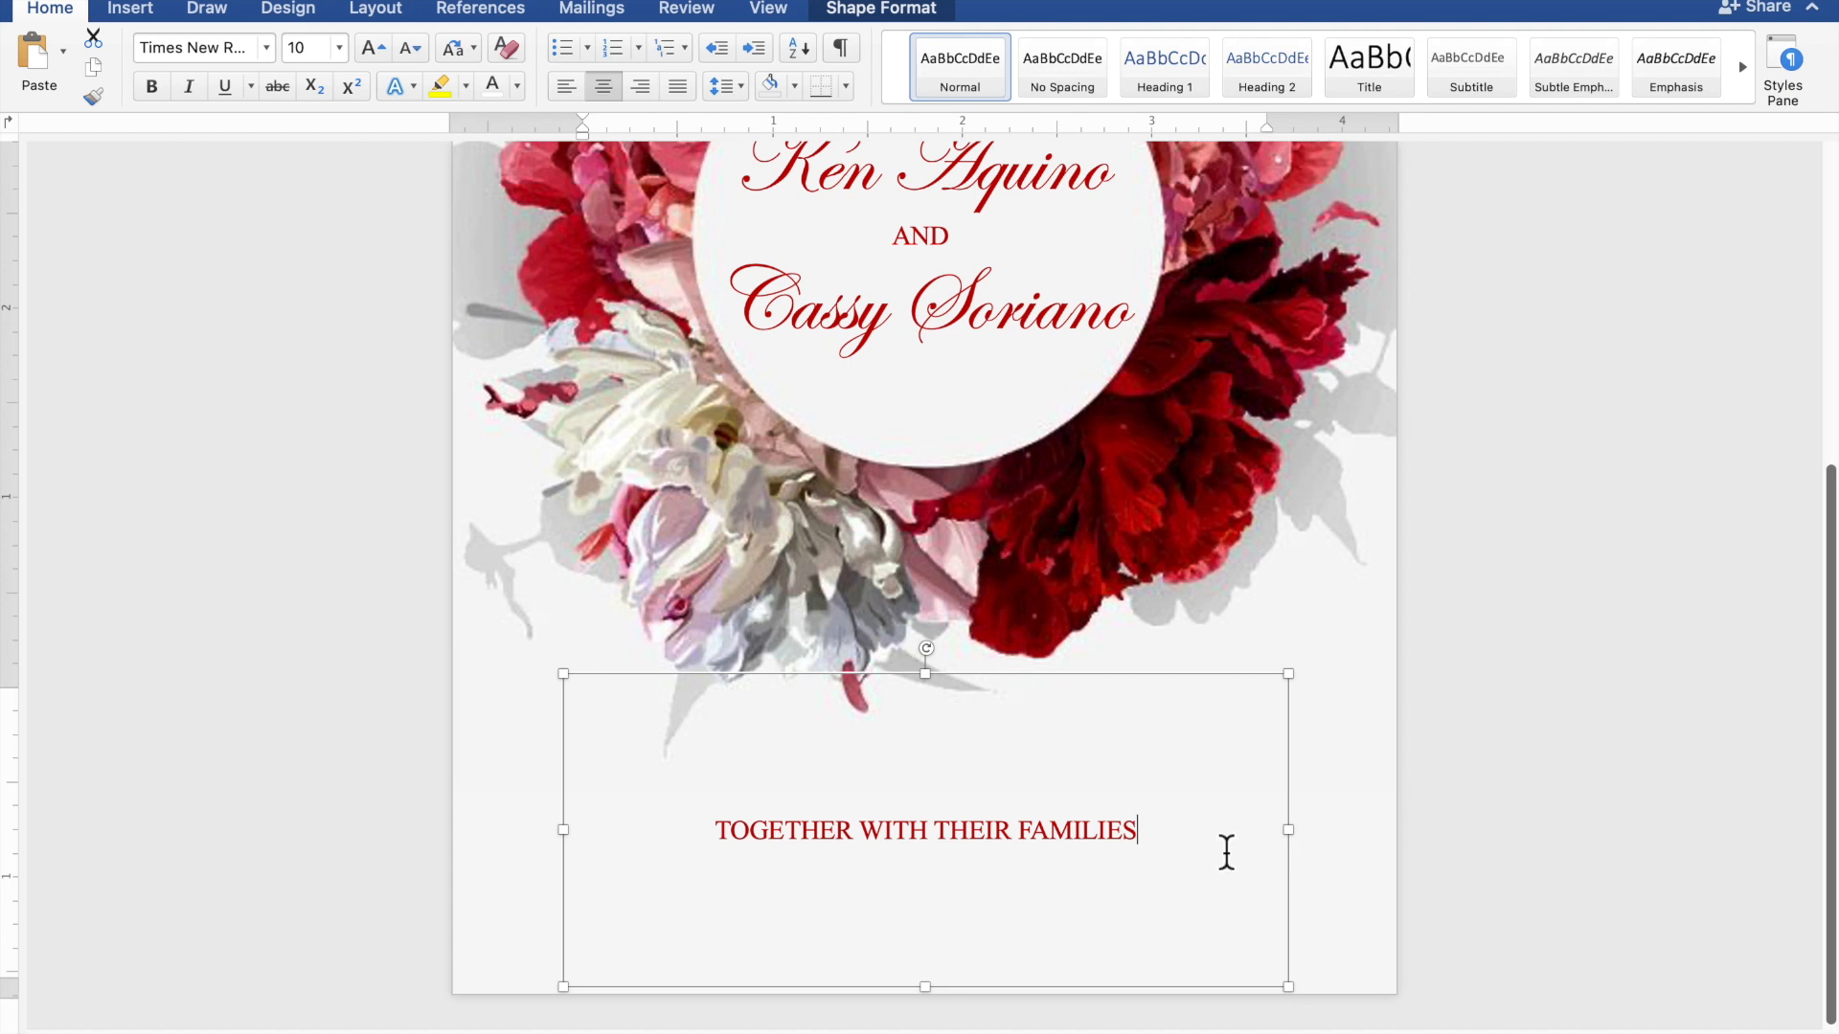
{"action": "left_click_drag", "start_coordinate": [1203, 850], "coordinate": [812, 843]}
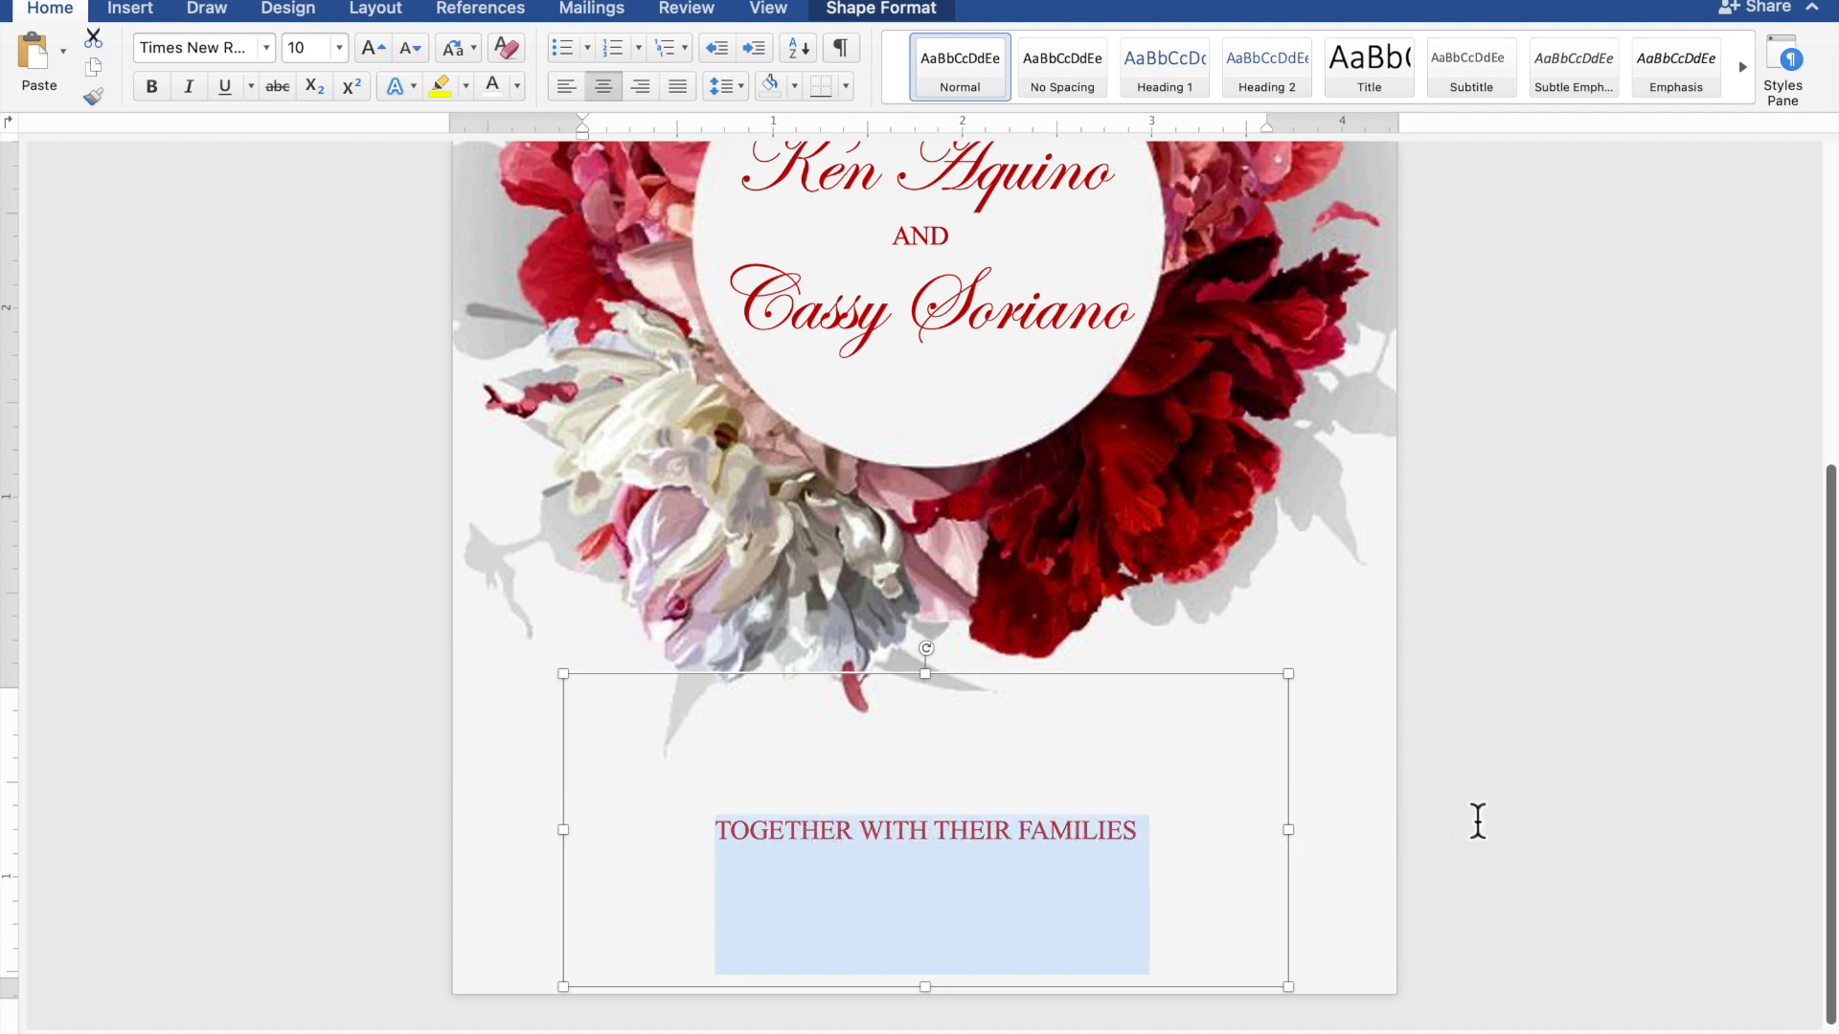
Type 'REQUEST THE PLEASURE OF YOUR PRESENCE' and 'AS THEY JOYFULLY UNITE IN MARRIAGE' on separate lines
{"action": "type", "text": "R"}
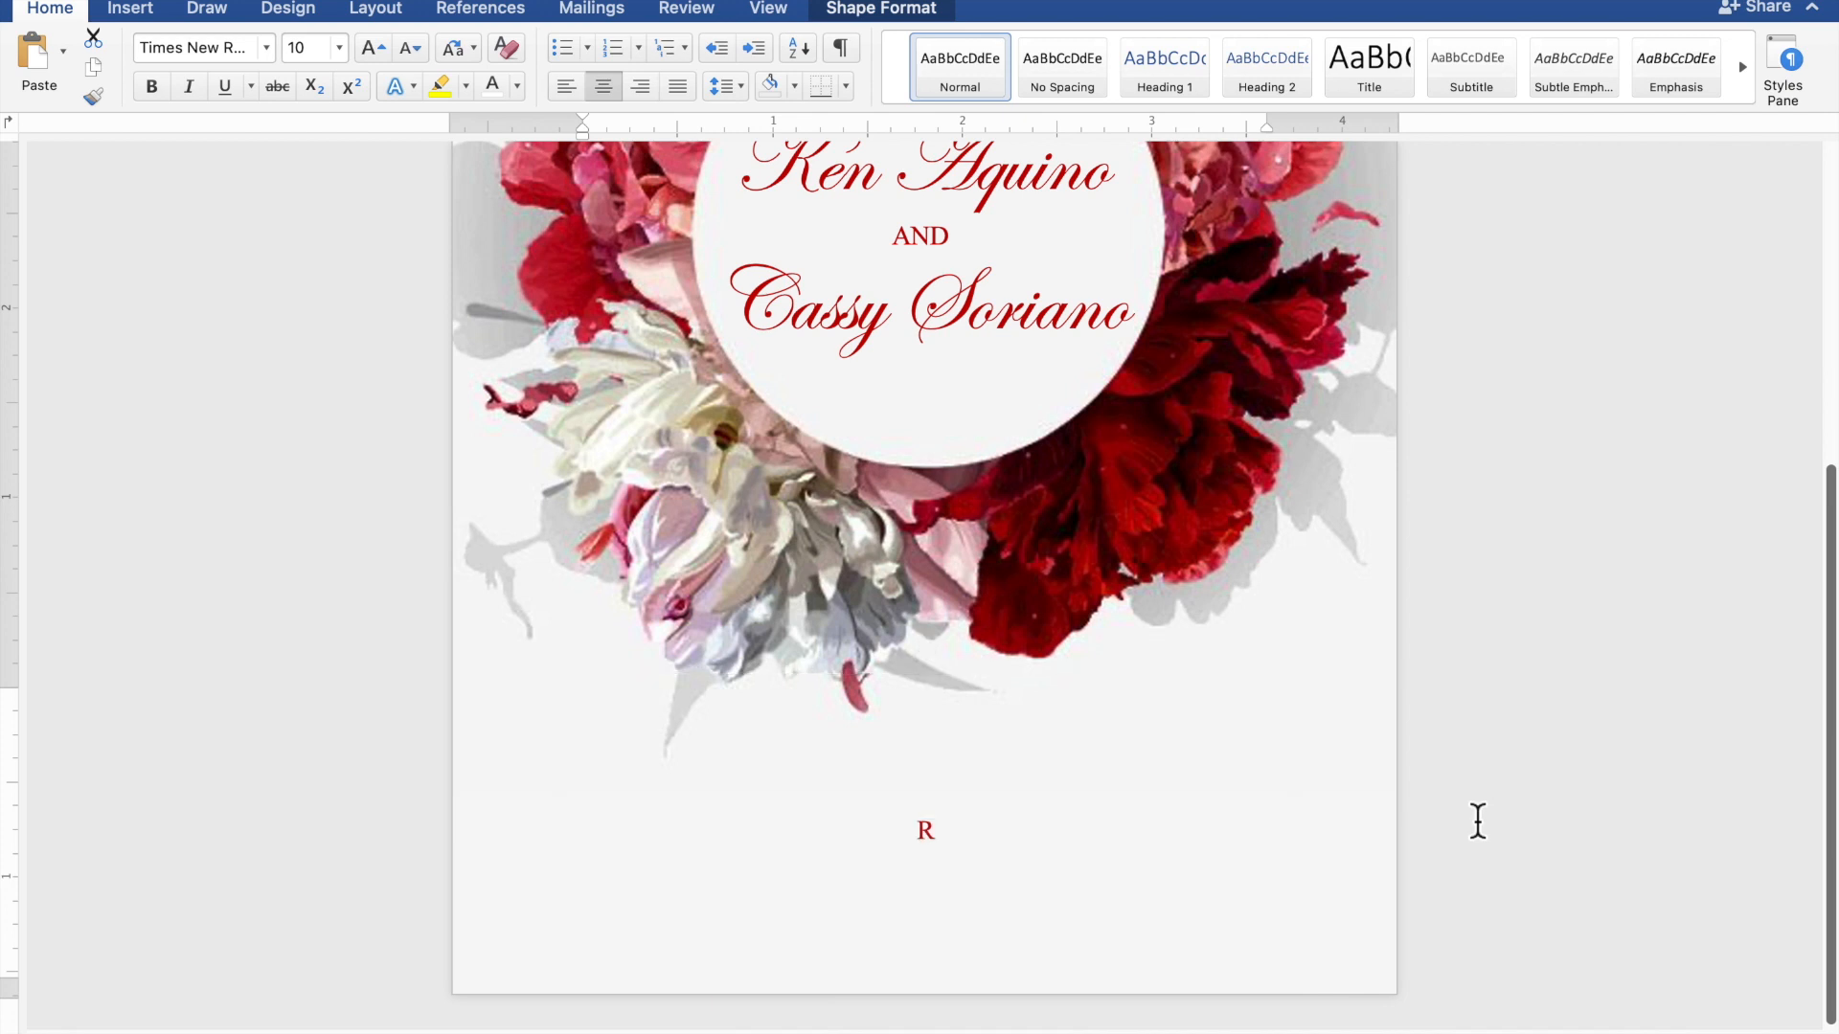
{"action": "type", "text": "EQU"}
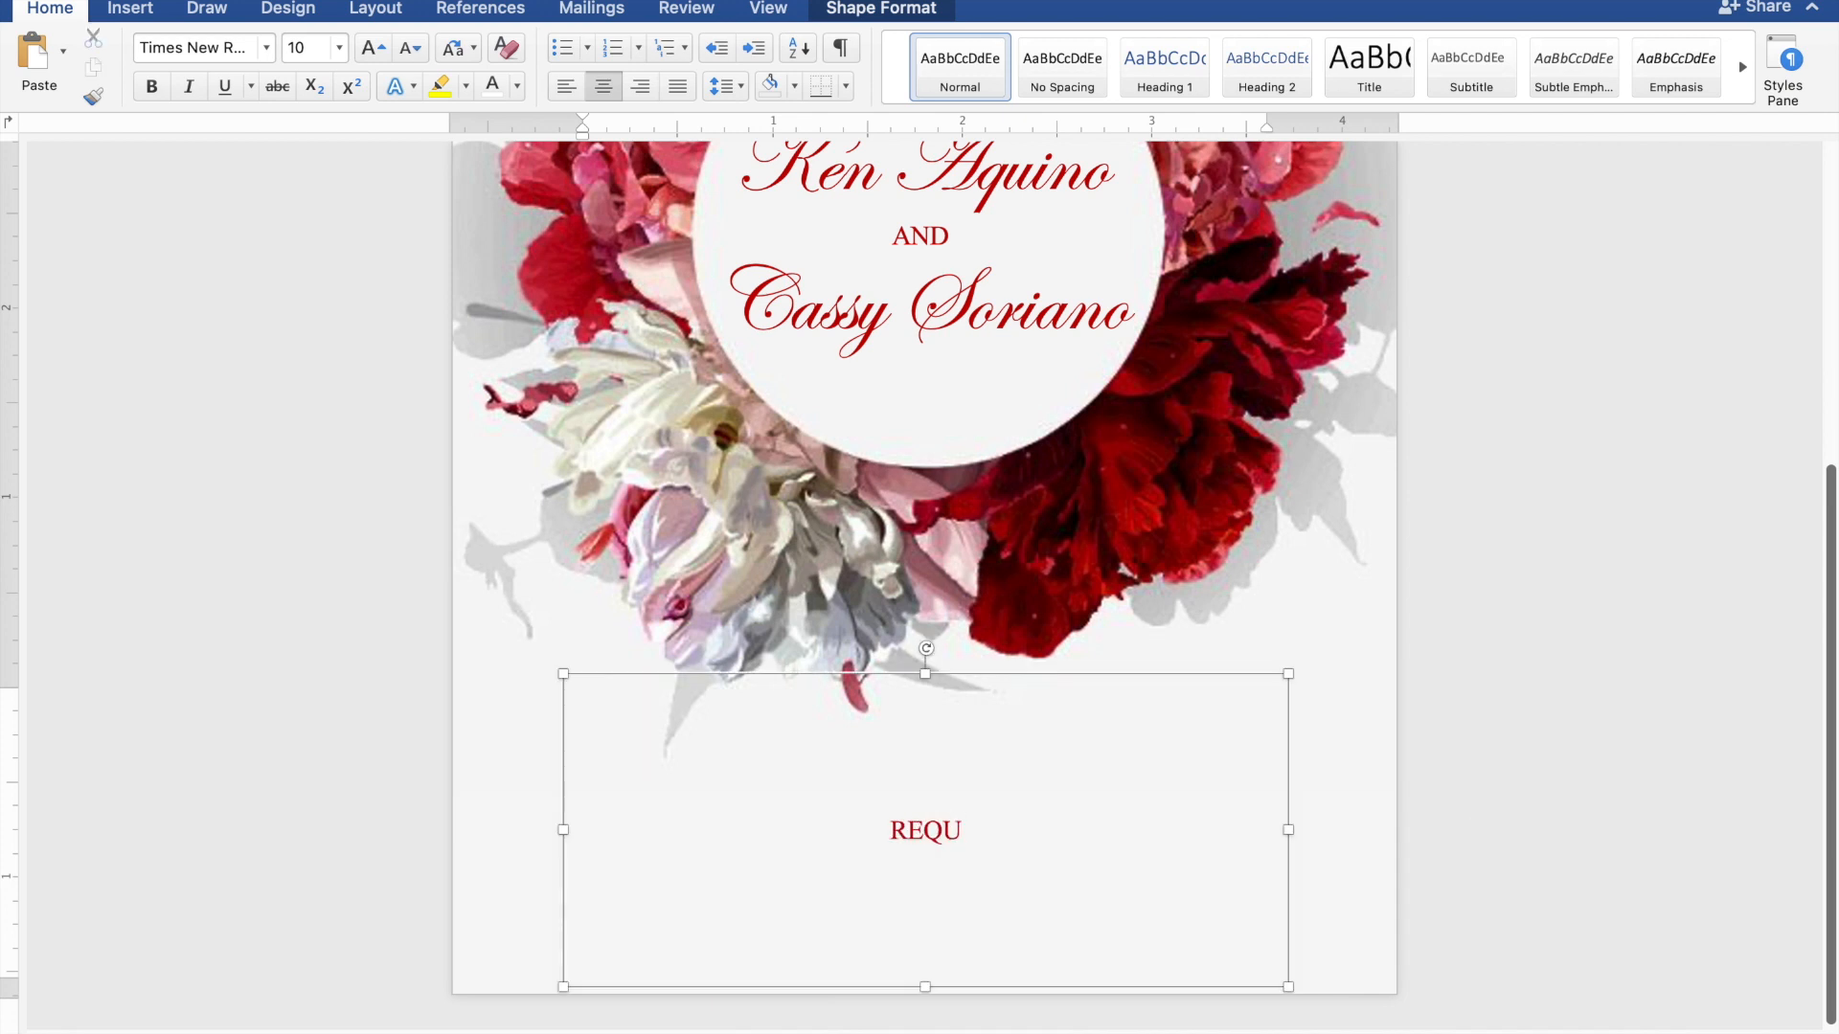
{"action": "type", "text": "EST"}
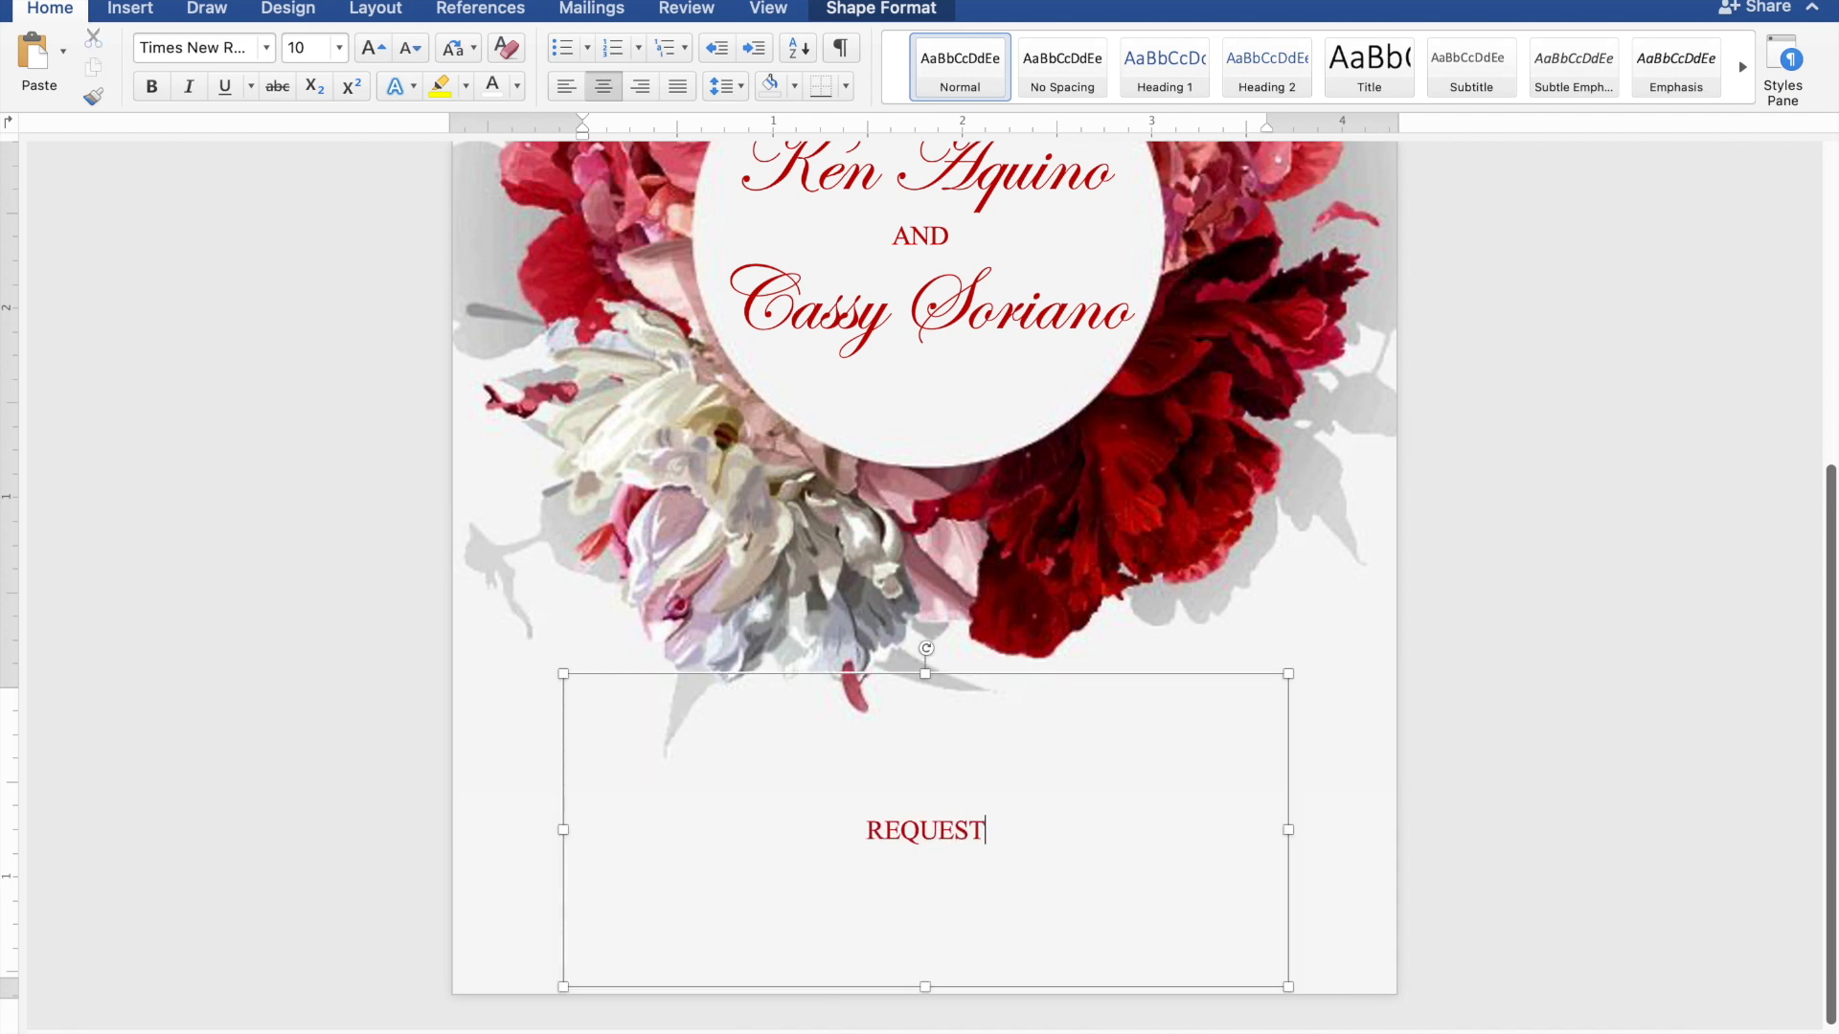
{"action": "type", "text": " TH"}
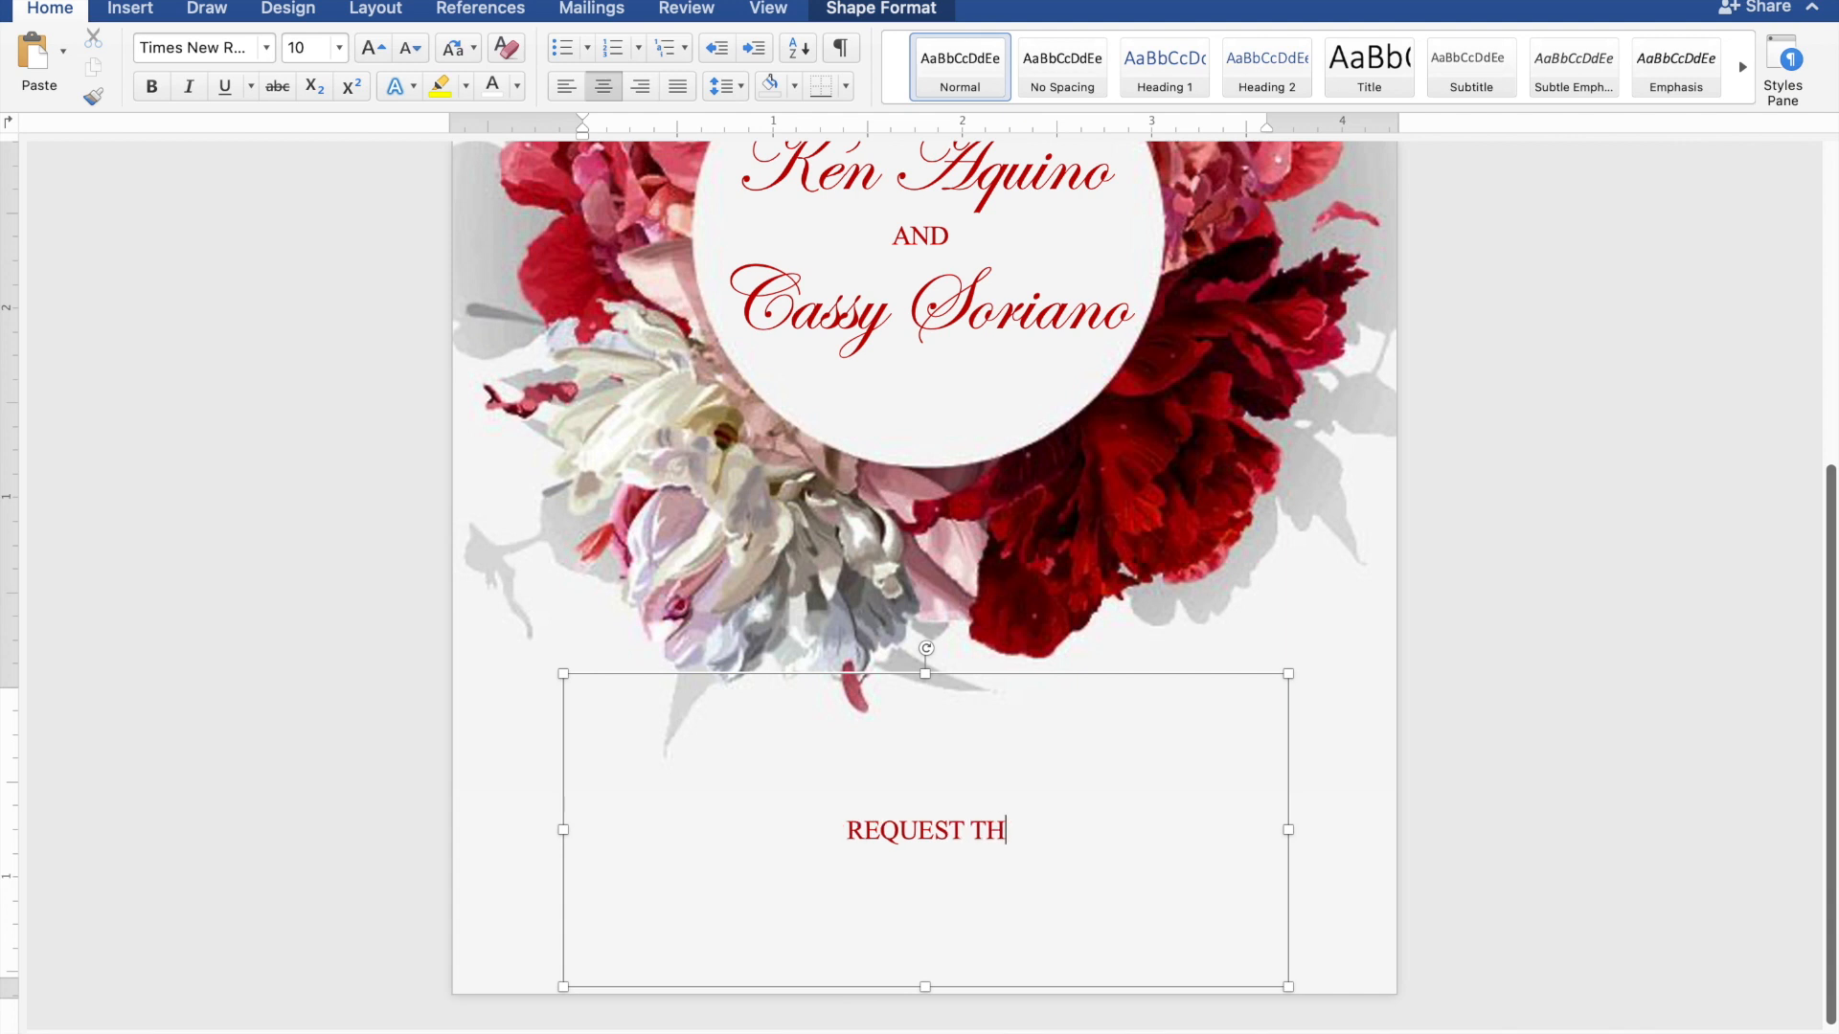
{"action": "type", "text": "E PLEASURE "}
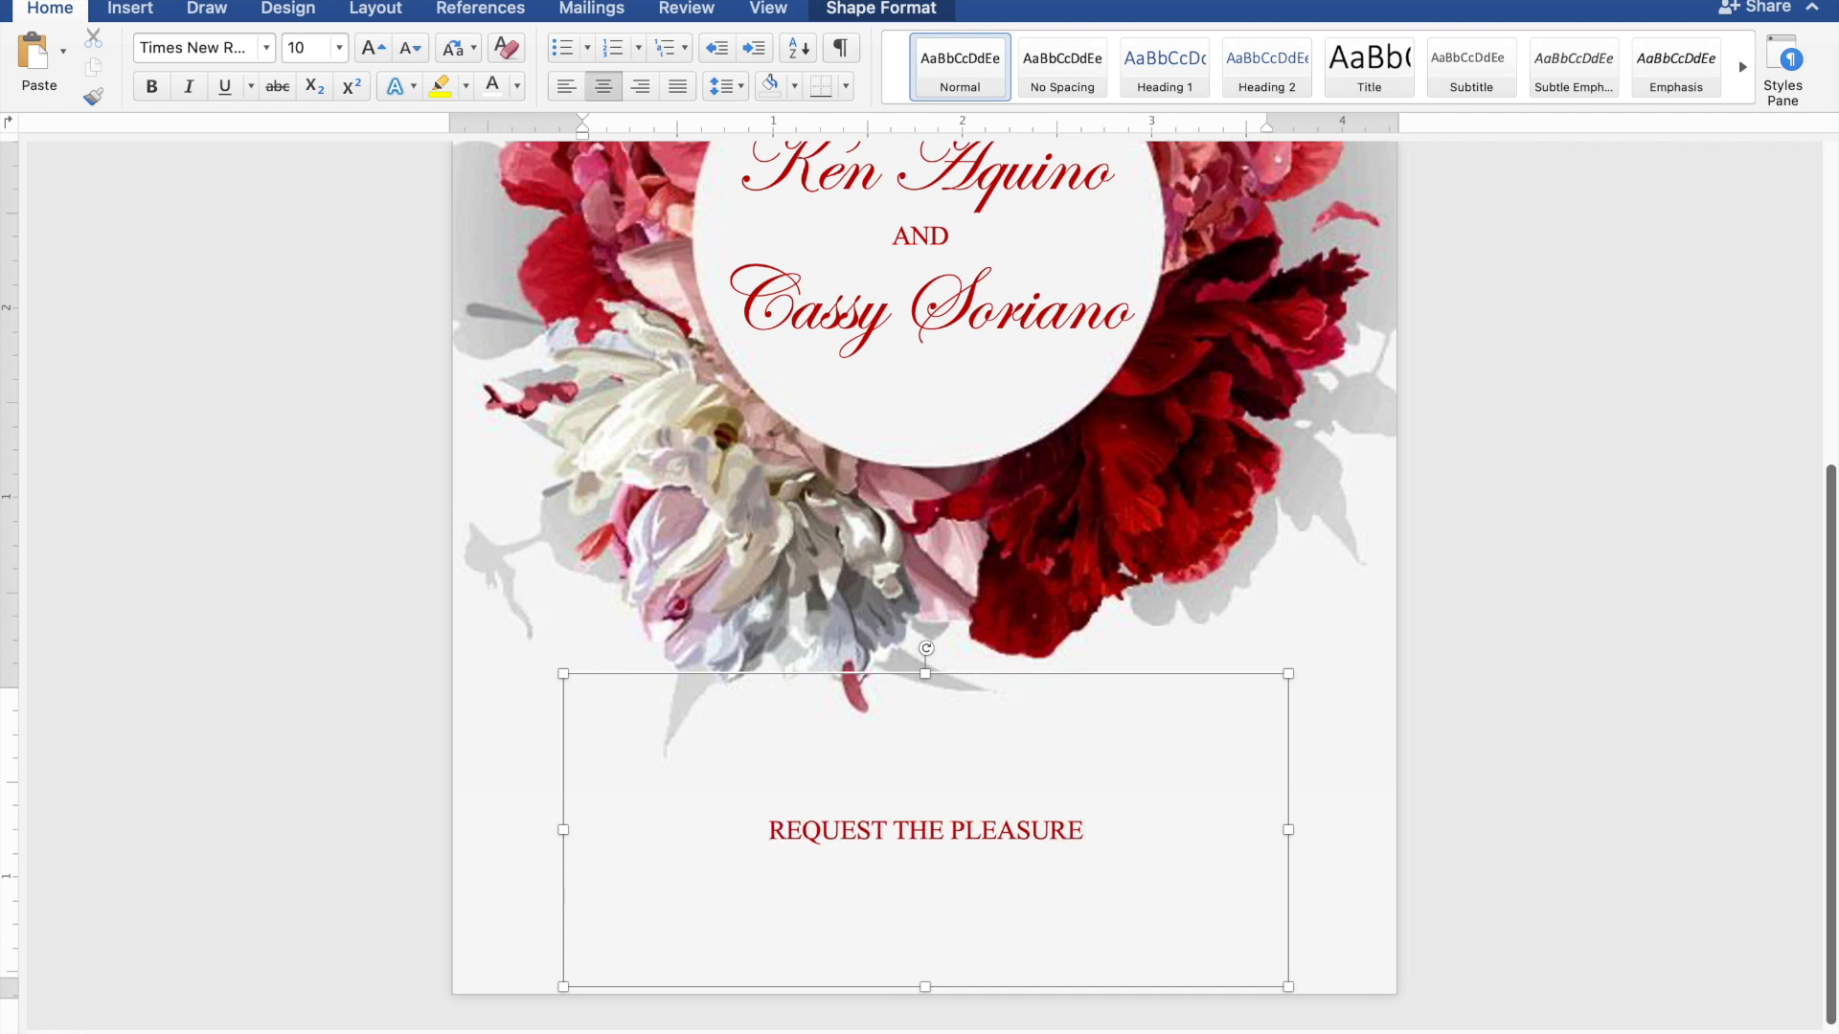
{"action": "type", "text": "OF"}
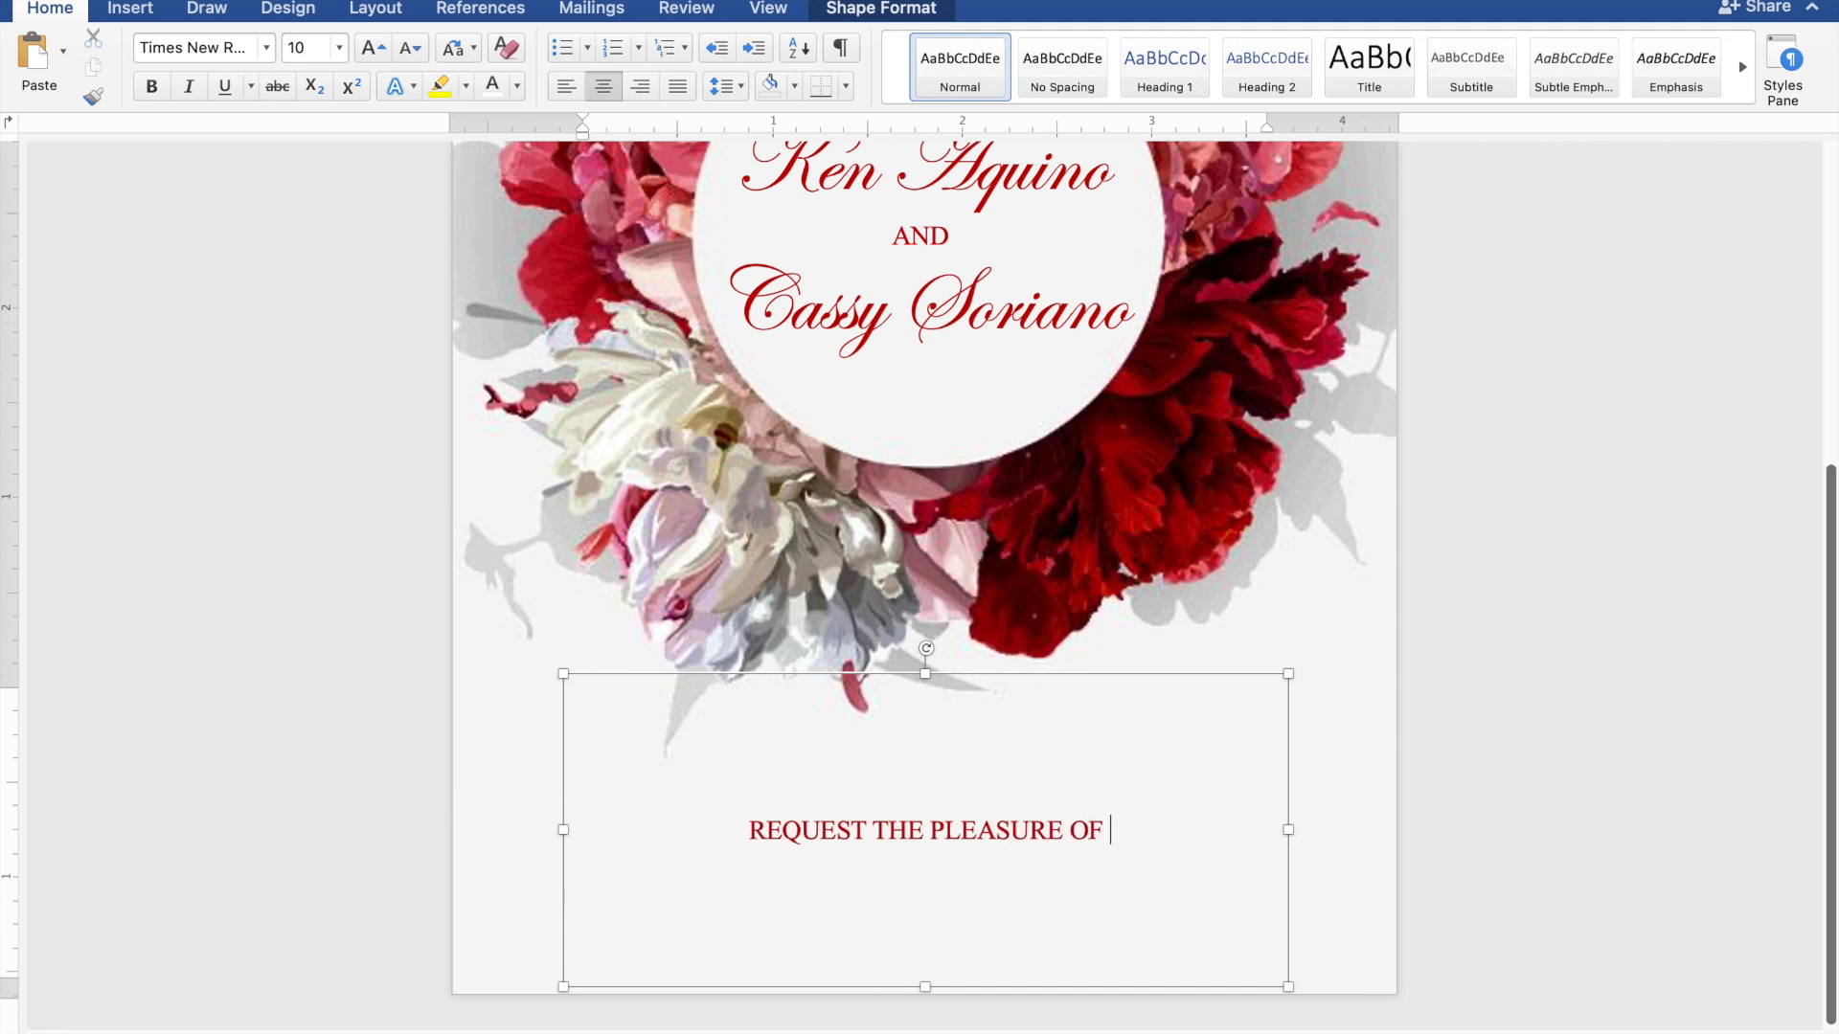
{"action": "type", "text": " YO"}
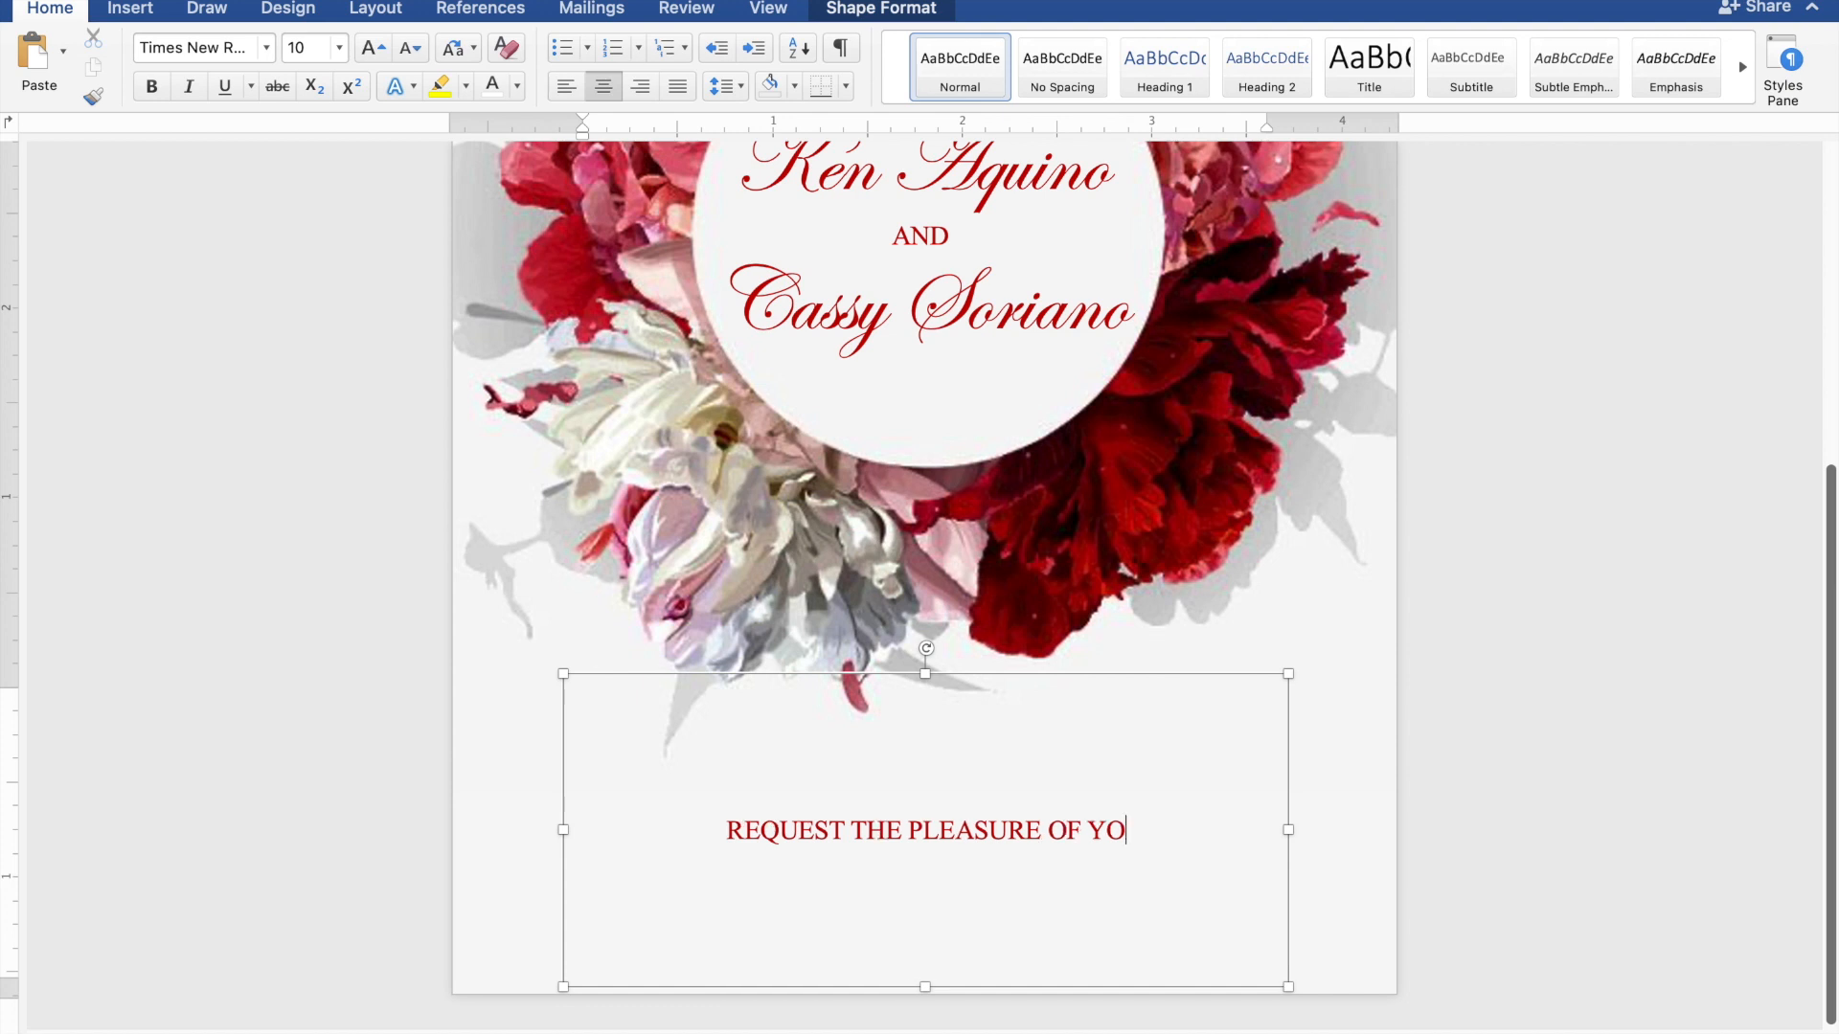
{"action": "type", "text": "UR P"}
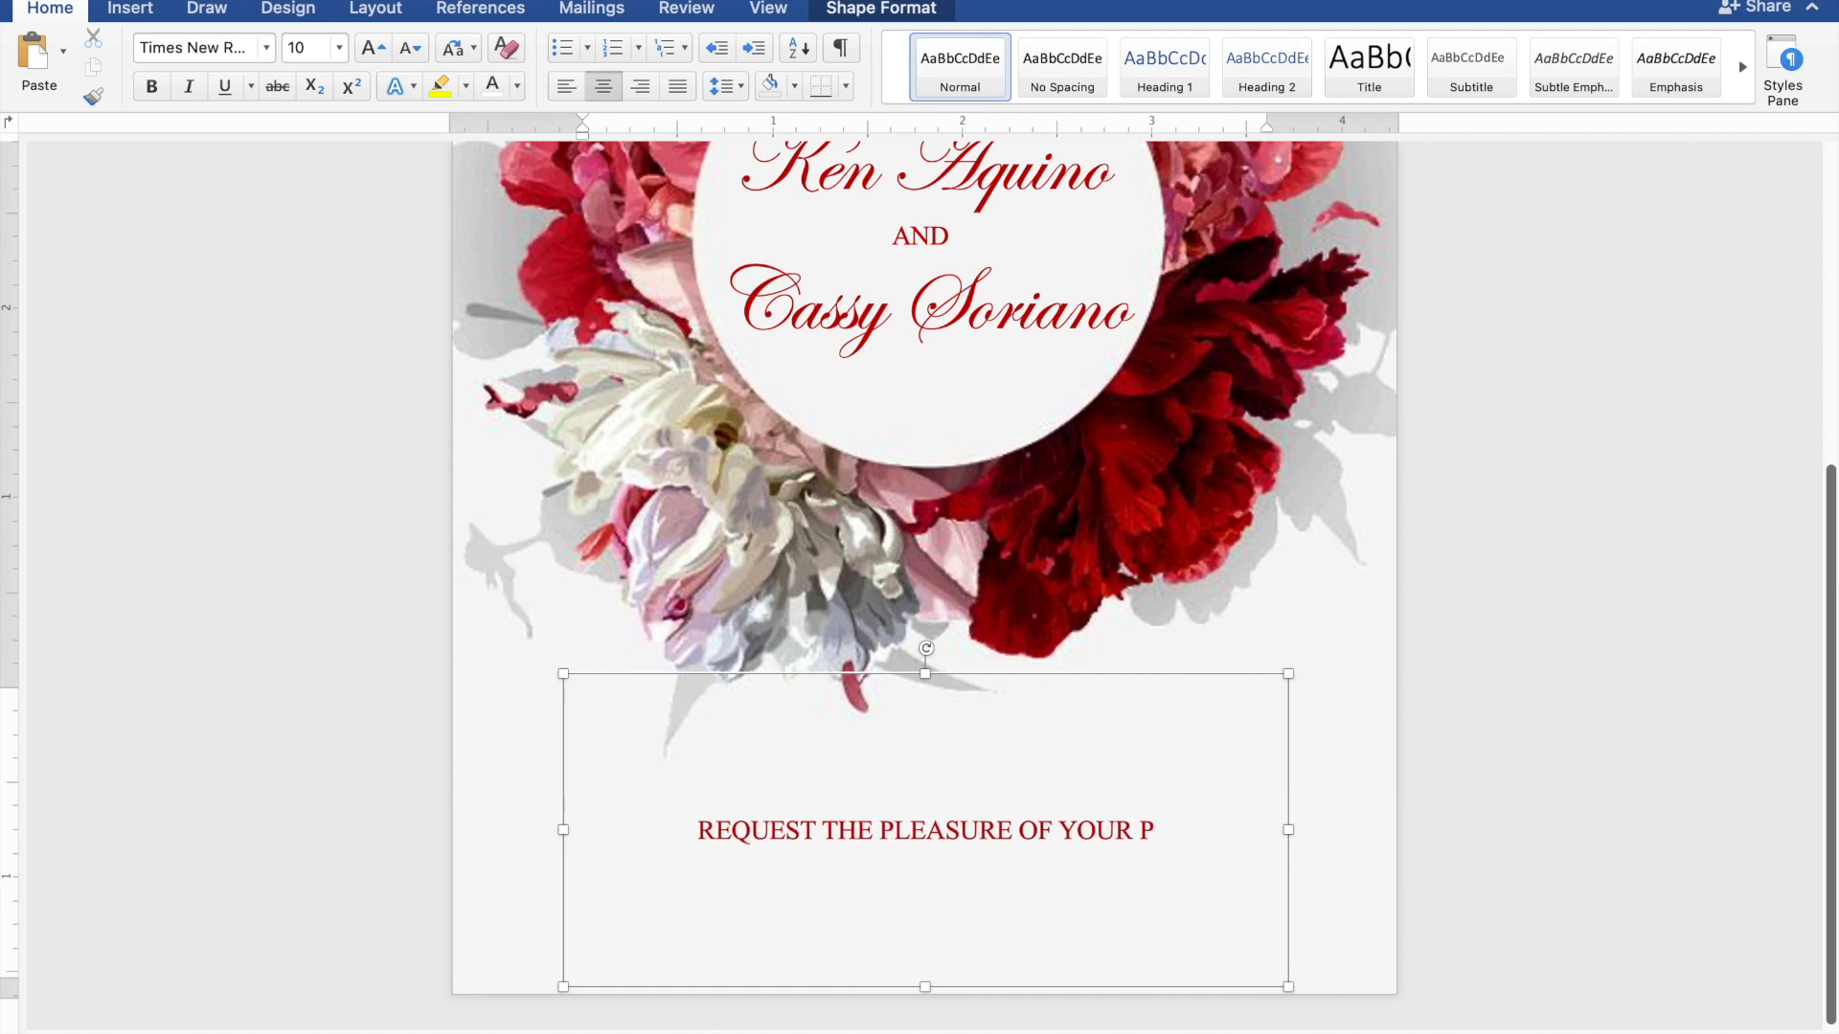
{"action": "type", "text": "RES"}
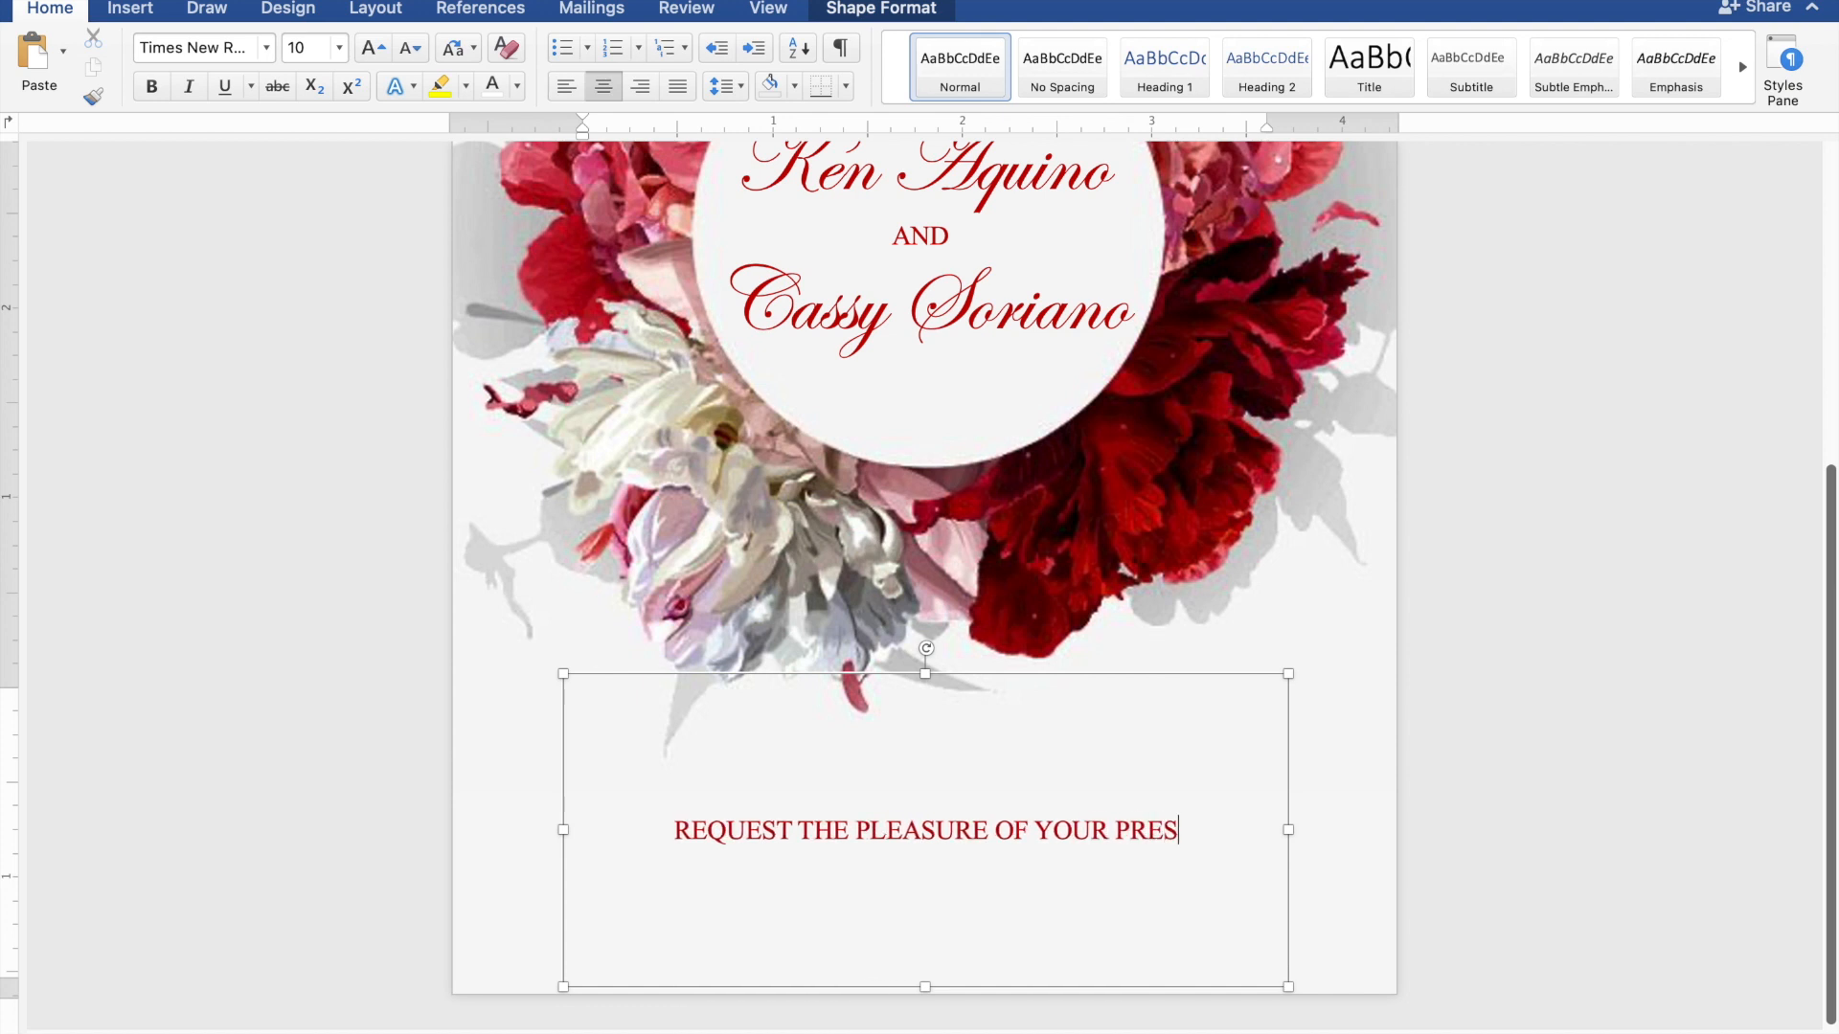
{"action": "type", "text": "ENC"}
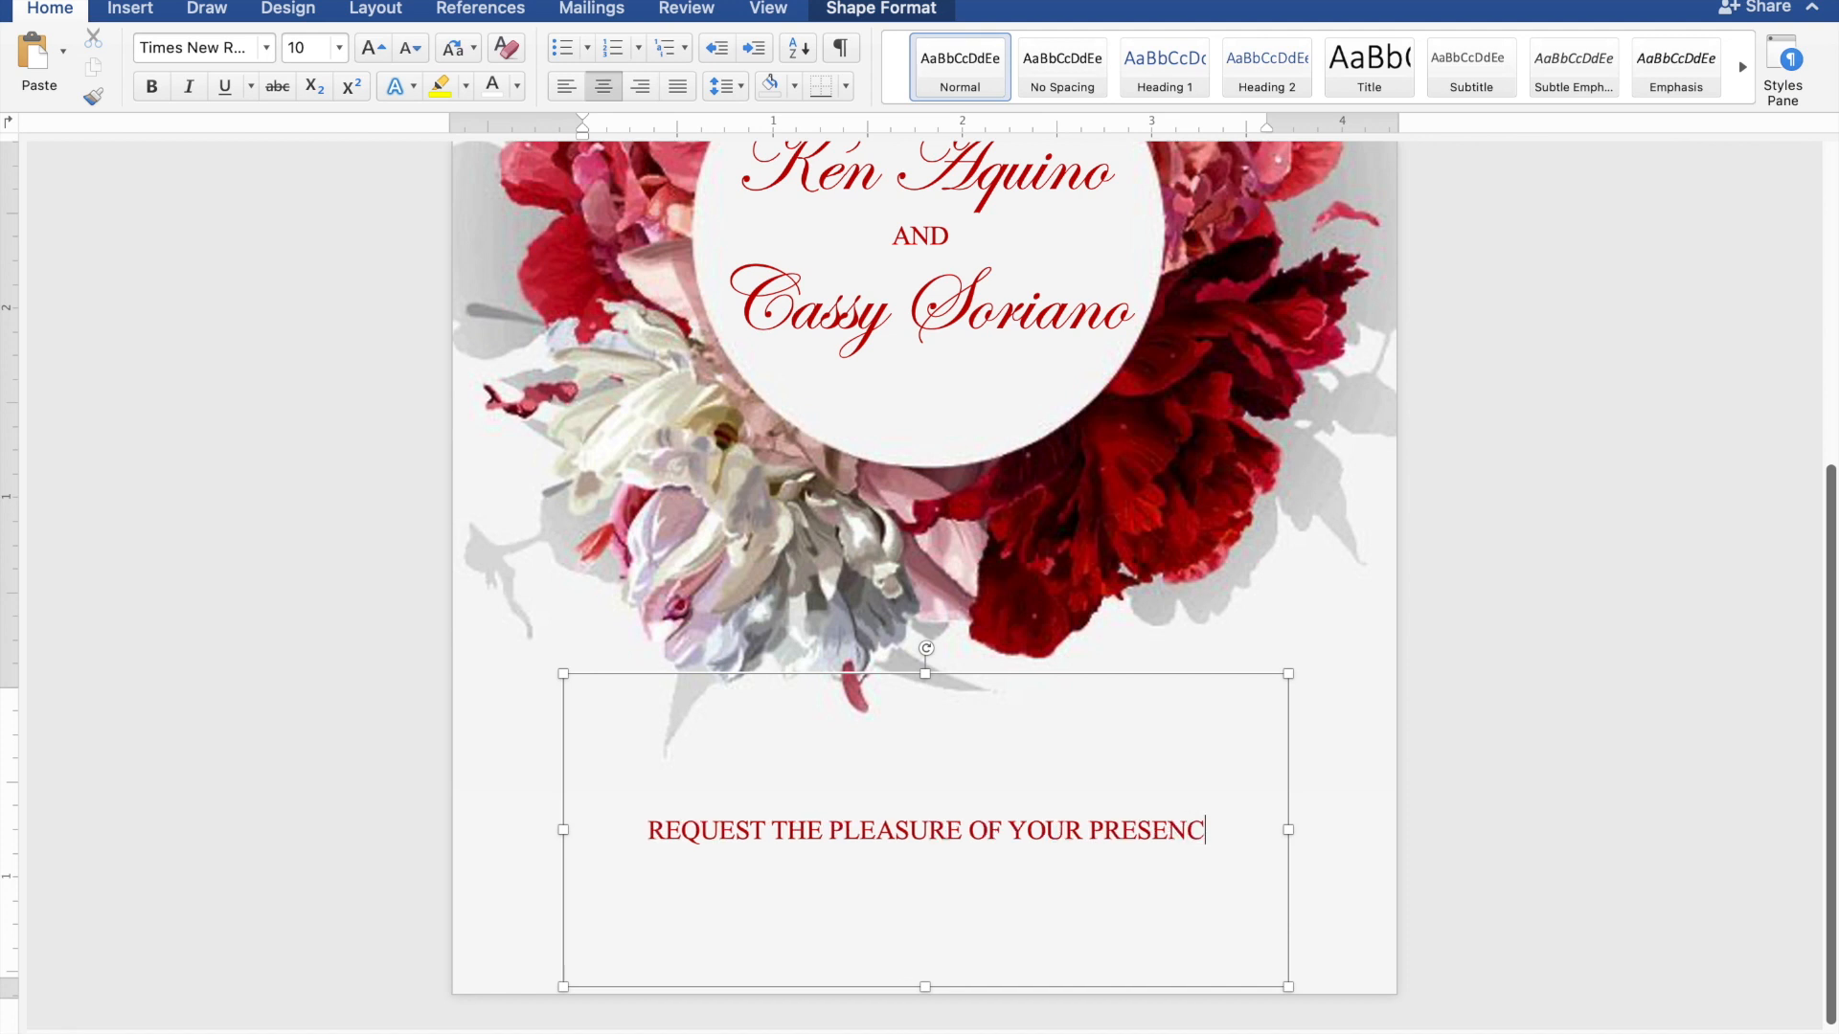
{"action": "type", "text": "E"}
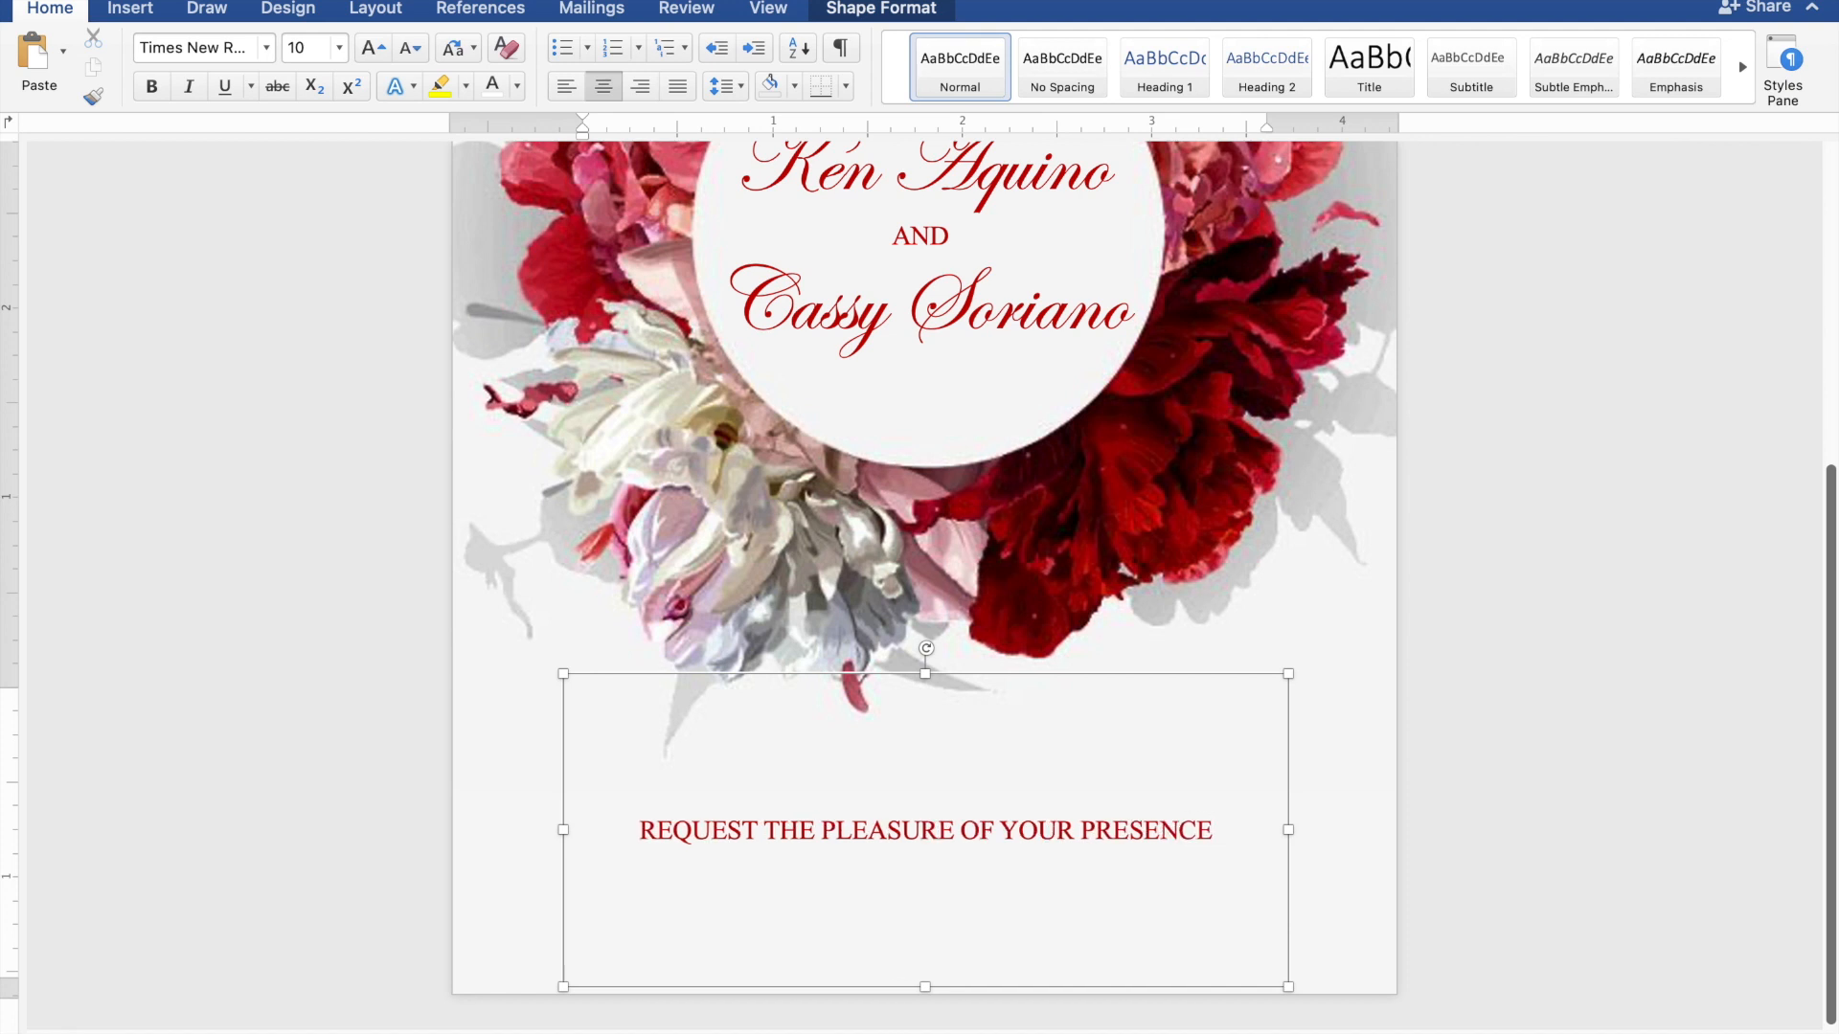
{"action": "key", "text": "Return"}
{"action": "type", "text": "AS"}
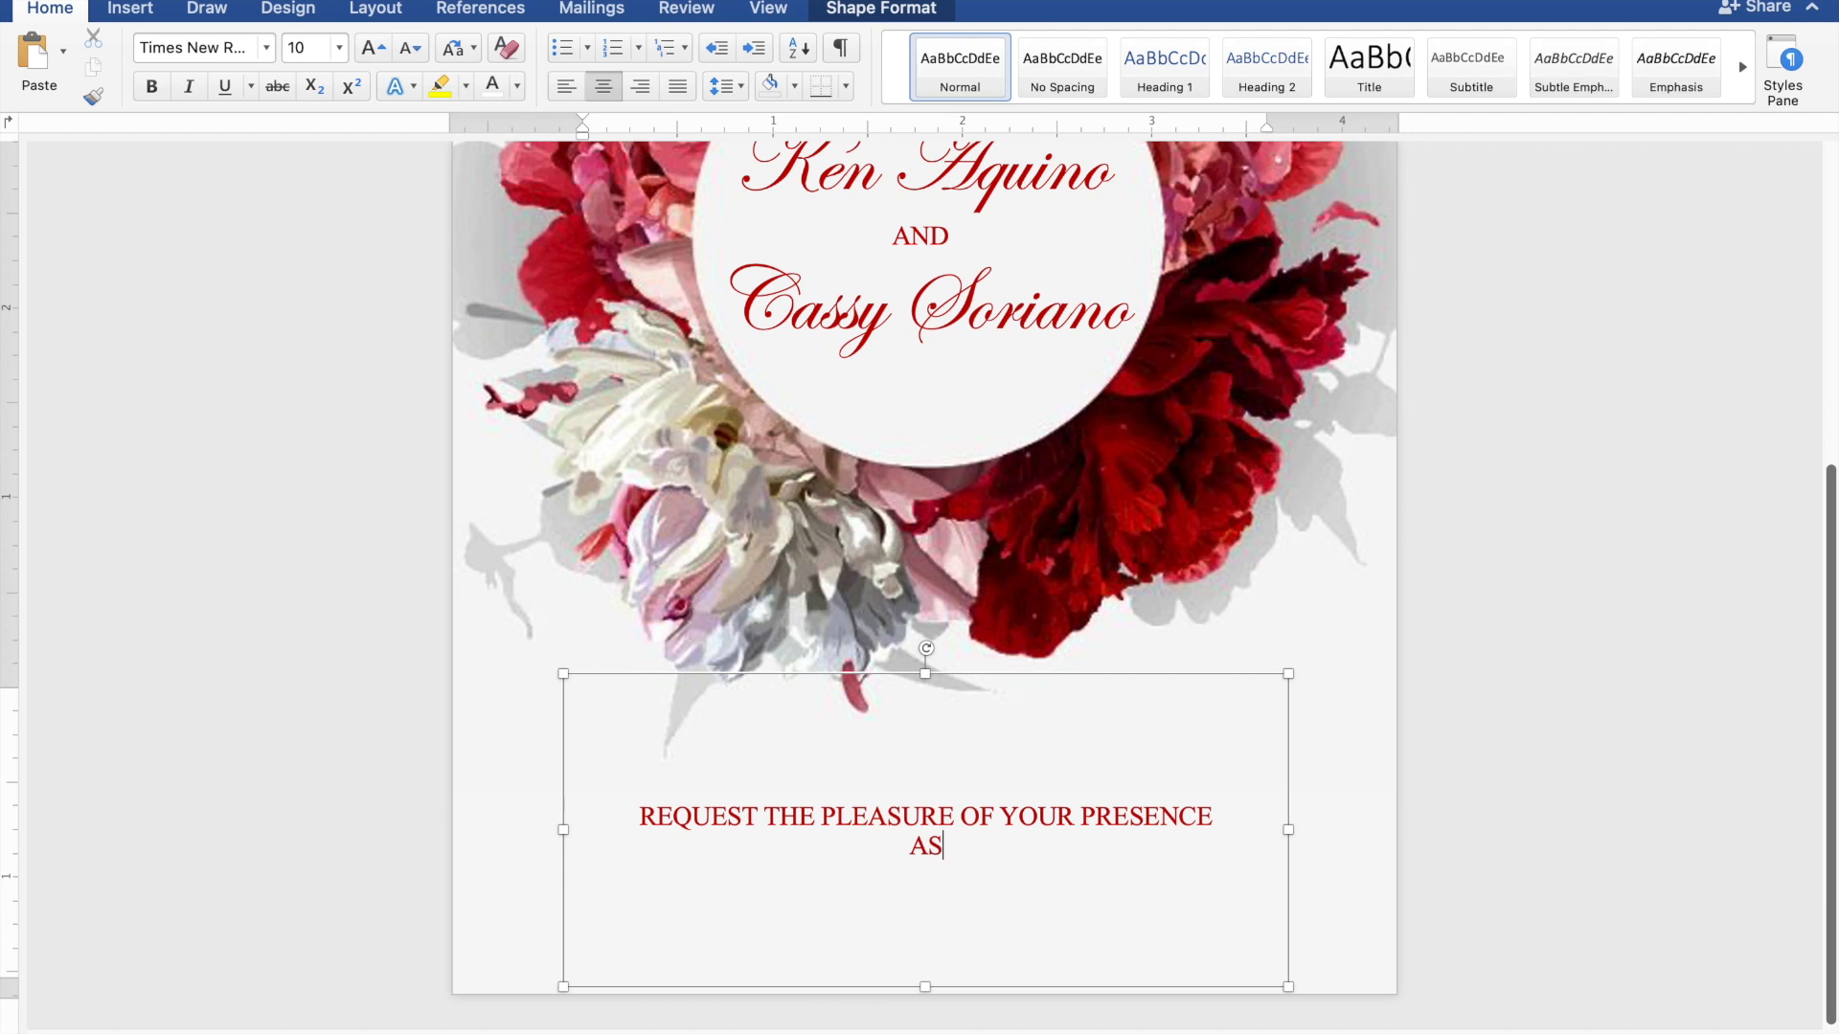
{"action": "type", "text": " THEY JOYFUL"}
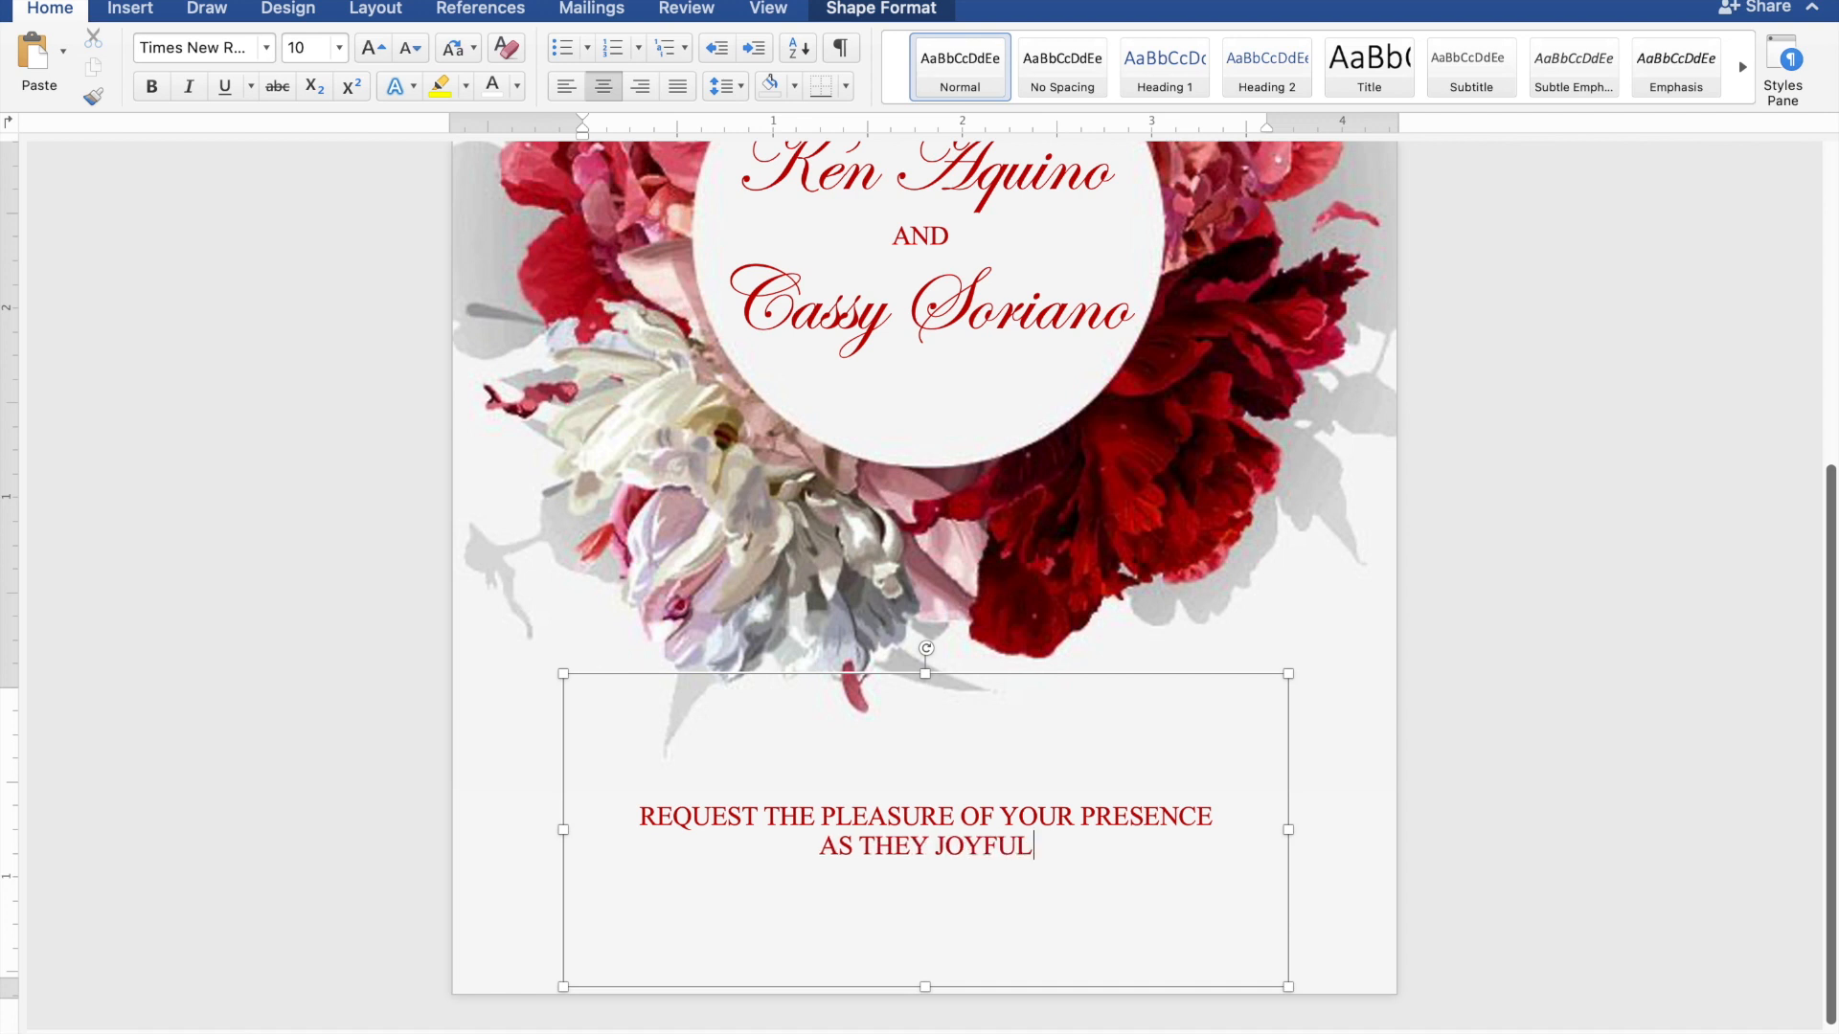
{"action": "type", "text": "LY UNIT"}
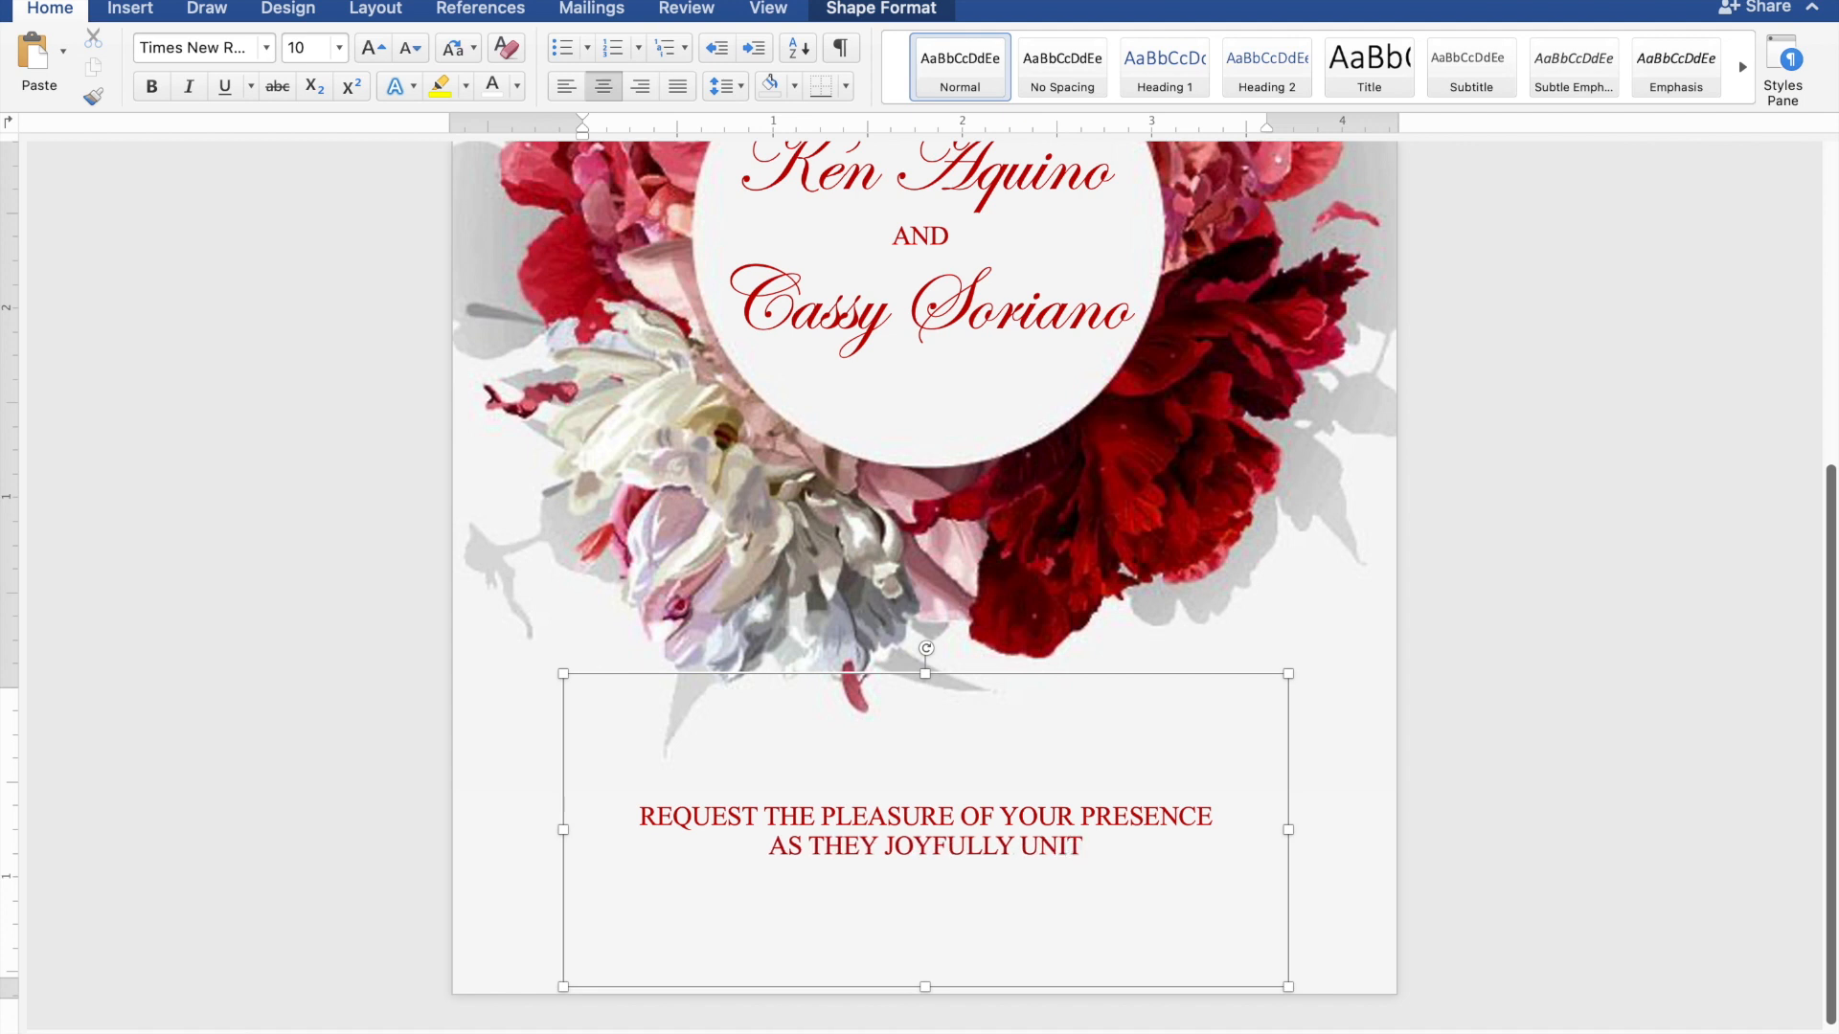
{"action": "type", "text": "E I"}
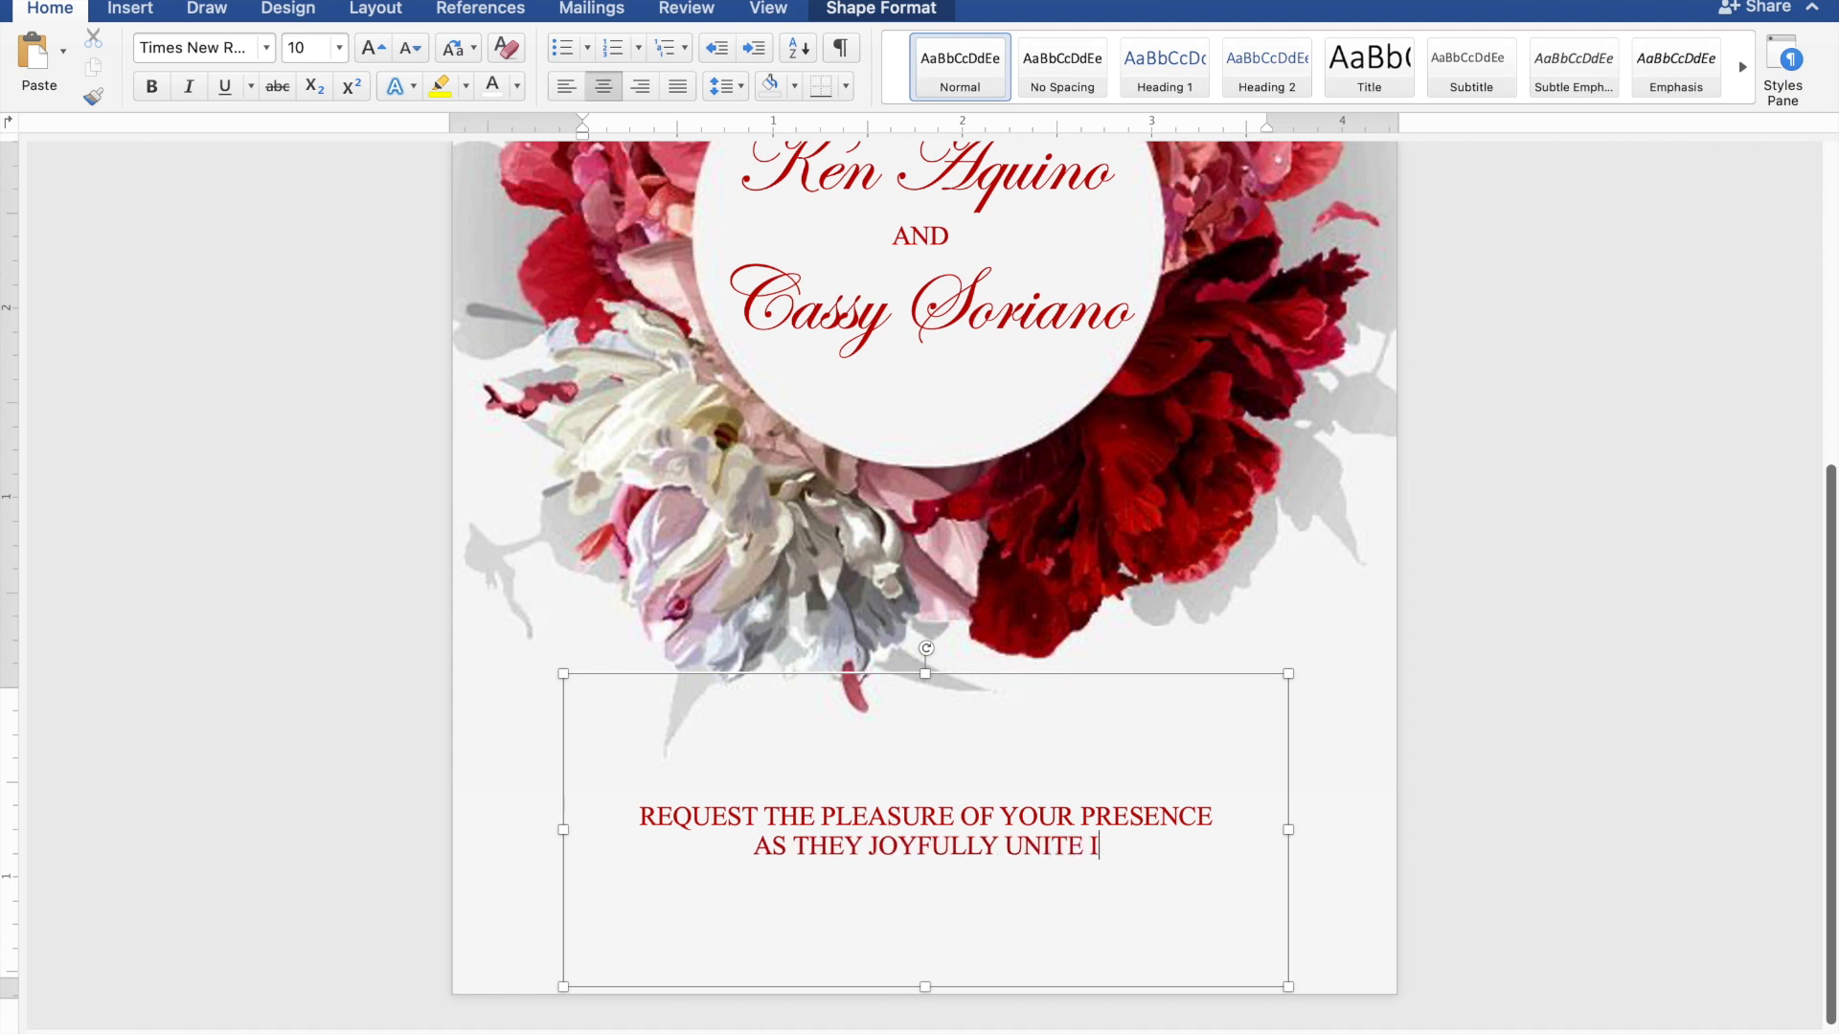
{"action": "type", "text": "N M"}
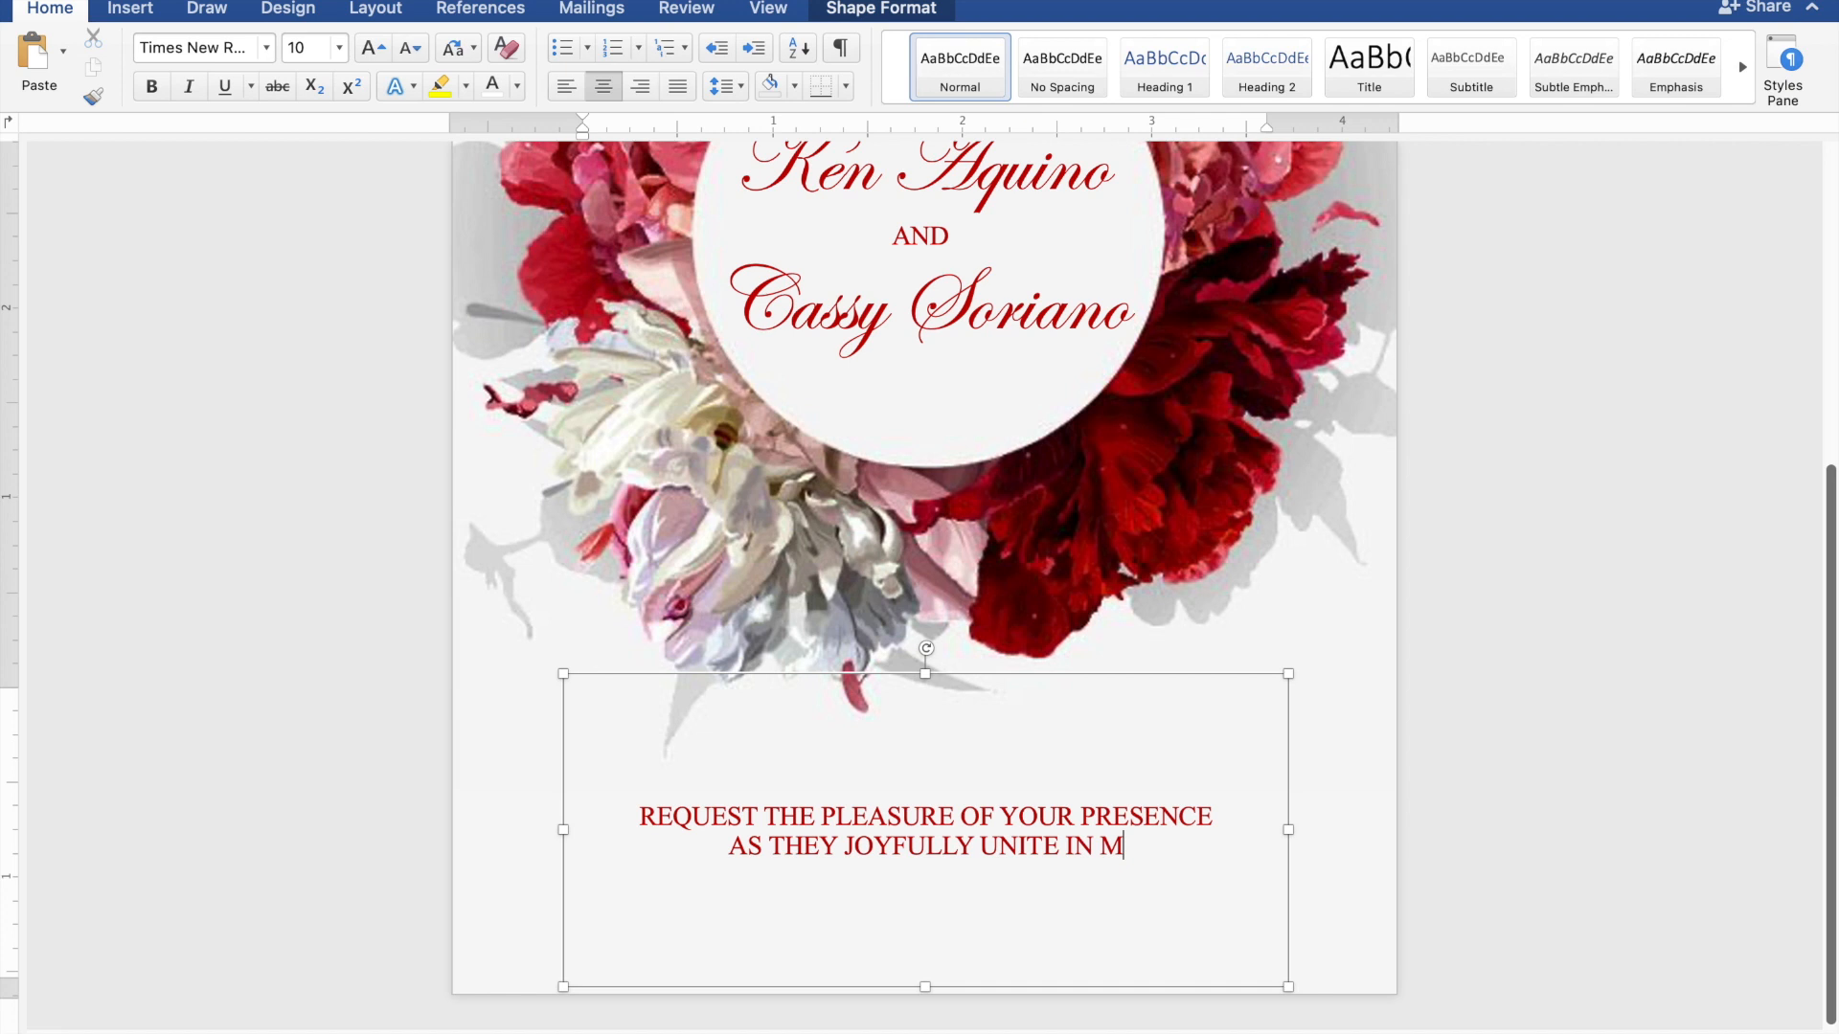
{"action": "type", "text": "ARRI"}
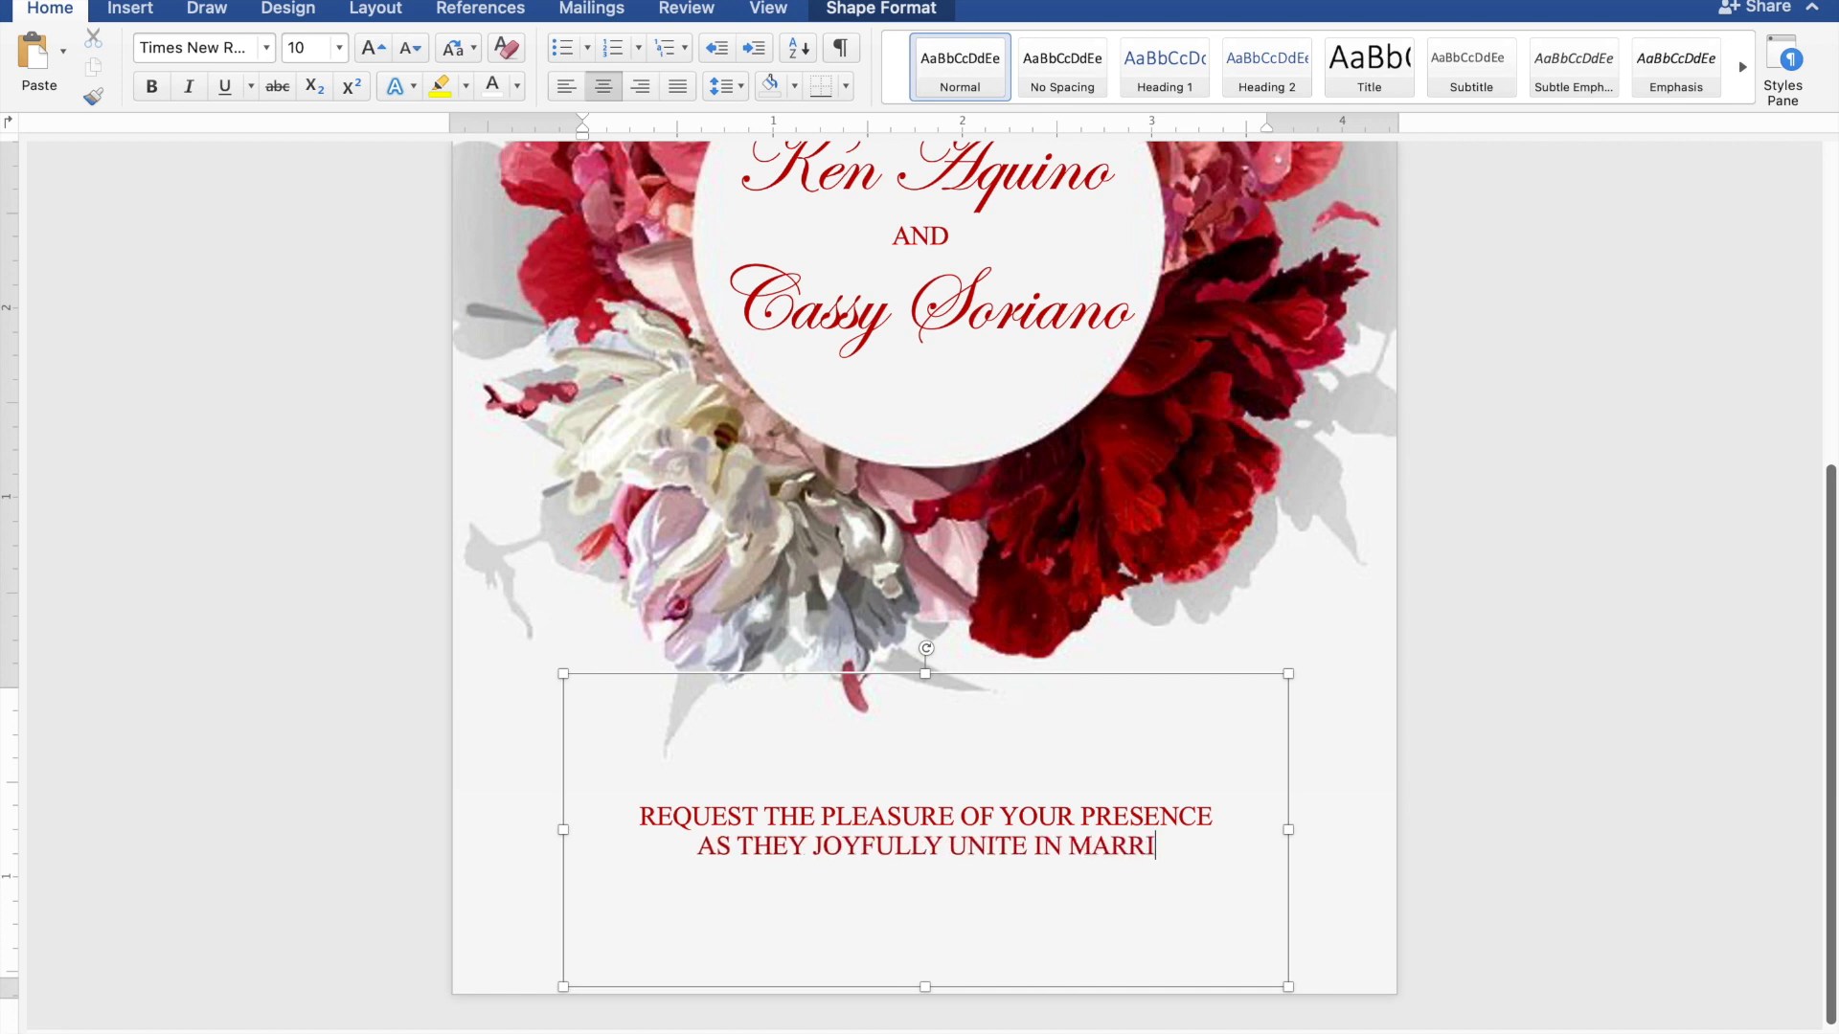
{"action": "type", "text": "AGE"}
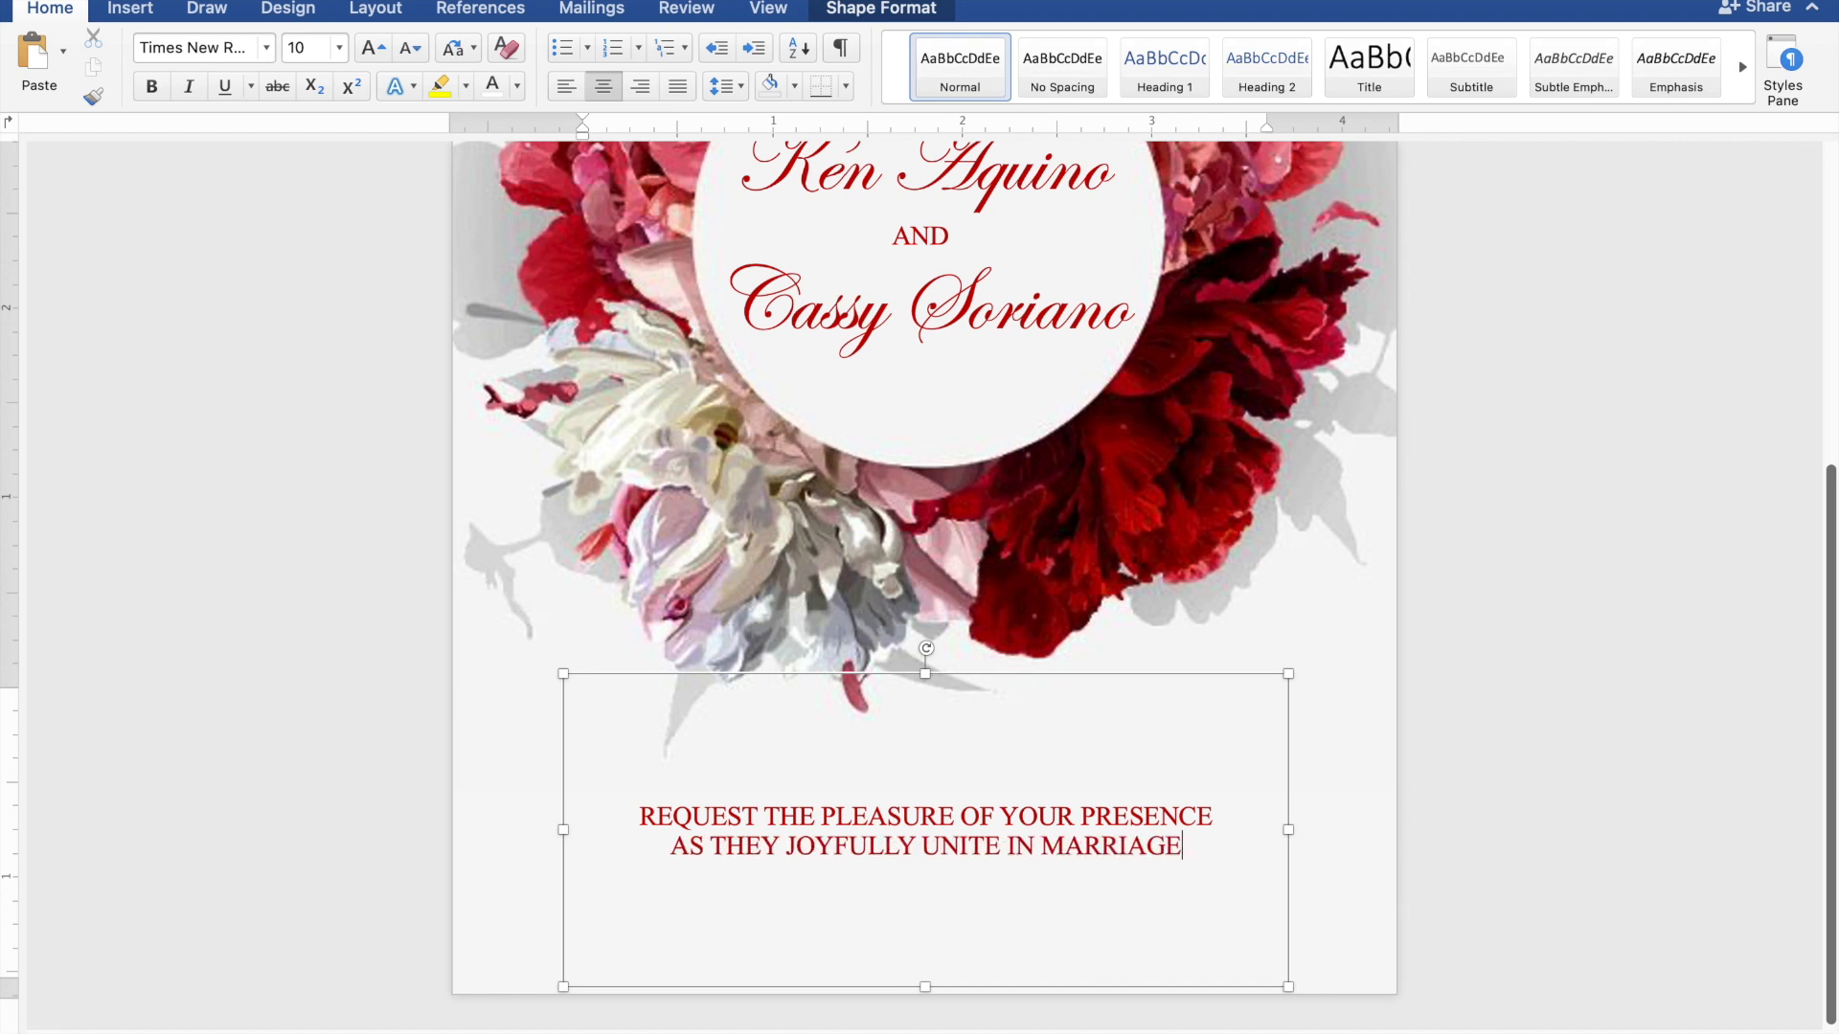
{"action": "key", "text": "Return"}
{"action": "key", "text": "Return"}
Type the date line 'SUNDAY | JANUARY 28, 2024 | 10:00 A.M.'
{"action": "type", "text": "SUND"}
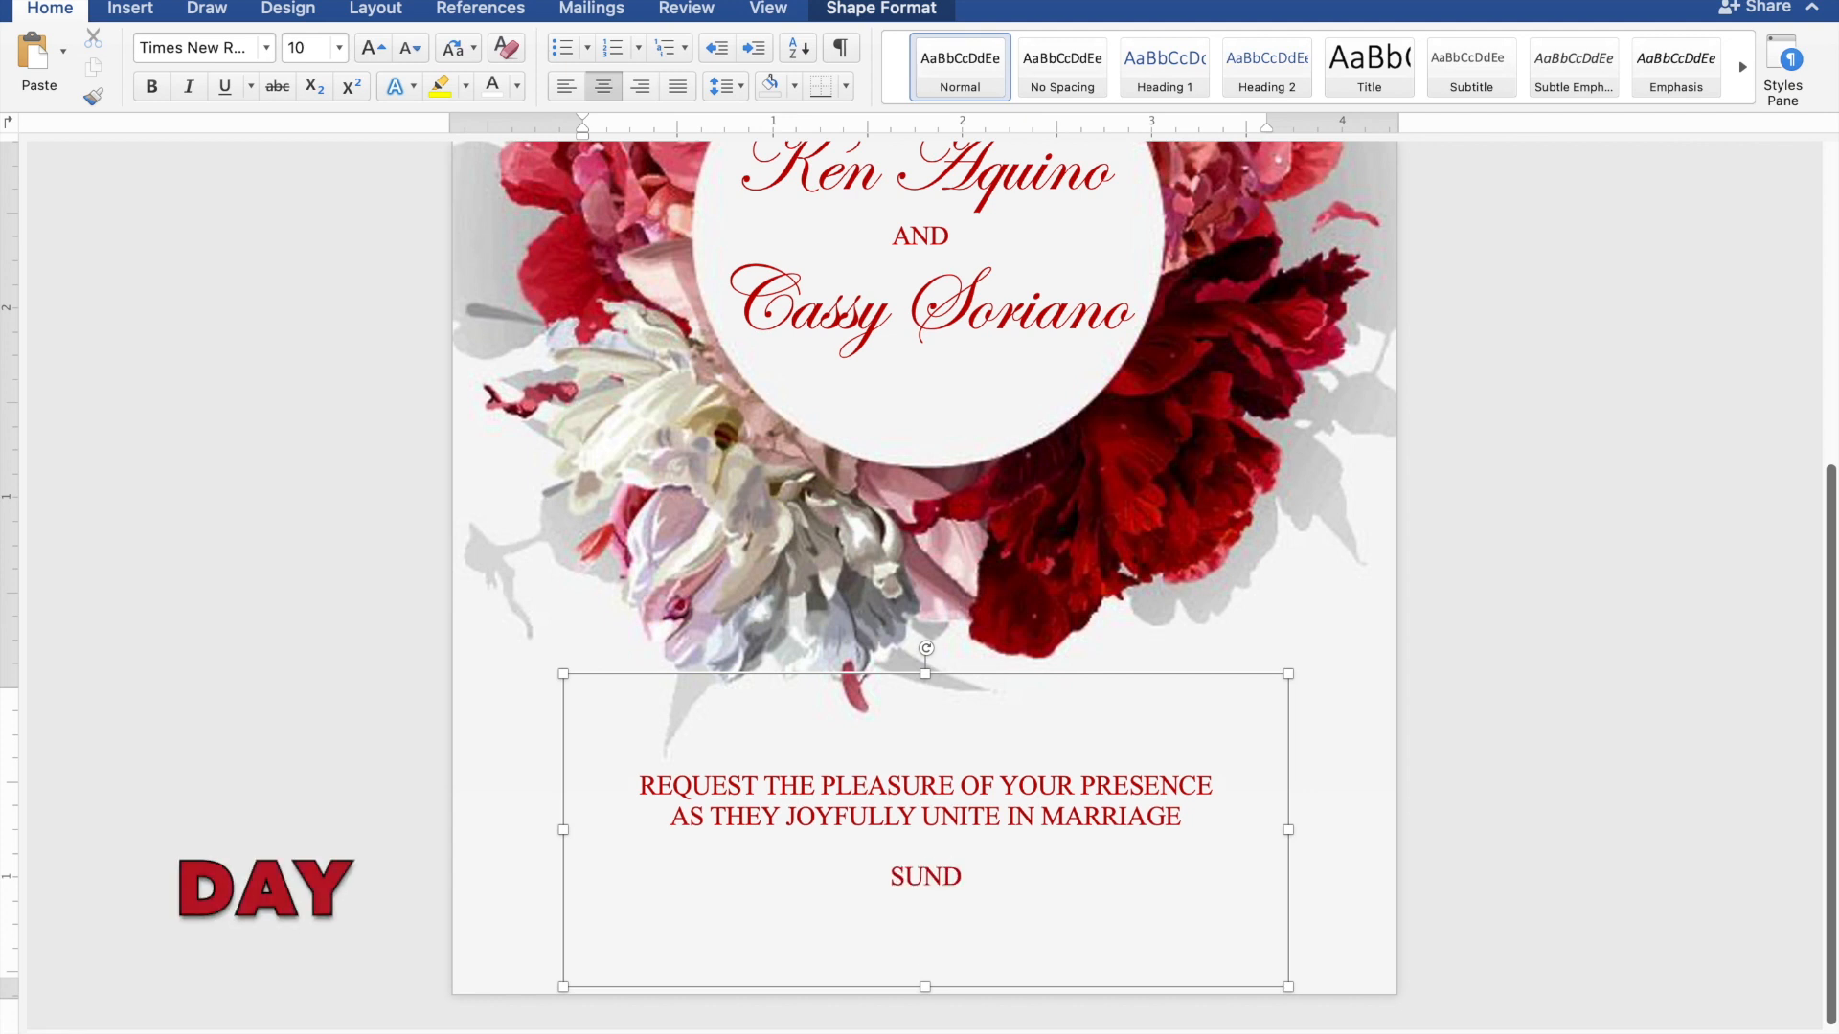
{"action": "type", "text": "AY "}
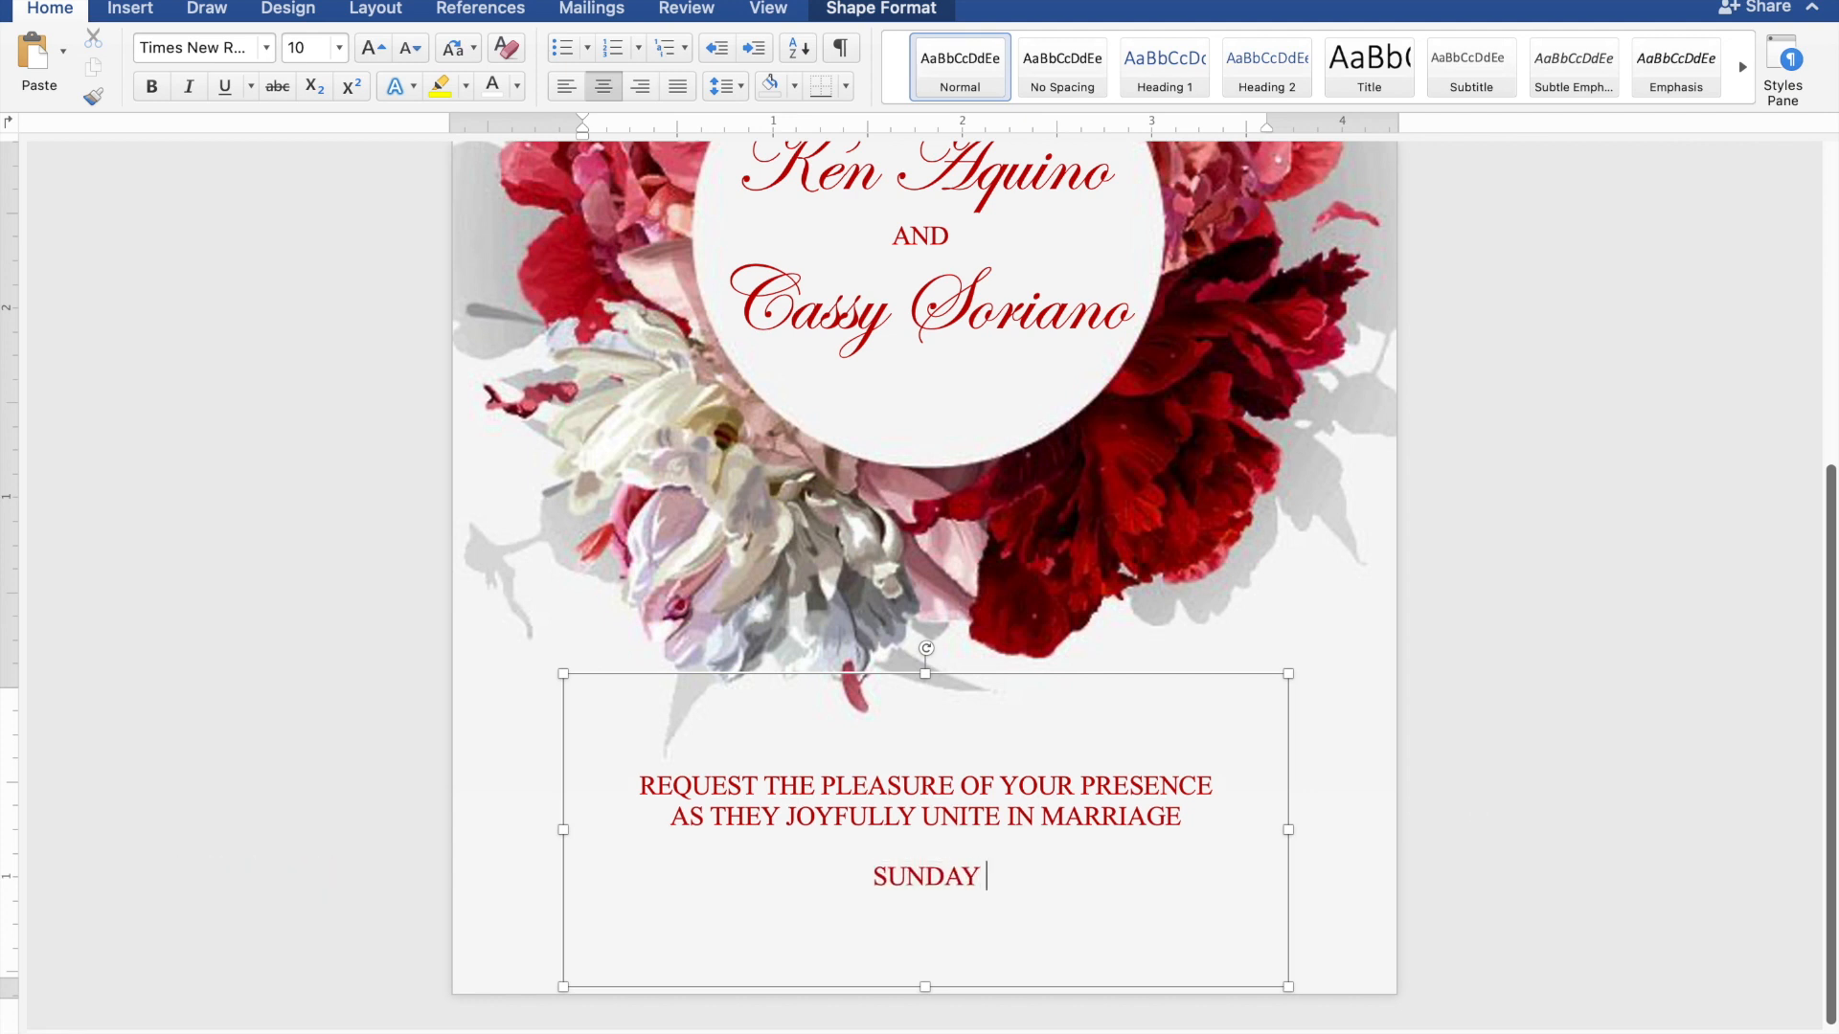
{"action": "type", "text": "| JAN"}
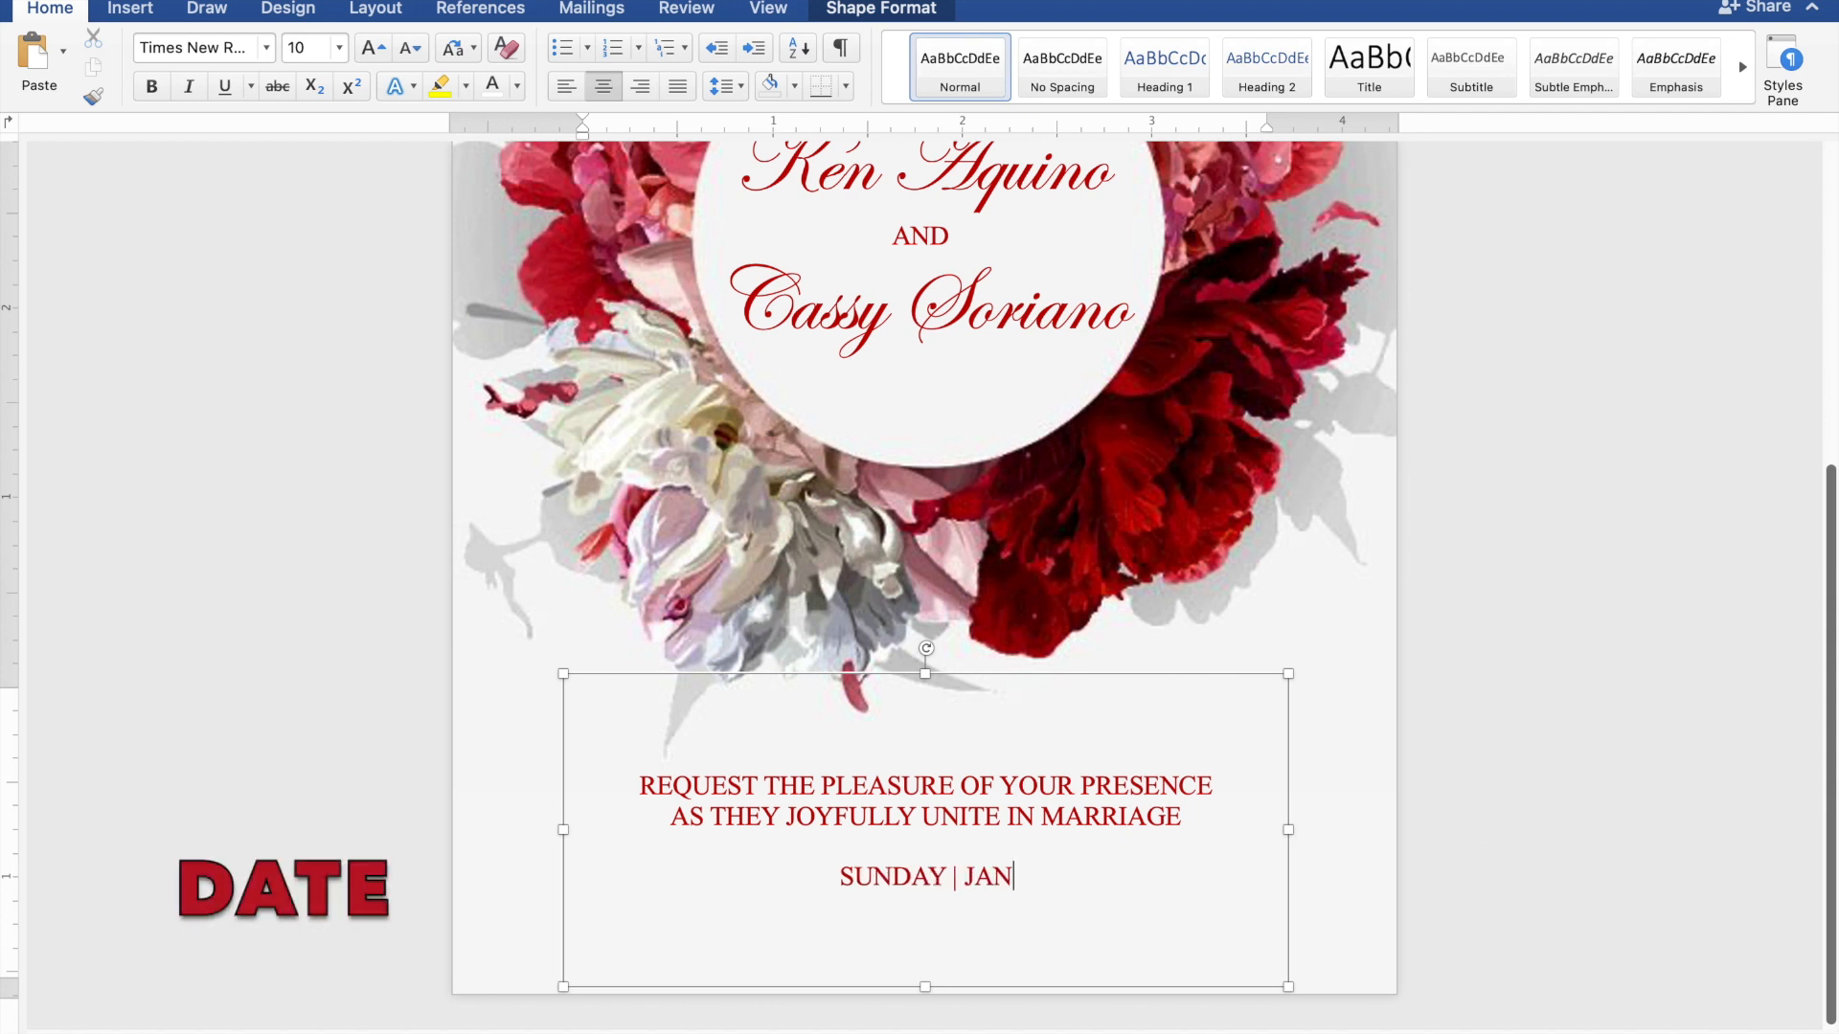
{"action": "type", "text": "UARY"}
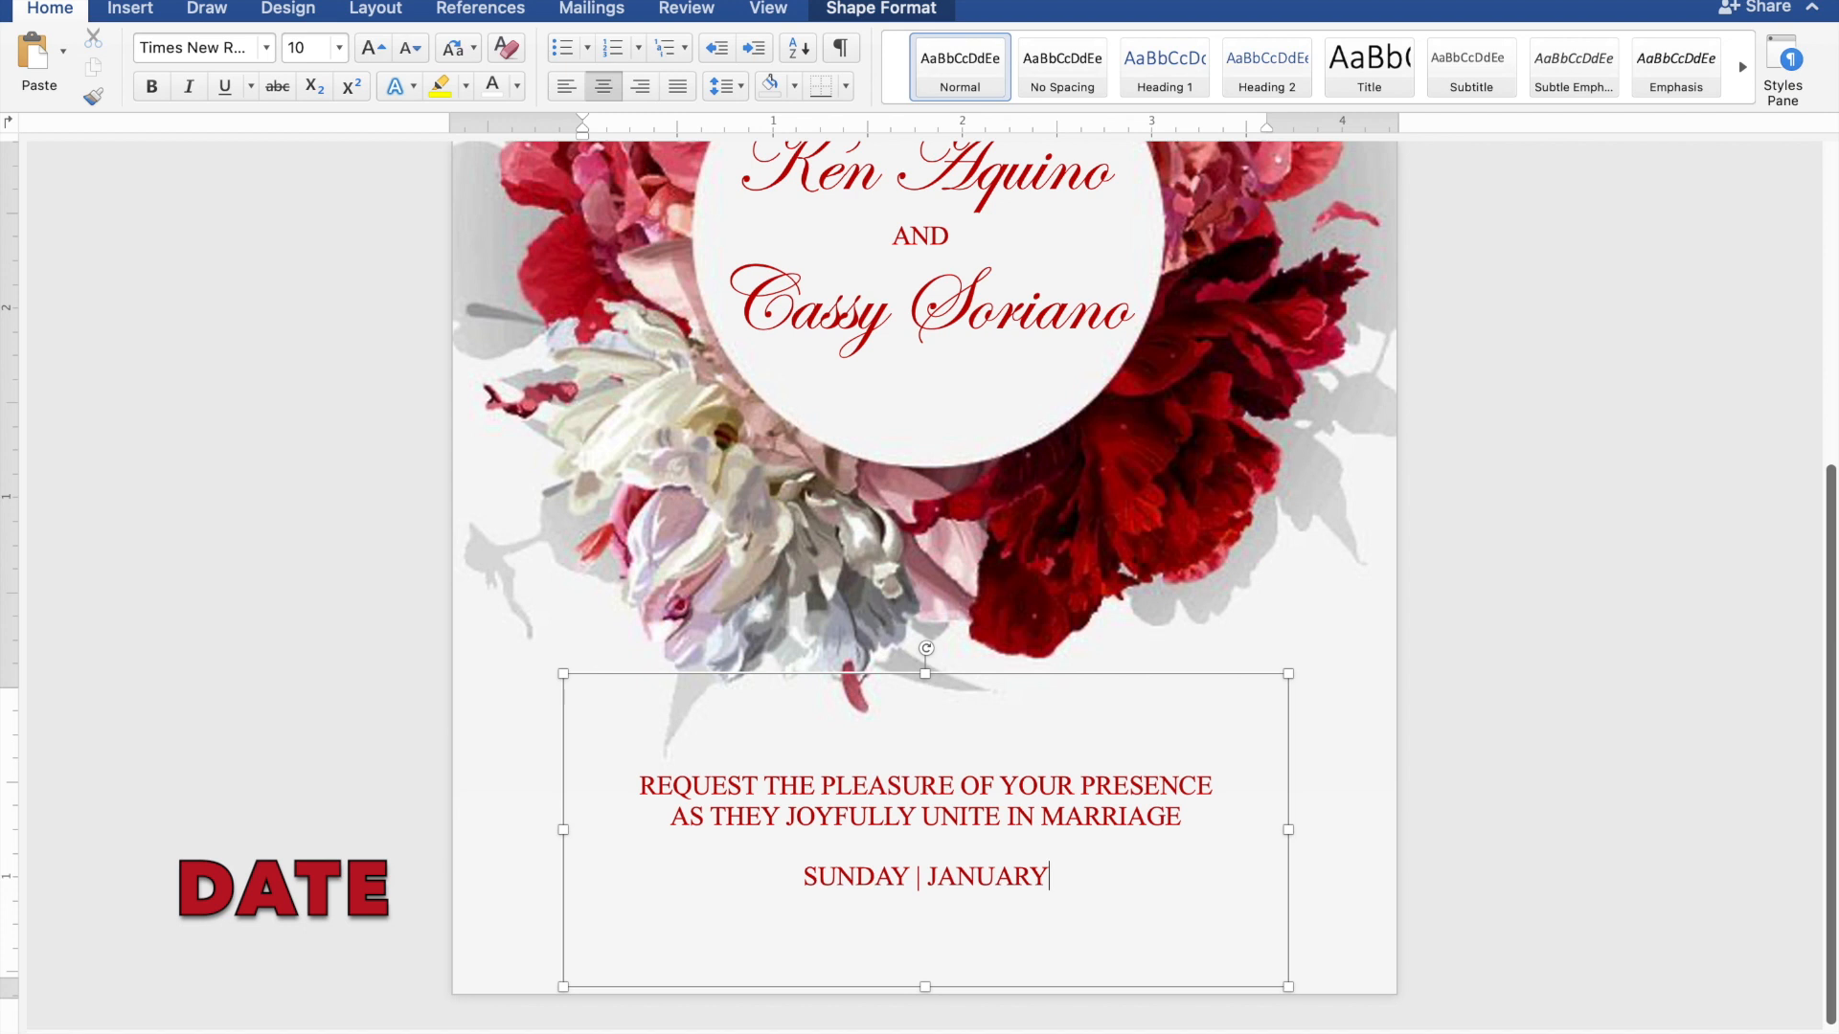
{"action": "type", "text": " 28"}
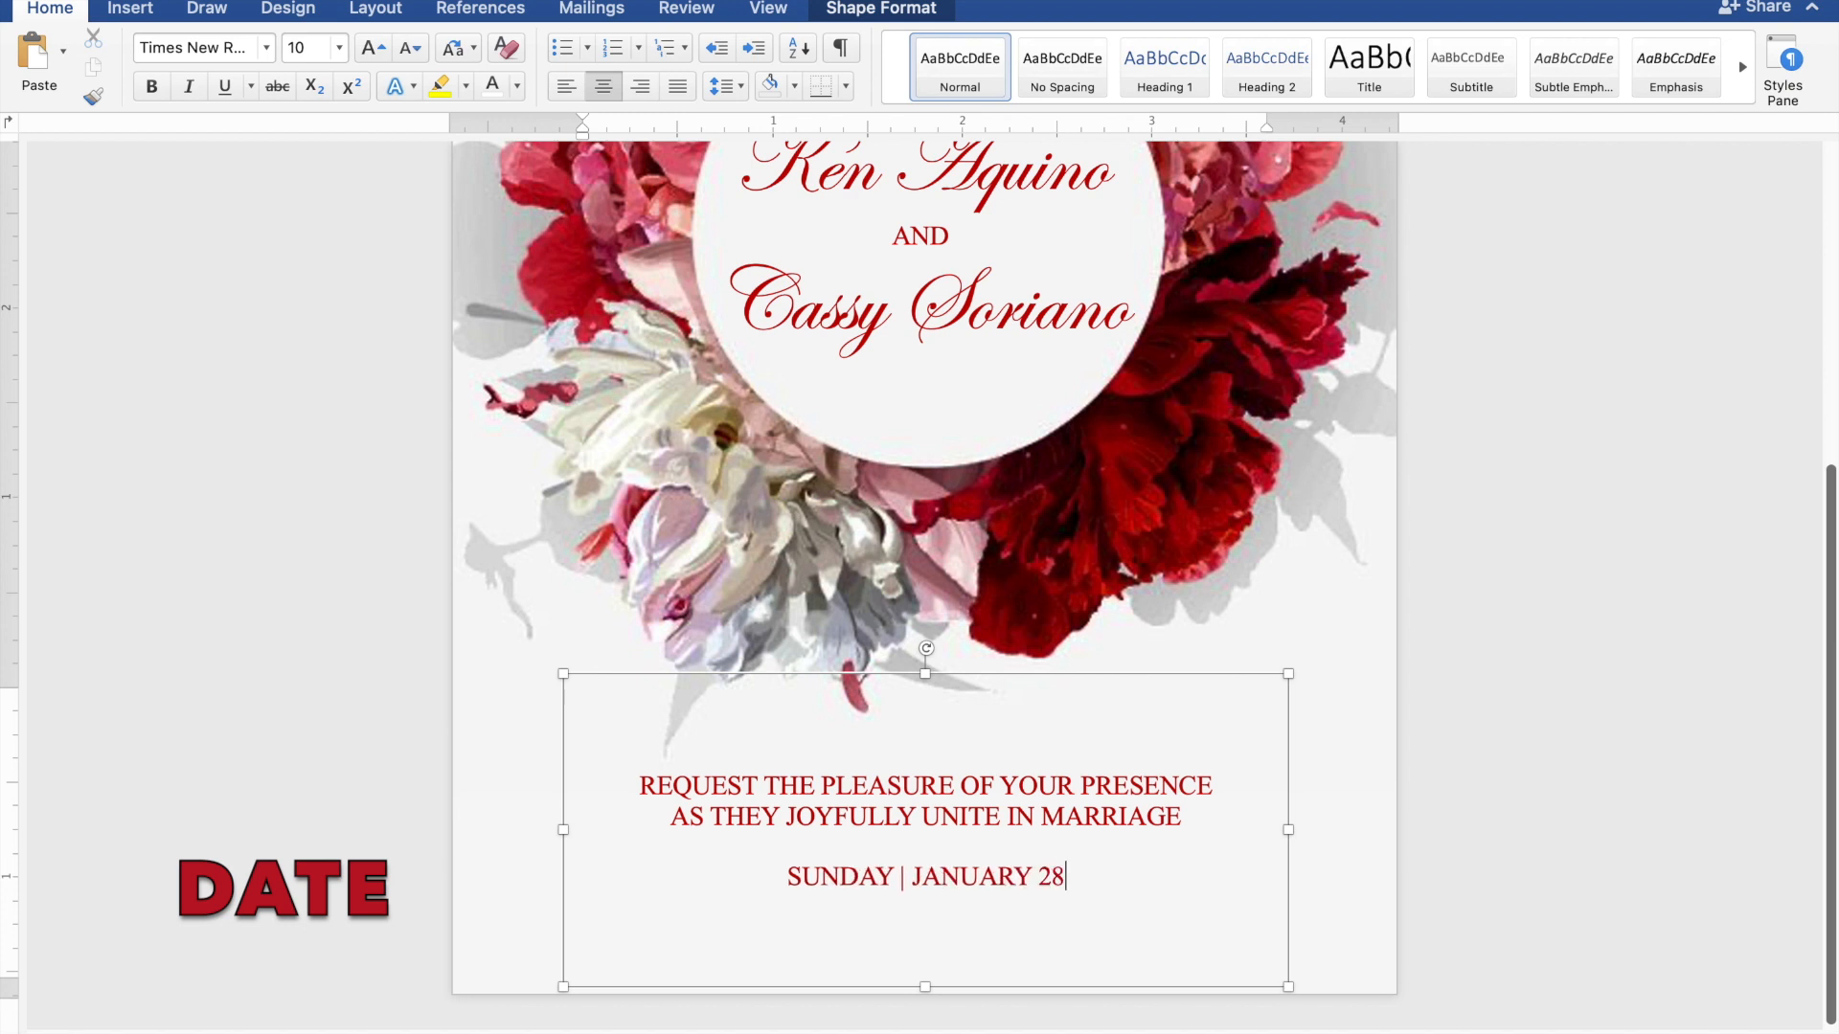
{"action": "type", "text": ", 2024"}
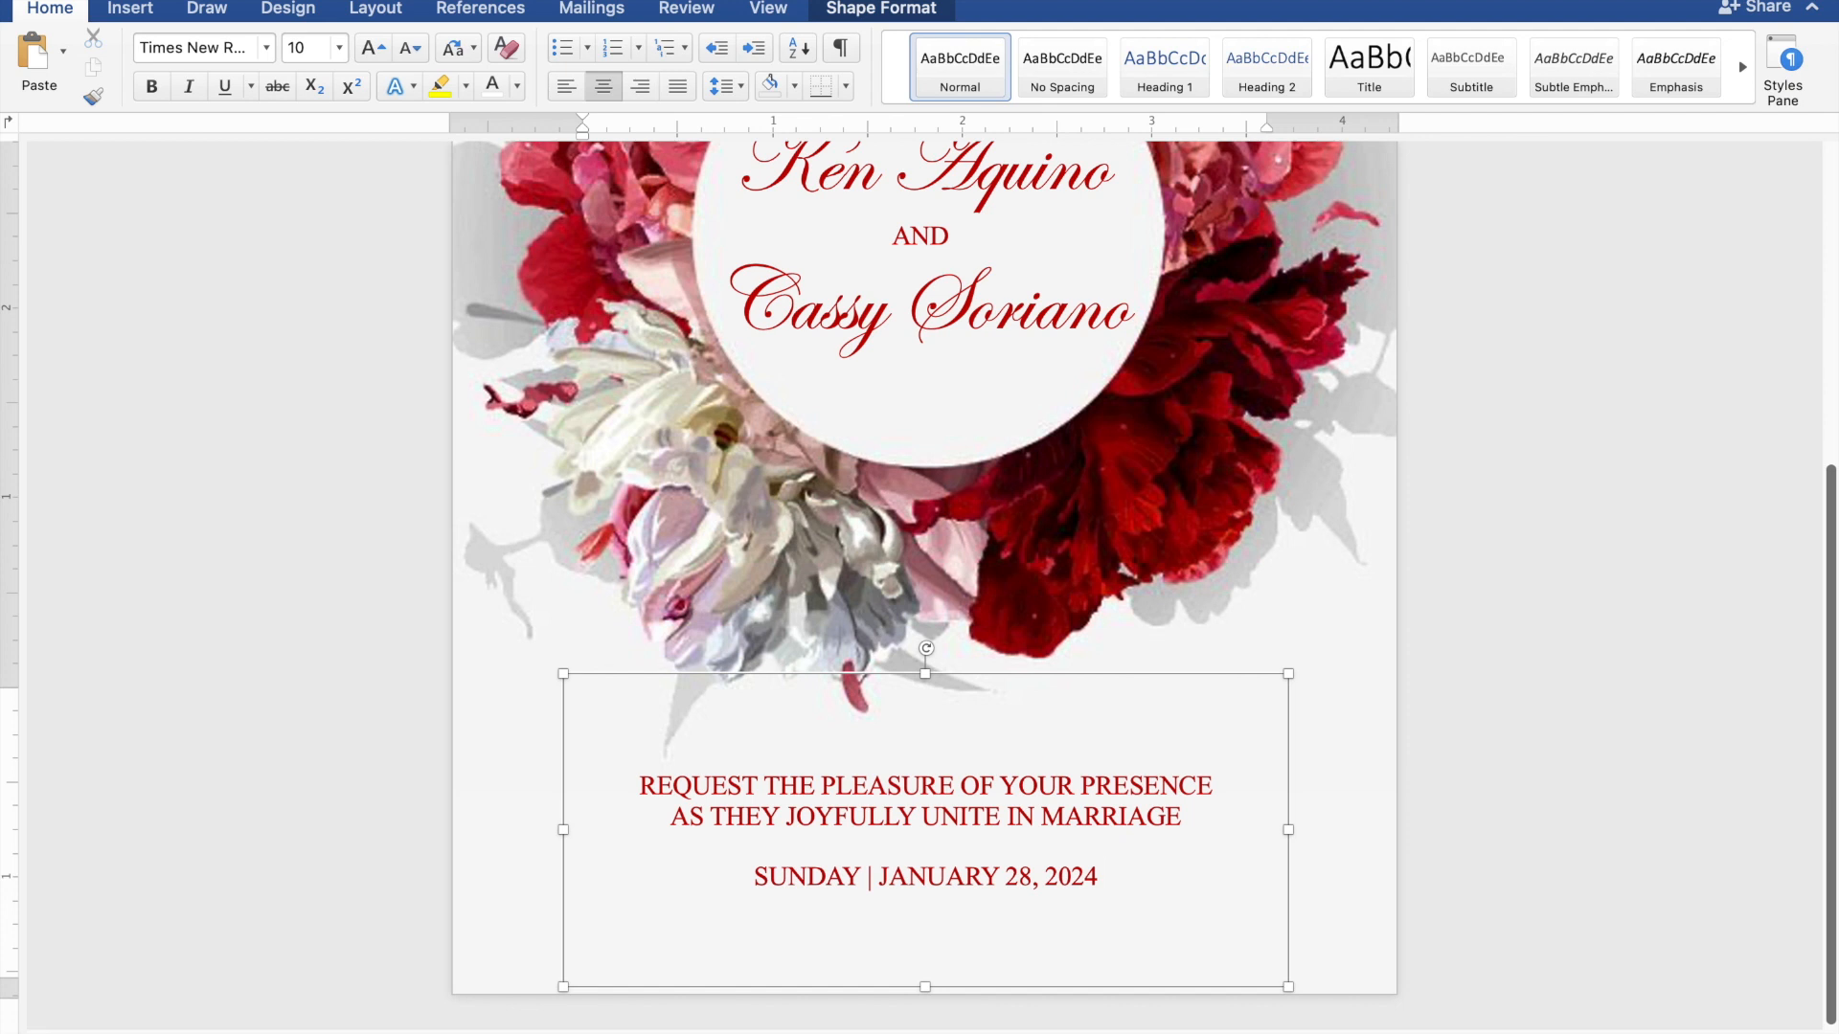
{"action": "type", "text": " | 10"}
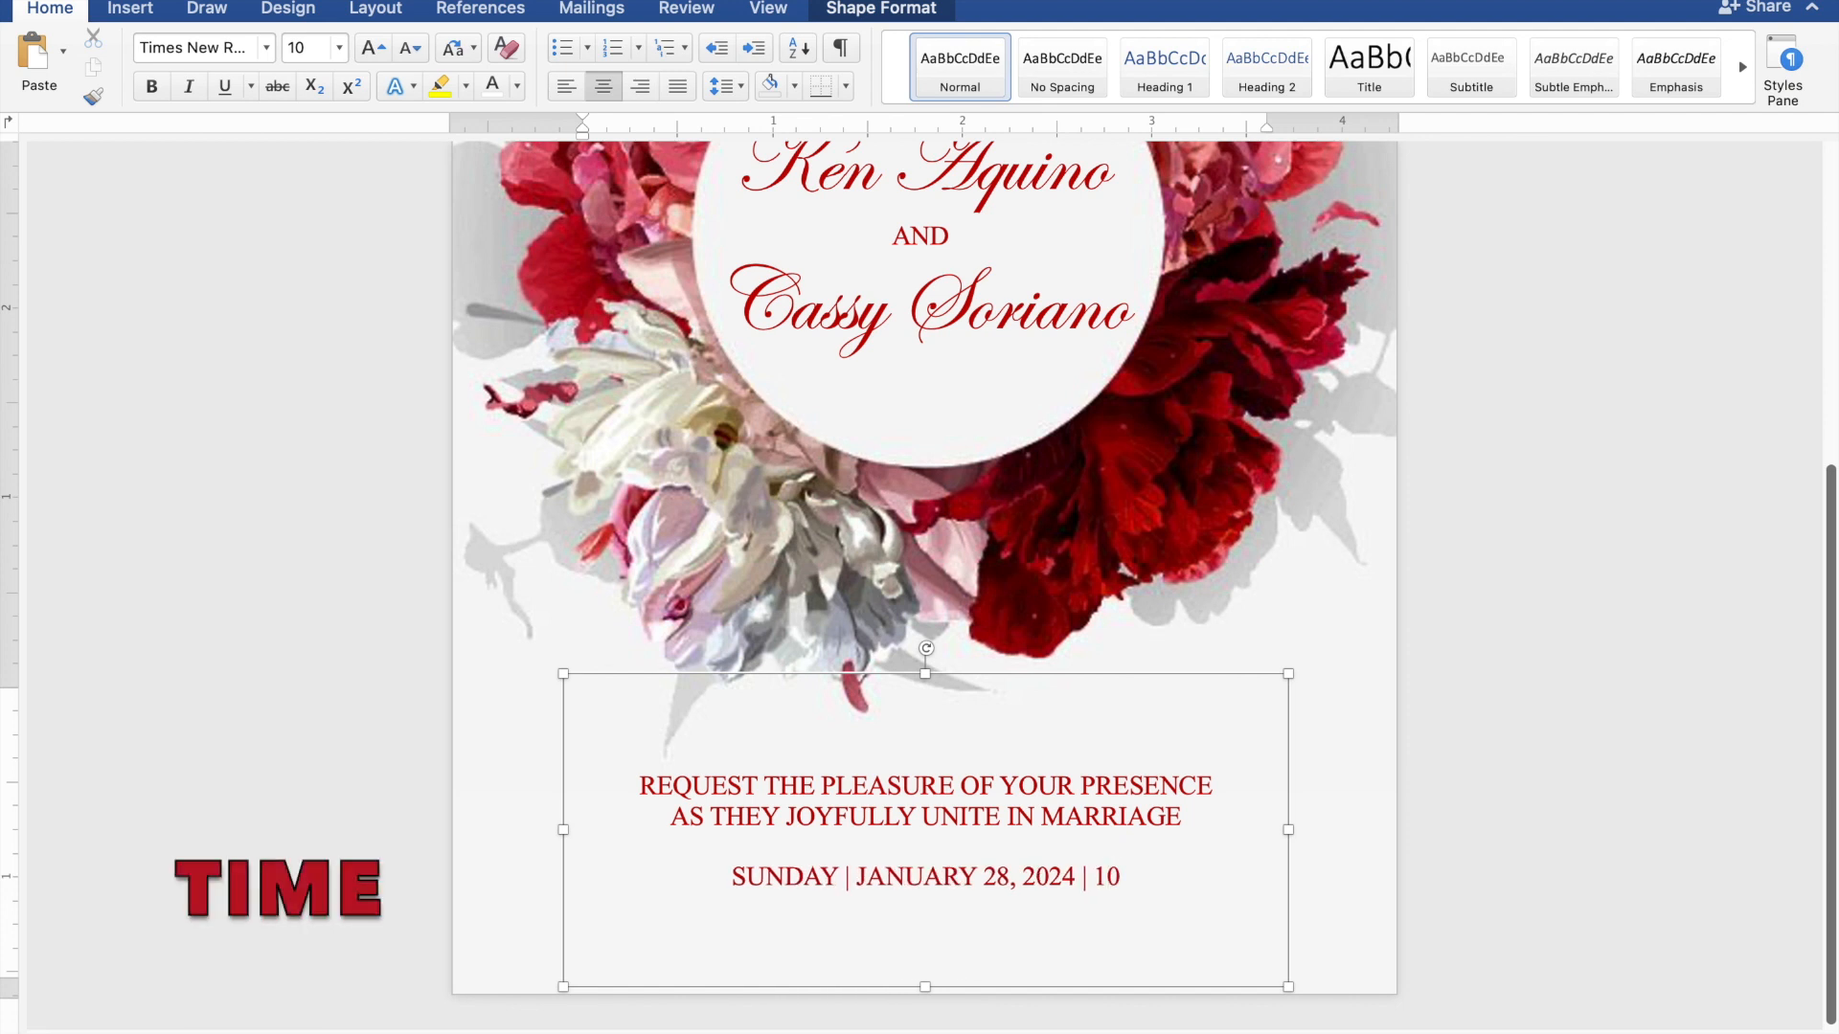
{"action": "type", "text": ":00 "}
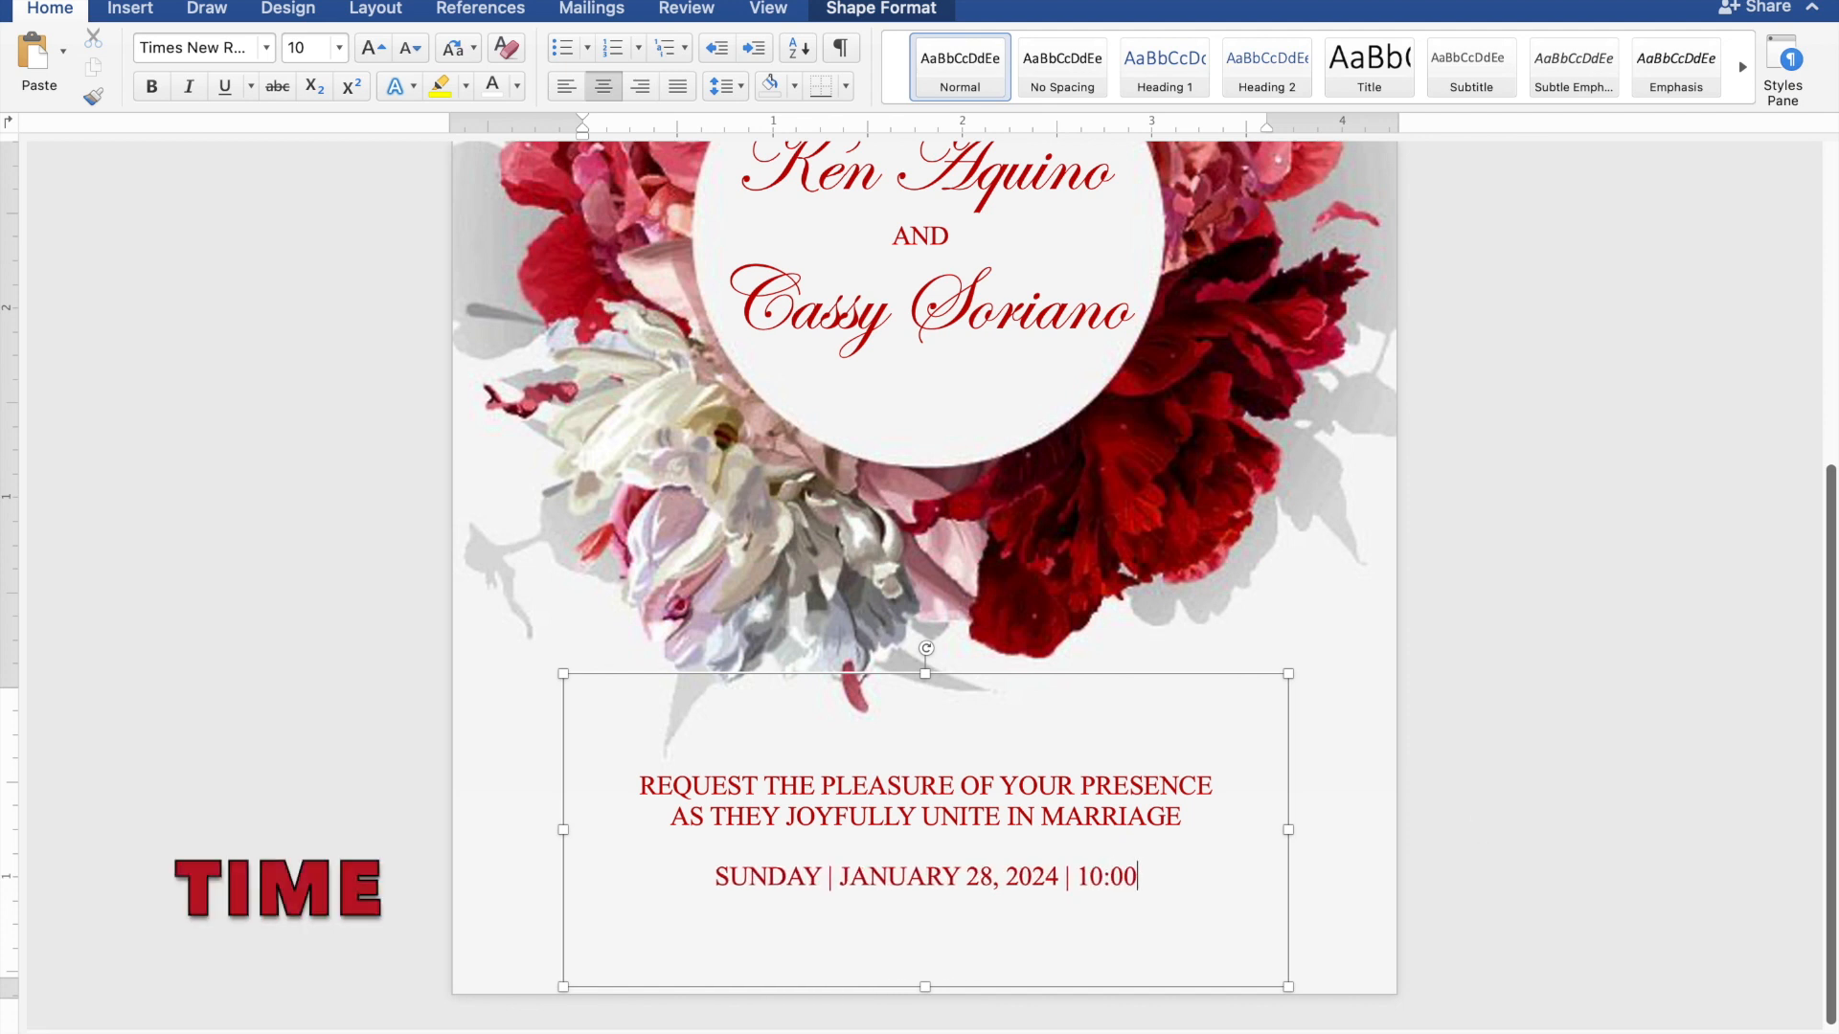
{"action": "type", "text": "A.M."}
Add 'ST. THOMAS AQUINAS PARISH CHURCH' and 'MANGALDAN, PANGASINAN' on their own lines below the date
{"action": "key", "text": "Return"}
{"action": "type", "text": "S"}
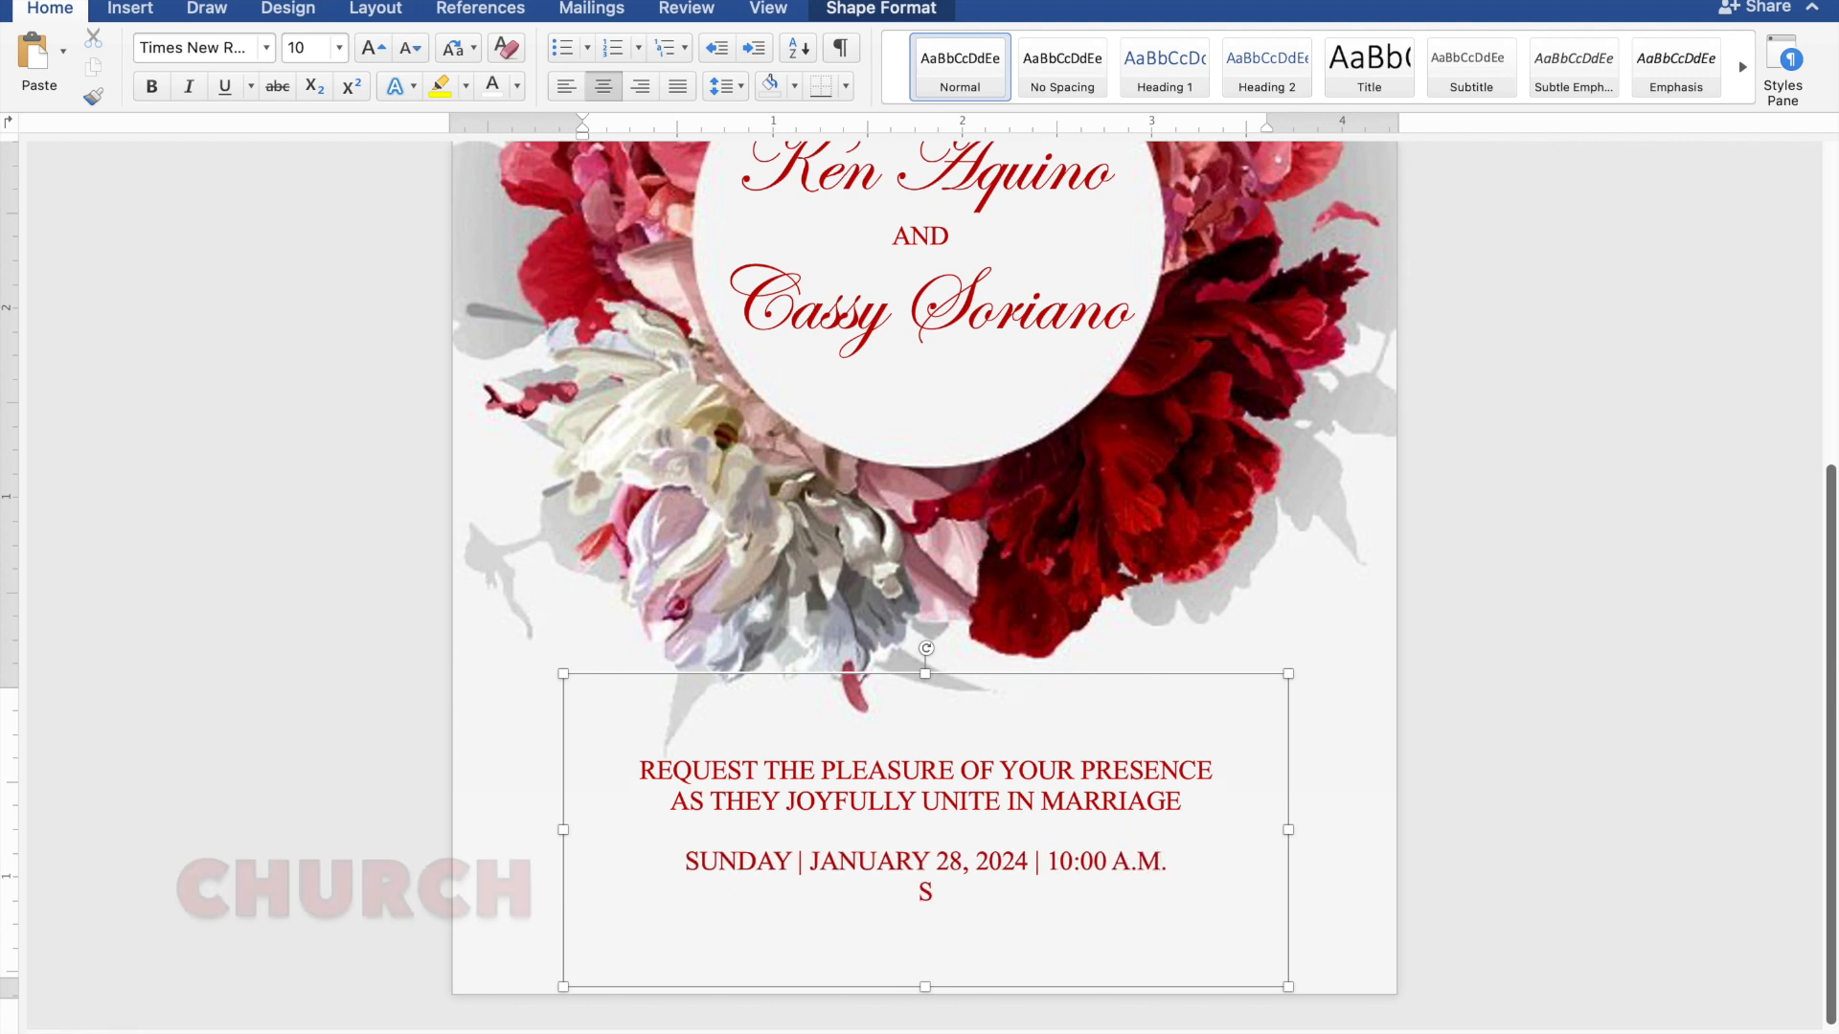
{"action": "type", "text": "T. THOMAS A"}
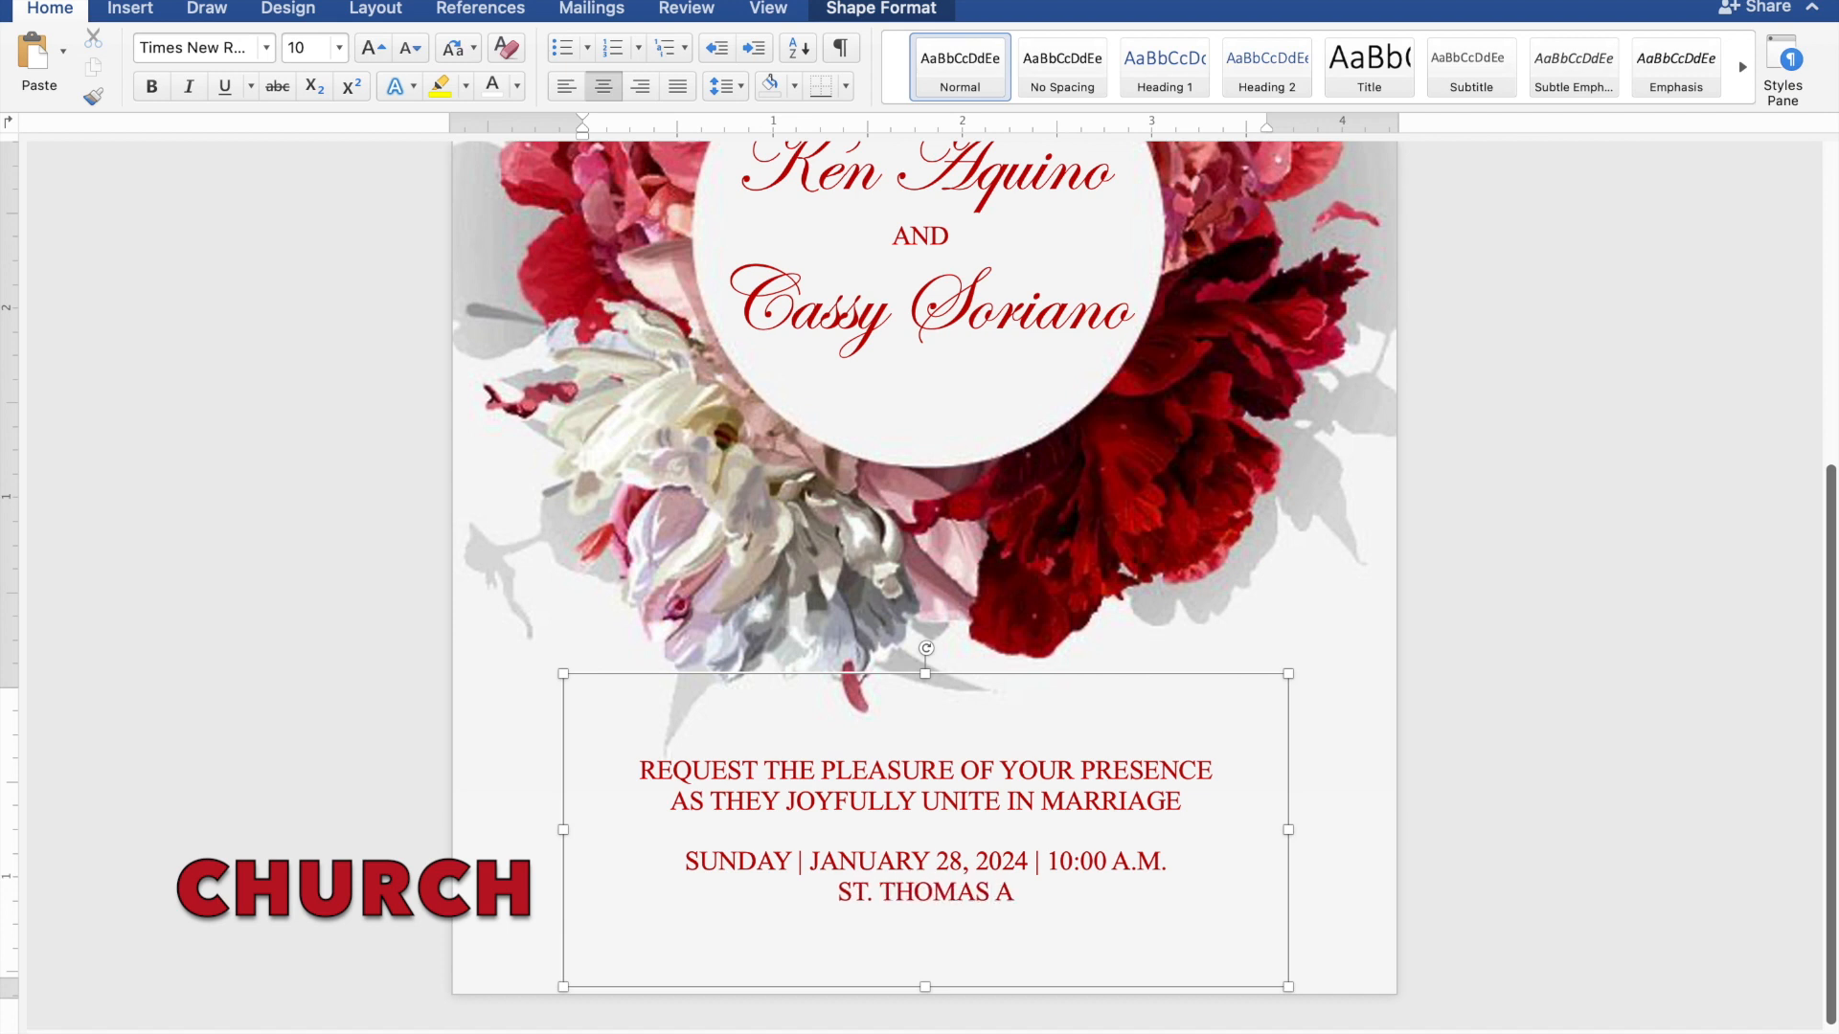
{"action": "type", "text": "QUINAS PARISH C"}
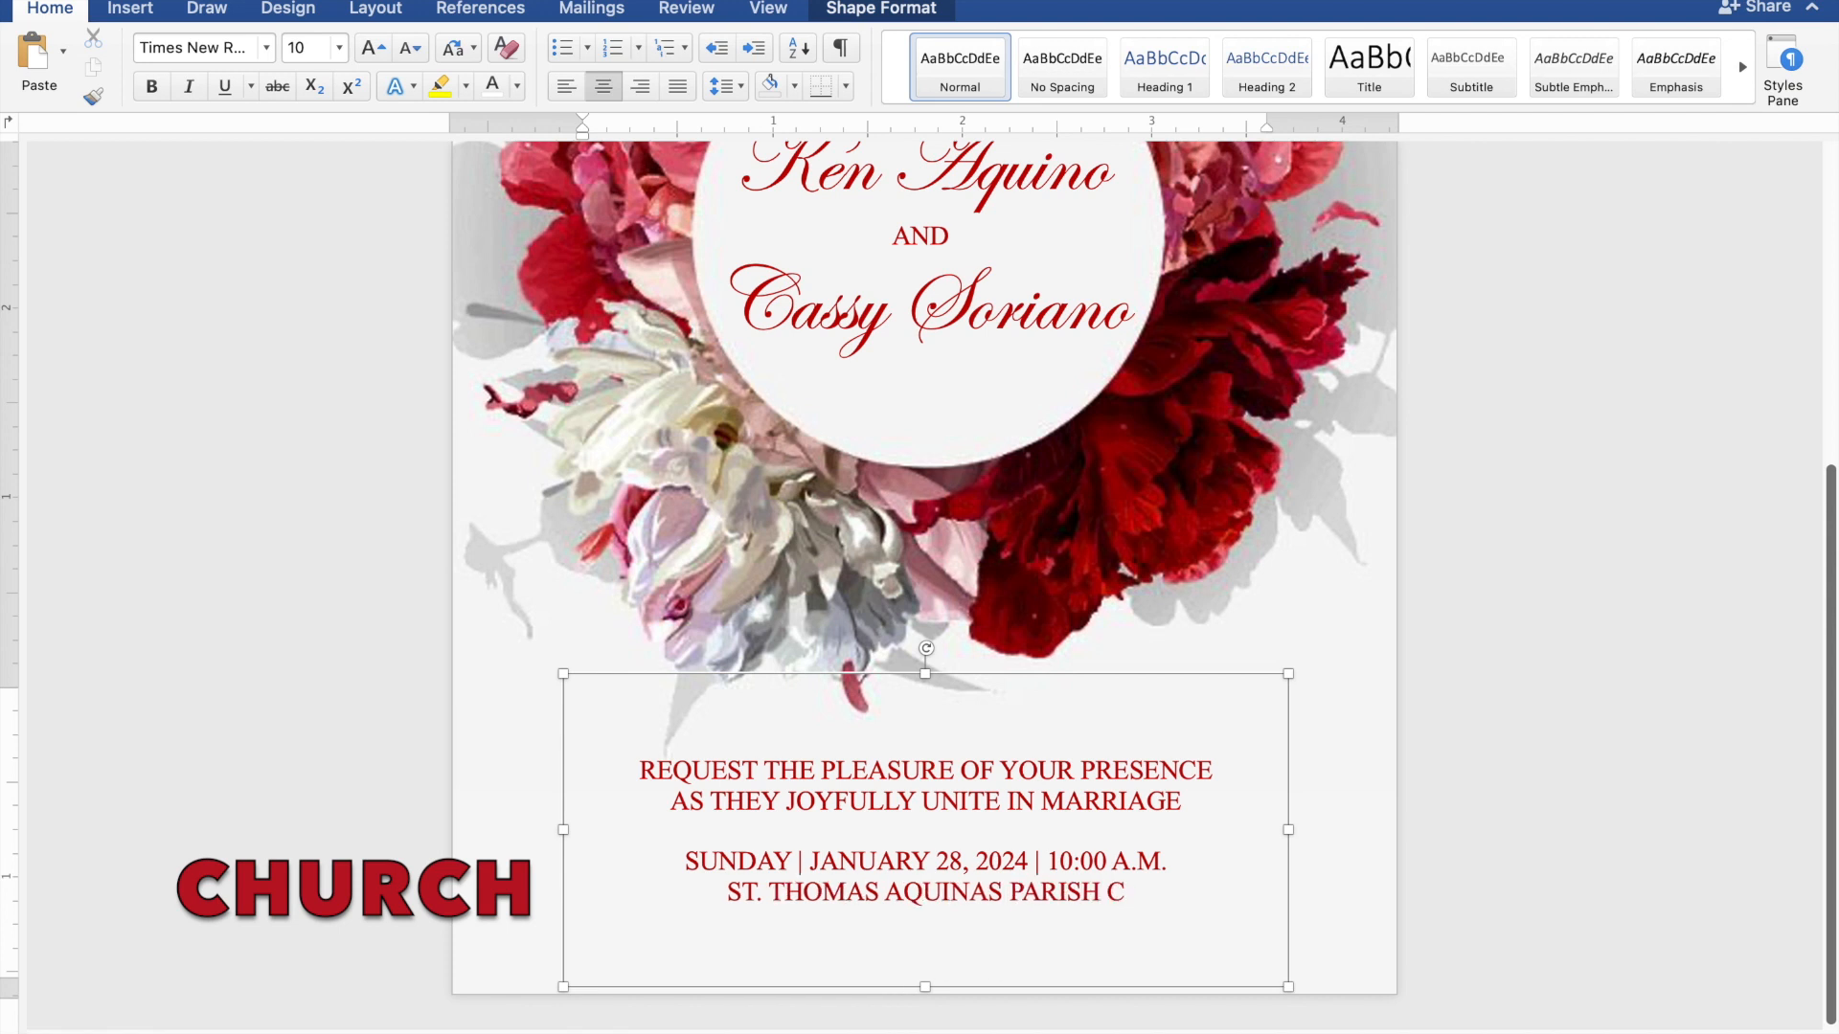
{"action": "type", "text": "HURCH"}
{"action": "key", "text": "Return"}
{"action": "type", "text": "MANGALDAN, P"}
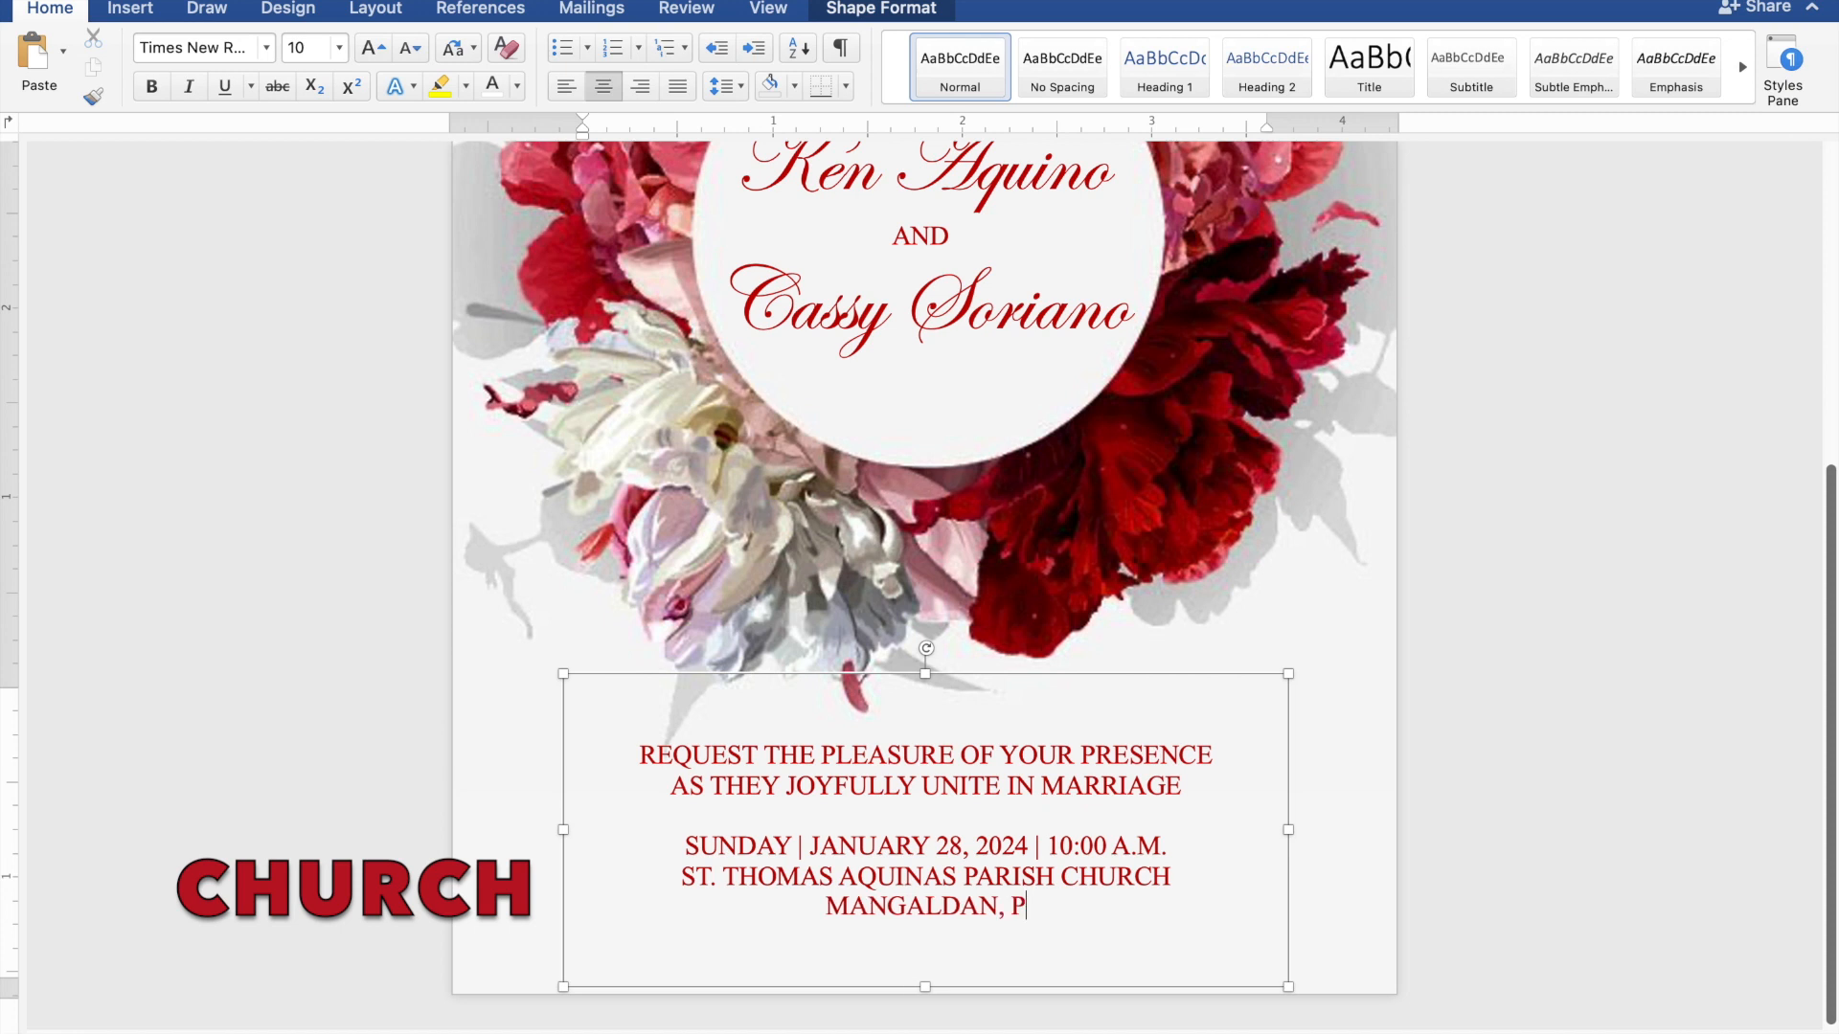
{"action": "type", "text": "ANGA"}
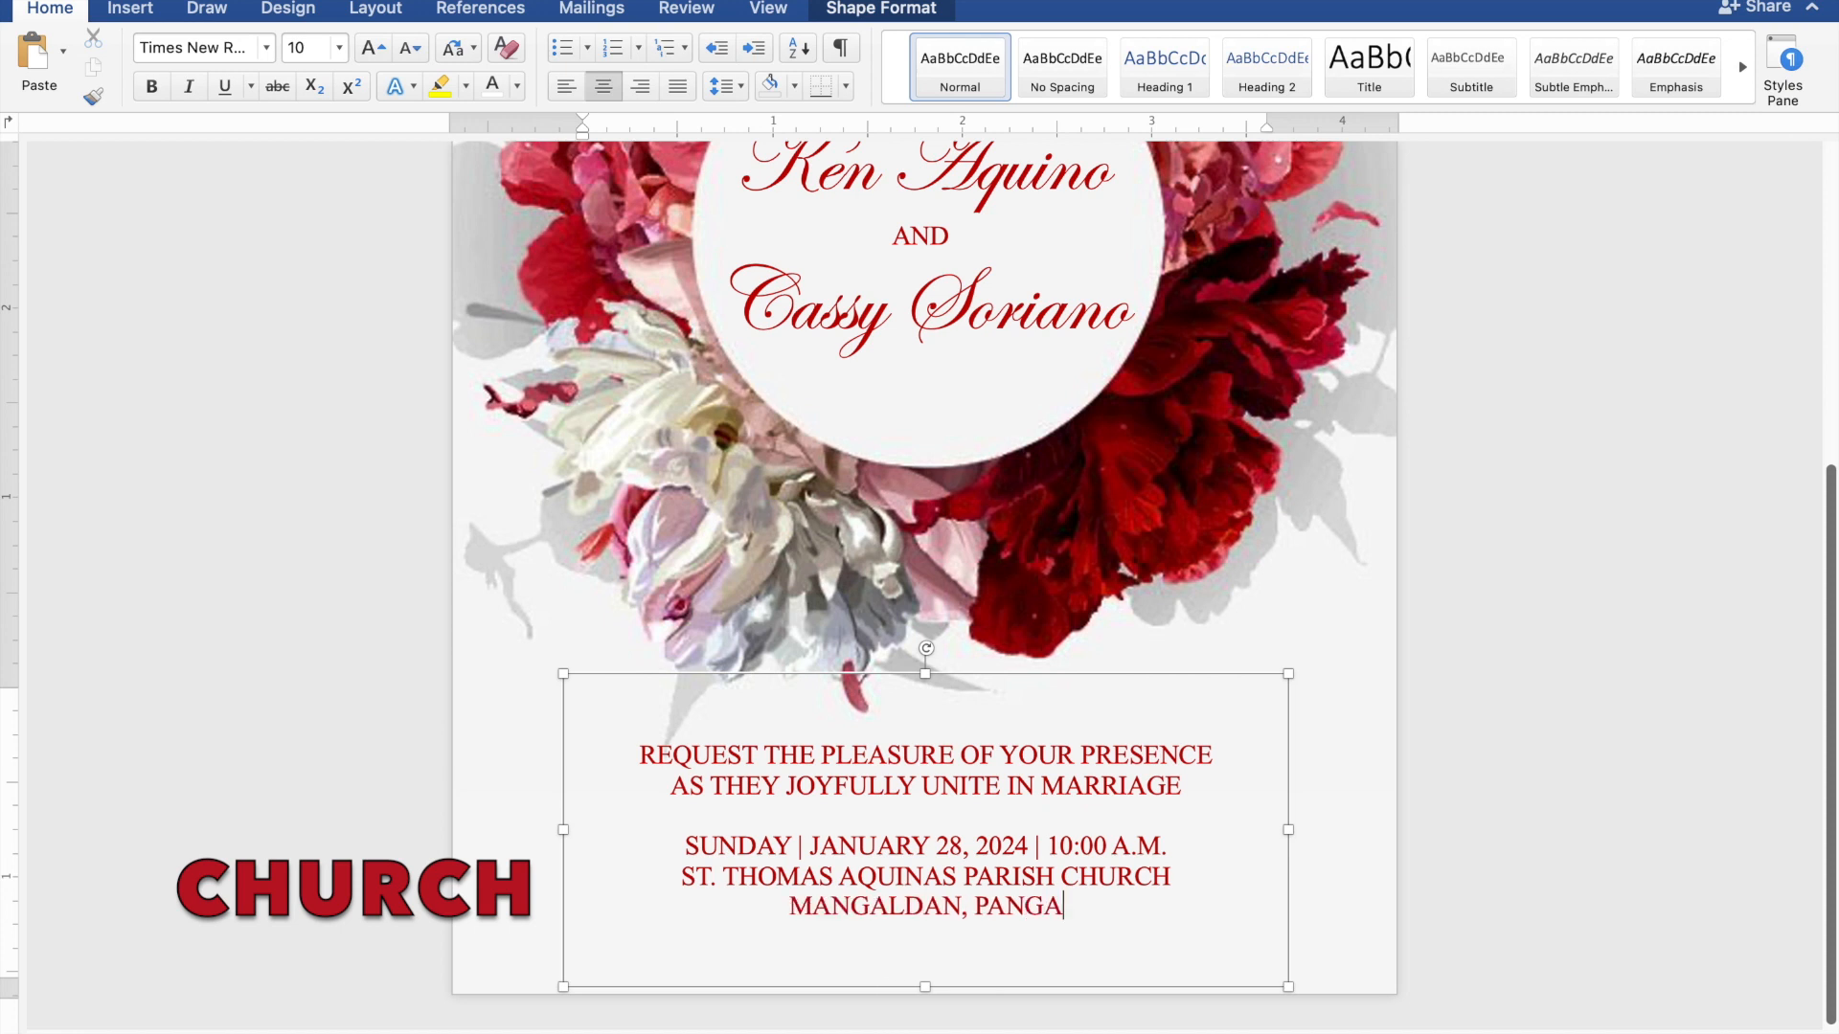
{"action": "type", "text": "SINAN"}
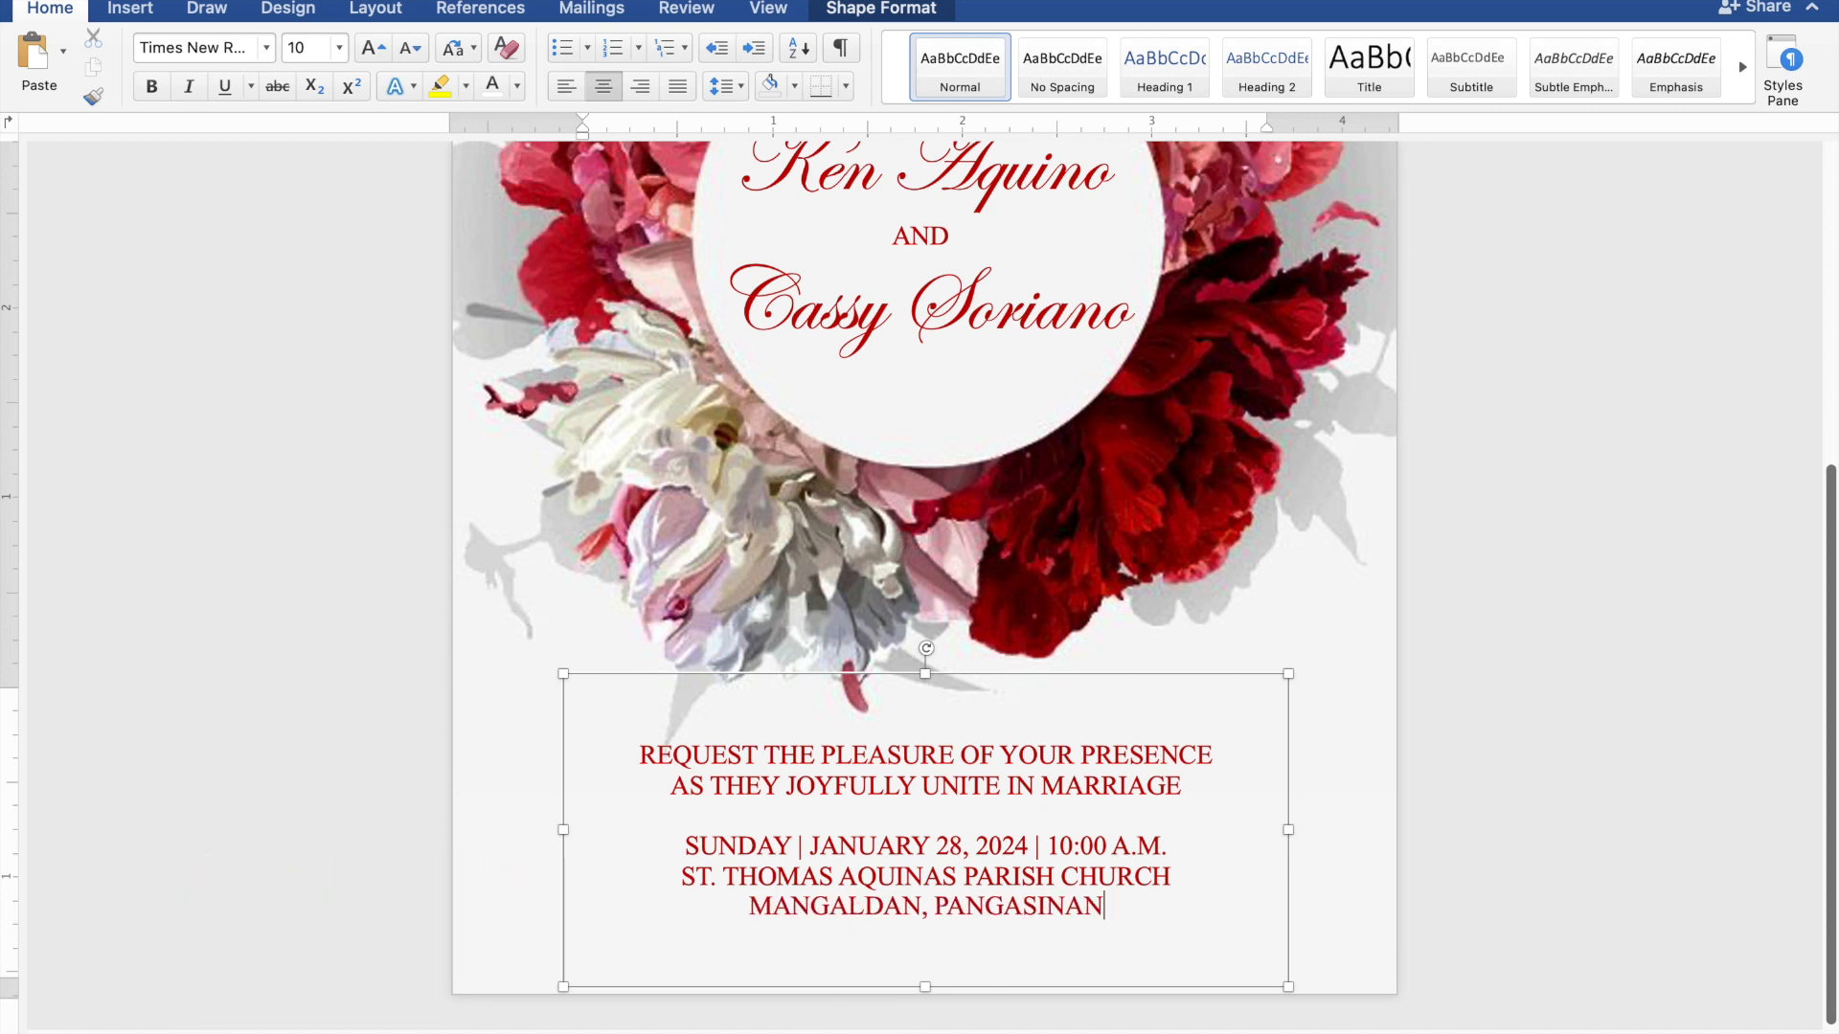
{"action": "key", "text": "Return"}
{"action": "key", "text": "Return"}
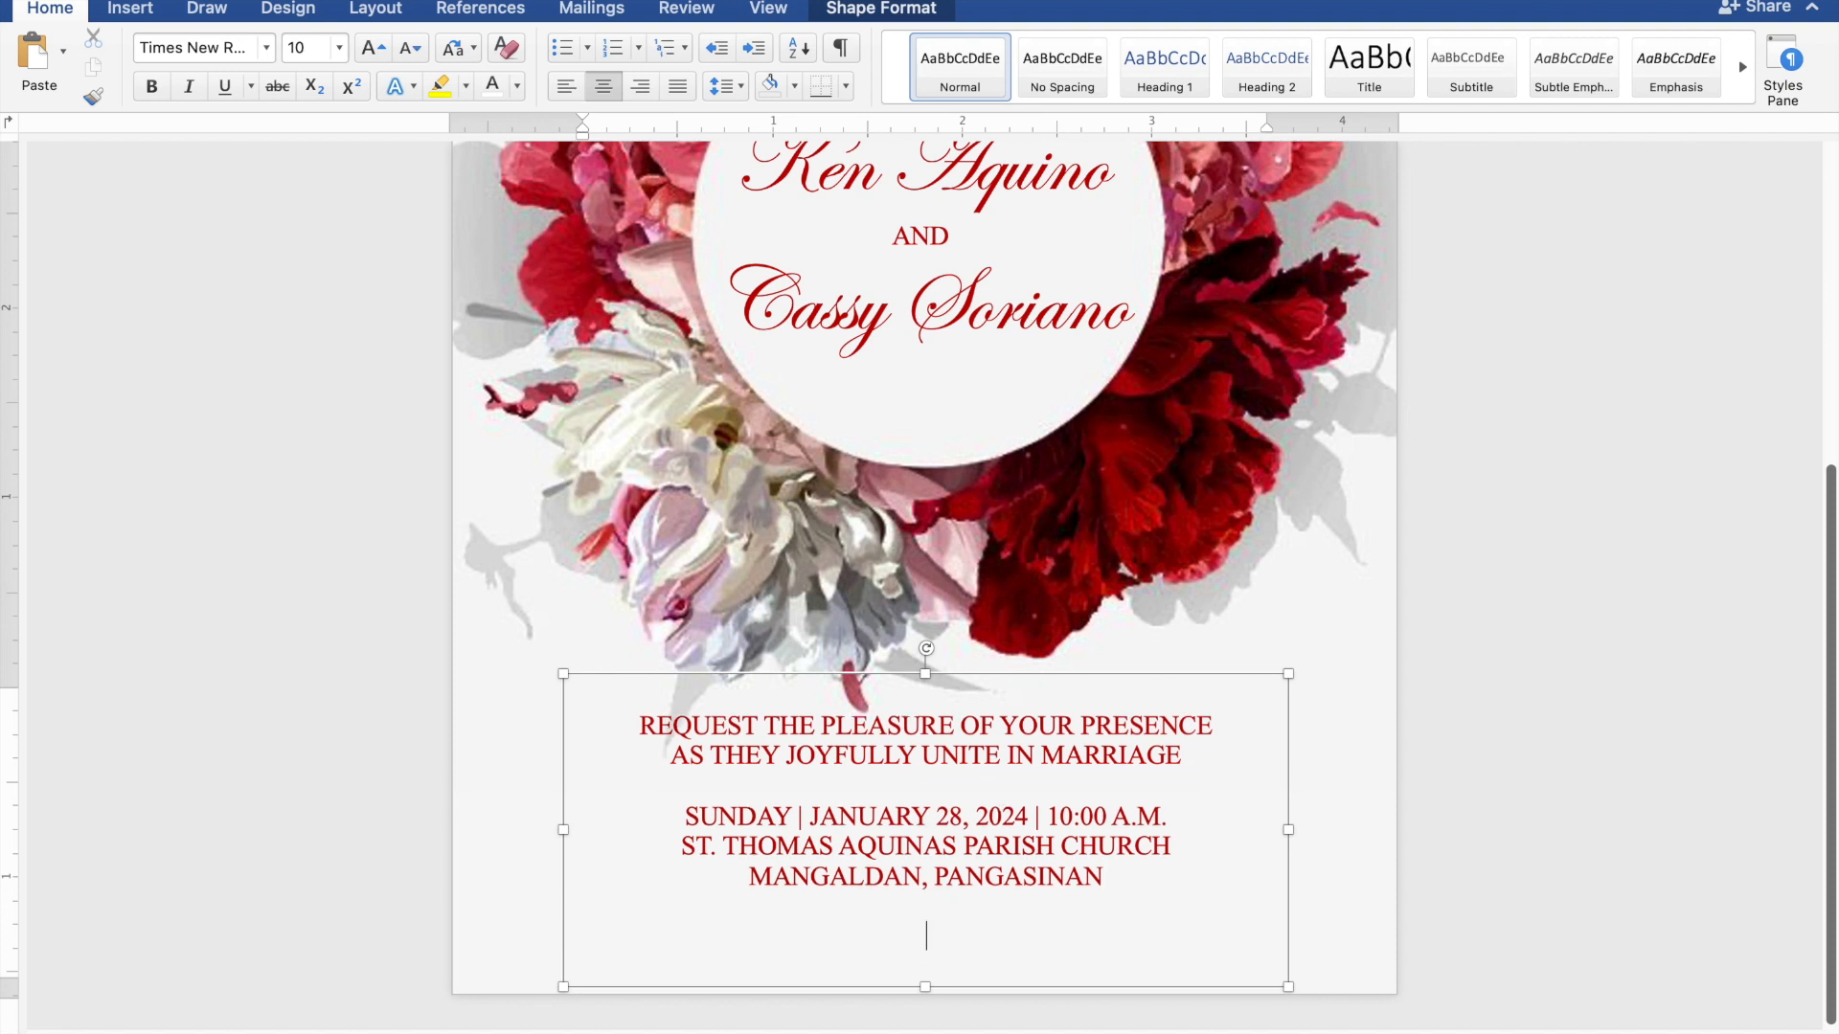
Type 'Reception to follow' on the last line and select it
{"action": "type", "text": "Recep"}
{"action": "type", "text": "tion to follow"}
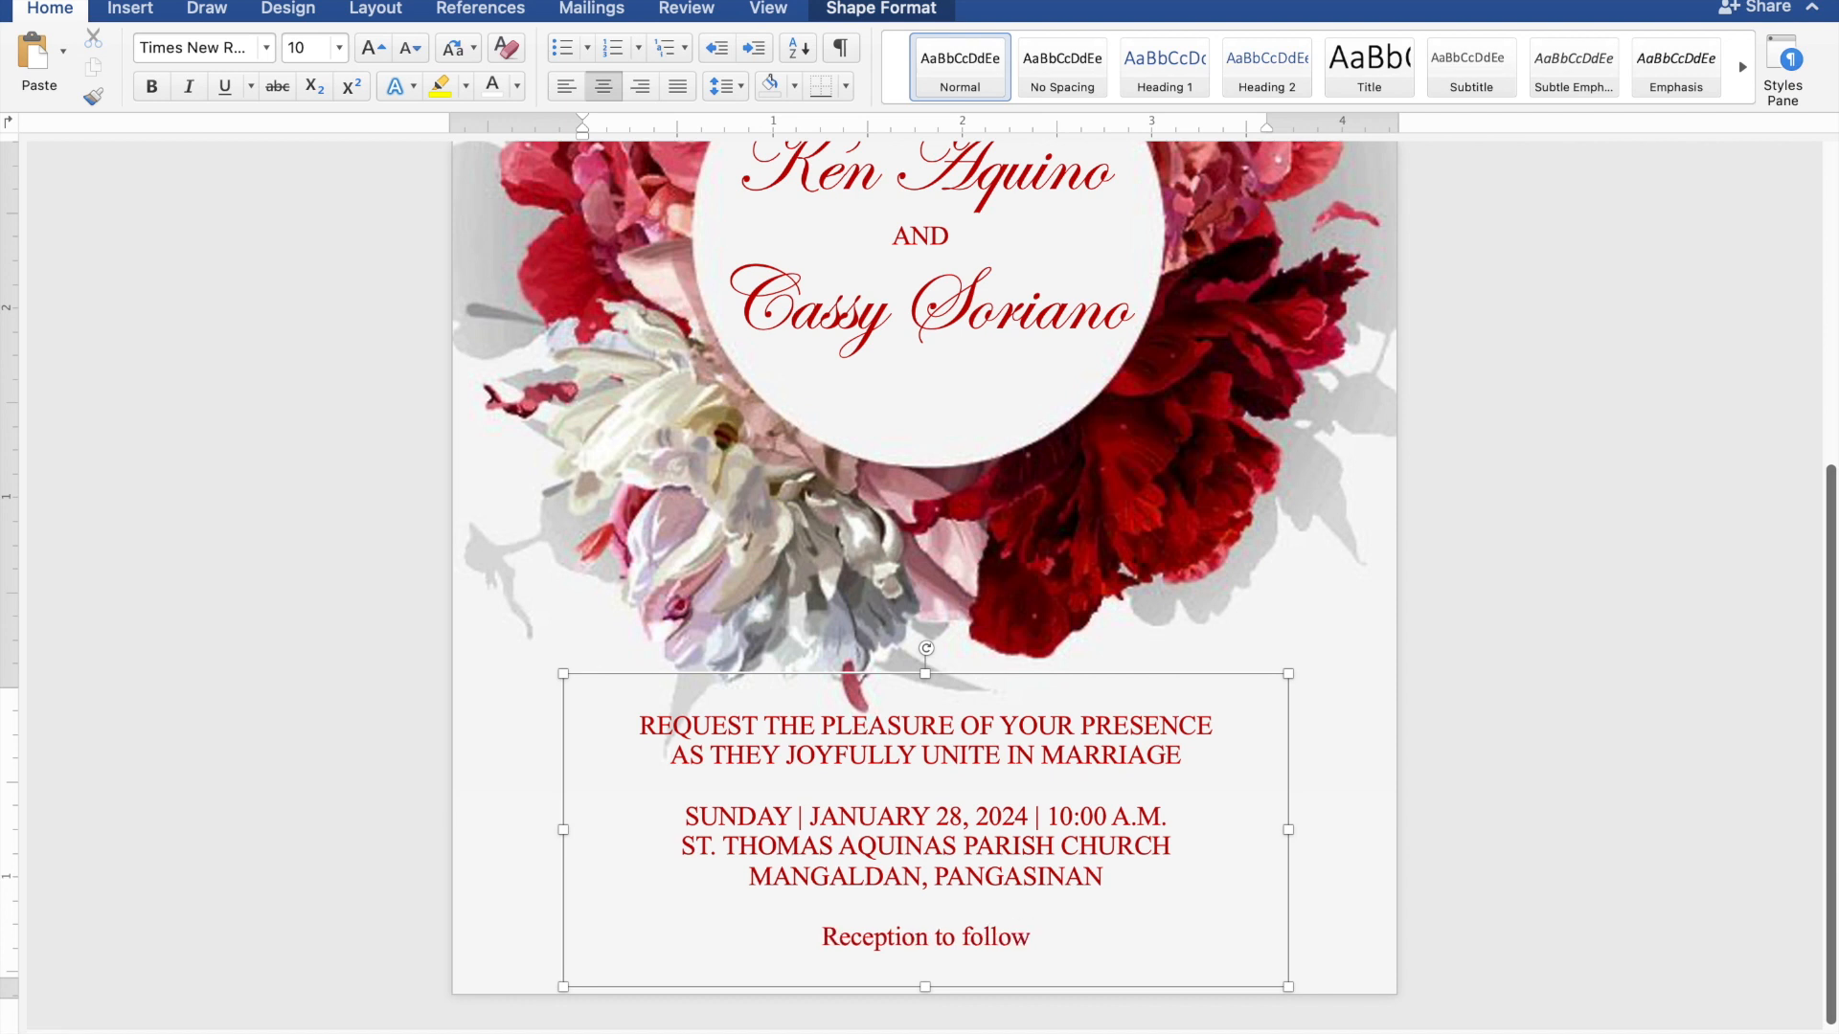
{"action": "left_click_drag", "start_coordinate": [1063, 951], "coordinate": [874, 952]}
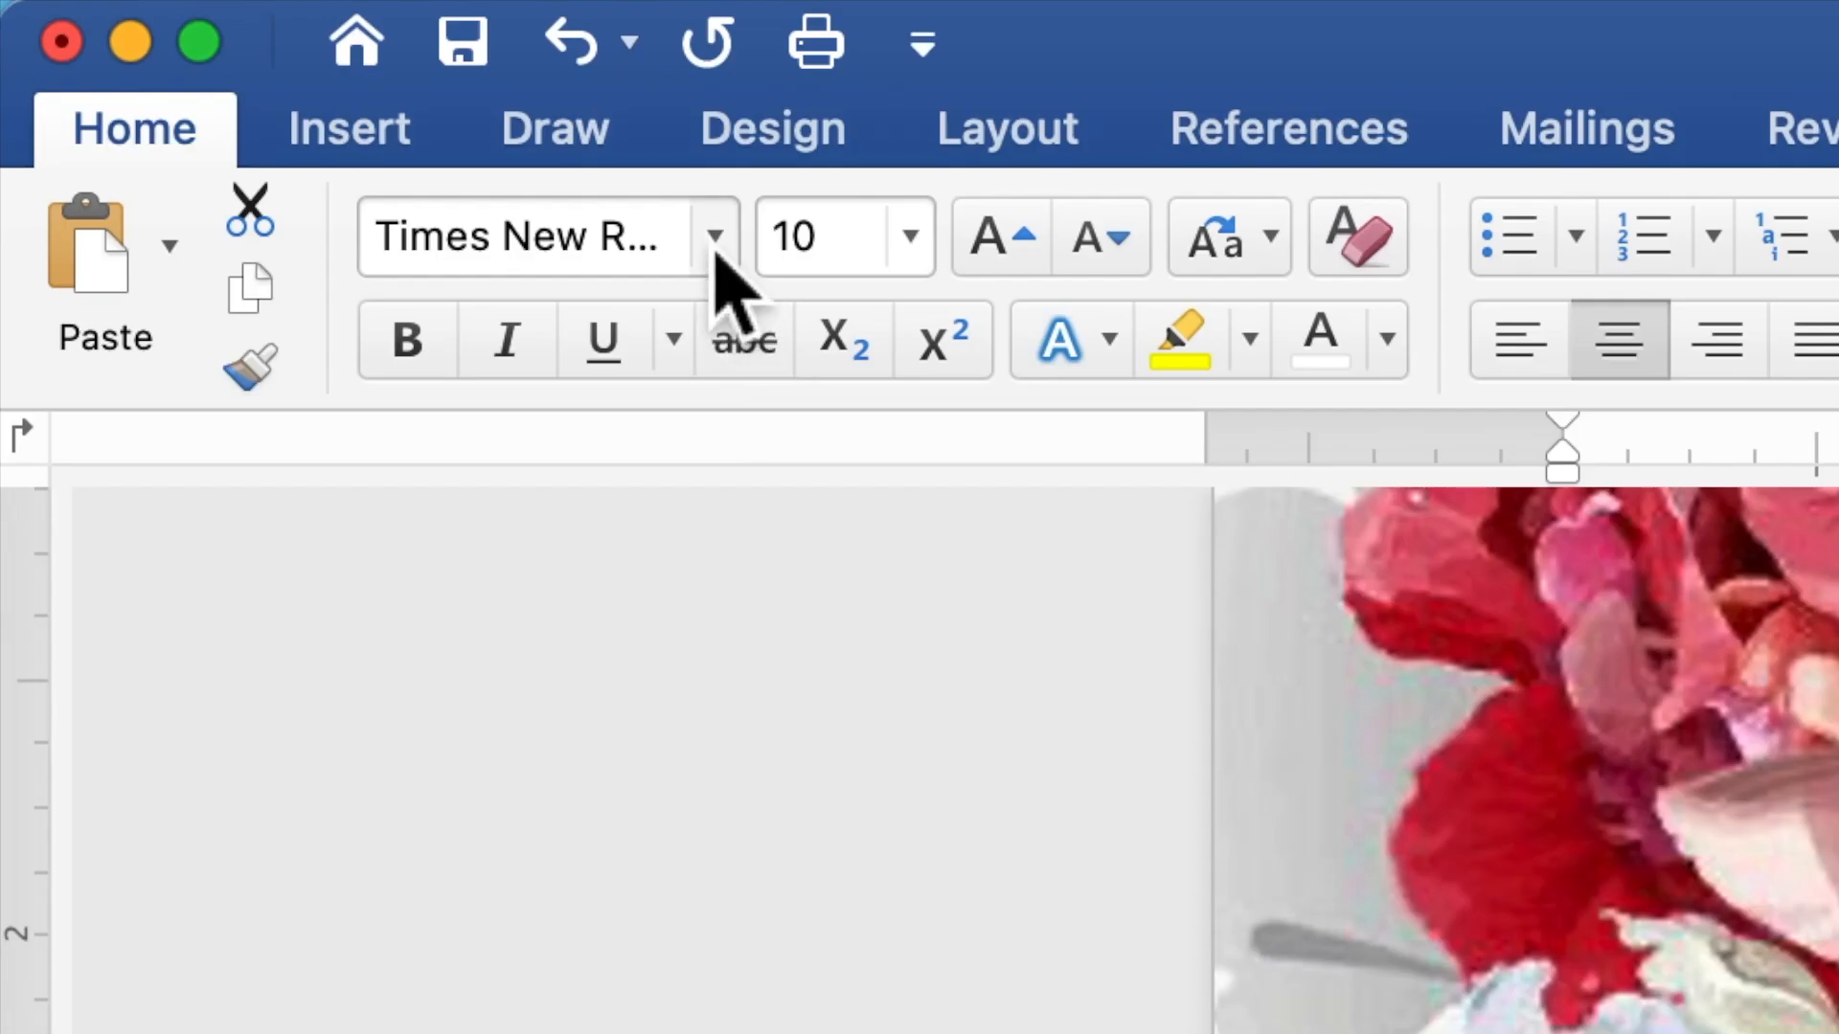
Format the 'Reception to follow' line in Edwardian Script ITC at 20 pt
{"action": "left_click", "coordinate": [715, 240]}
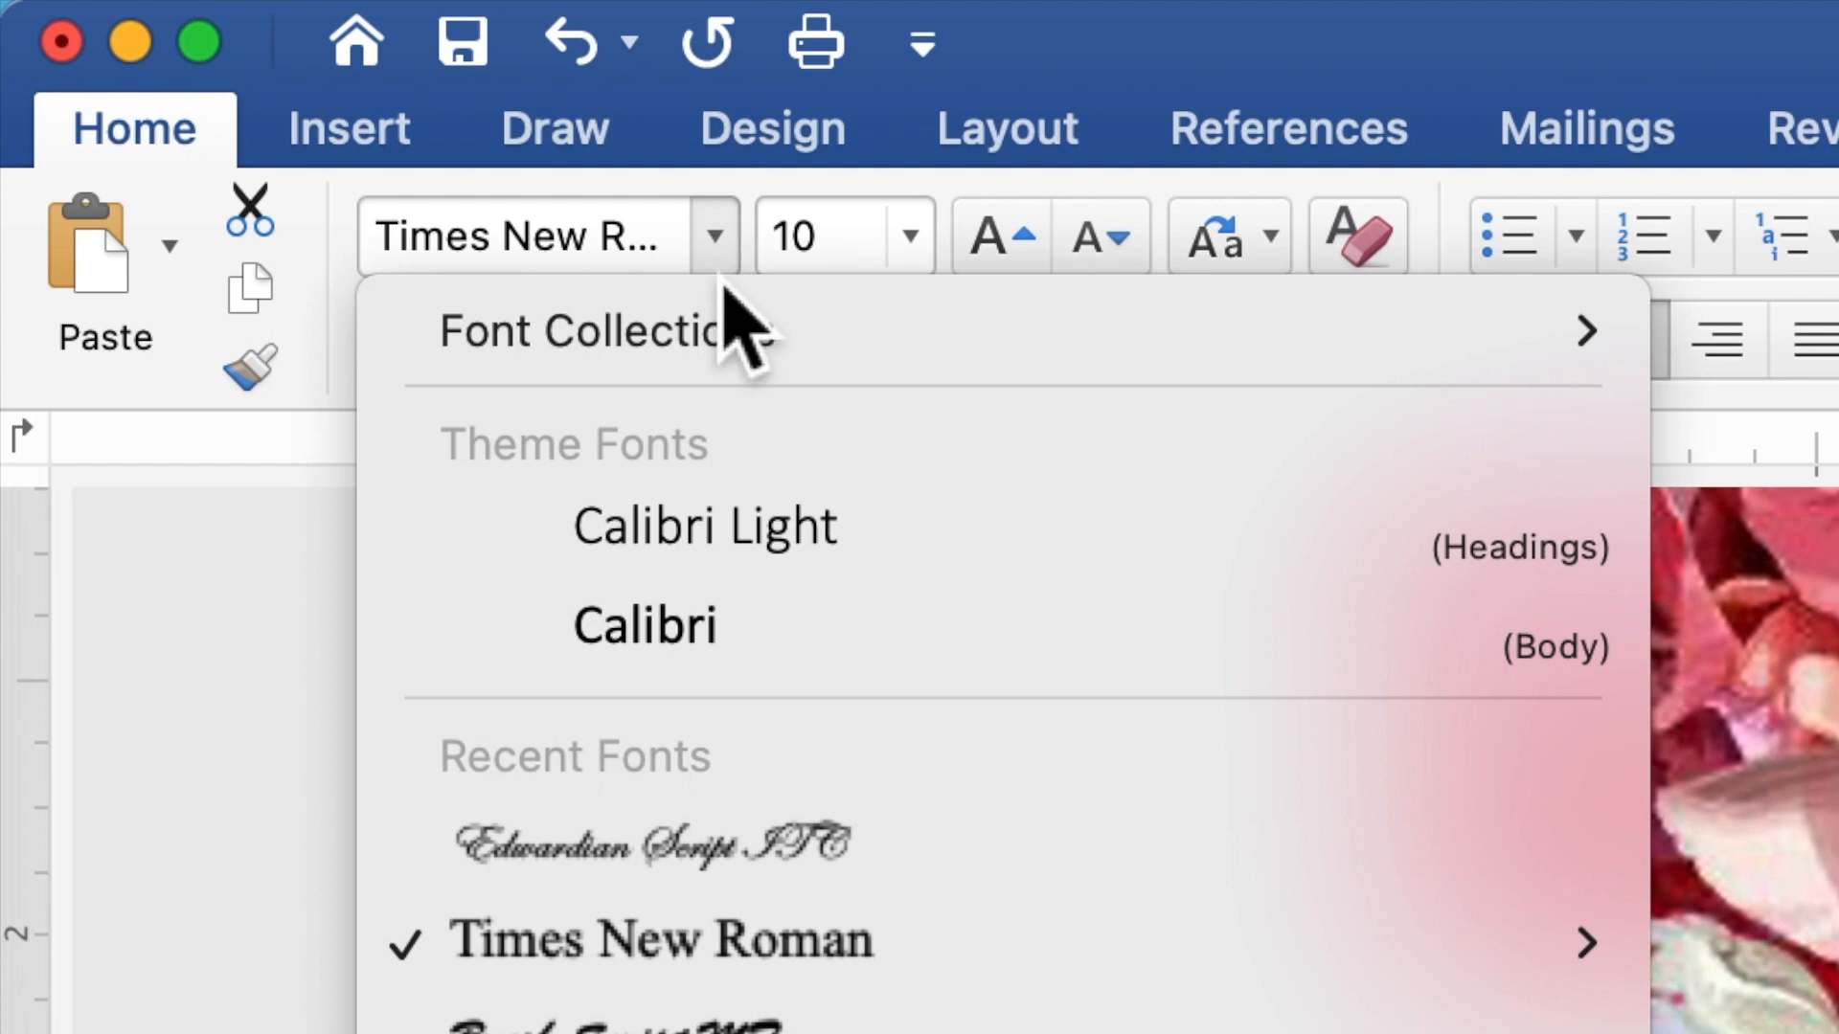
{"action": "left_click", "coordinate": [790, 832]}
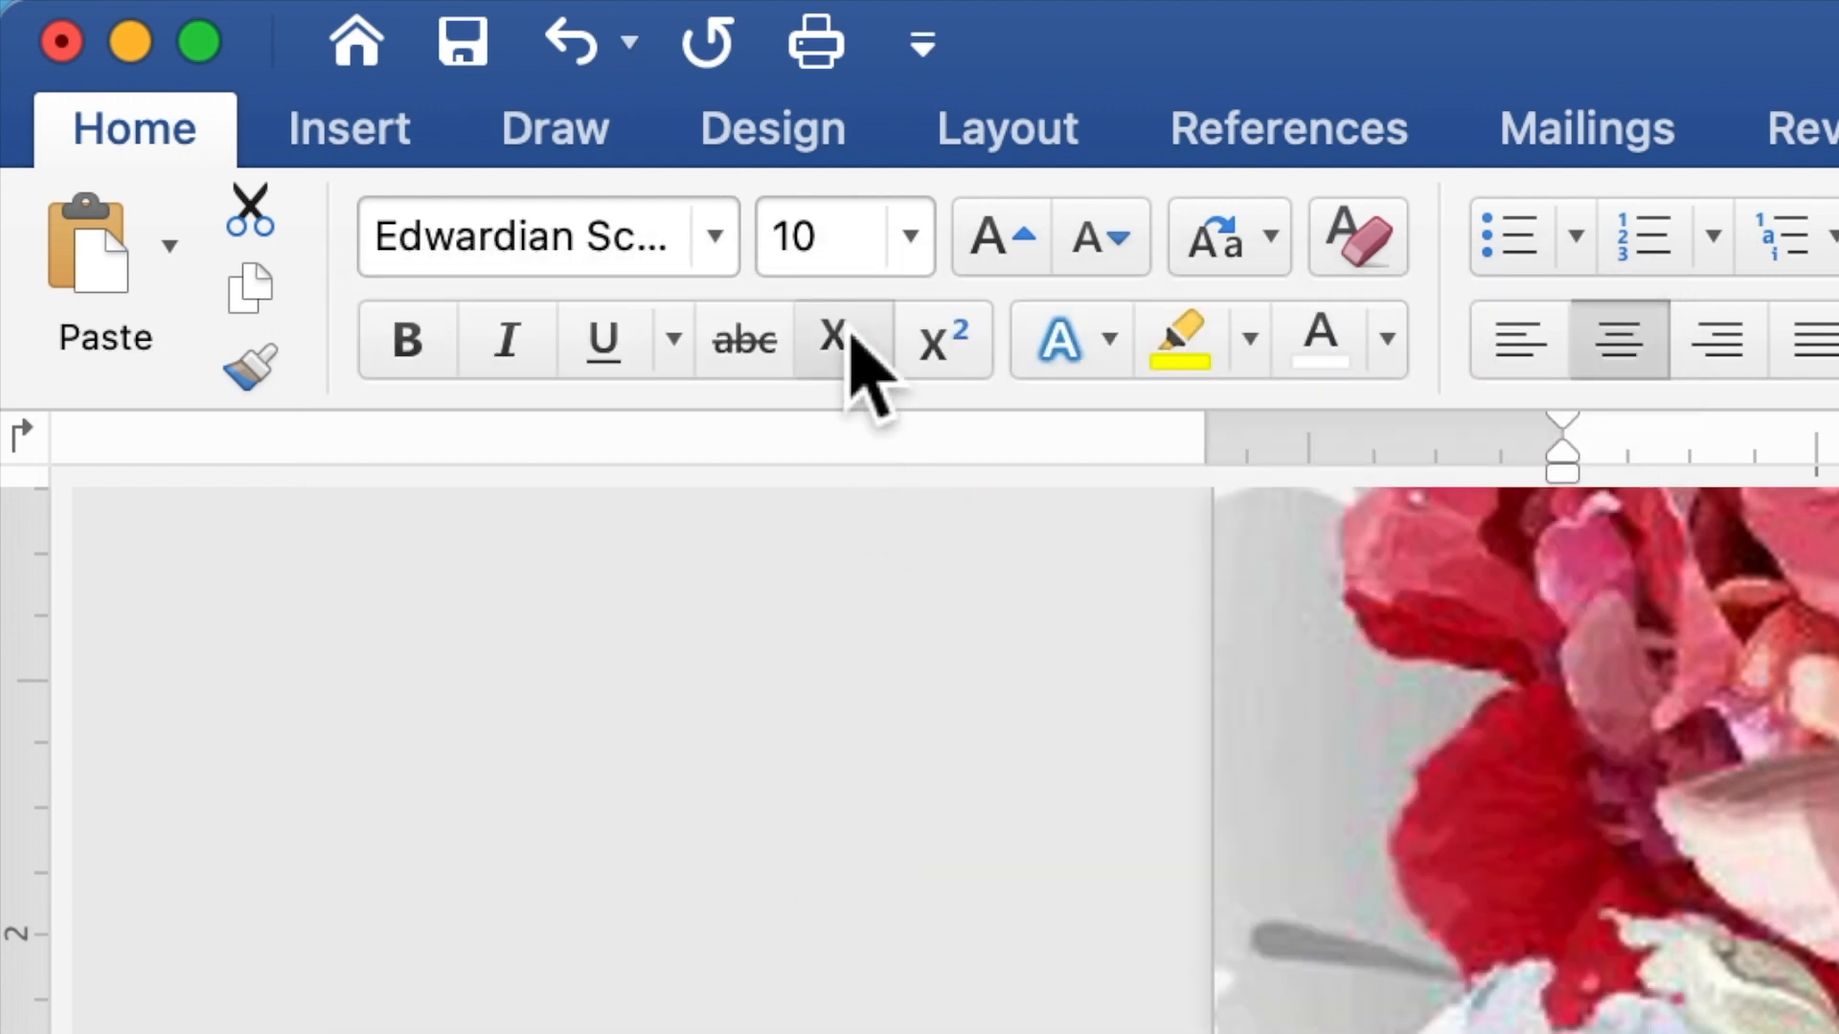
{"action": "left_click", "coordinate": [792, 251]}
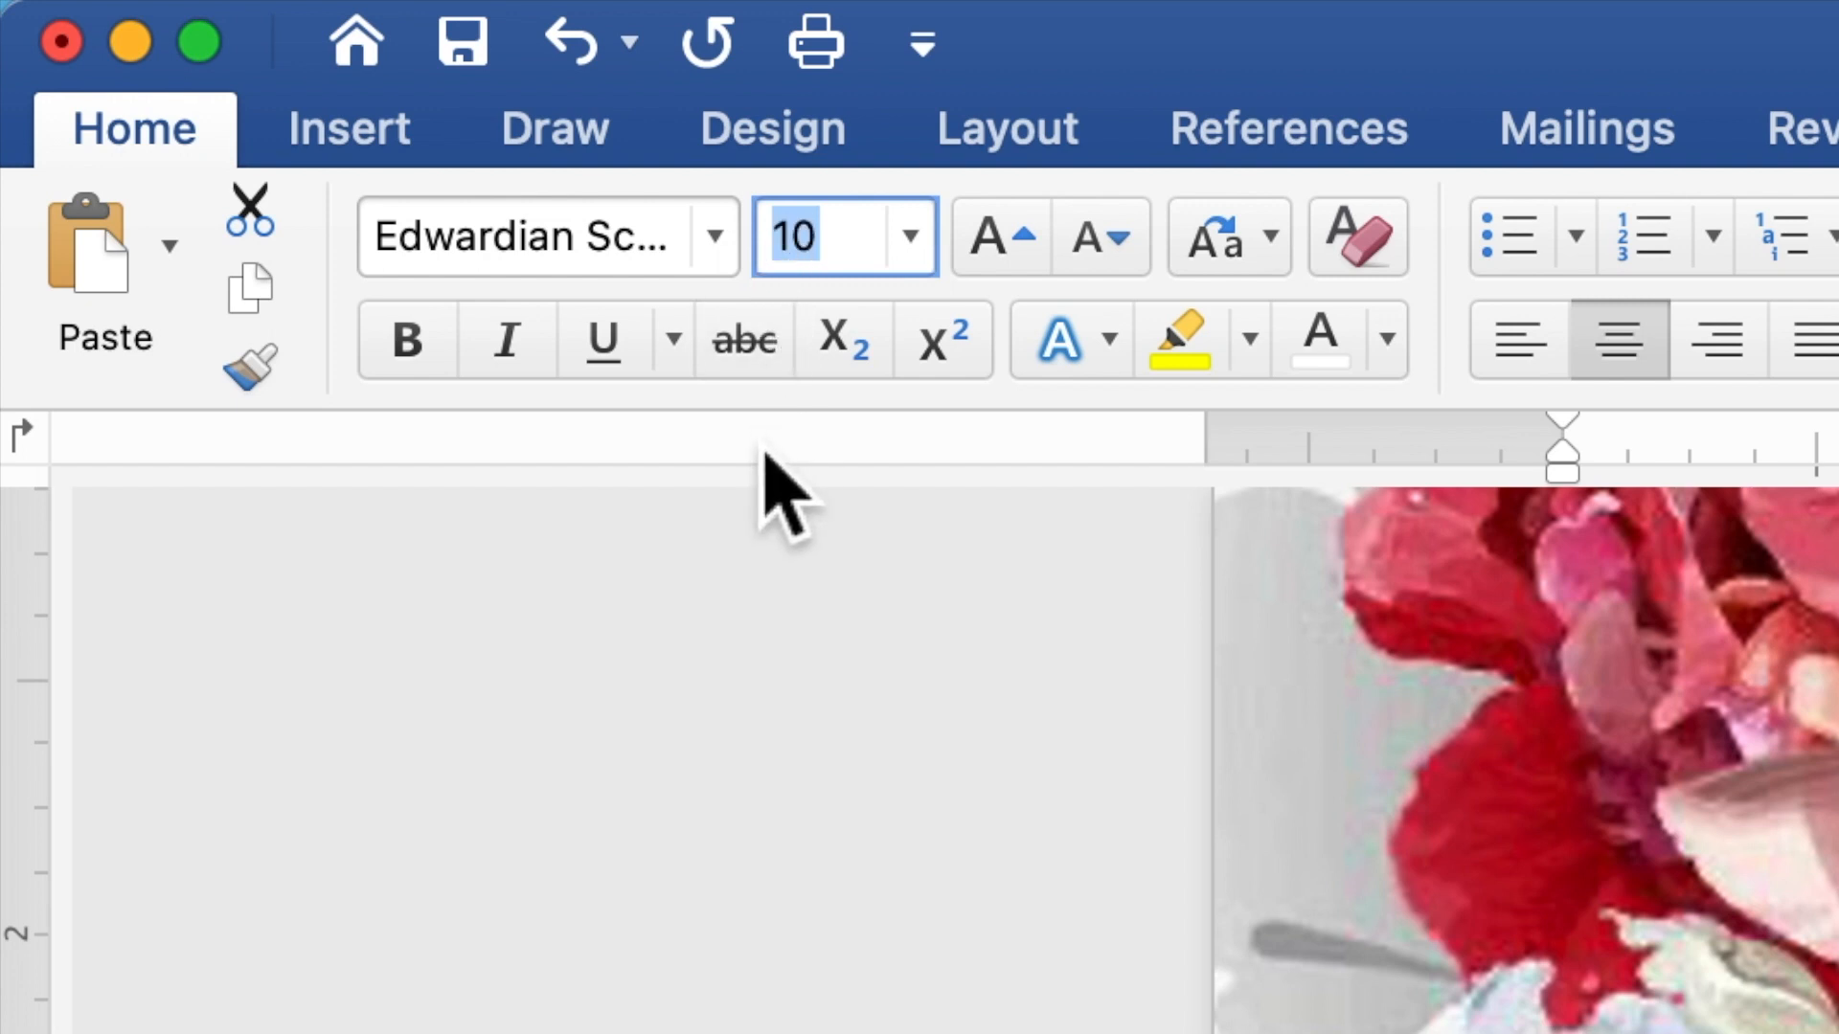
{"action": "type", "text": "20"}
{"action": "key", "text": "Return"}
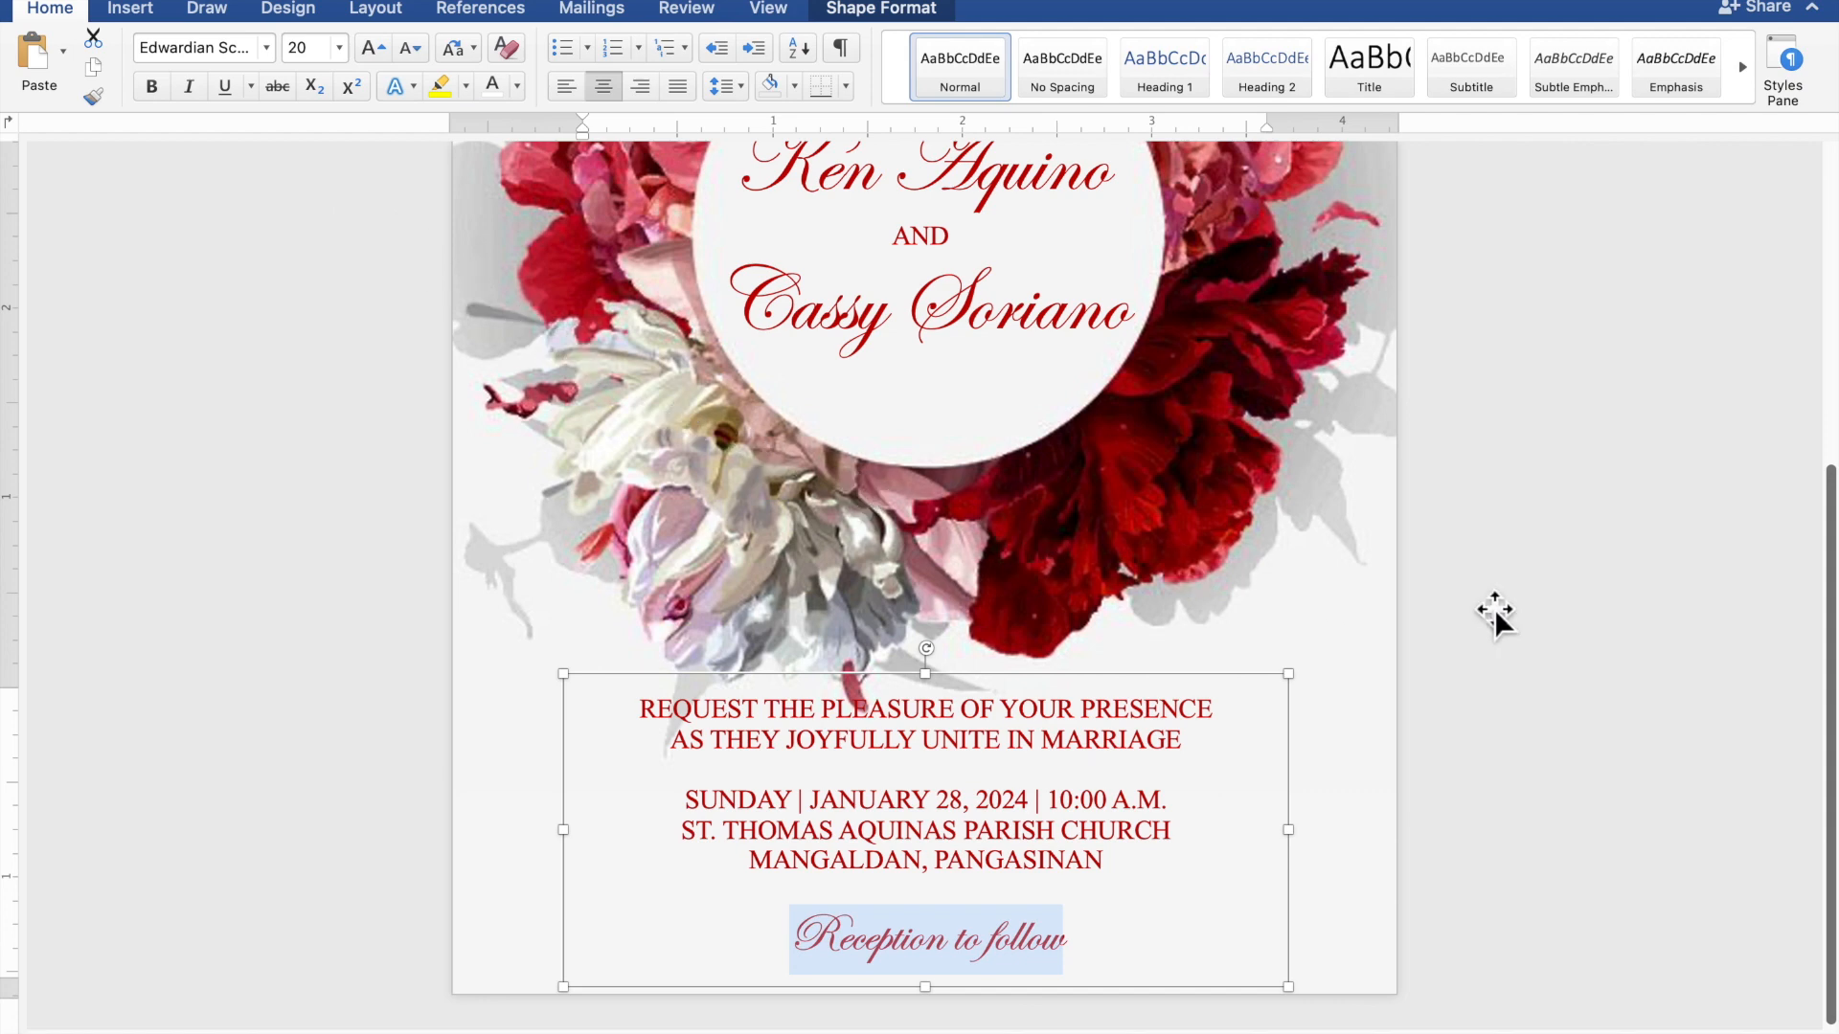
View the whole page, shift the details text box slightly right, and deselect it
{"action": "scroll", "coordinate": [1561, 604], "scroll_direction": "down", "scroll_amount": 5}
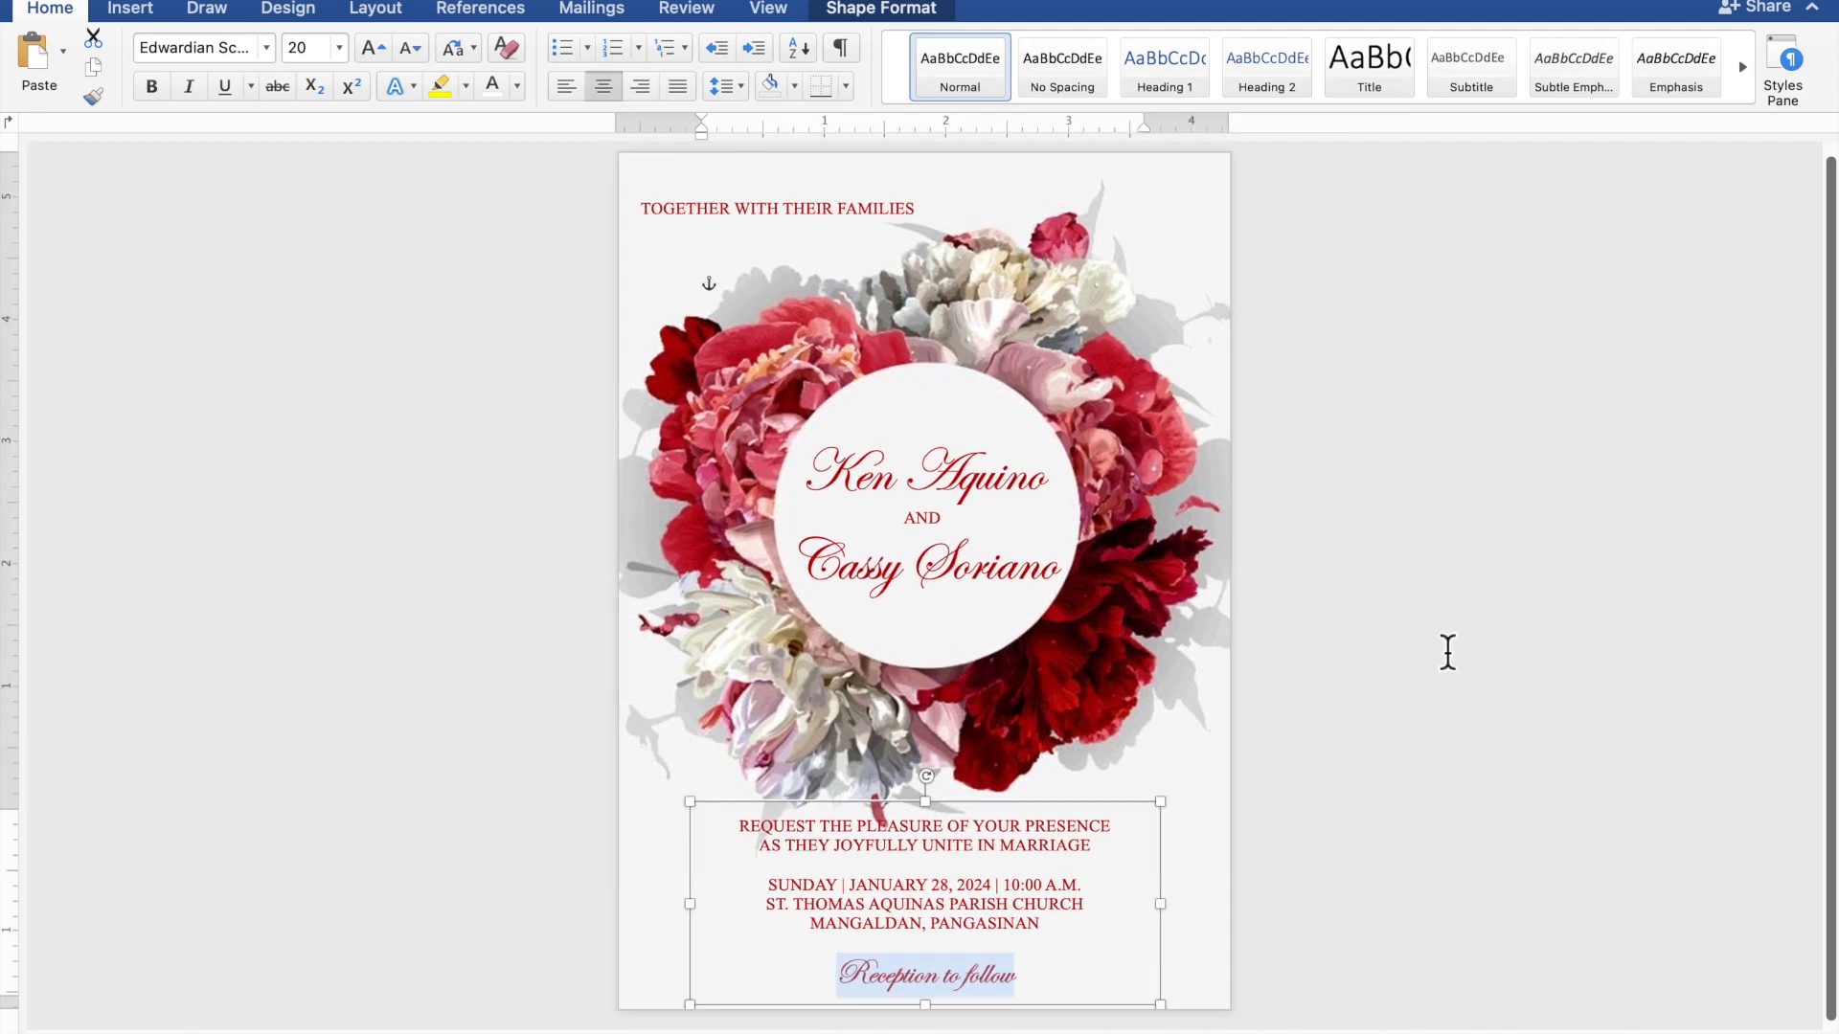
{"action": "left_click", "coordinate": [1111, 809]}
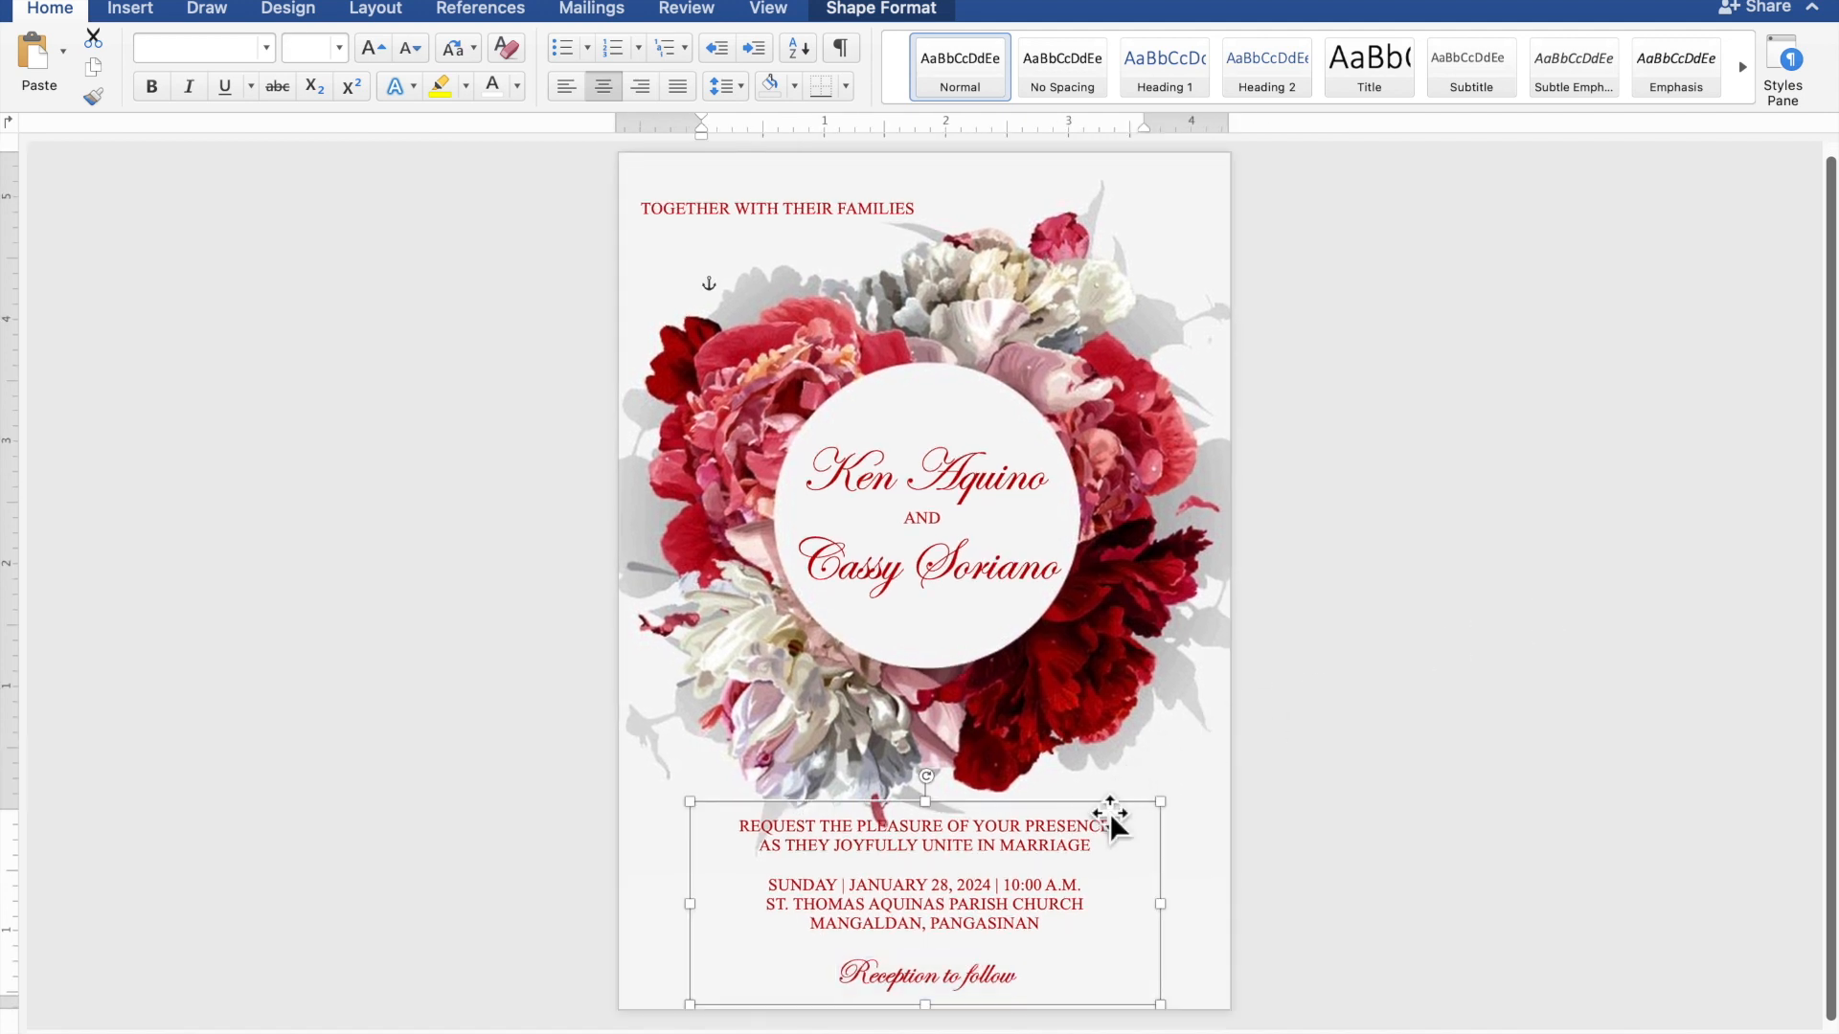
{"action": "key", "text": "Right"}
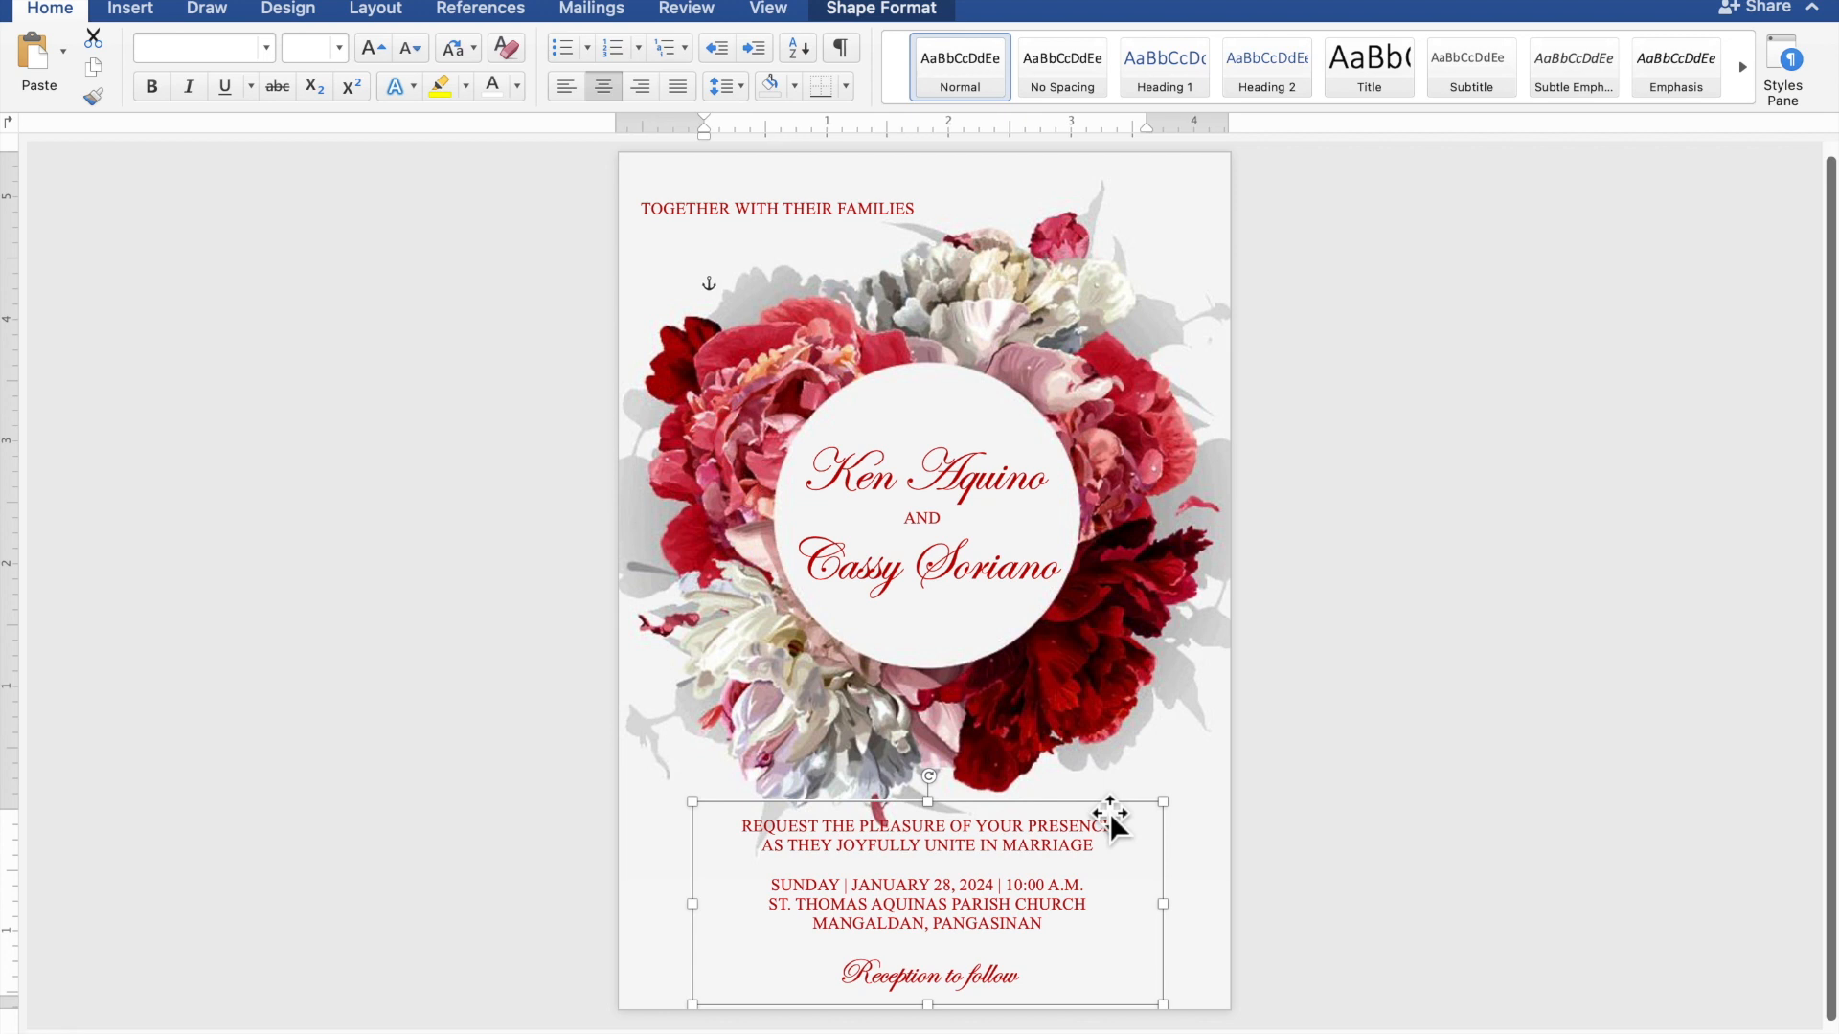
{"action": "left_click", "coordinate": [1667, 742]}
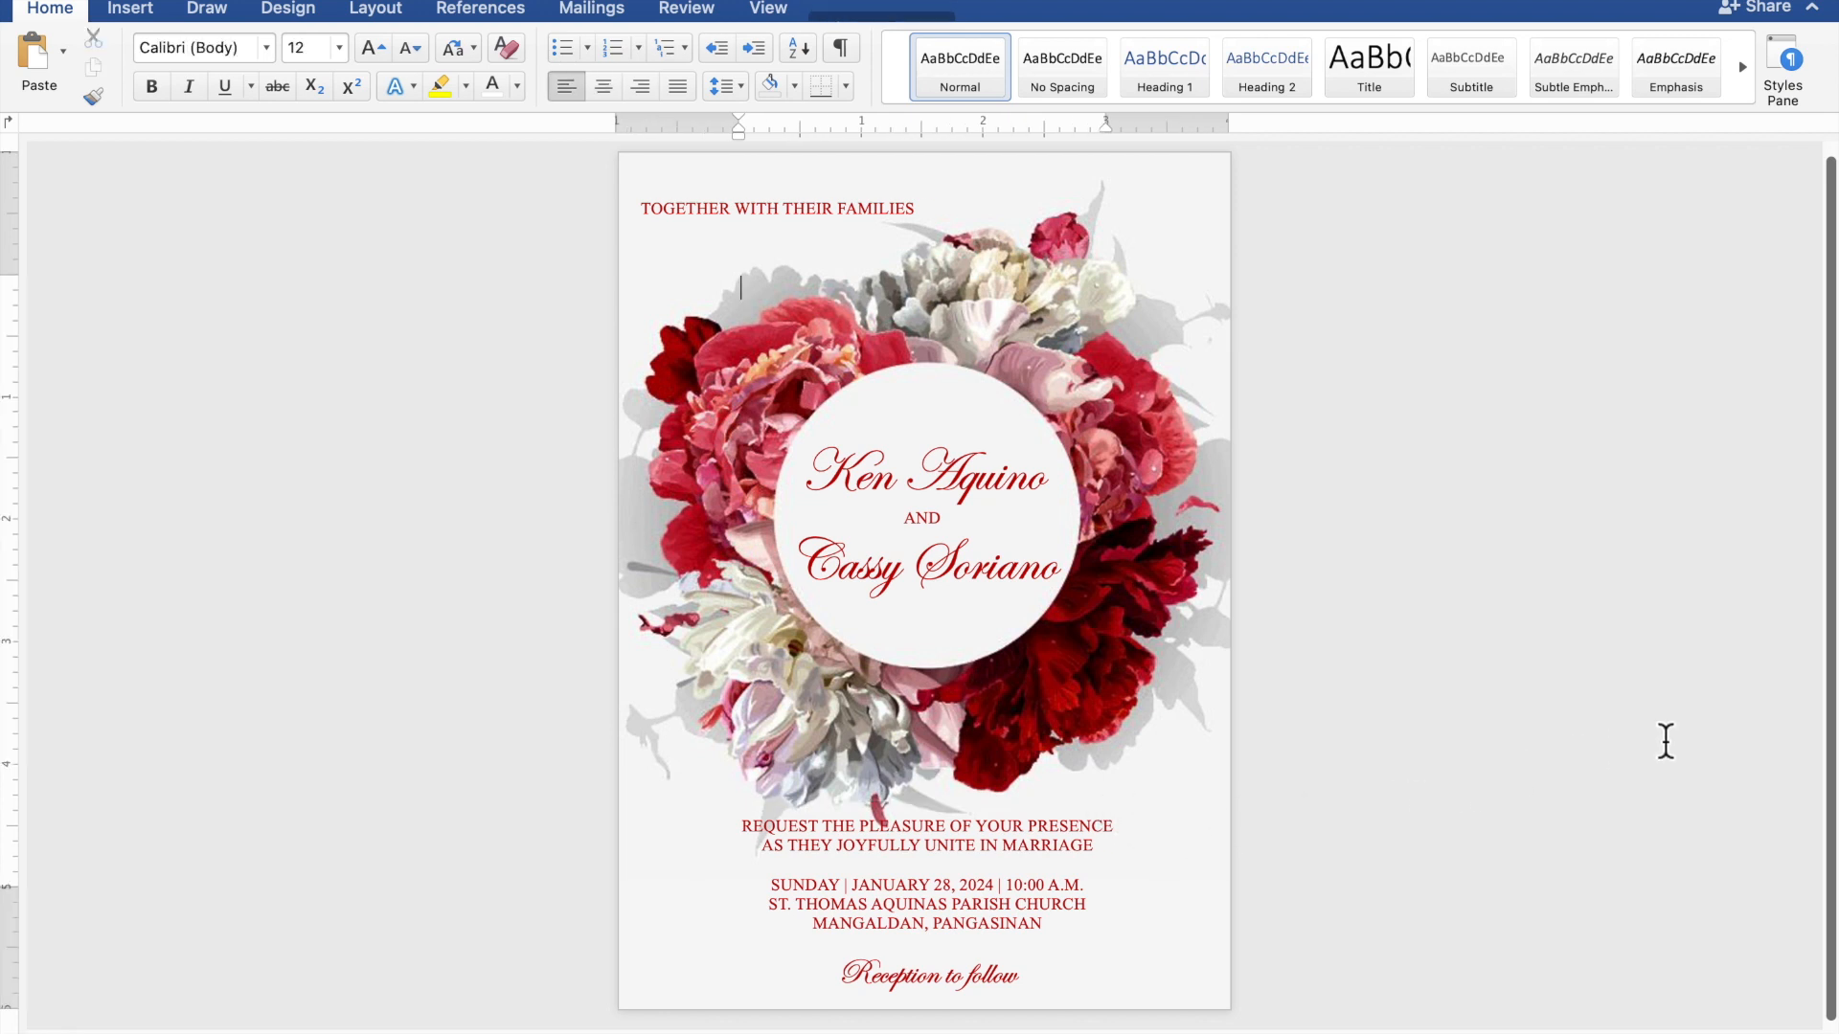